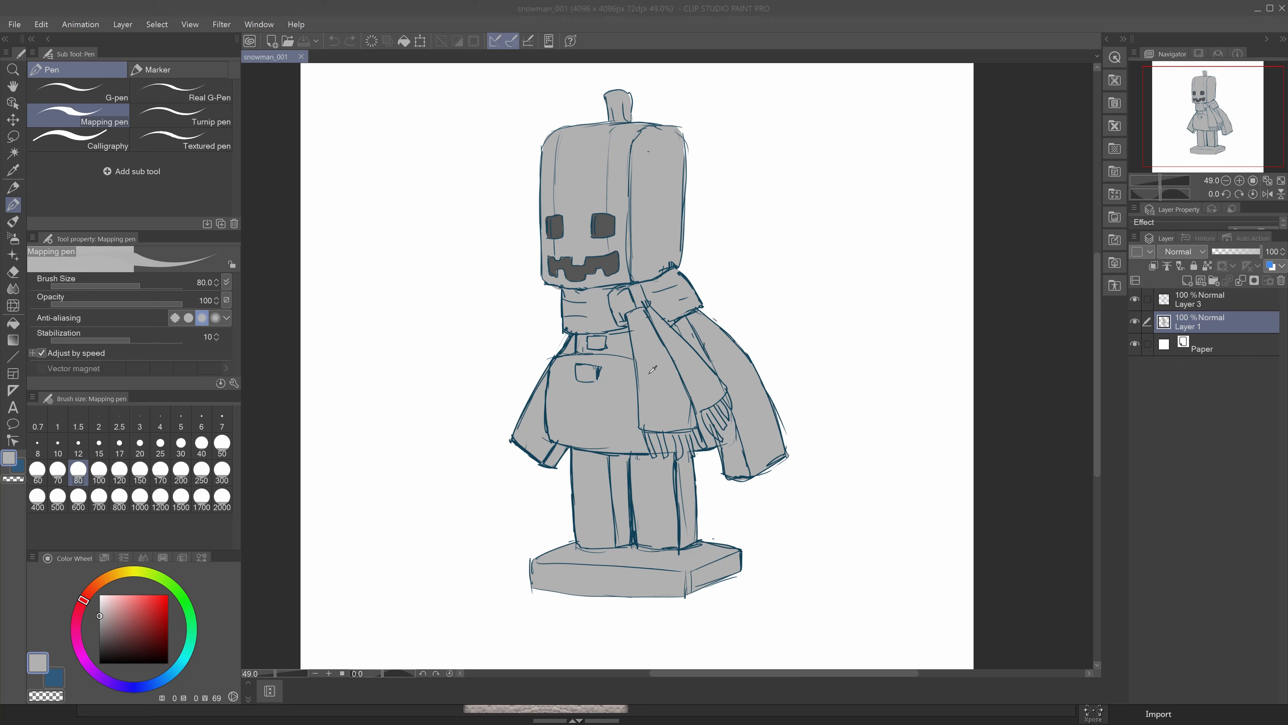
Switch to ZBrush and examine the pumpkin-headed figure's head, scarf and coat from the front and side.
{"action": "key", "text": "alt+Tab"}
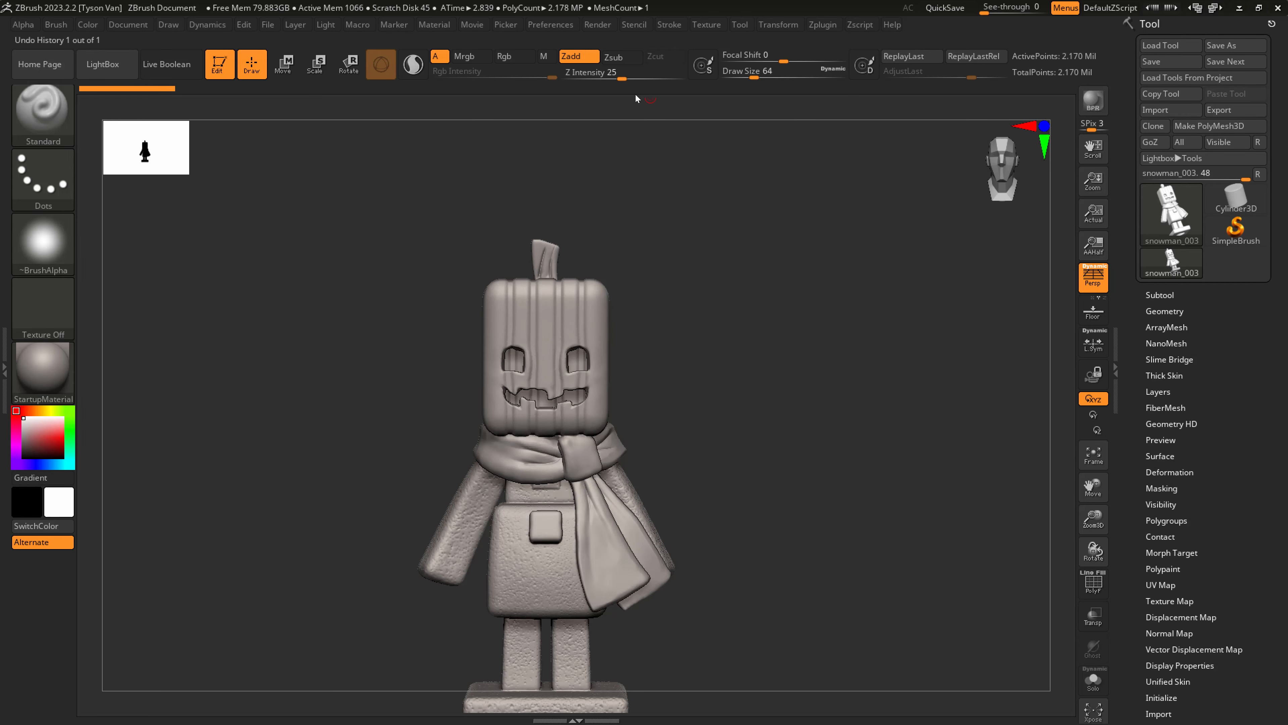
{"action": "right_click_drag", "start_coordinate": [583, 307], "coordinate": [575, 406], "text": "ctrl"}
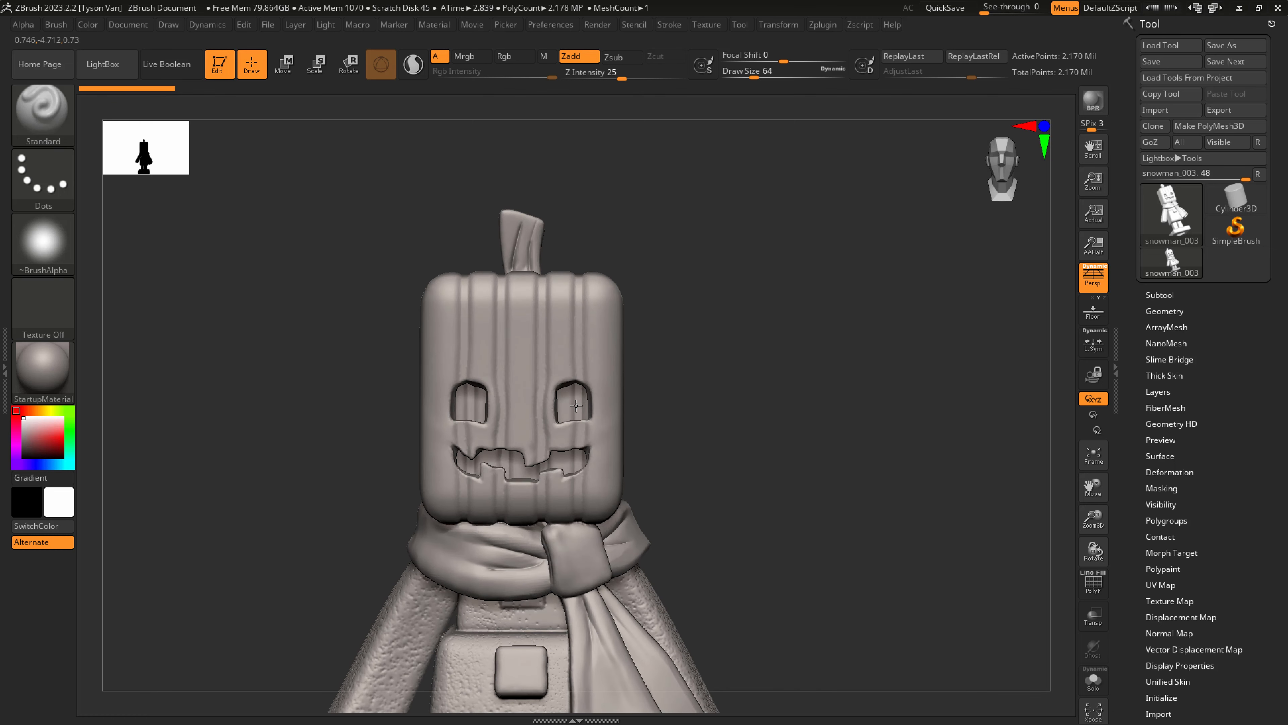
{"action": "right_click_drag", "start_coordinate": [572, 514], "coordinate": [548, 314], "text": "alt"}
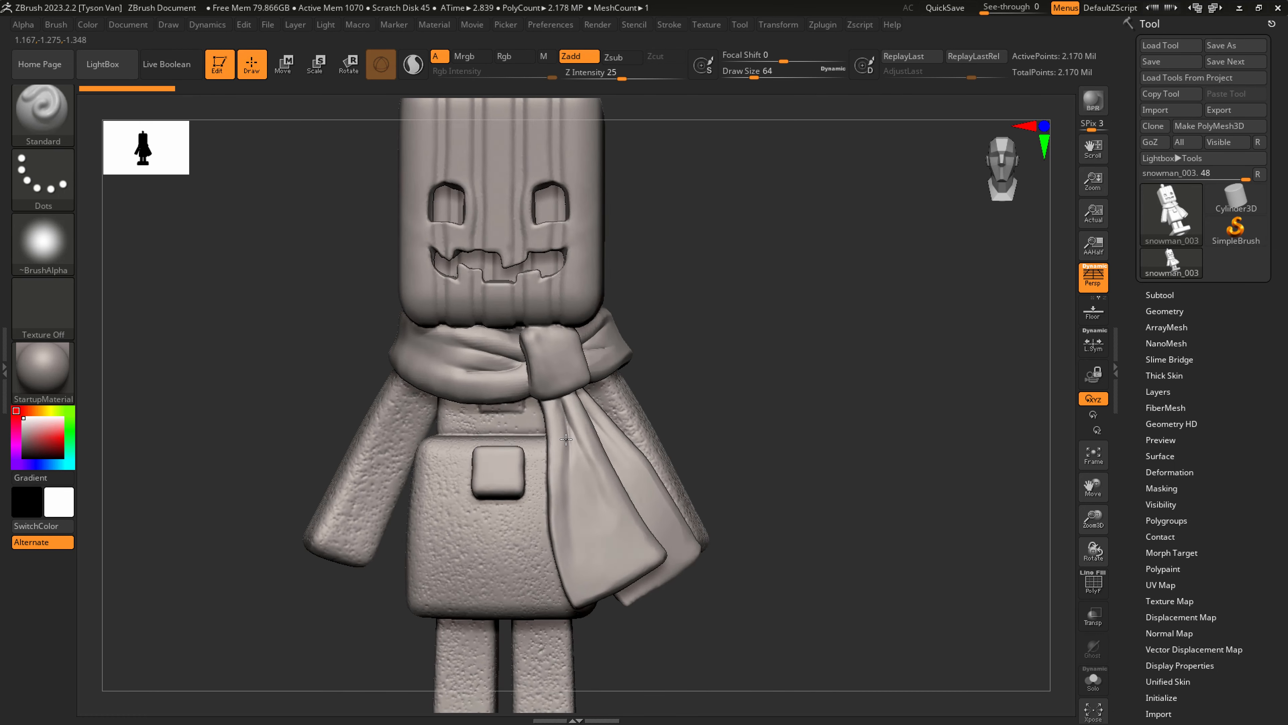
{"action": "right_click_drag", "start_coordinate": [598, 427], "coordinate": [590, 518]}
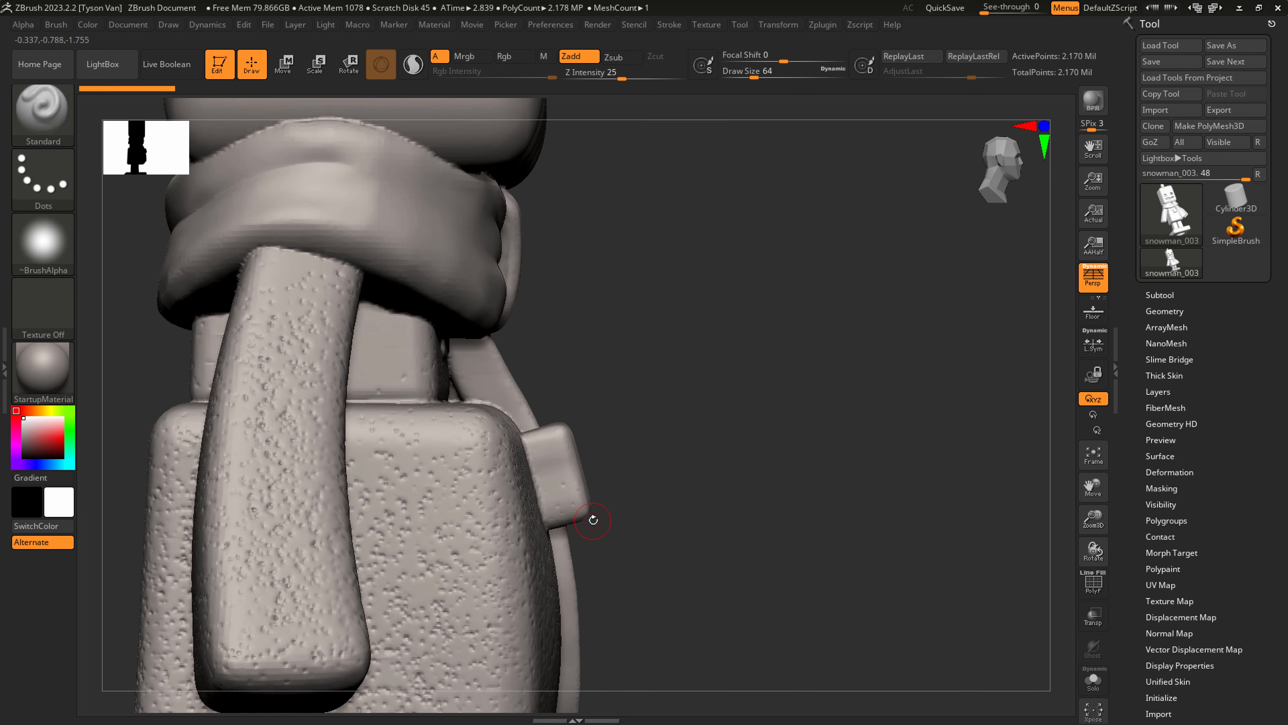
Duplicate the subtool of the complete pumpkin-headed figure.
{"action": "left_click", "coordinate": [1162, 294]}
{"action": "left_click_drag", "start_coordinate": [1281, 253], "coordinate": [1268, 288]}
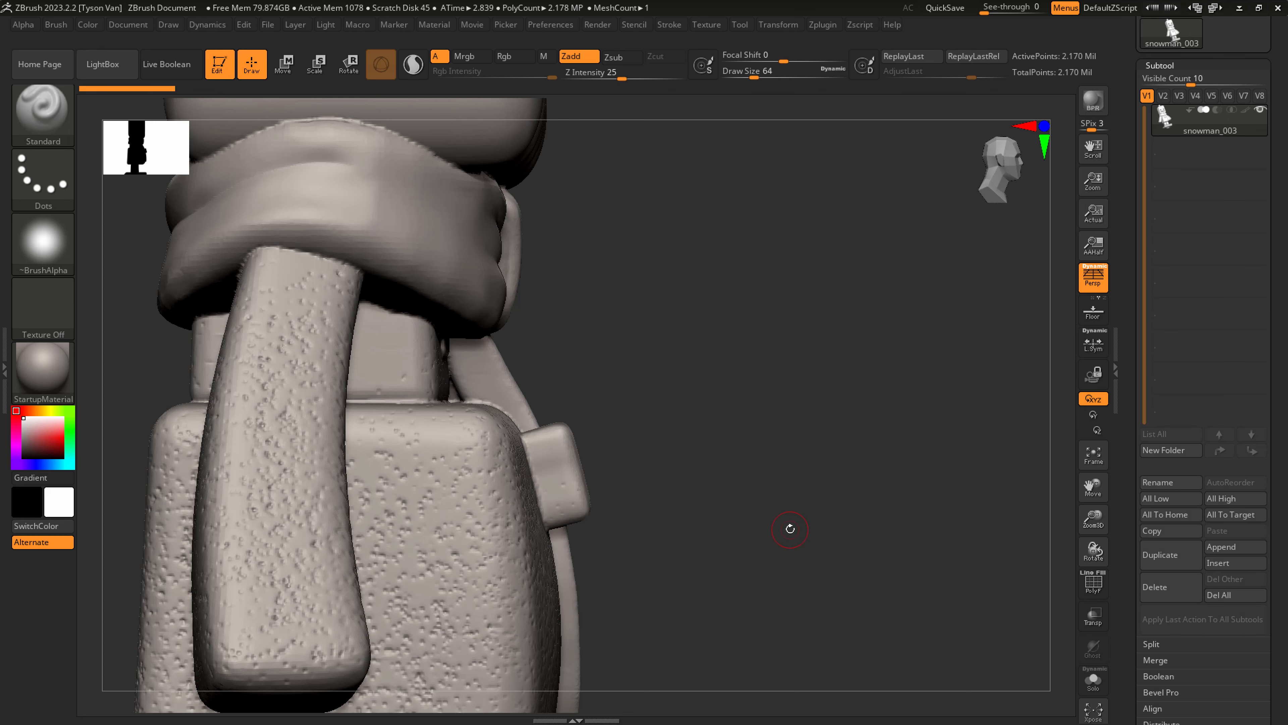
{"action": "right_click_drag", "start_coordinate": [681, 543], "coordinate": [681, 360], "text": "alt"}
{"action": "right_click_drag", "start_coordinate": [500, 560], "coordinate": [488, 472], "text": "alt"}
{"action": "right_click_drag", "start_coordinate": [430, 613], "coordinate": [523, 613]}
{"action": "right_click_drag", "start_coordinate": [561, 410], "coordinate": [499, 401]}
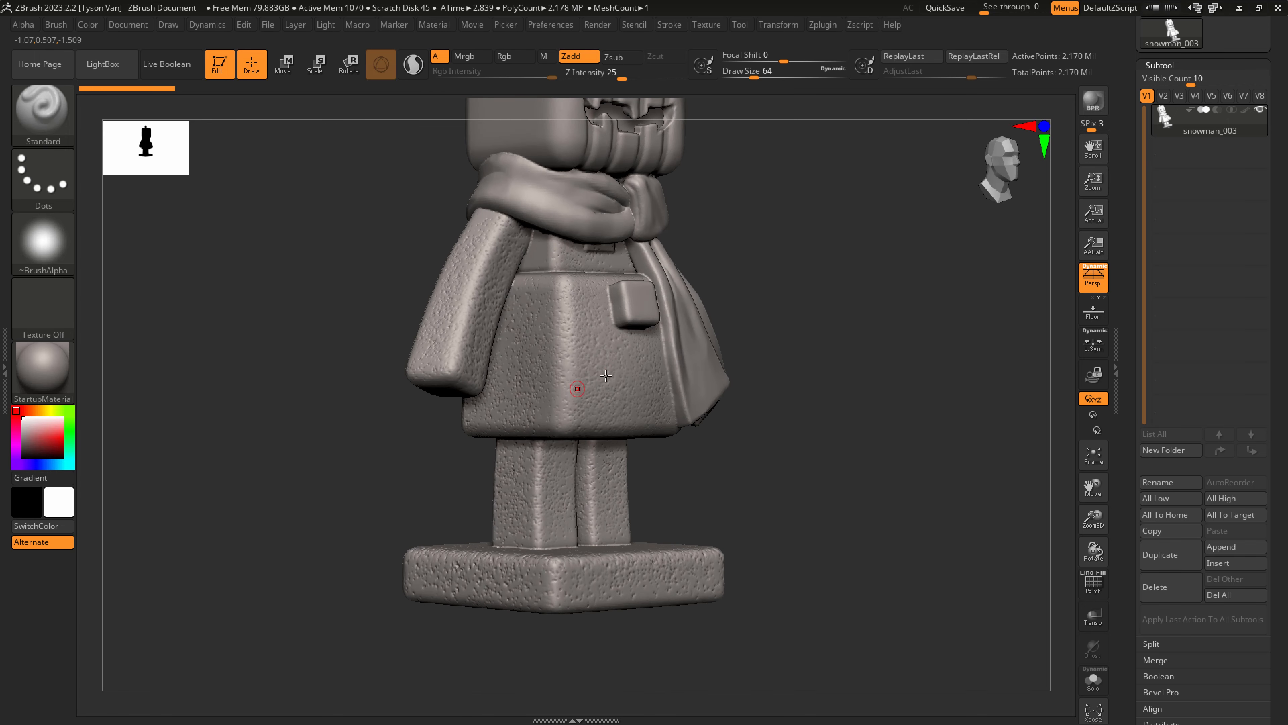
{"action": "right_click_drag", "start_coordinate": [619, 402], "coordinate": [590, 403]}
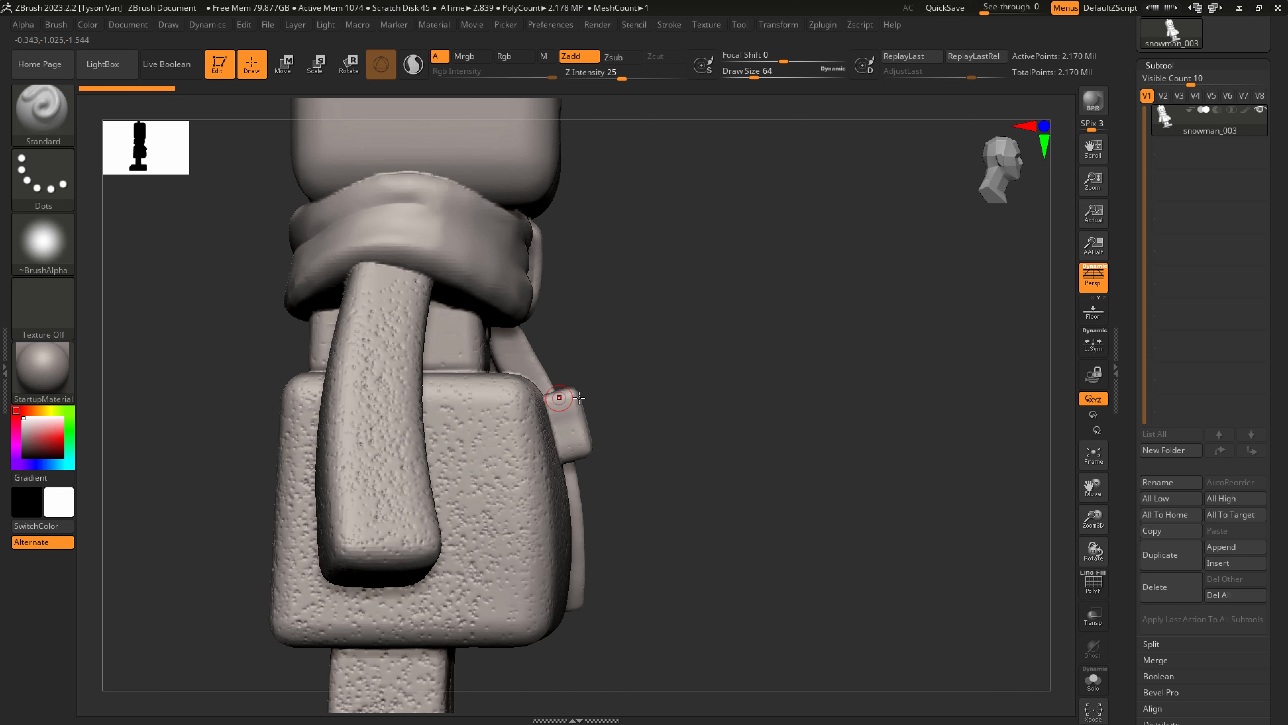
{"action": "left_click", "coordinate": [1168, 554]}
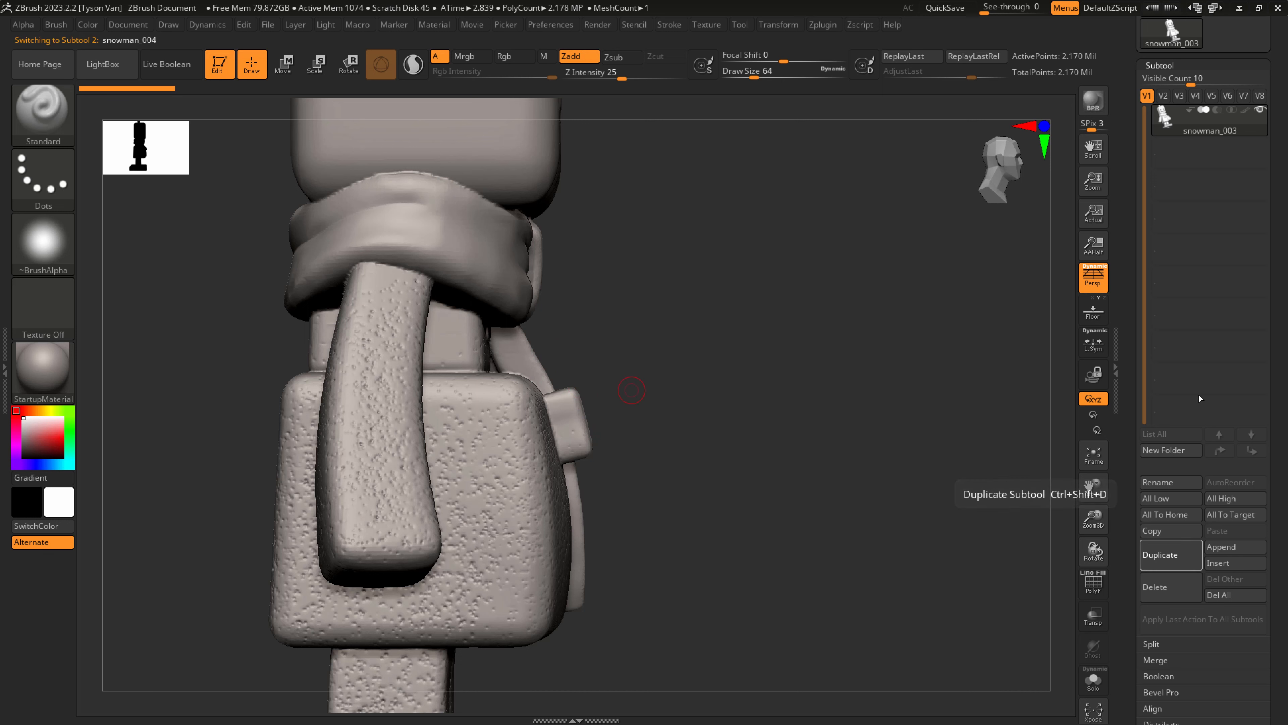
Isolate the square coat button on the duplicate with a SelectLasso selection drawn around it in side view.
{"action": "key", "text": "ctrl+shift"}
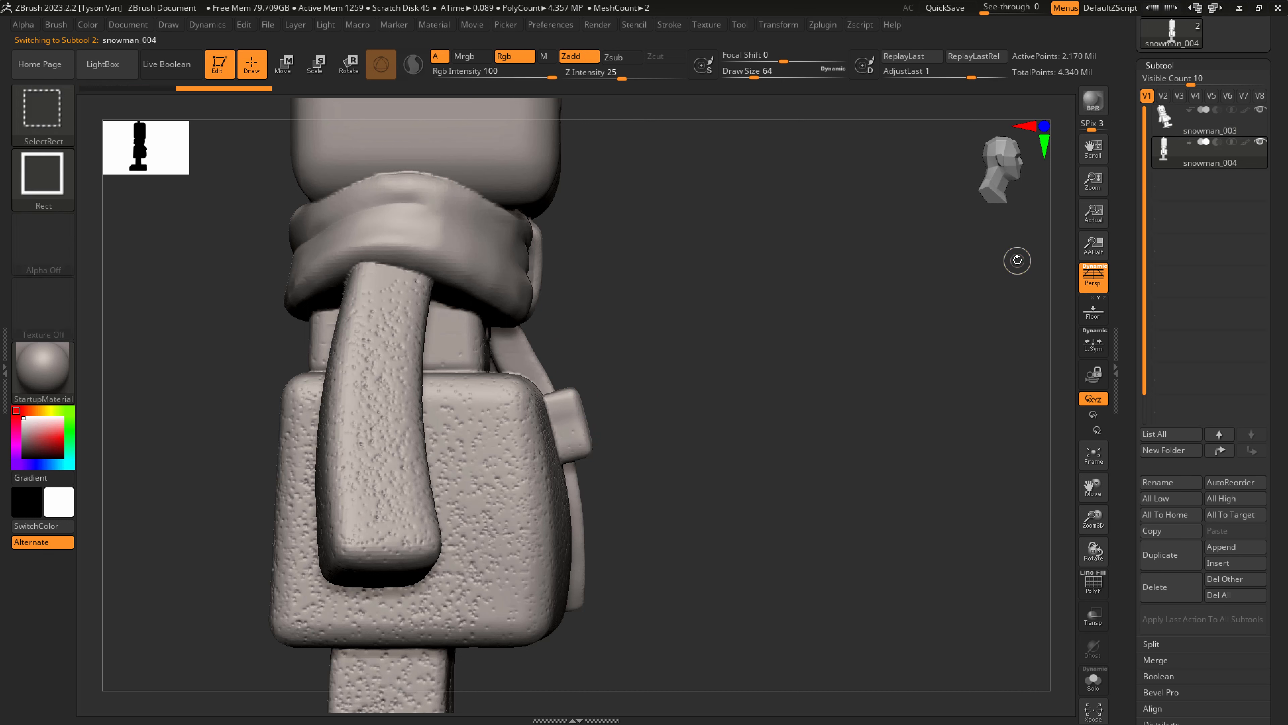
{"action": "left_click", "coordinate": [60, 120]}
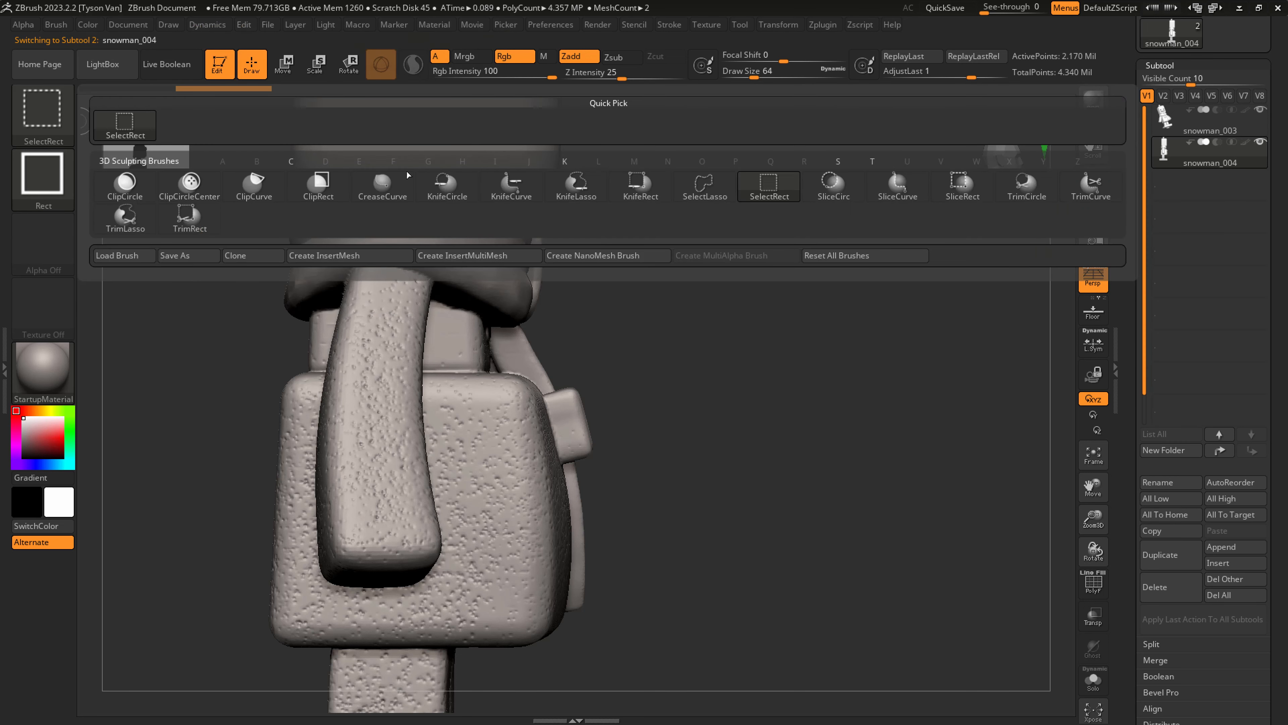
{"action": "left_click", "coordinate": [713, 195]}
{"action": "mouse_move", "coordinate": [550, 388]}
{"action": "left_mouse_down", "text": "ctrl+shift"}
{"action": "mouse_move", "coordinate": [603, 446]}
{"action": "mouse_move", "coordinate": [570, 474]}
{"action": "mouse_move", "coordinate": [568, 462]}
{"action": "left_mouse_up", "text": "ctrl+shift"}
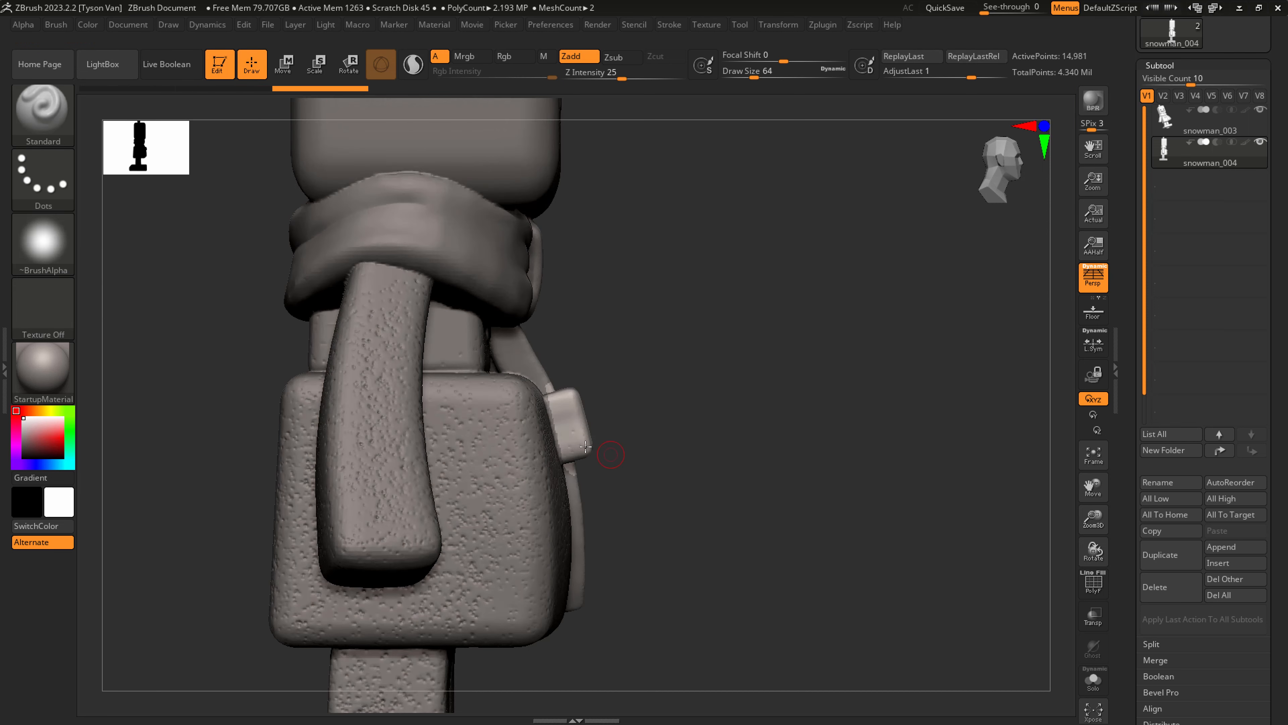
{"action": "left_click_drag", "start_coordinate": [761, 459], "coordinate": [627, 461]}
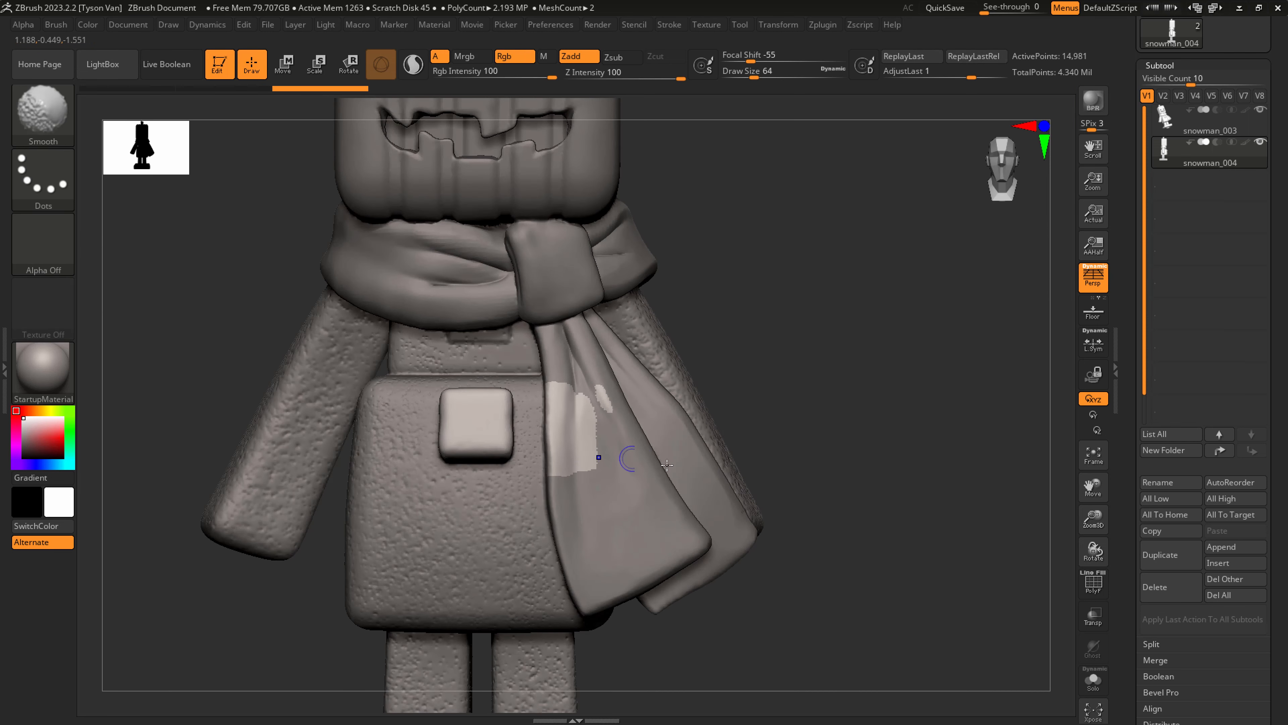
Solo the duplicate and hide the leftover scarf fragments so only the square button is shown.
{"action": "left_click", "coordinate": [1094, 681]}
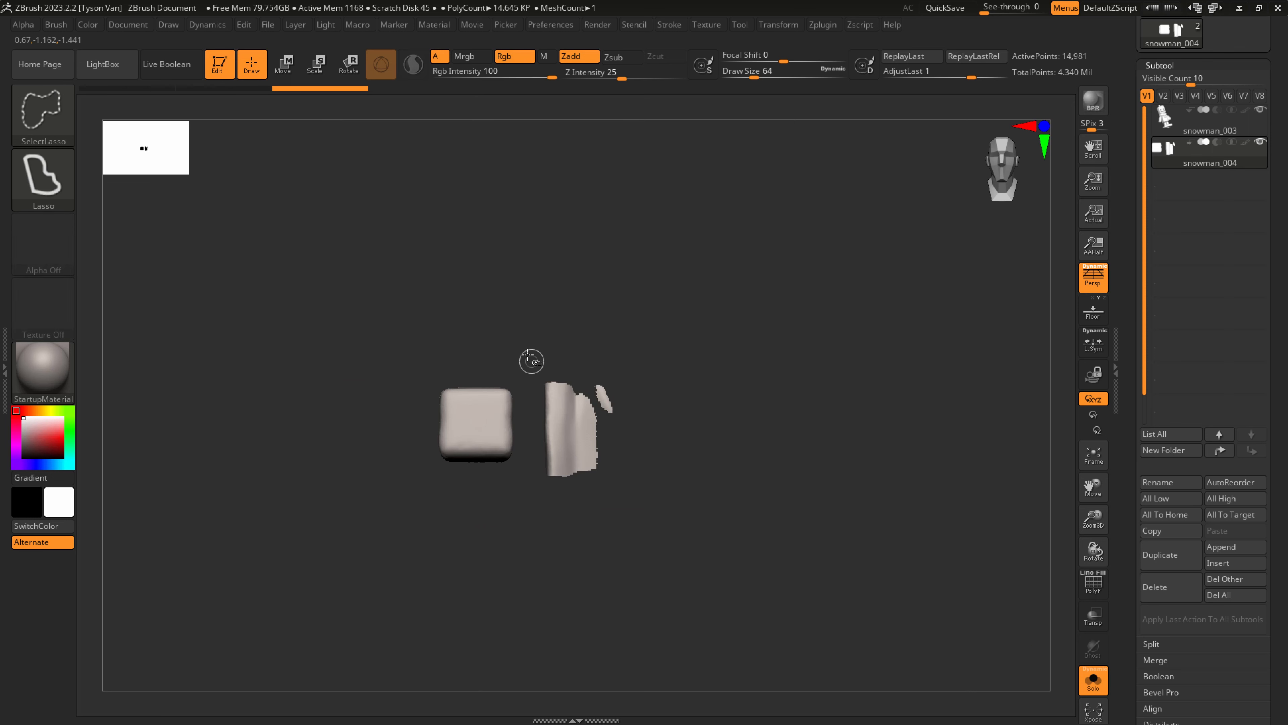
{"action": "mouse_move", "coordinate": [672, 357]}
{"action": "left_mouse_down", "text": "ctrl+alt+shift"}
{"action": "mouse_move", "coordinate": [529, 552]}
{"action": "mouse_move", "coordinate": [547, 540]}
{"action": "left_mouse_up", "text": "ctrl+alt+shift"}
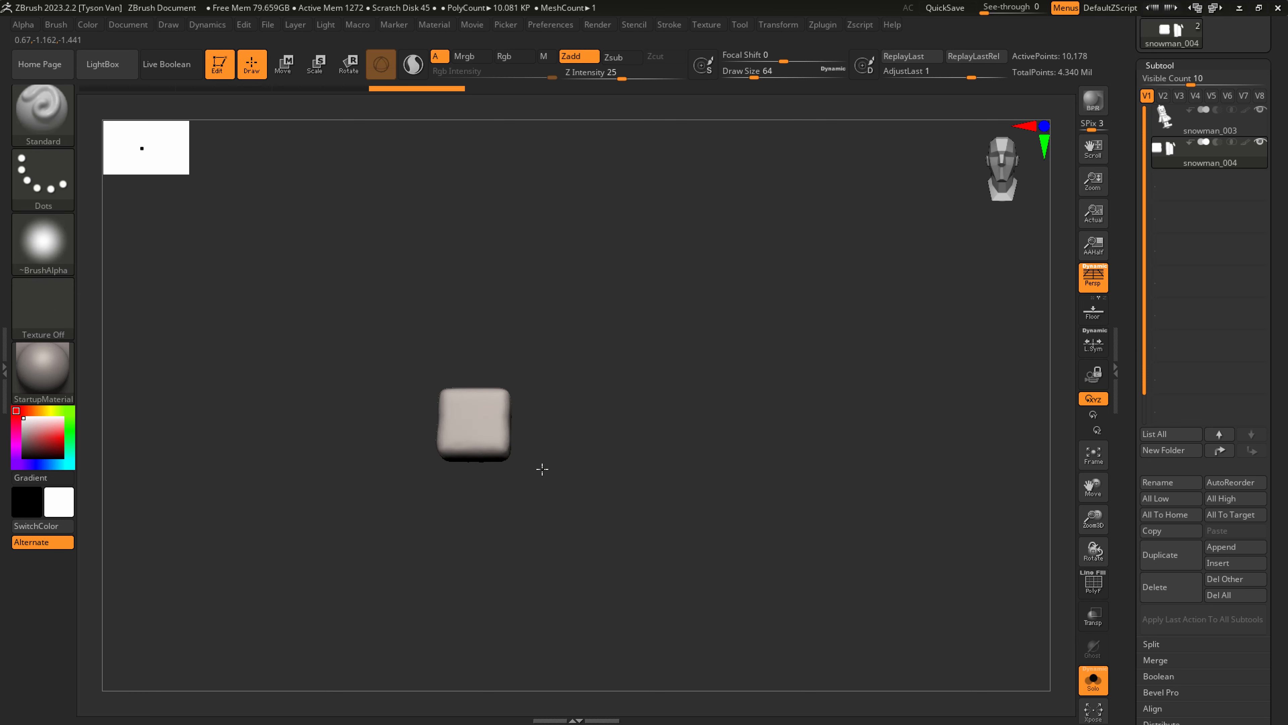
{"action": "mouse_move", "coordinate": [541, 466]}
{"action": "left_mouse_down"}
{"action": "mouse_move", "coordinate": [494, 464]}
{"action": "mouse_move", "coordinate": [575, 507]}
{"action": "left_mouse_up"}
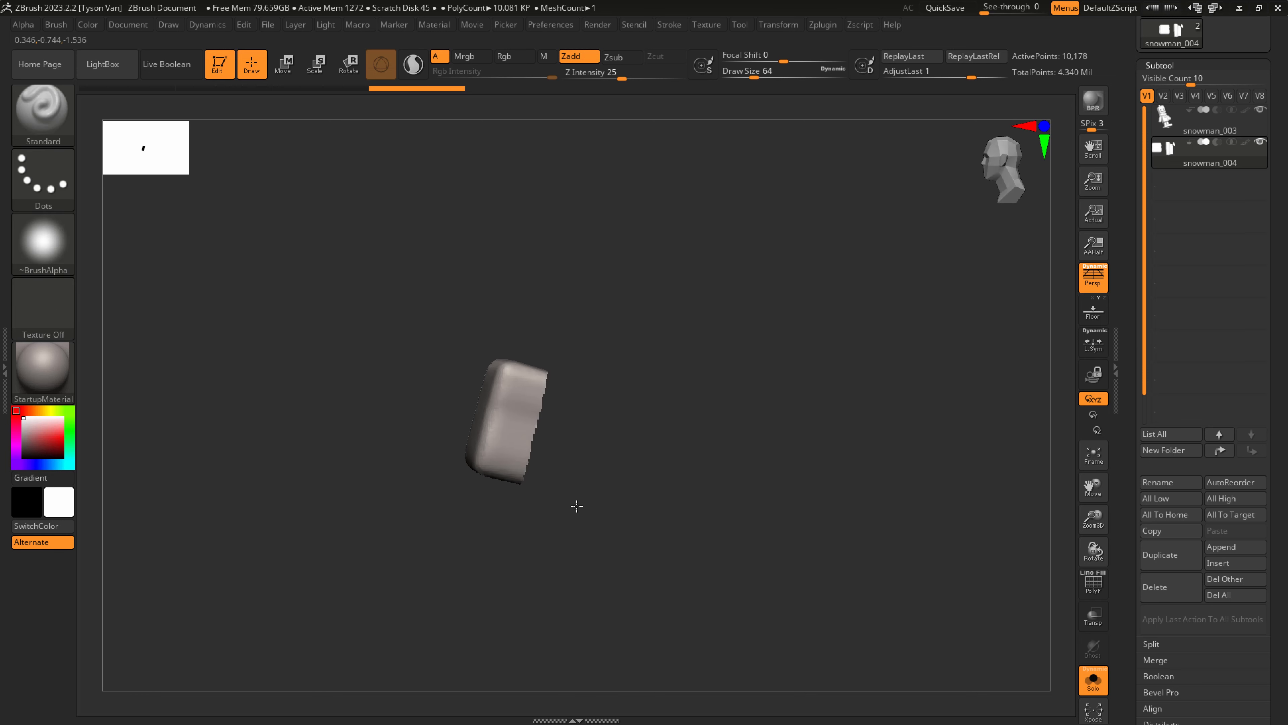
Delete the hidden geometry of the duplicate, keeping only the square button.
{"action": "left_click", "coordinate": [1193, 67]}
{"action": "left_click", "coordinate": [1171, 42]}
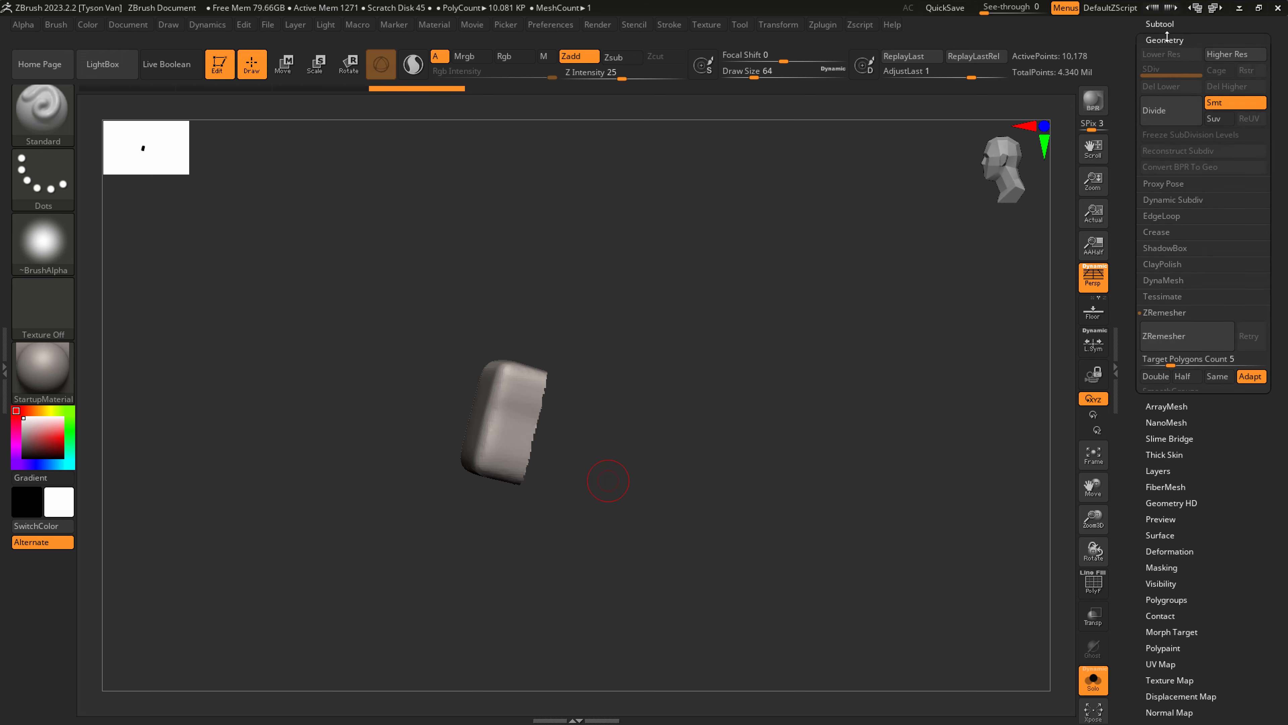
{"action": "scroll", "coordinate": [1225, 196], "scroll_direction": "down", "scroll_amount": 2}
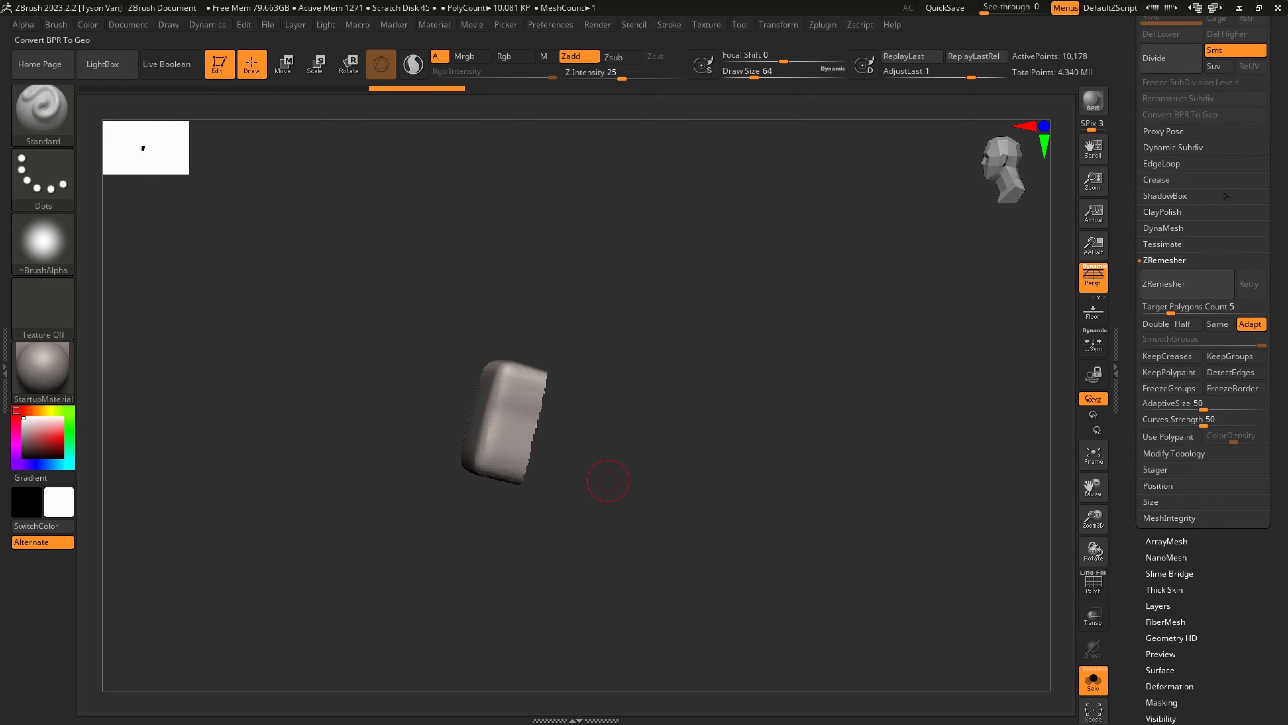
{"action": "left_click", "coordinate": [1173, 454]}
{"action": "left_click", "coordinate": [1171, 341]}
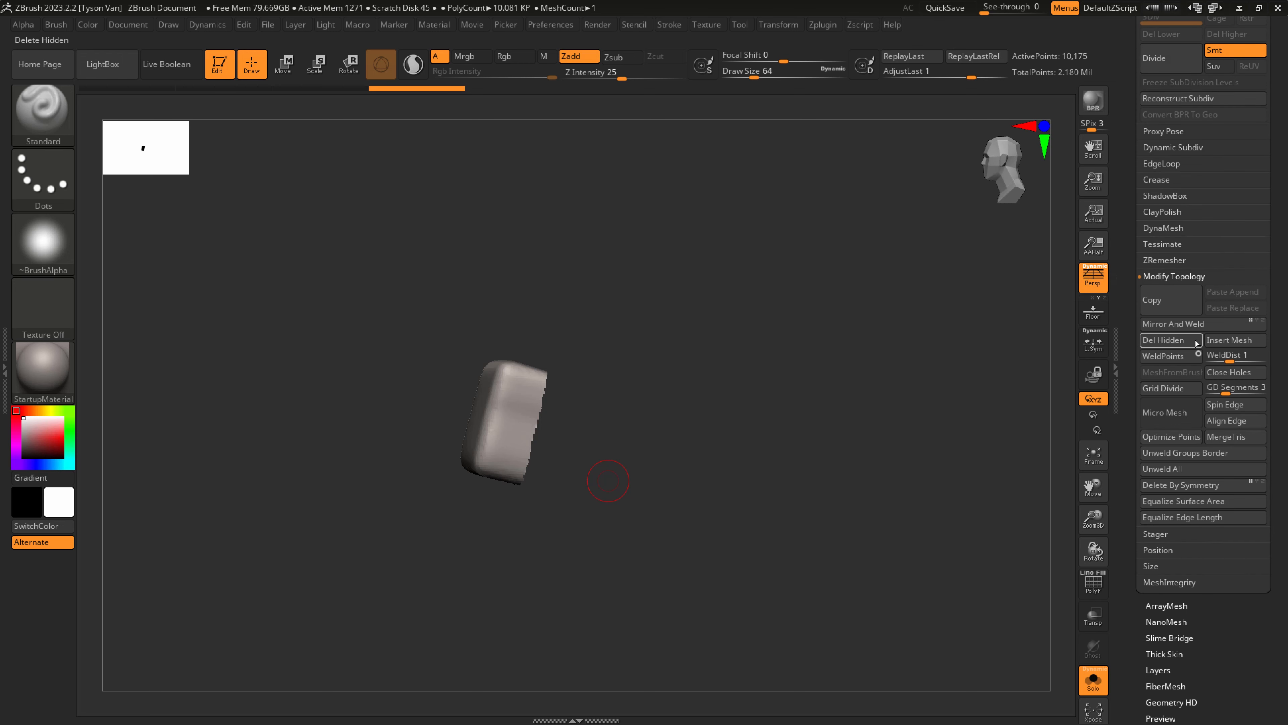
Close the hole in the back of the isolated button and update its DynaMesh.
{"action": "left_click_drag", "start_coordinate": [797, 466], "coordinate": [762, 461]}
{"action": "key", "text": "ctrl"}
{"action": "key", "text": "ctrl+z"}
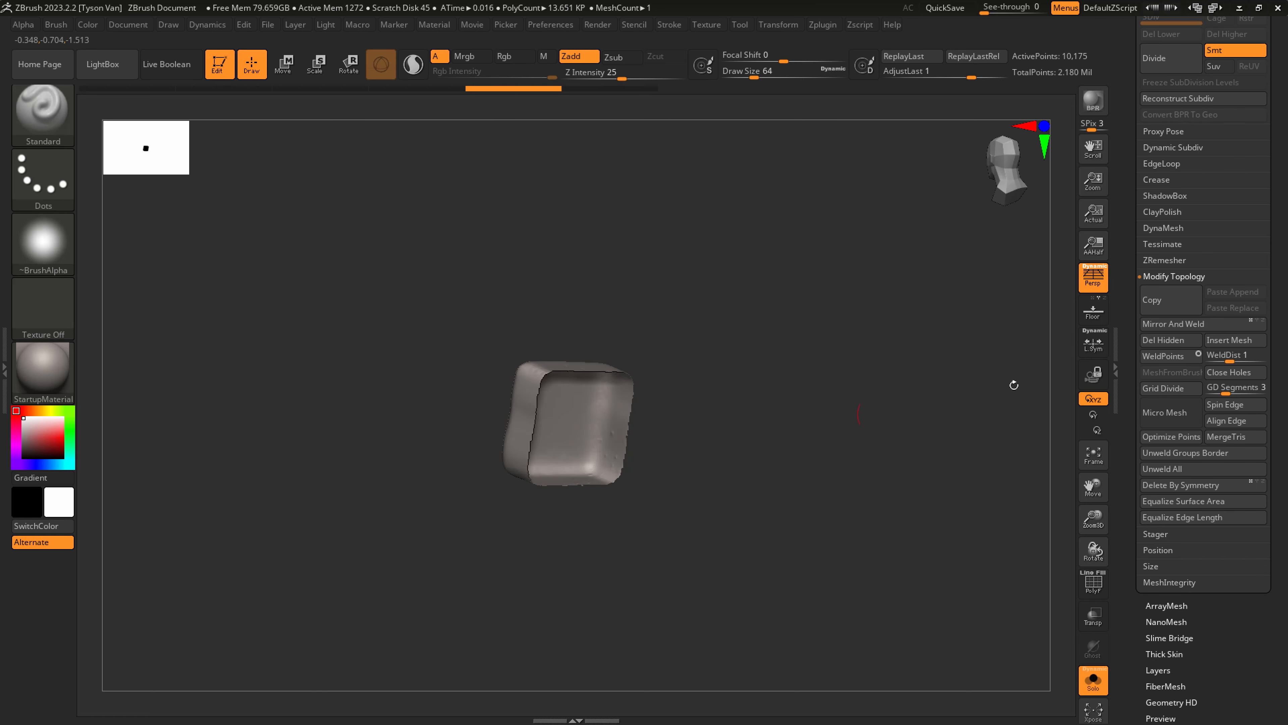
{"action": "left_click", "coordinate": [1232, 373]}
{"action": "key", "text": "shift"}
{"action": "left_click_drag", "start_coordinate": [694, 521], "coordinate": [854, 344], "text": "ctrl"}
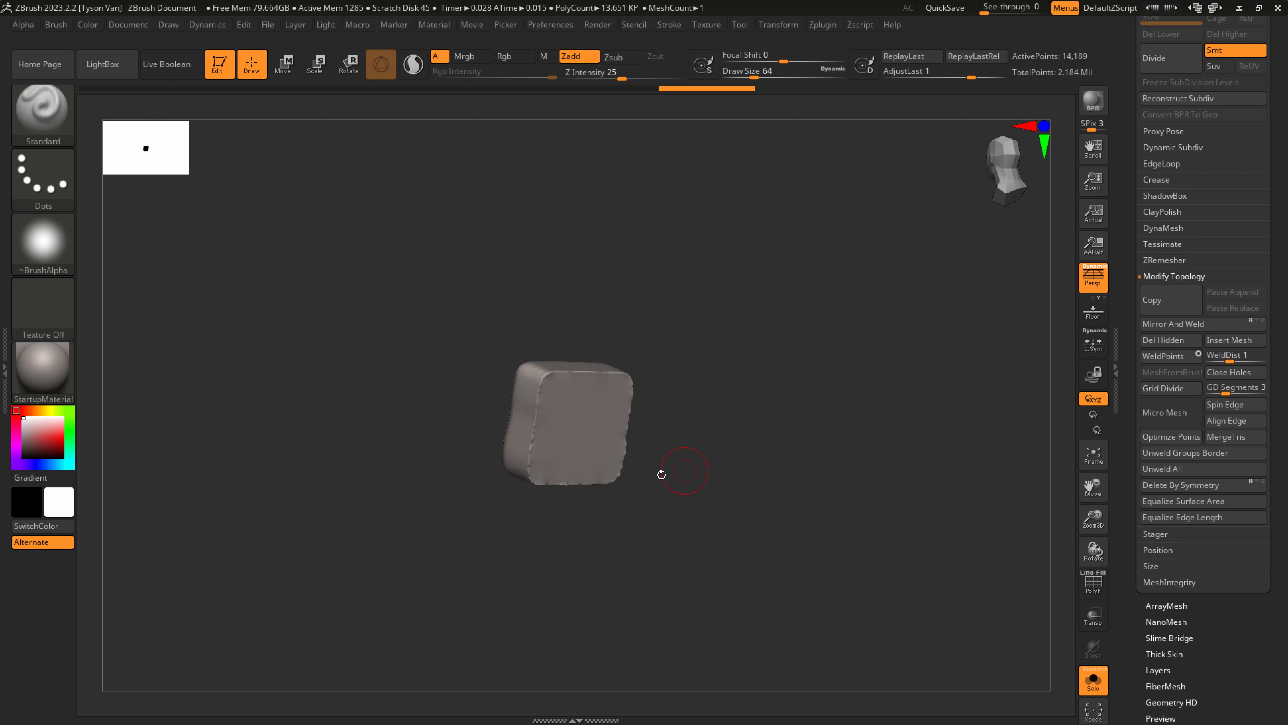
With the polyframe on, smooth the capped button at a draw size of about 372 and show the whole figure again.
{"action": "key", "text": "shift+f"}
{"action": "right_click_drag", "start_coordinate": [583, 426], "coordinate": [564, 448], "text": "ctrl"}
{"action": "key", "text": "s"}
{"action": "mouse_move", "coordinate": [564, 452]}
{"action": "left_mouse_down"}
{"action": "mouse_move", "coordinate": [653, 451]}
{"action": "mouse_move", "coordinate": [749, 489]}
{"action": "left_mouse_up"}
{"action": "key", "text": "shift"}
{"action": "left_click", "coordinate": [1094, 681]}
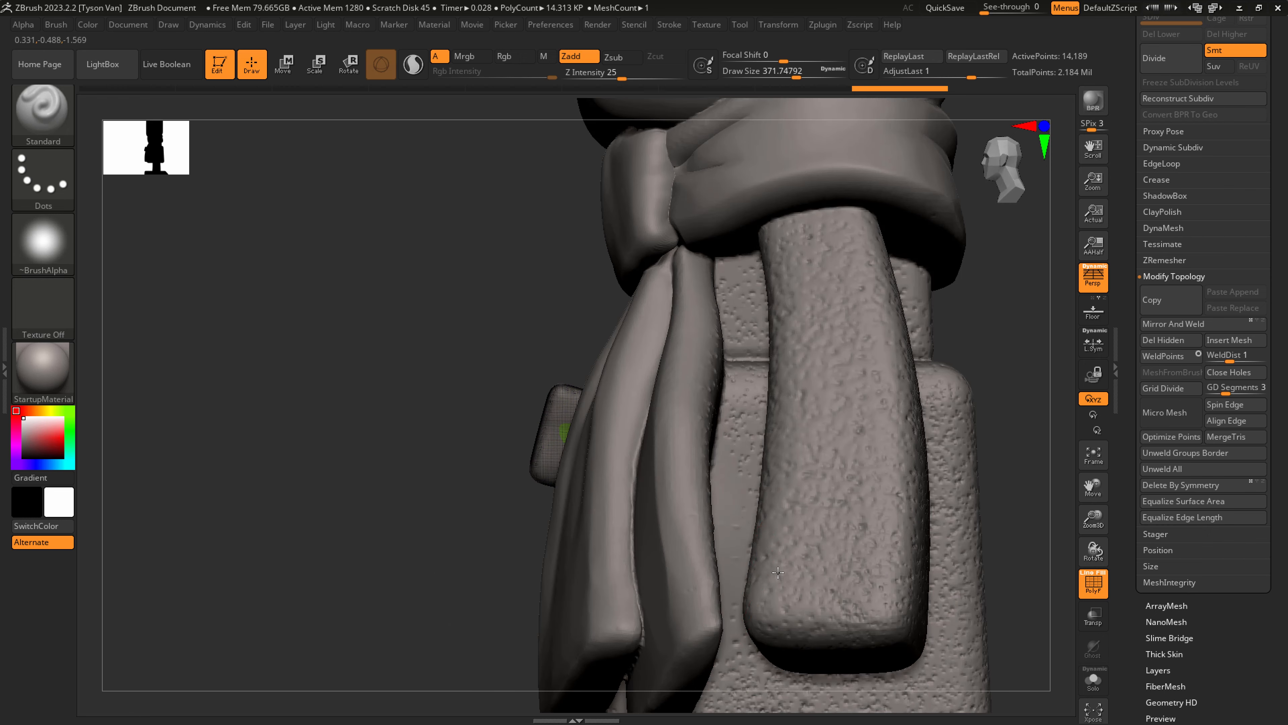
Move the separated button straight down the coat front below the original and fit it against the coat's surface.
{"action": "key", "text": "w"}
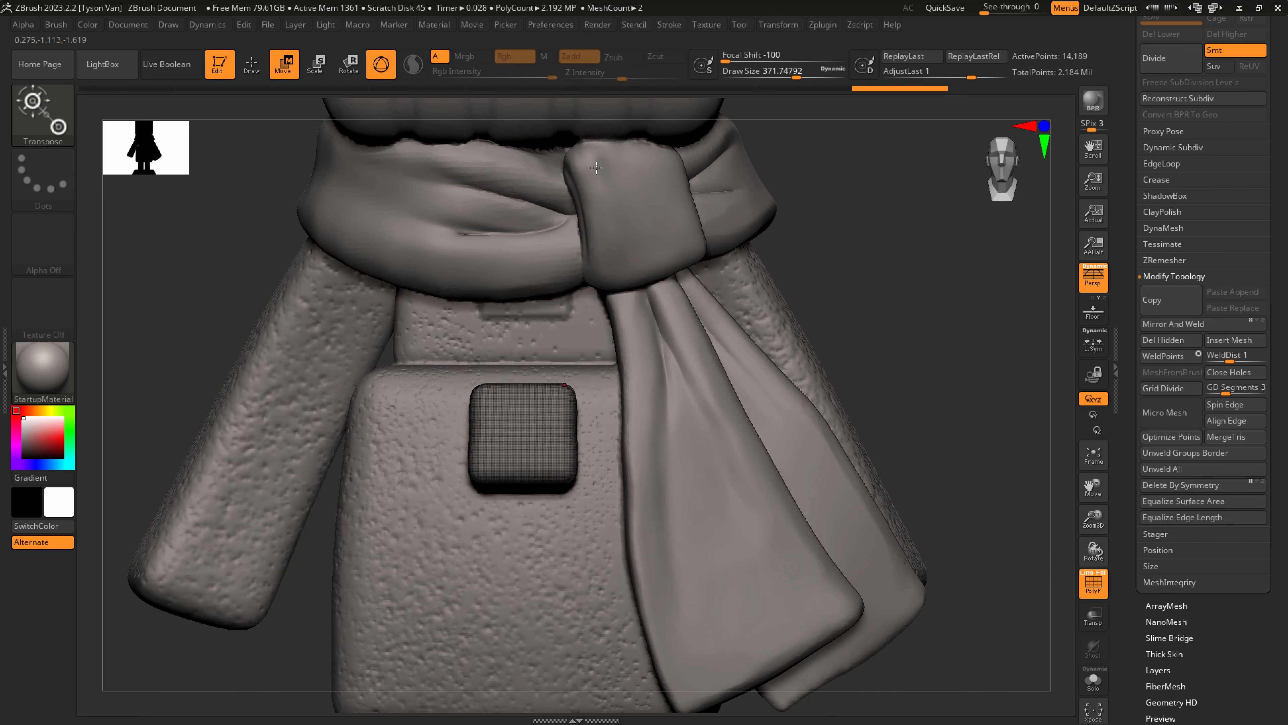
{"action": "key", "text": "y"}
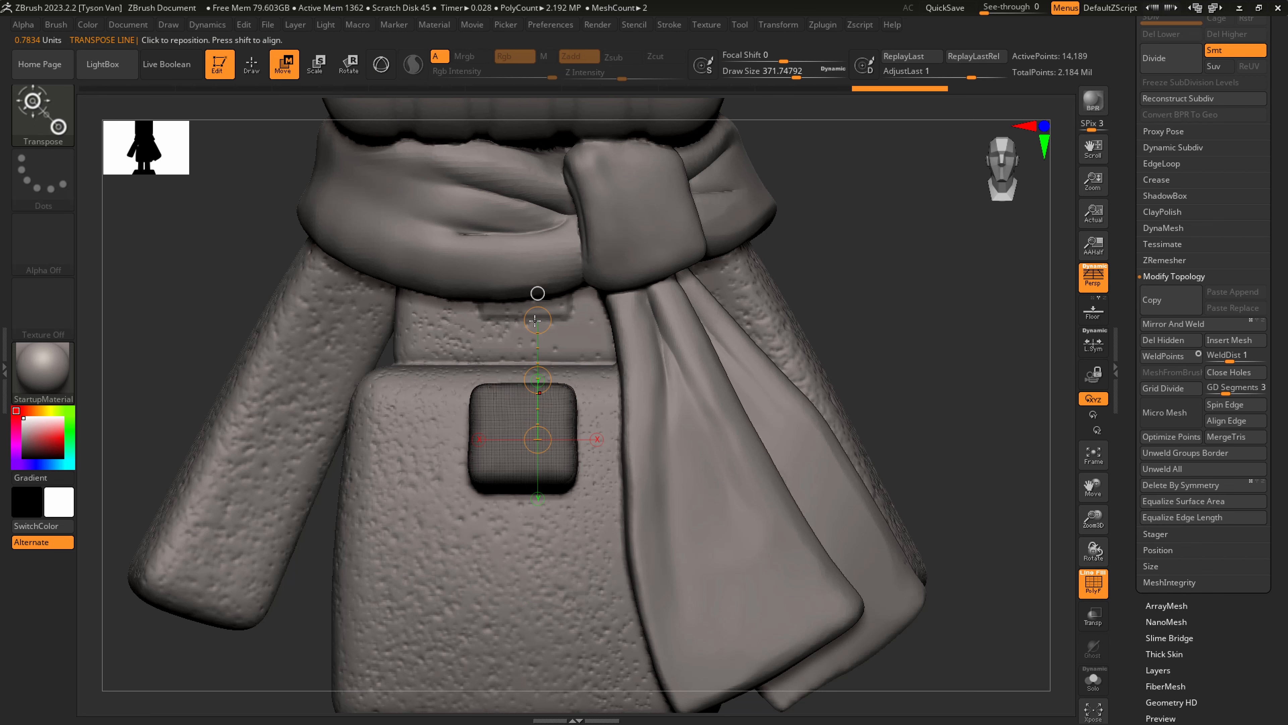
{"action": "left_click", "coordinate": [382, 66]}
{"action": "left_click_drag", "start_coordinate": [539, 520], "coordinate": [538, 679]}
{"action": "right_click_drag", "start_coordinate": [602, 651], "coordinate": [693, 629]}
{"action": "left_click_drag", "start_coordinate": [654, 568], "coordinate": [661, 584]}
{"action": "left_click", "coordinate": [578, 493]}
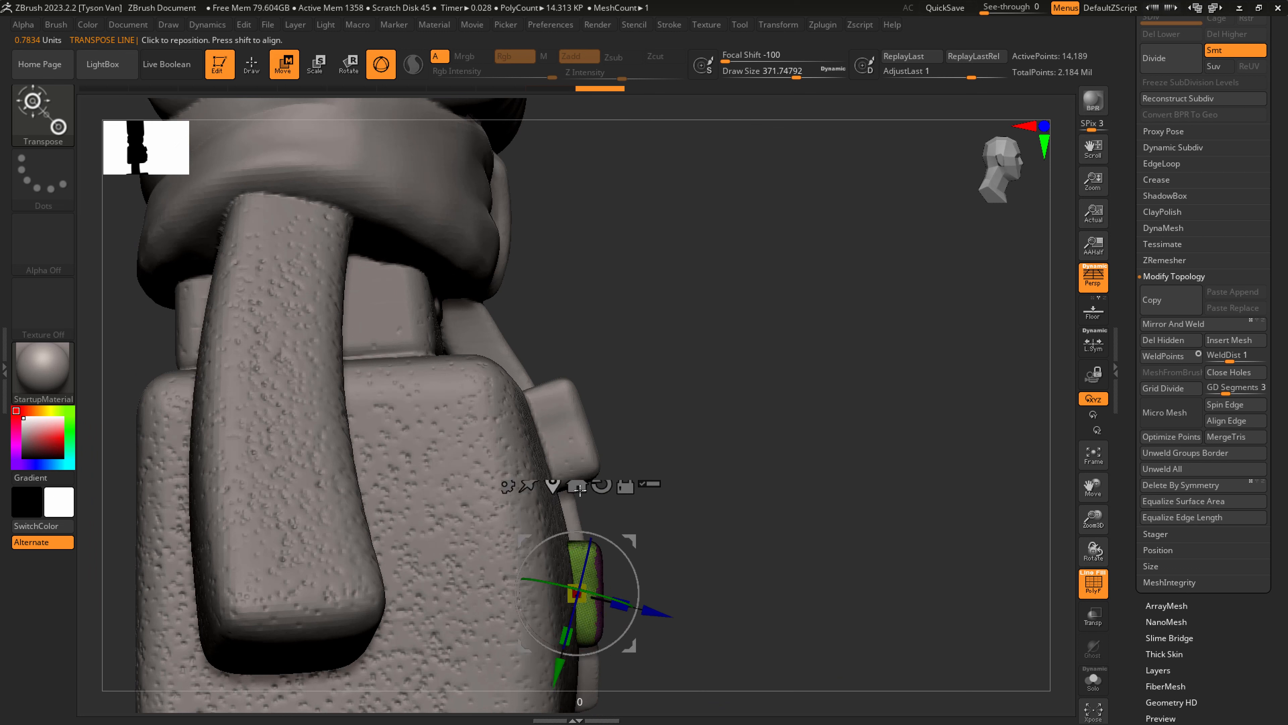
{"action": "left_click_drag", "start_coordinate": [577, 590], "coordinate": [643, 610]}
{"action": "right_click_drag", "start_coordinate": [651, 607], "coordinate": [608, 583]}
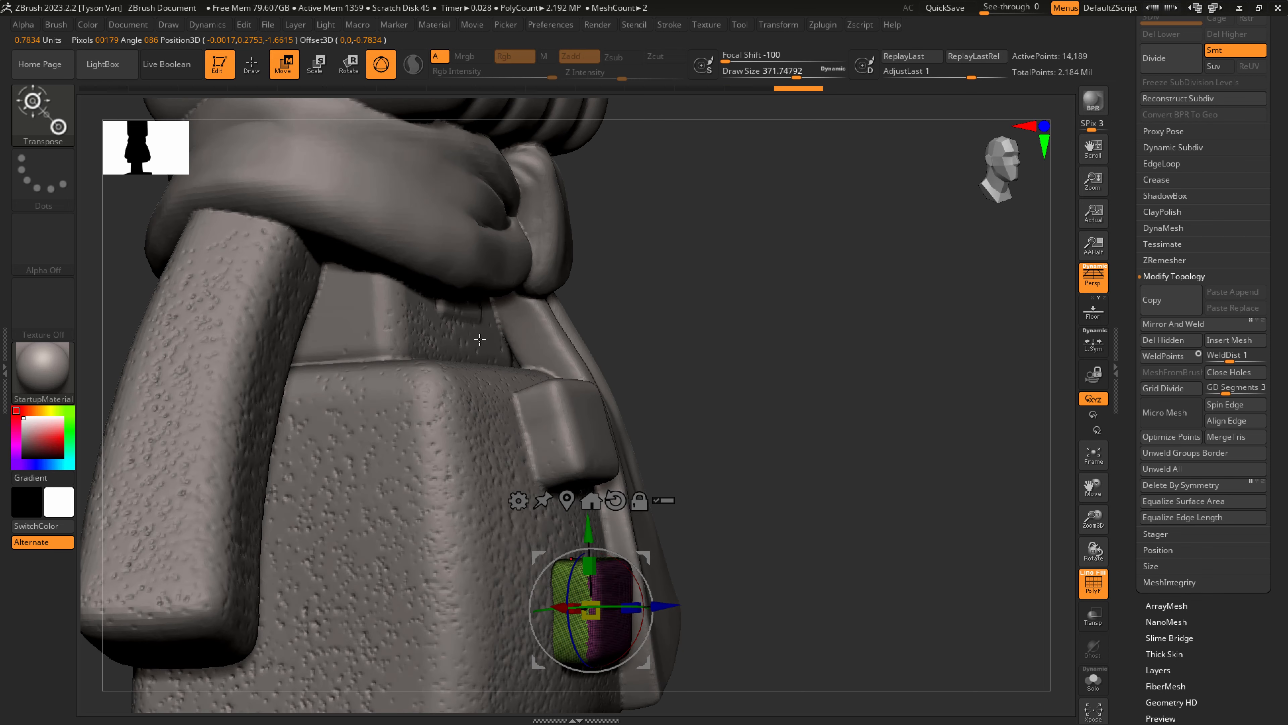
Copy the lower button with the gizmo and place the copy on the chest just under the scarf.
{"action": "mouse_move", "coordinate": [464, 311]}
{"action": "right_mouse_down", "text": "alt"}
{"action": "mouse_move", "coordinate": [452, 308]}
{"action": "mouse_move", "coordinate": [481, 358]}
{"action": "right_mouse_up", "text": "alt"}
{"action": "key", "text": "q"}
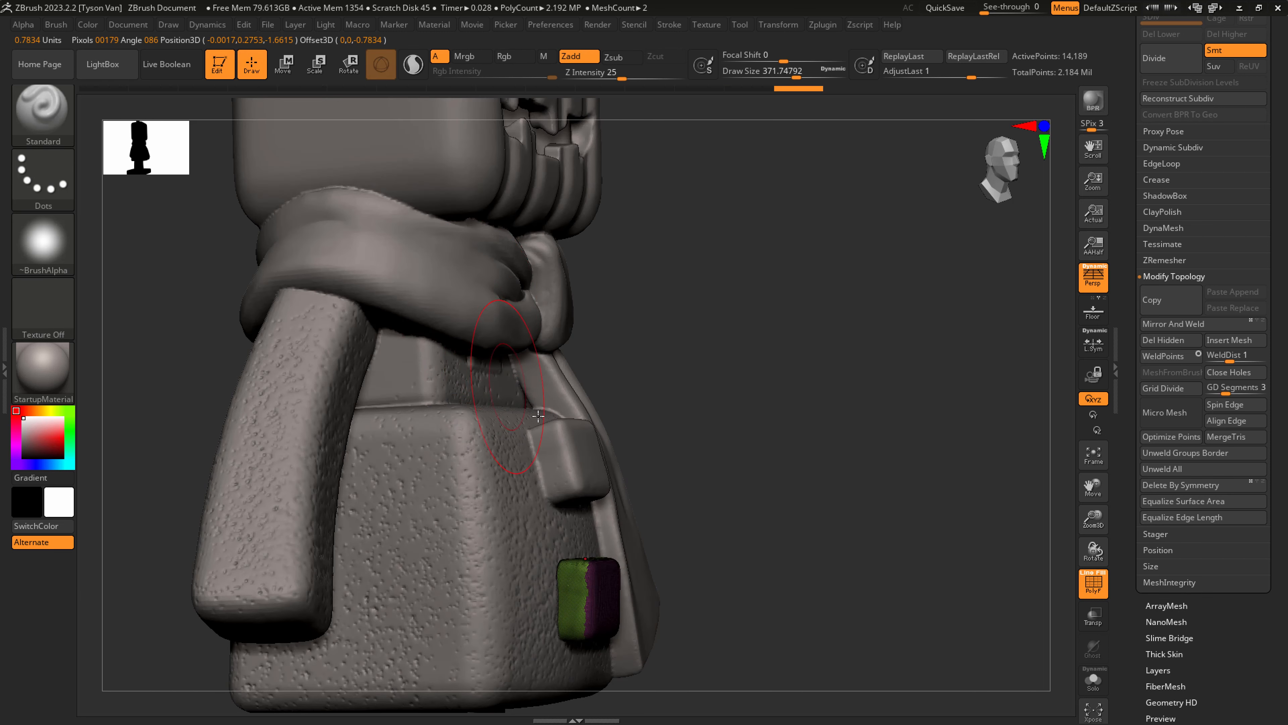
{"action": "right_click_drag", "start_coordinate": [602, 442], "coordinate": [552, 305]}
{"action": "key", "text": "w"}
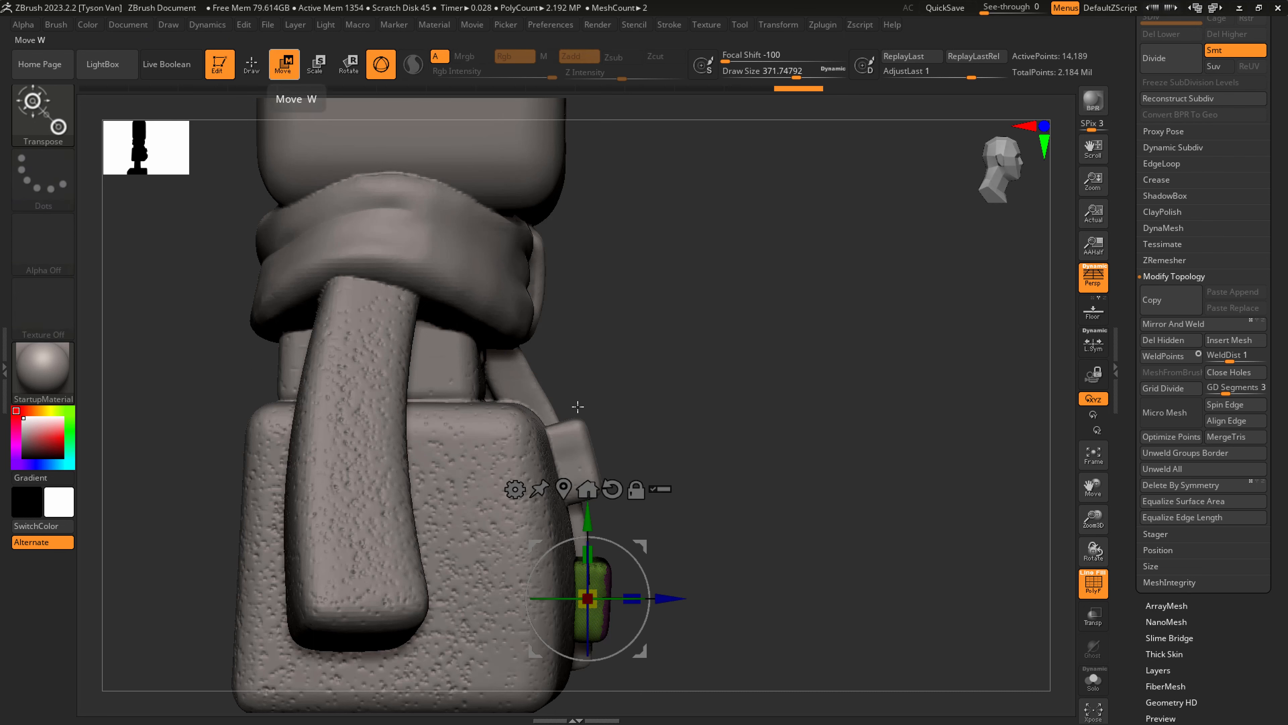
{"action": "left_click_drag", "start_coordinate": [587, 523], "coordinate": [542, 297], "text": "ctrl"}
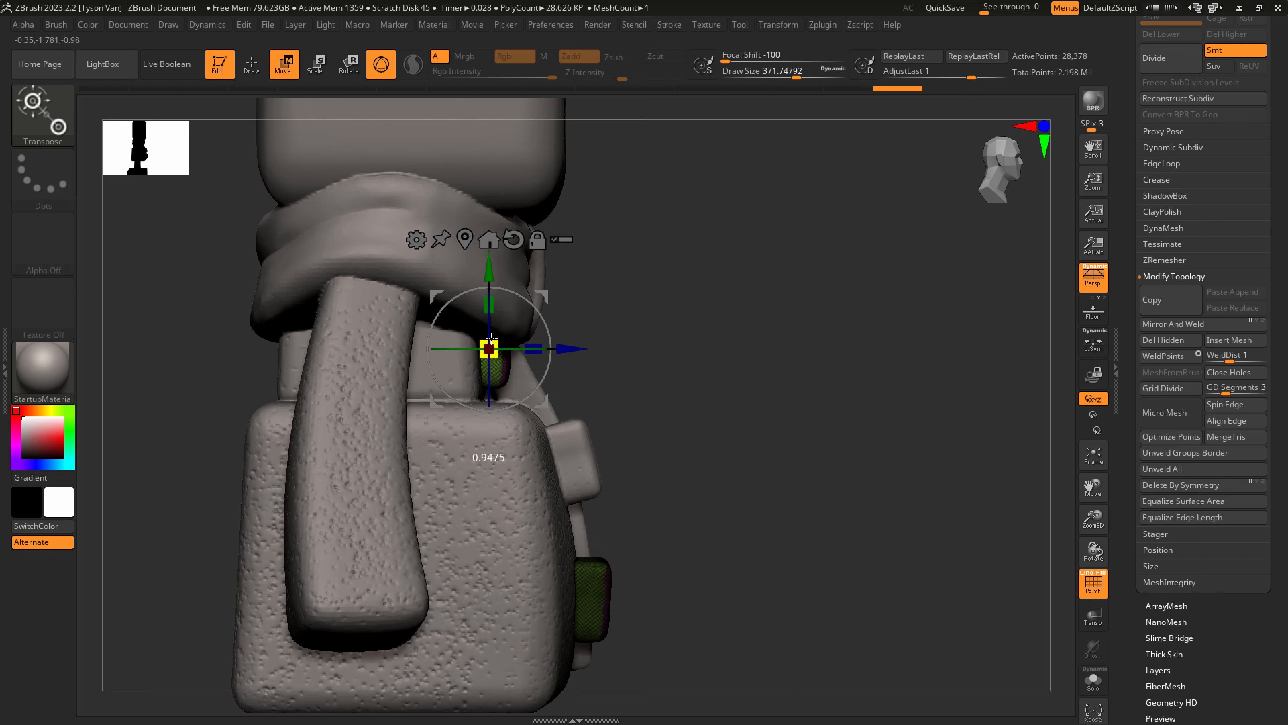
{"action": "right_click_drag", "start_coordinate": [491, 338], "coordinate": [553, 340]}
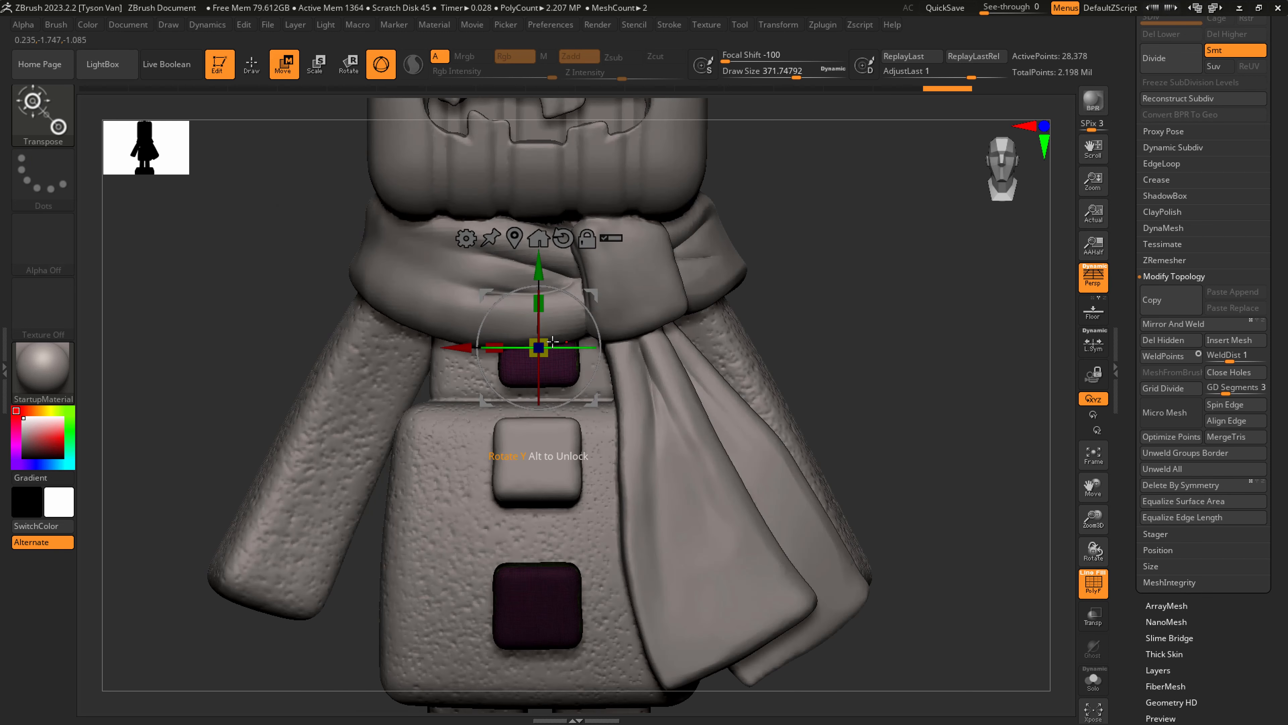
{"action": "left_click_drag", "start_coordinate": [538, 346], "coordinate": [539, 335]}
{"action": "mouse_move", "coordinate": [539, 336]}
{"action": "right_mouse_down"}
{"action": "mouse_move", "coordinate": [691, 425]}
{"action": "mouse_move", "coordinate": [722, 480]}
{"action": "right_mouse_up"}
Hide the polyframe, clear the mask and update the DynaMesh of the two copied buttons.
{"action": "key", "text": "q"}
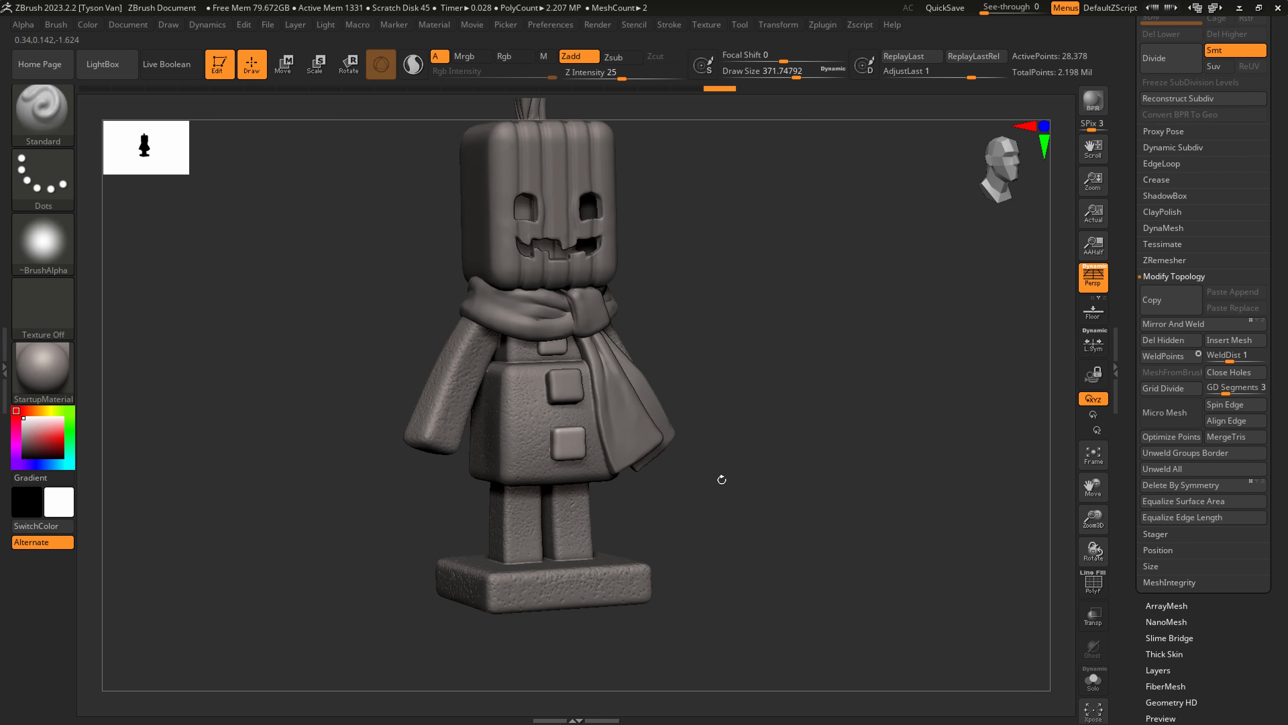
{"action": "left_click_drag", "start_coordinate": [733, 509], "coordinate": [854, 365], "text": "ctrl"}
{"action": "mouse_move", "coordinate": [754, 477]}
{"action": "right_mouse_down"}
{"action": "mouse_move", "coordinate": [719, 489]}
{"action": "mouse_move", "coordinate": [684, 564]}
{"action": "mouse_move", "coordinate": [657, 559]}
{"action": "mouse_move", "coordinate": [691, 547]}
{"action": "mouse_move", "coordinate": [679, 541]}
{"action": "right_mouse_up"}
{"action": "mouse_move", "coordinate": [563, 533]}
{"action": "right_mouse_down"}
{"action": "mouse_move", "coordinate": [555, 510]}
{"action": "mouse_move", "coordinate": [604, 648]}
{"action": "mouse_move", "coordinate": [572, 528]}
{"action": "right_mouse_up"}
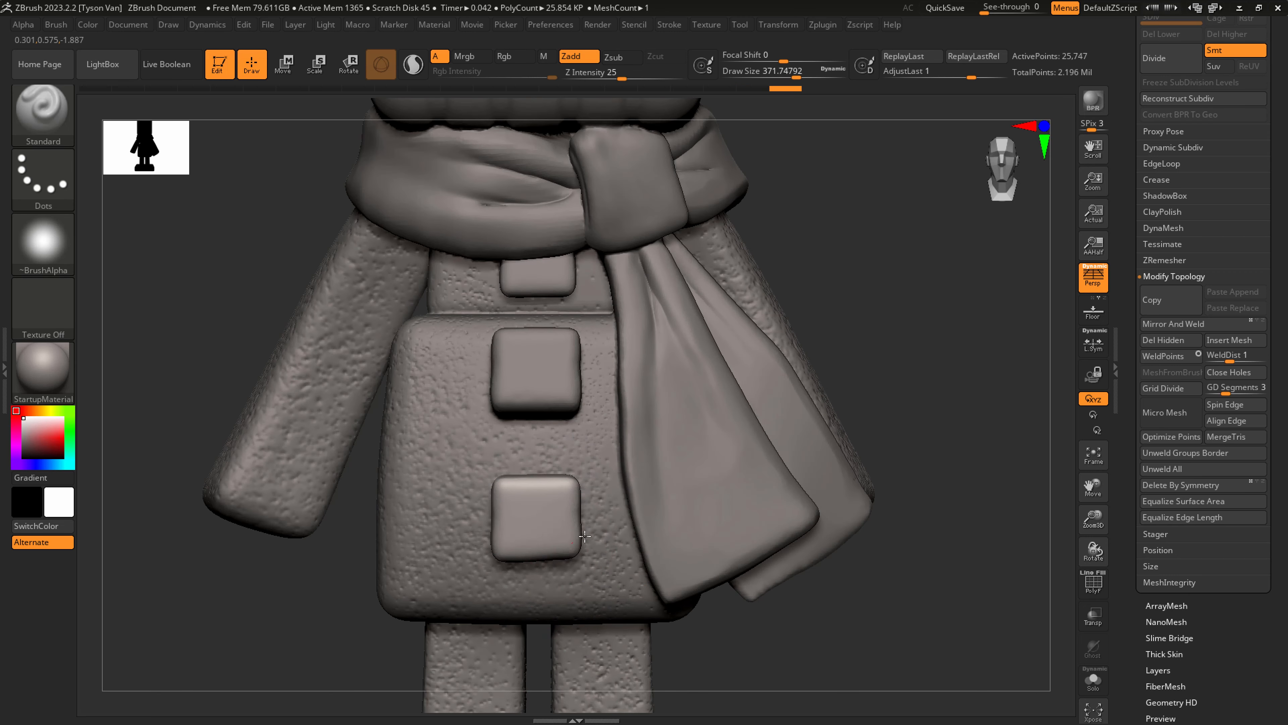
Reshape the lower button's edge slightly with the SnakeHook brush, reducing the draw size to about 177.
{"action": "key", "text": "b"}
{"action": "key", "text": "s"}
{"action": "key", "text": "h"}
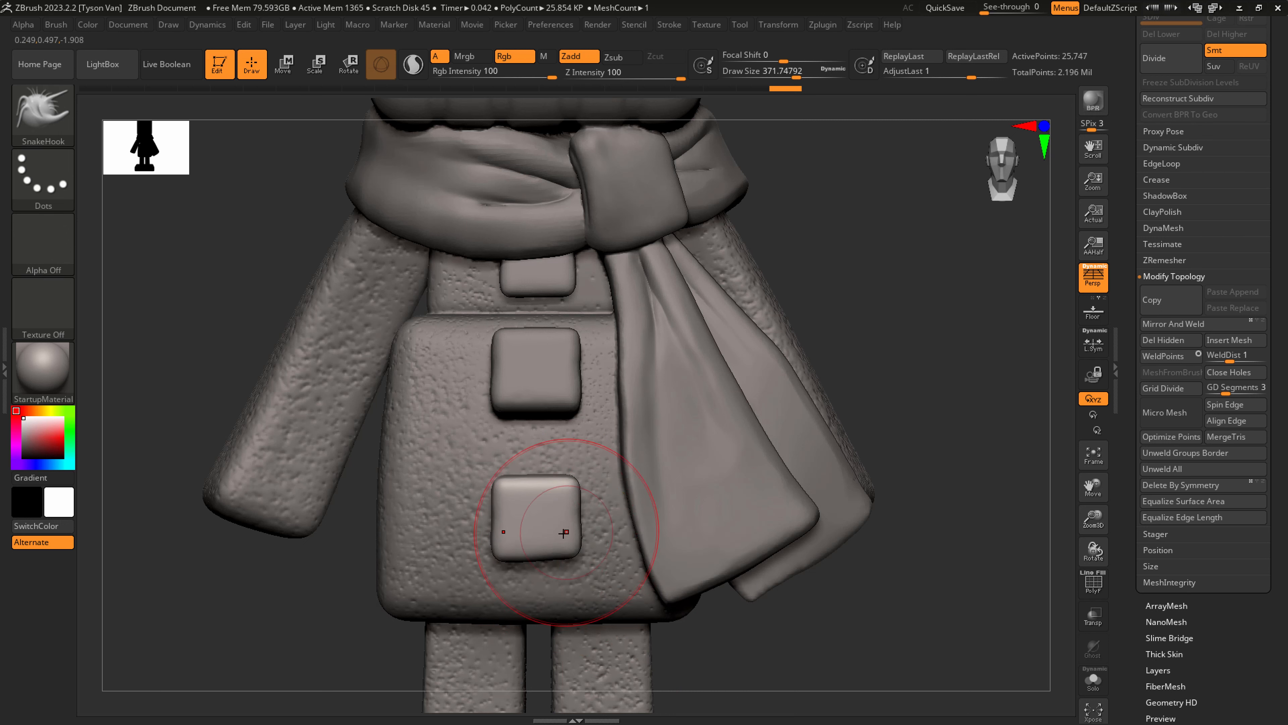
{"action": "key", "text": "bracketleft"}
{"action": "key", "text": "bracketleft"}
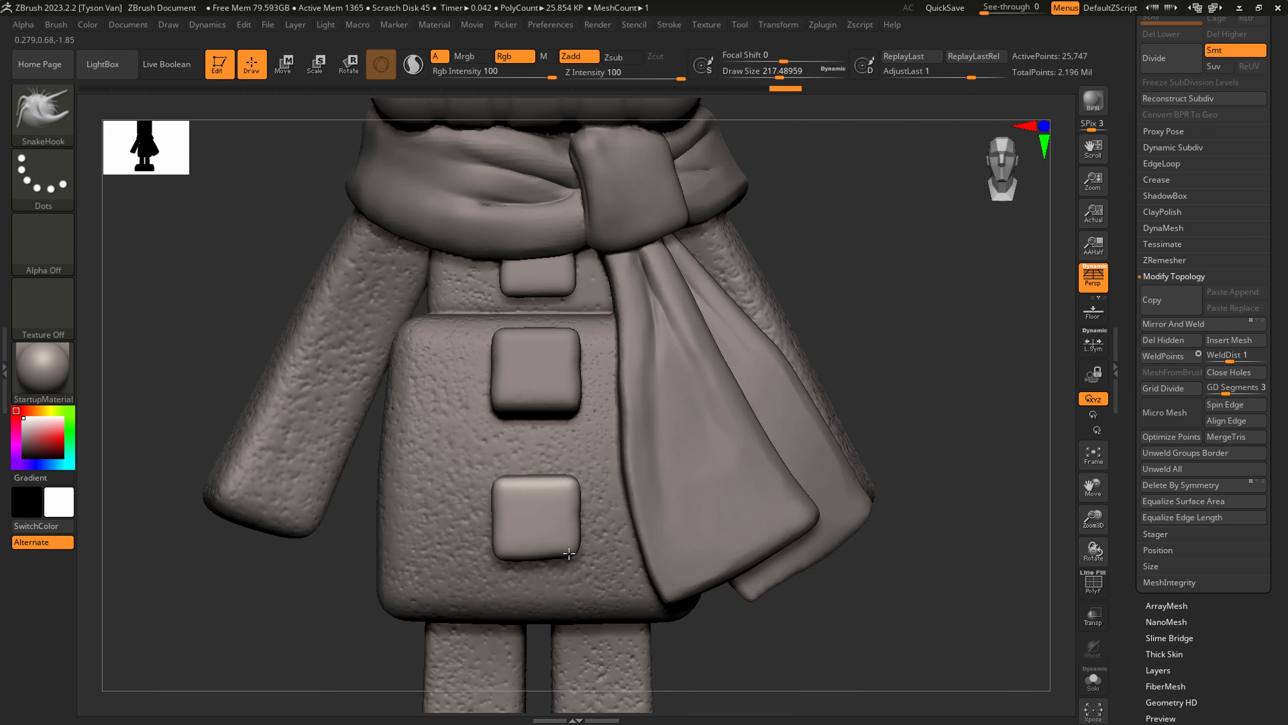
{"action": "left_click_drag", "start_coordinate": [576, 529], "coordinate": [571, 528]}
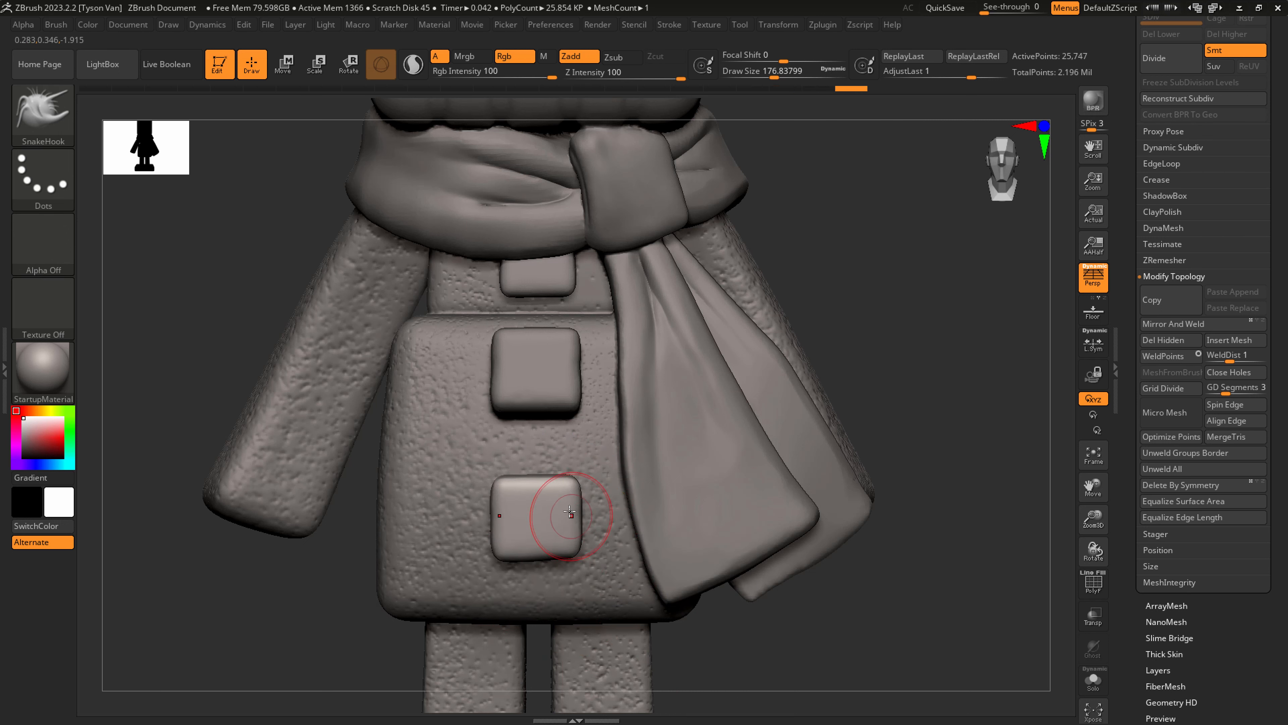
Mask everything but the lowest coat button, centre the gizmo on it and rotate the button slightly in the screen plane.
{"action": "key", "text": "r"}
{"action": "left_click_drag", "start_coordinate": [802, 672], "coordinate": [431, 446], "text": "ctrl"}
{"action": "left_click", "coordinate": [834, 628], "text": "ctrl"}
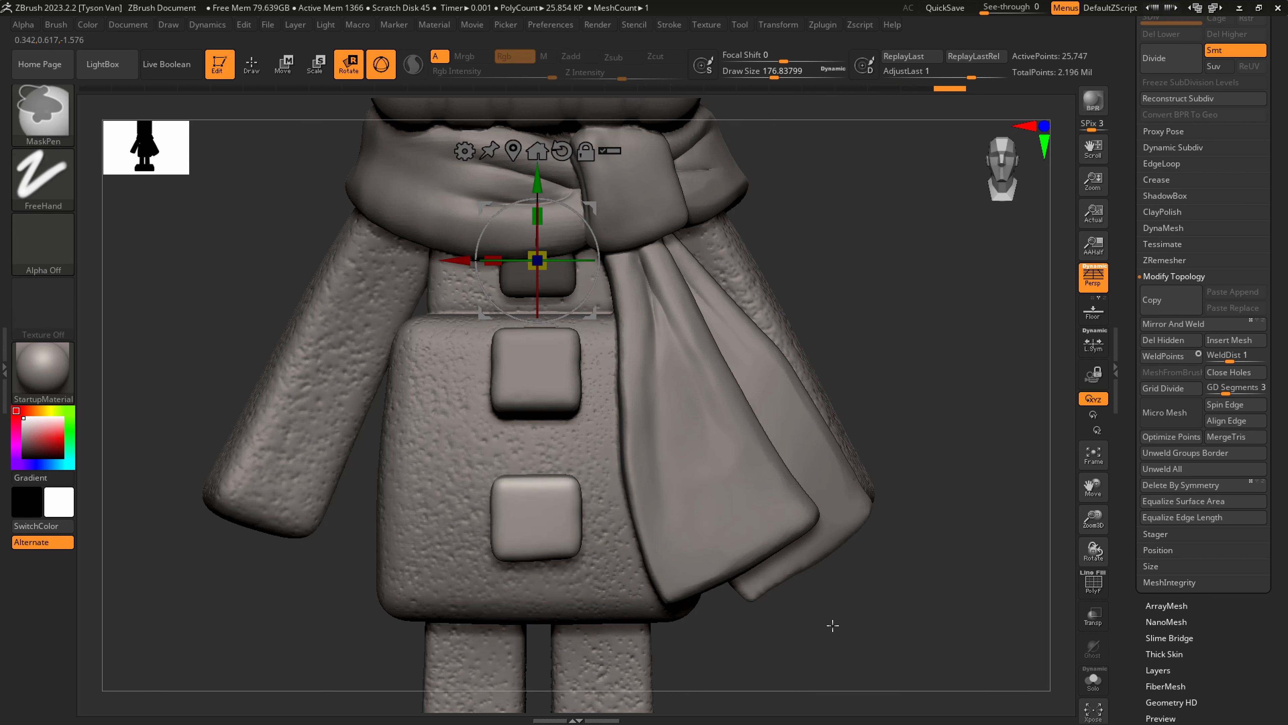
{"action": "left_click", "coordinate": [513, 155]}
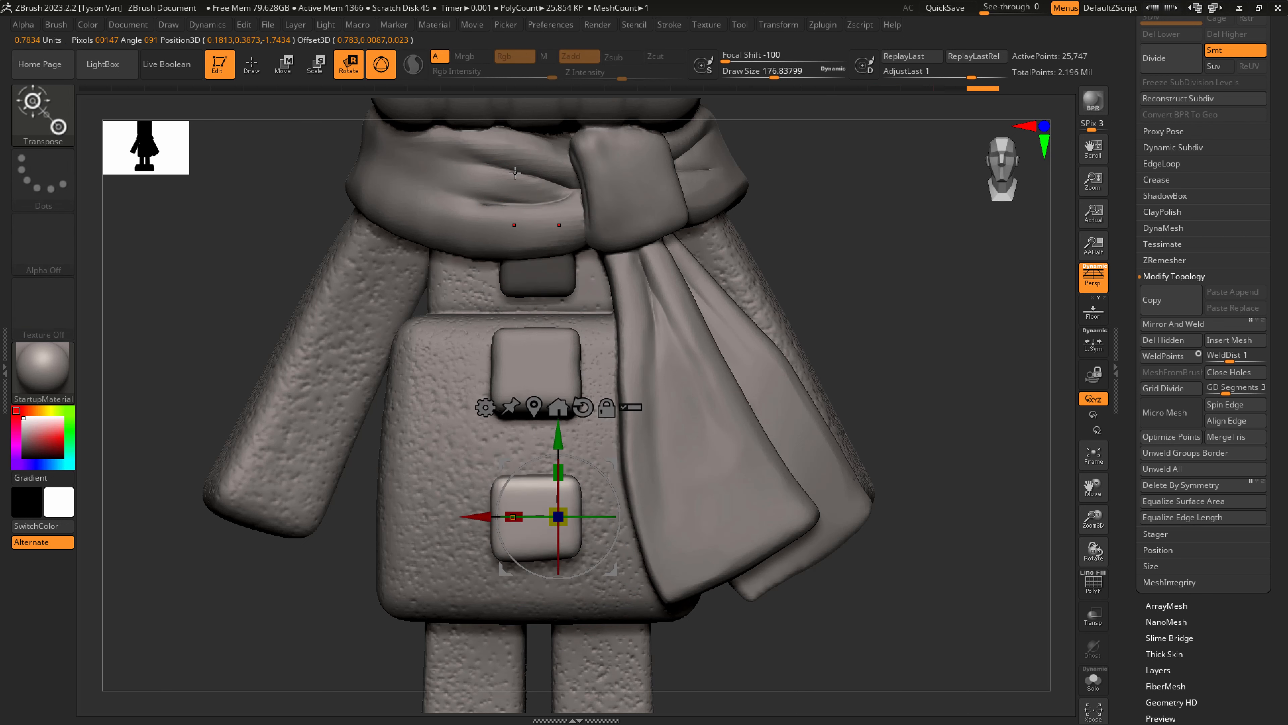
{"action": "left_click", "coordinate": [535, 405]}
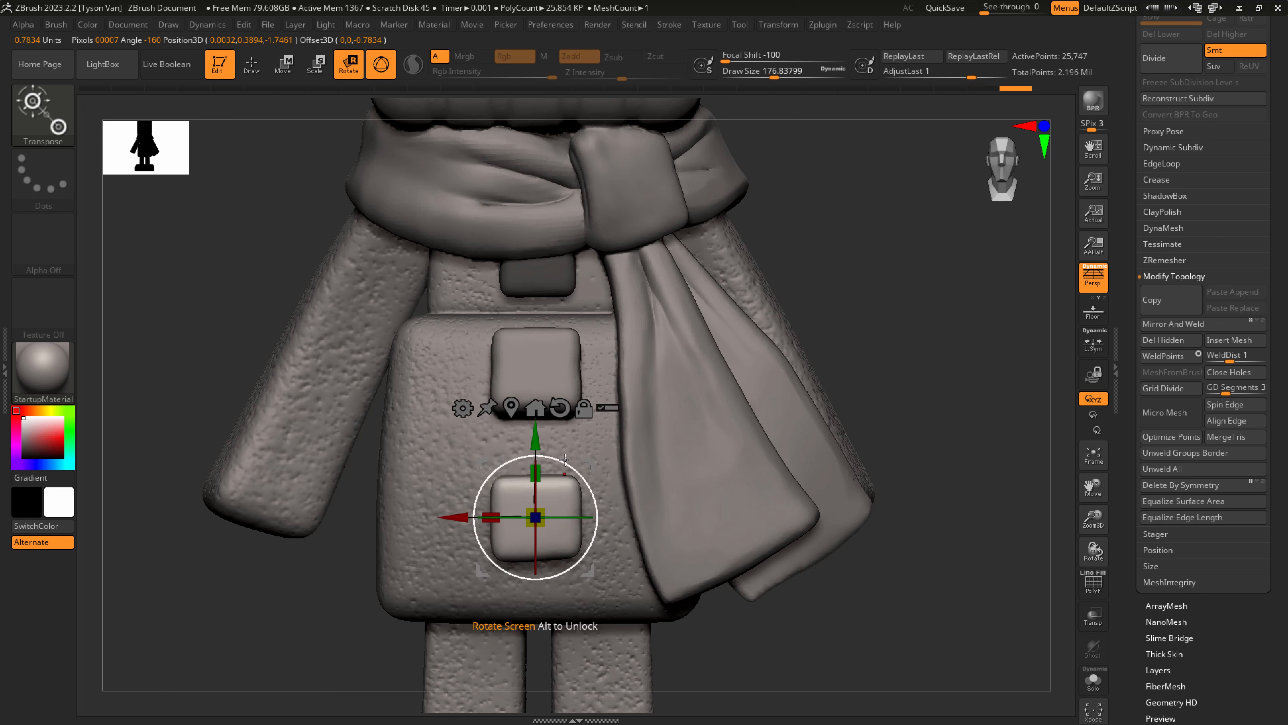
{"action": "left_click_drag", "start_coordinate": [565, 459], "coordinate": [561, 454]}
{"action": "key", "text": "q"}
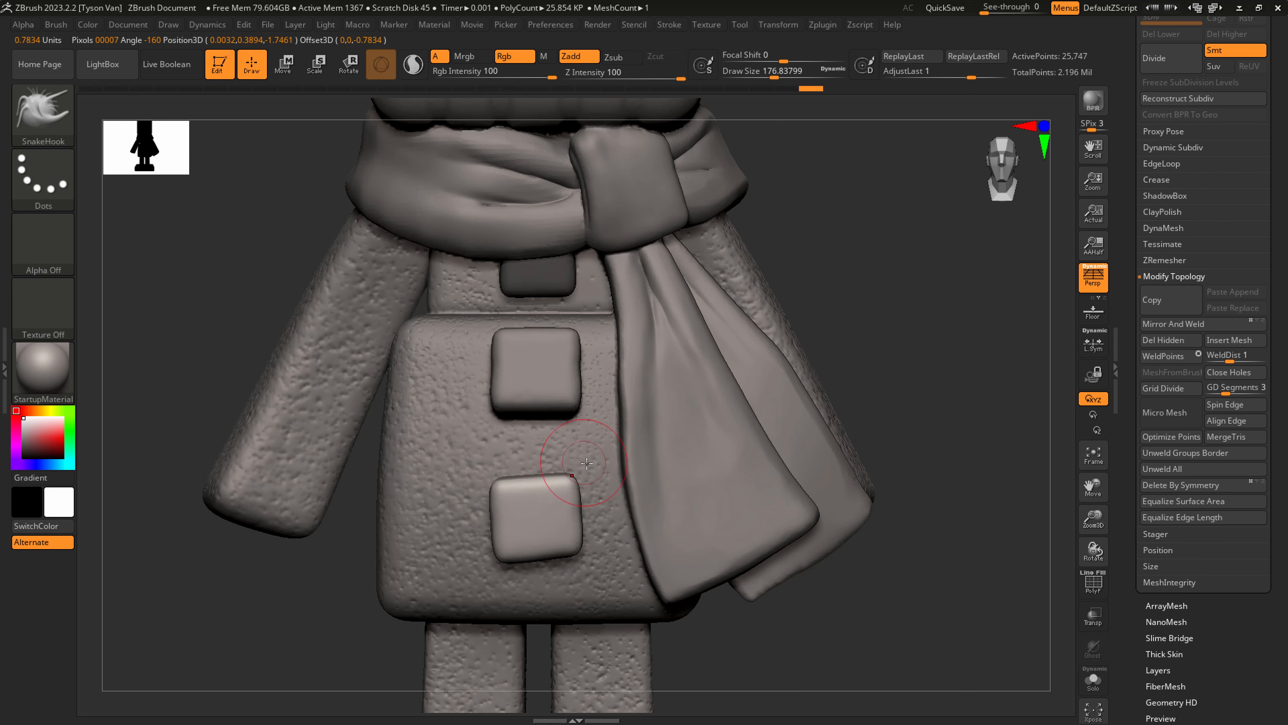
Select the snowman_003 body subtool and merge the snowman_004 button subtool down into it.
{"action": "key", "text": "f"}
{"action": "mouse_move", "coordinate": [793, 484]}
{"action": "left_mouse_down"}
{"action": "mouse_move", "coordinate": [788, 494]}
{"action": "mouse_move", "coordinate": [771, 477]}
{"action": "mouse_move", "coordinate": [611, 524]}
{"action": "mouse_move", "coordinate": [744, 517]}
{"action": "mouse_move", "coordinate": [667, 524]}
{"action": "mouse_move", "coordinate": [624, 550]}
{"action": "mouse_move", "coordinate": [584, 461]}
{"action": "left_mouse_up"}
{"action": "key", "text": "p"}
{"action": "left_click", "coordinate": [615, 543], "text": "alt"}
{"action": "scroll", "coordinate": [1259, 166], "scroll_direction": "up", "scroll_amount": 2}
{"action": "scroll", "coordinate": [1259, 166], "scroll_direction": "up", "scroll_amount": 3}
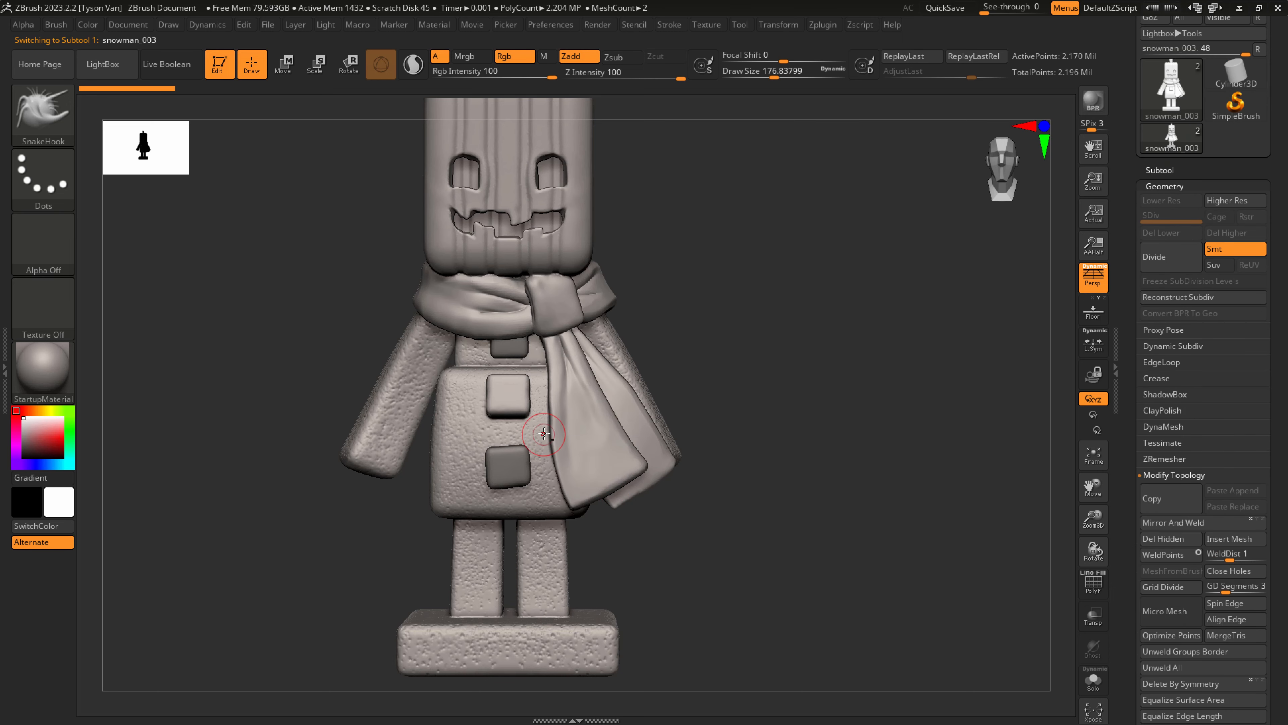
{"action": "left_click", "coordinate": [1172, 171]}
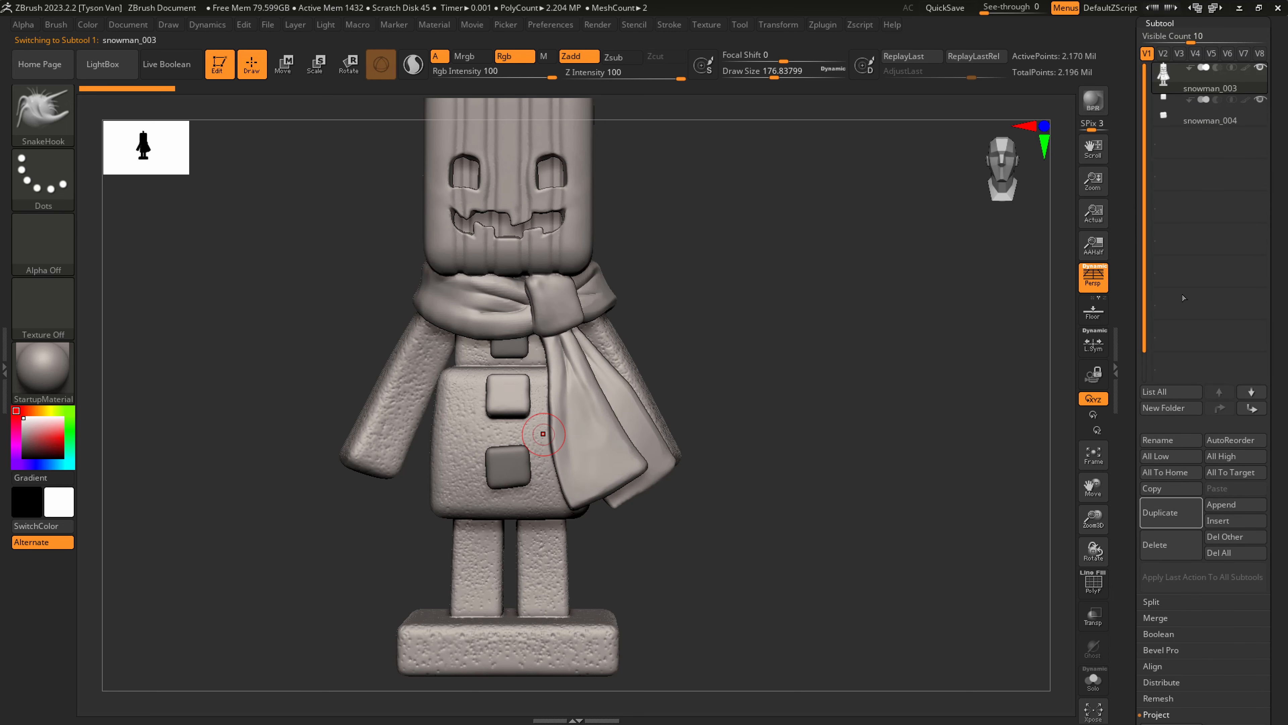
{"action": "left_click", "coordinate": [1159, 617]}
{"action": "left_click", "coordinate": [1163, 634]}
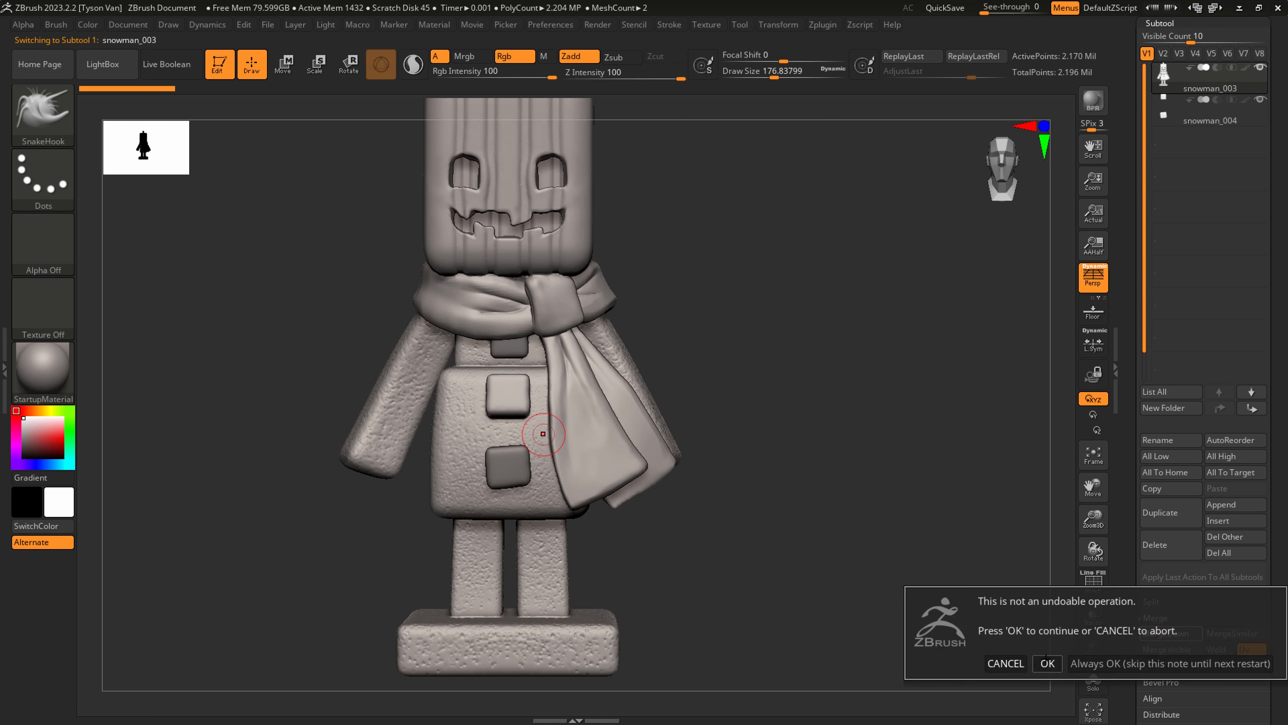
{"action": "left_click", "coordinate": [1046, 666]}
Draw a short curved tube hanging from the scarf's lower corner with the CurveTube brush at a draw size of about 80.
{"action": "mouse_move", "coordinate": [617, 395]}
{"action": "right_mouse_down"}
{"action": "mouse_move", "coordinate": [532, 388]}
{"action": "mouse_move", "coordinate": [566, 386]}
{"action": "mouse_move", "coordinate": [670, 478]}
{"action": "mouse_move", "coordinate": [621, 472]}
{"action": "mouse_move", "coordinate": [618, 512]}
{"action": "mouse_move", "coordinate": [598, 487]}
{"action": "right_mouse_up"}
{"action": "key", "text": "bracketleft"}
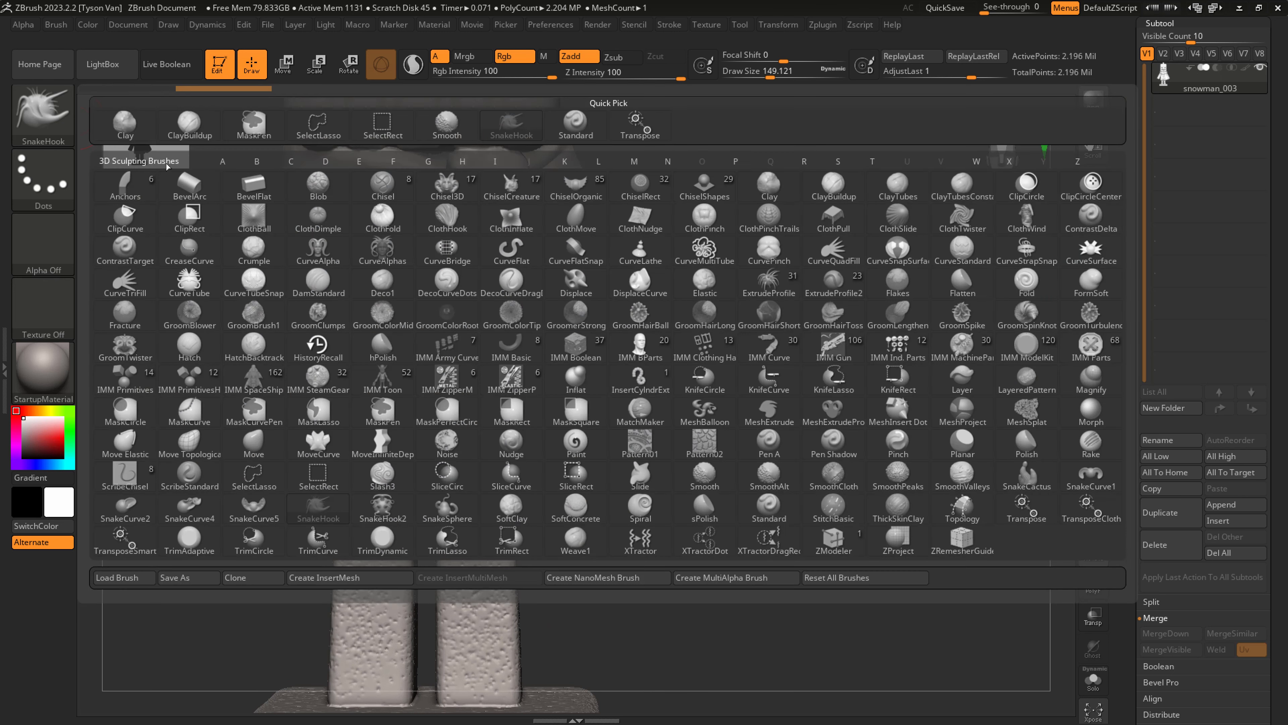
{"action": "left_click", "coordinate": [43, 116]}
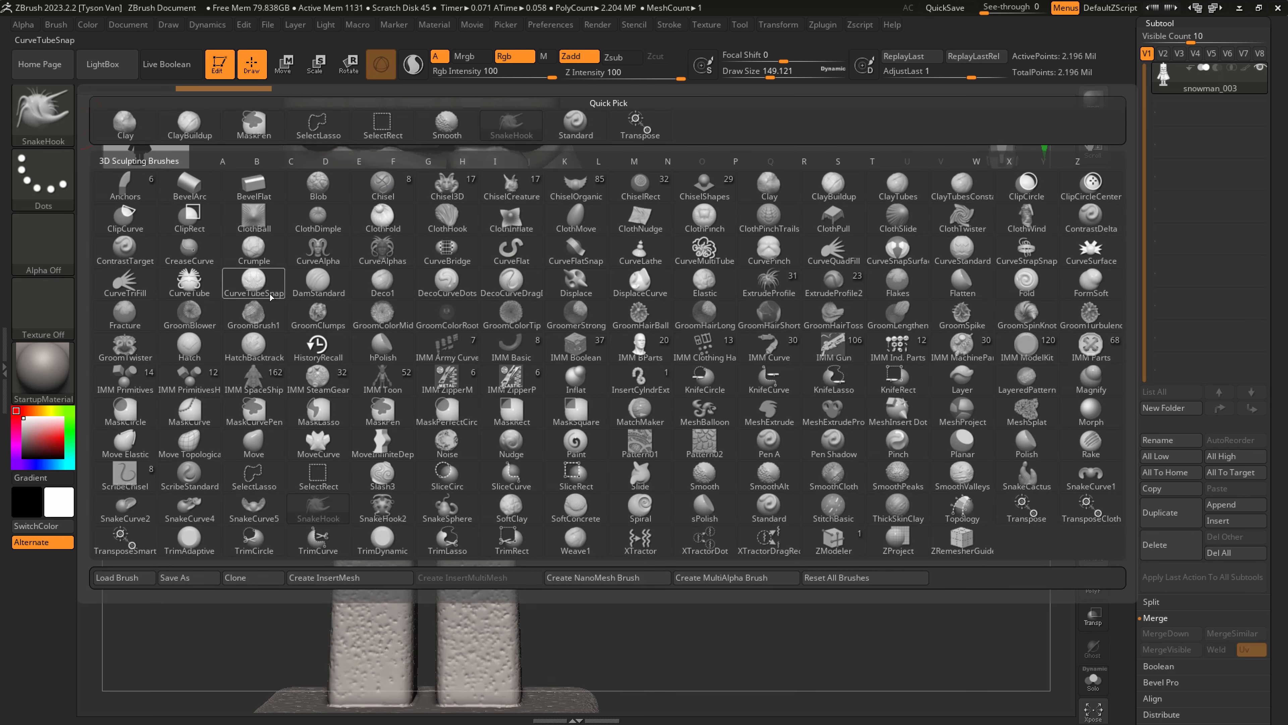
{"action": "left_click", "coordinate": [193, 283]}
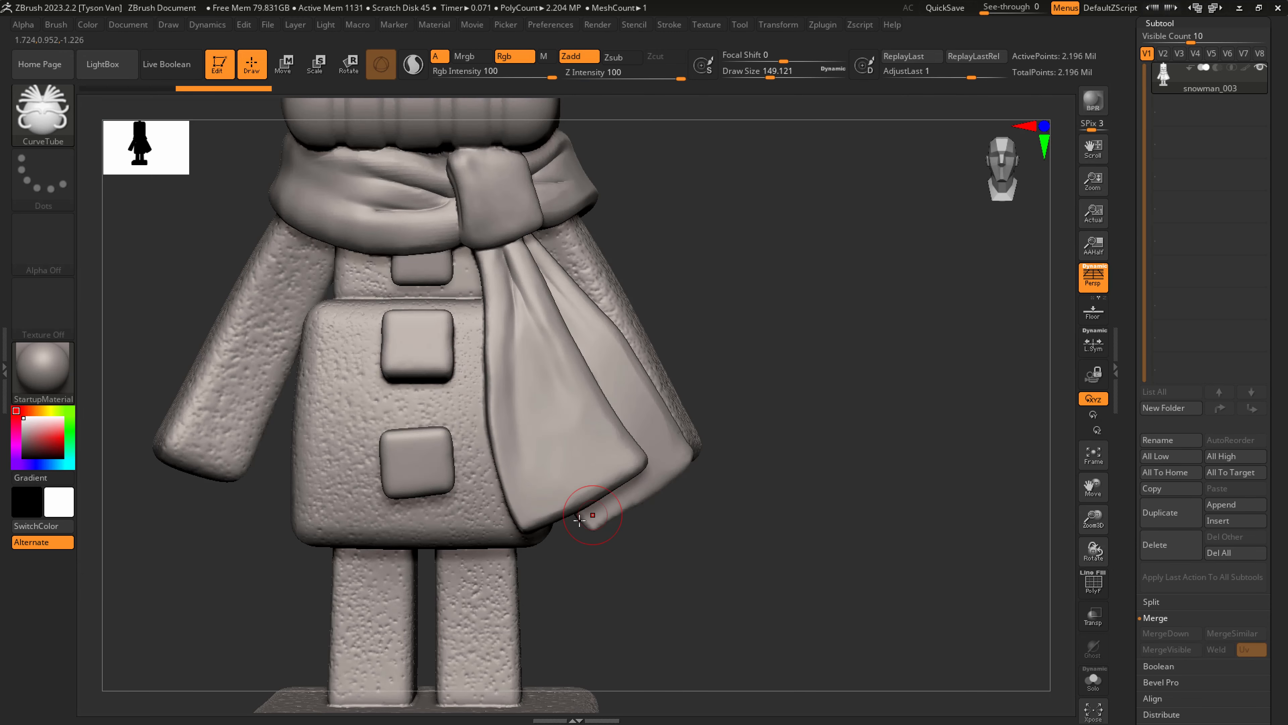
{"action": "left_click", "coordinate": [44, 115]}
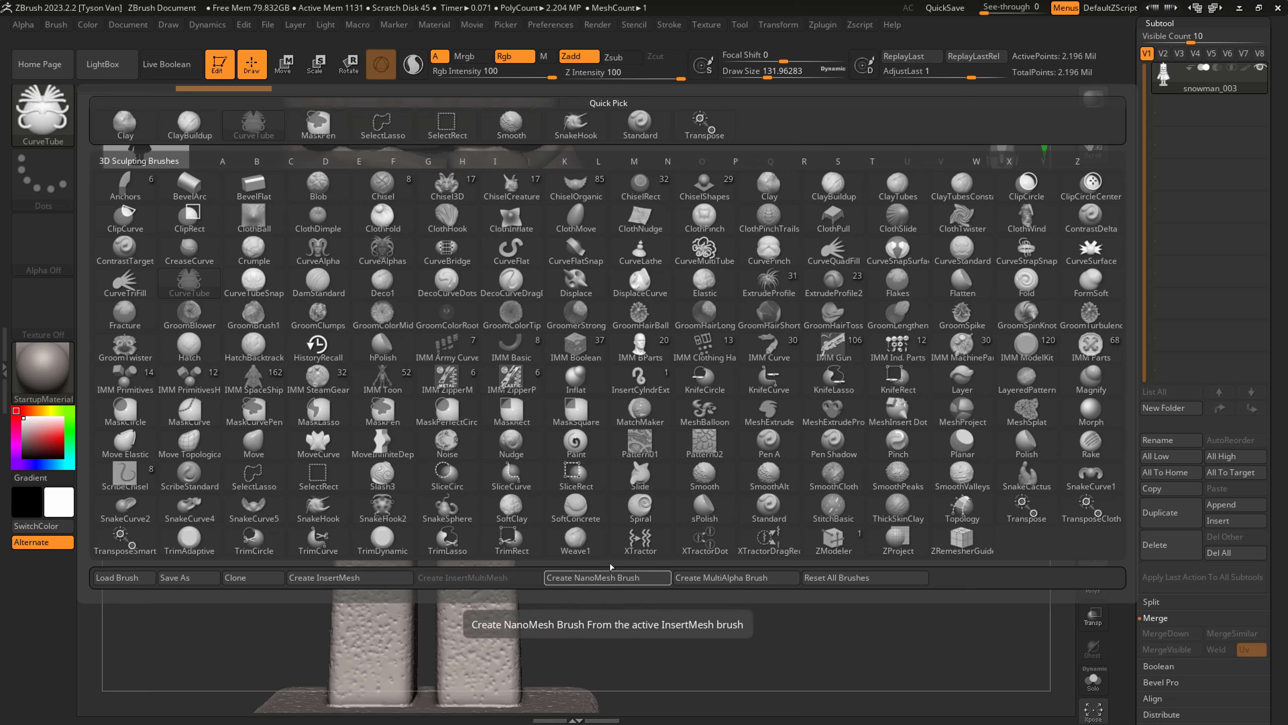
{"action": "key", "text": "s"}
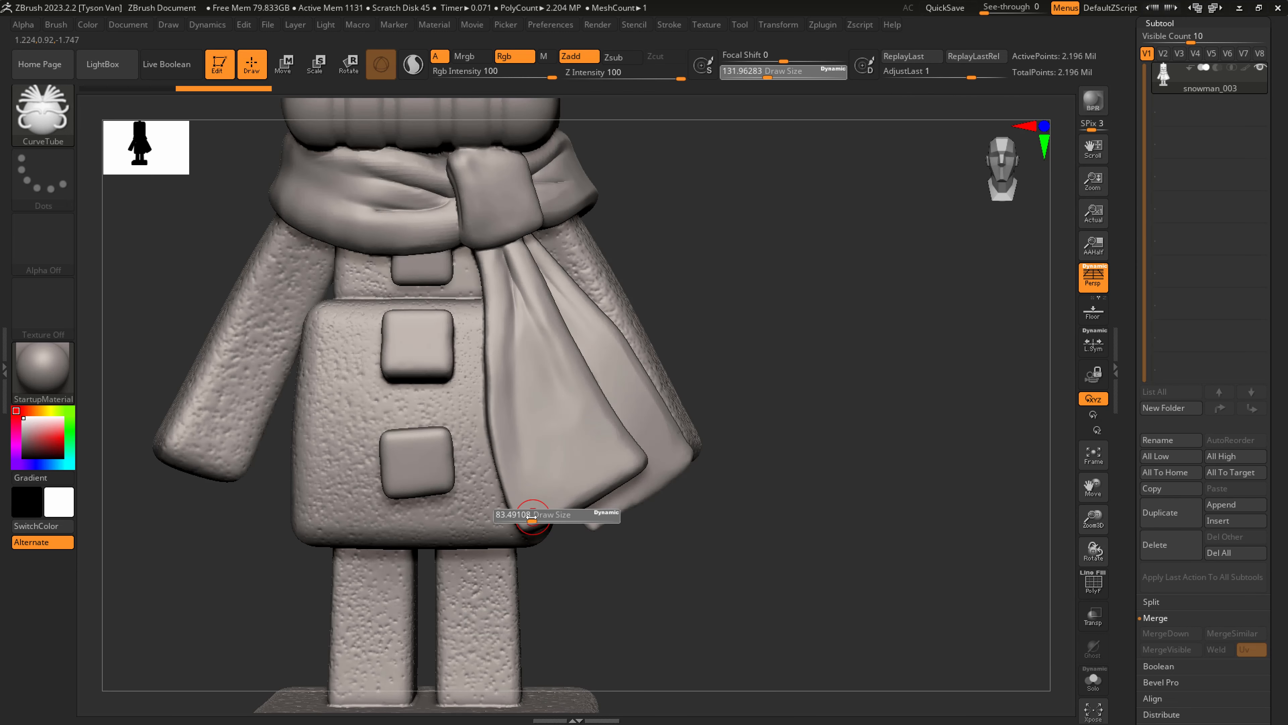
{"action": "left_click_drag", "start_coordinate": [531, 520], "coordinate": [530, 520]}
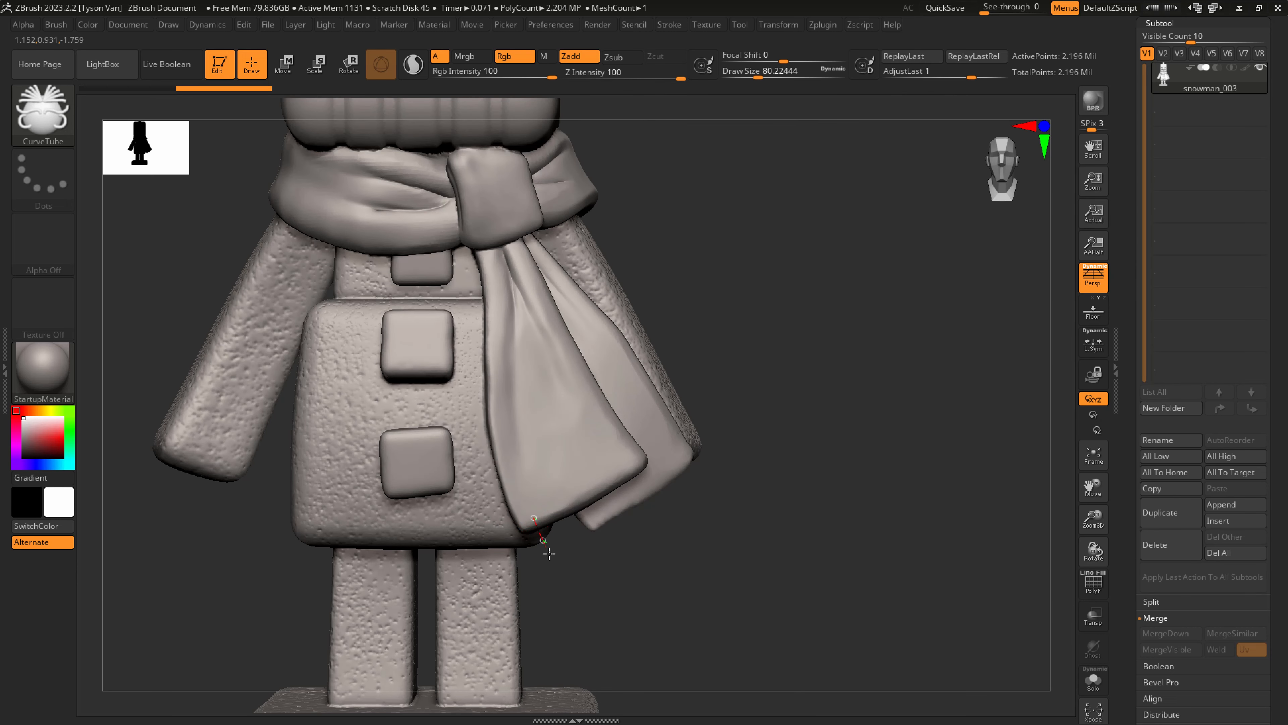
{"action": "left_click_drag", "start_coordinate": [590, 604], "coordinate": [591, 611]}
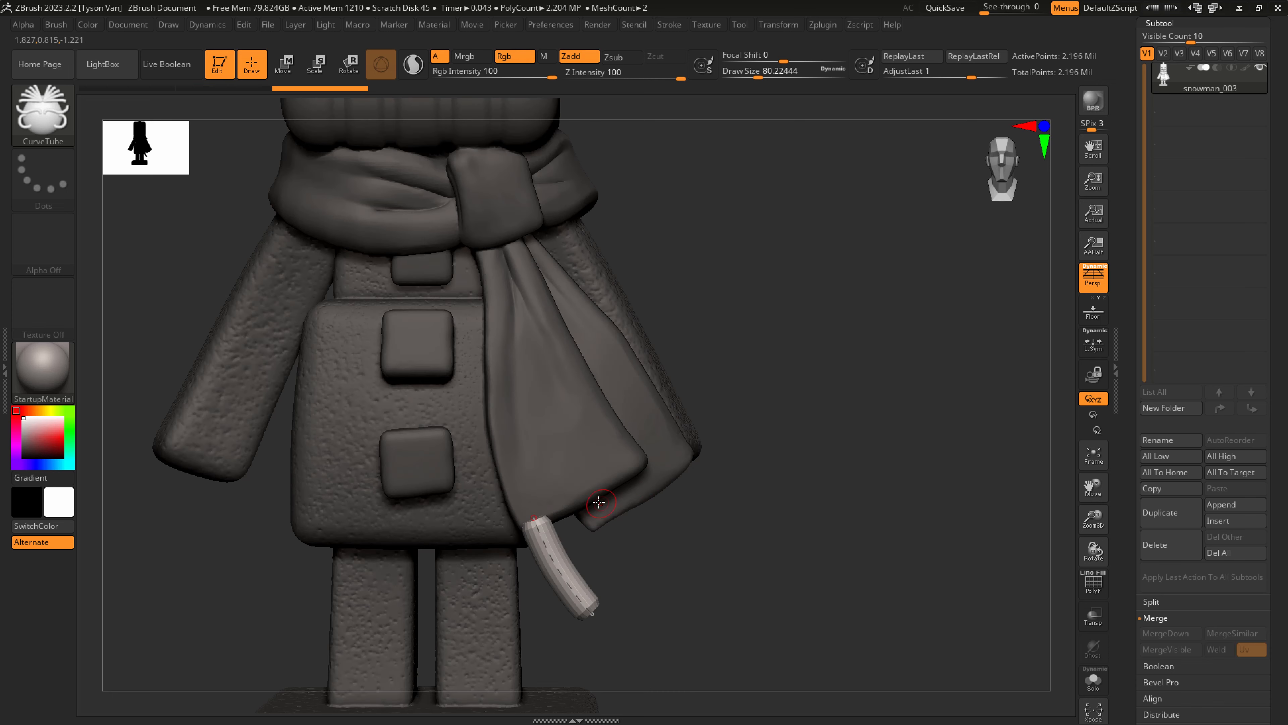
Adjust the tube's curve from the side and fit its upper end against the scarf's lower corner.
{"action": "right_click_drag", "start_coordinate": [571, 492], "coordinate": [563, 516]}
{"action": "left_click_drag", "start_coordinate": [563, 516], "coordinate": [580, 518]}
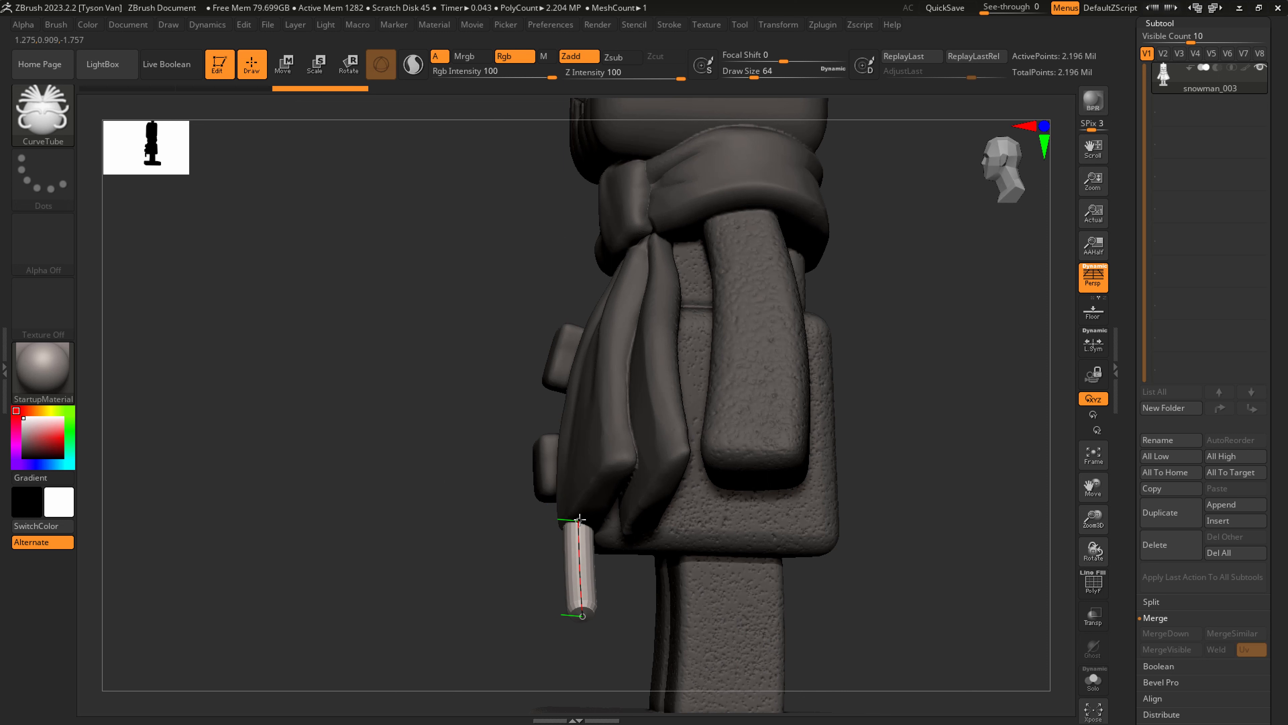
{"action": "right_click_drag", "start_coordinate": [641, 496], "coordinate": [603, 512]}
{"action": "left_click", "coordinate": [570, 465]}
{"action": "right_click_drag", "start_coordinate": [581, 506], "coordinate": [519, 555]}
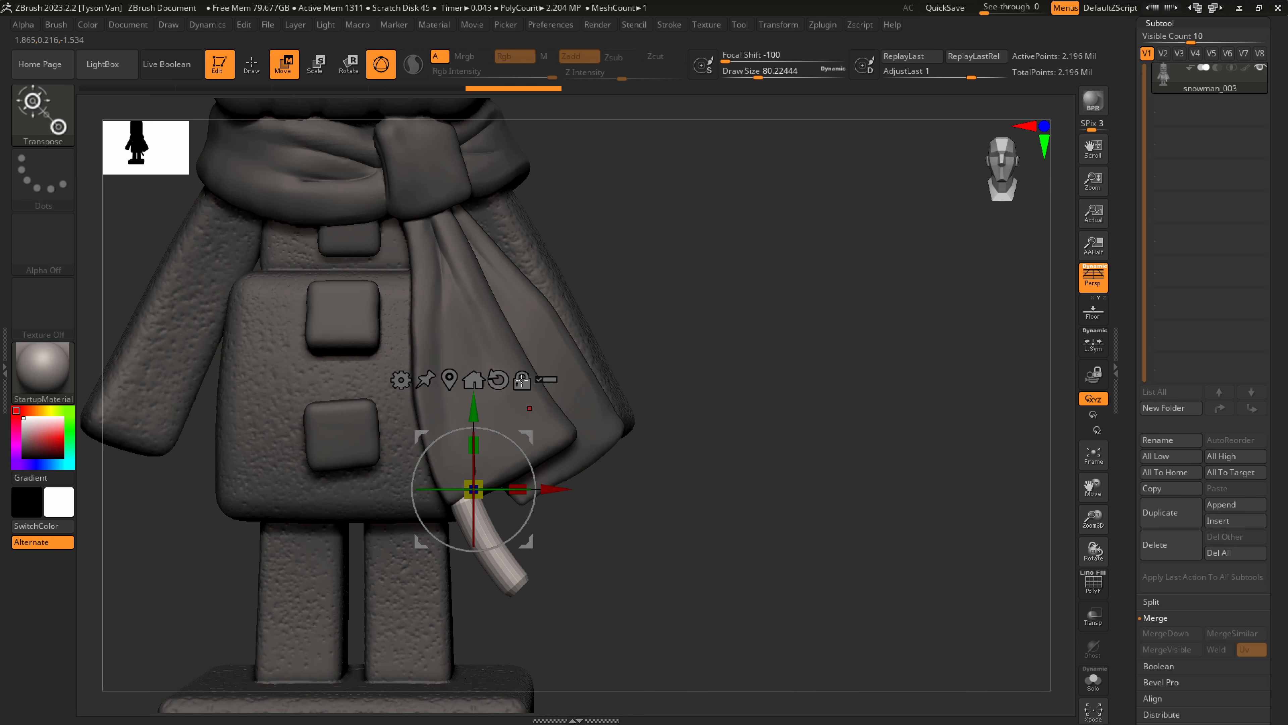
Copy the tube along the scarf's lower edge with the gizmo to make four fringe strands, fitting each in depth.
{"action": "left_click_drag", "start_coordinate": [526, 435], "coordinate": [618, 376], "text": "ctrl"}
{"action": "left_click_drag", "start_coordinate": [720, 380], "coordinate": [662, 467]}
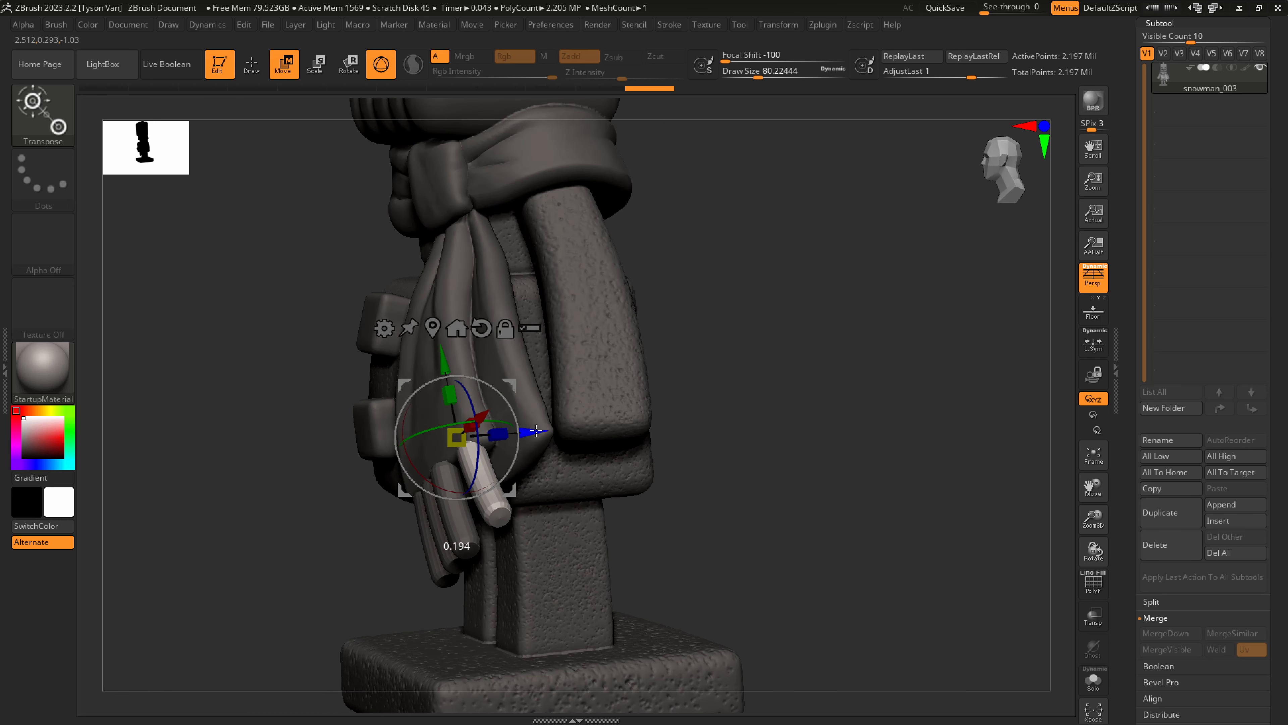
{"action": "mouse_move", "coordinate": [682, 515]}
{"action": "left_mouse_down"}
{"action": "mouse_move", "coordinate": [699, 518]}
{"action": "mouse_move", "coordinate": [648, 543]}
{"action": "mouse_move", "coordinate": [693, 508]}
{"action": "left_mouse_up"}
{"action": "key", "text": "q"}
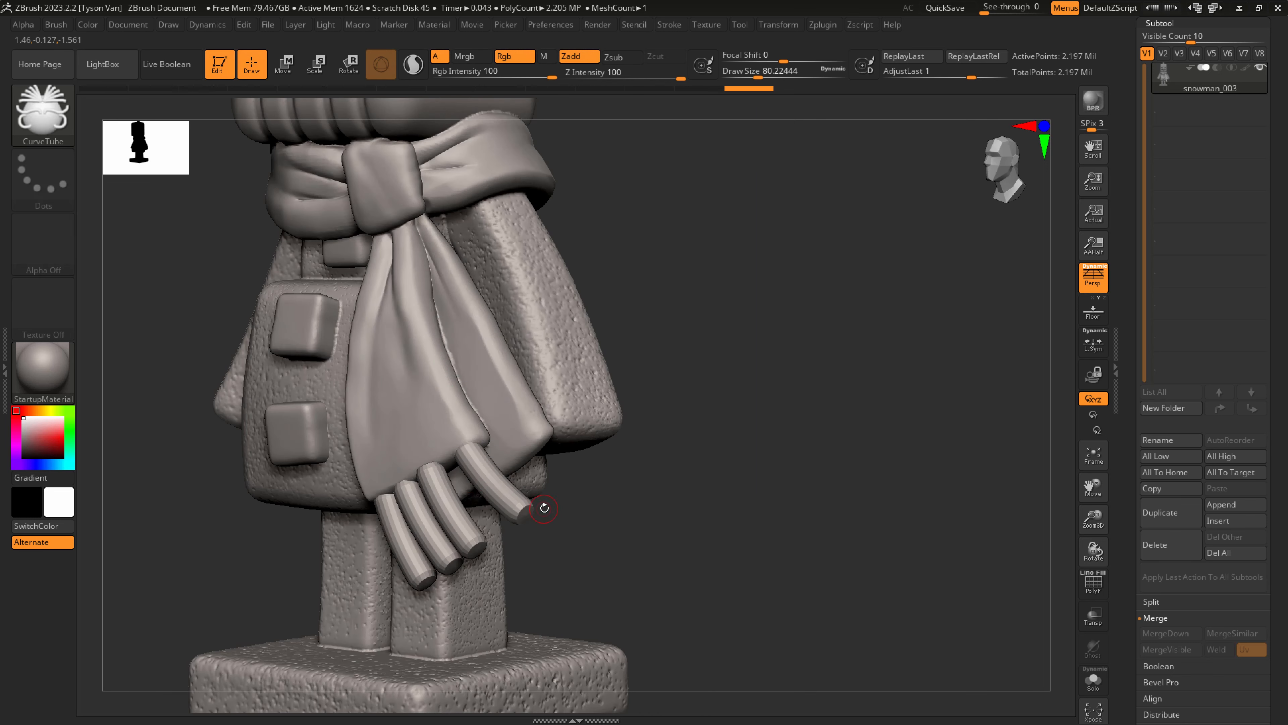
{"action": "mouse_move", "coordinate": [544, 507]}
{"action": "left_mouse_down"}
{"action": "mouse_move", "coordinate": [572, 508]}
{"action": "mouse_move", "coordinate": [546, 506]}
{"action": "left_mouse_up"}
Pull the fringe strands onto the scarf's edge with the Move Topological brush at a draw size of about 704.
{"action": "left_click", "coordinate": [43, 111]}
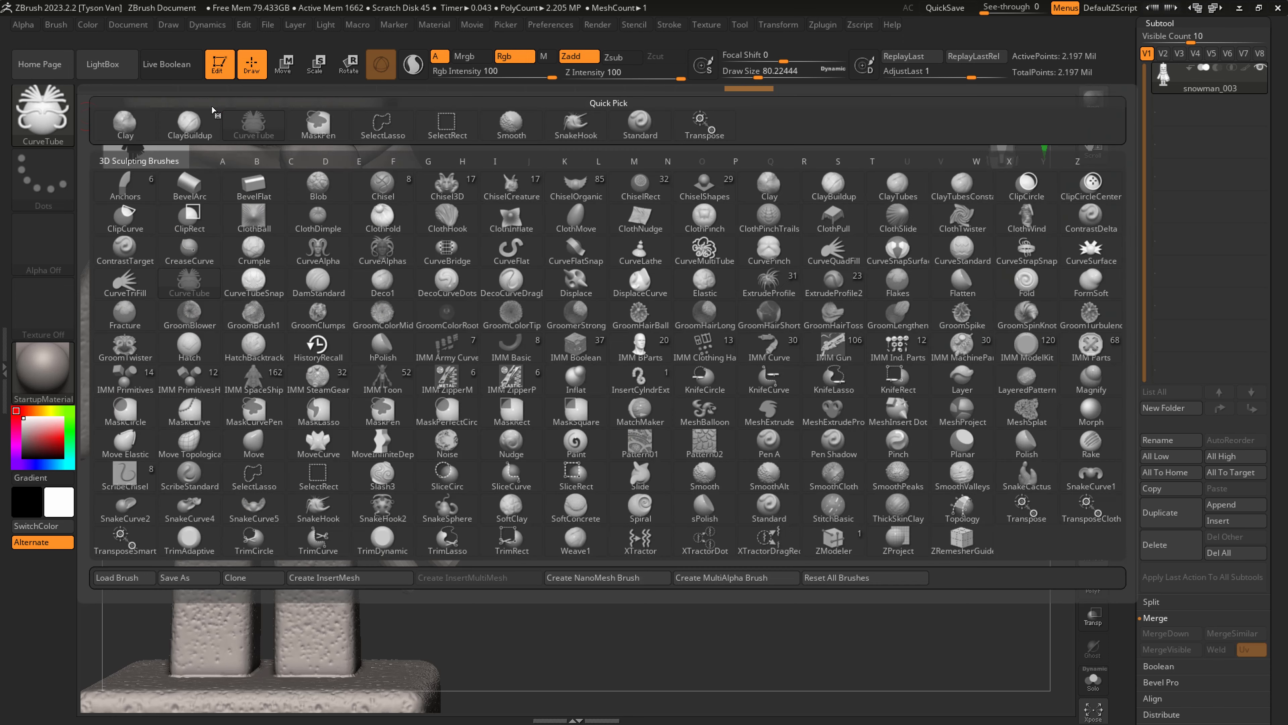
{"action": "left_click", "coordinate": [197, 449]}
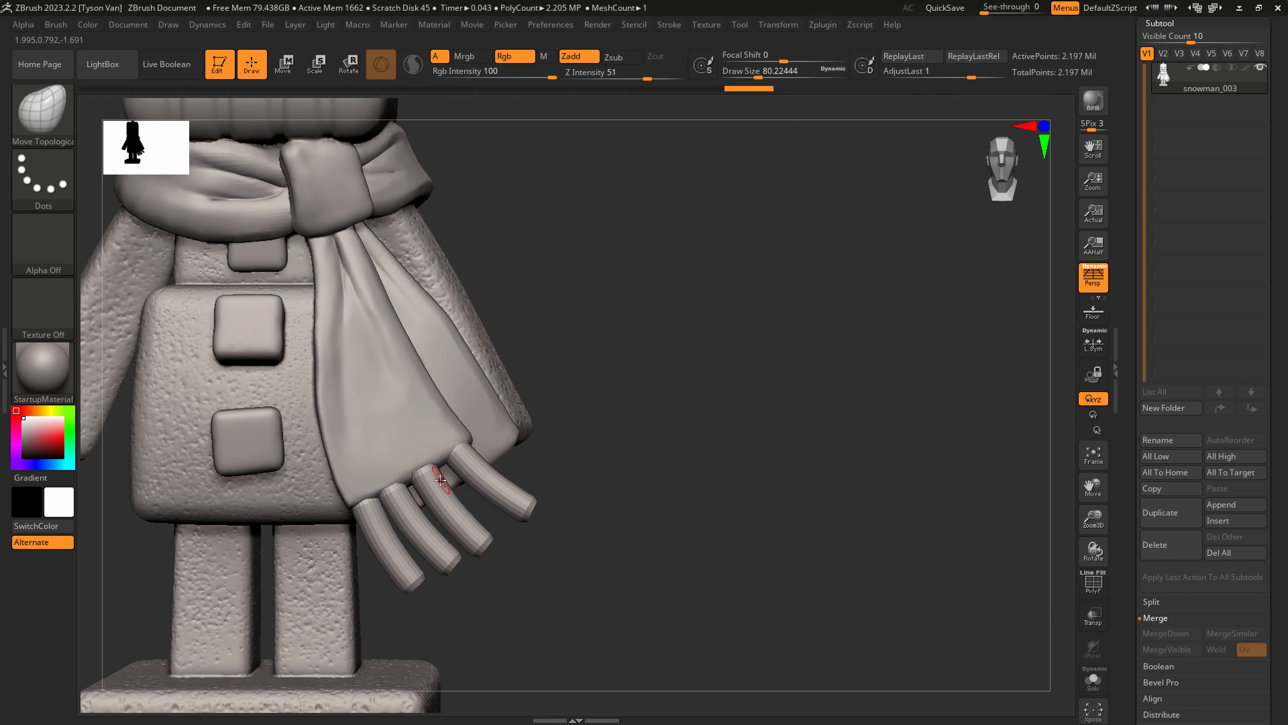
{"action": "mouse_move", "coordinate": [304, 482]}
{"action": "left_mouse_down"}
{"action": "mouse_move", "coordinate": [465, 481]}
{"action": "mouse_move", "coordinate": [444, 472]}
{"action": "left_mouse_up"}
{"action": "key", "text": "s"}
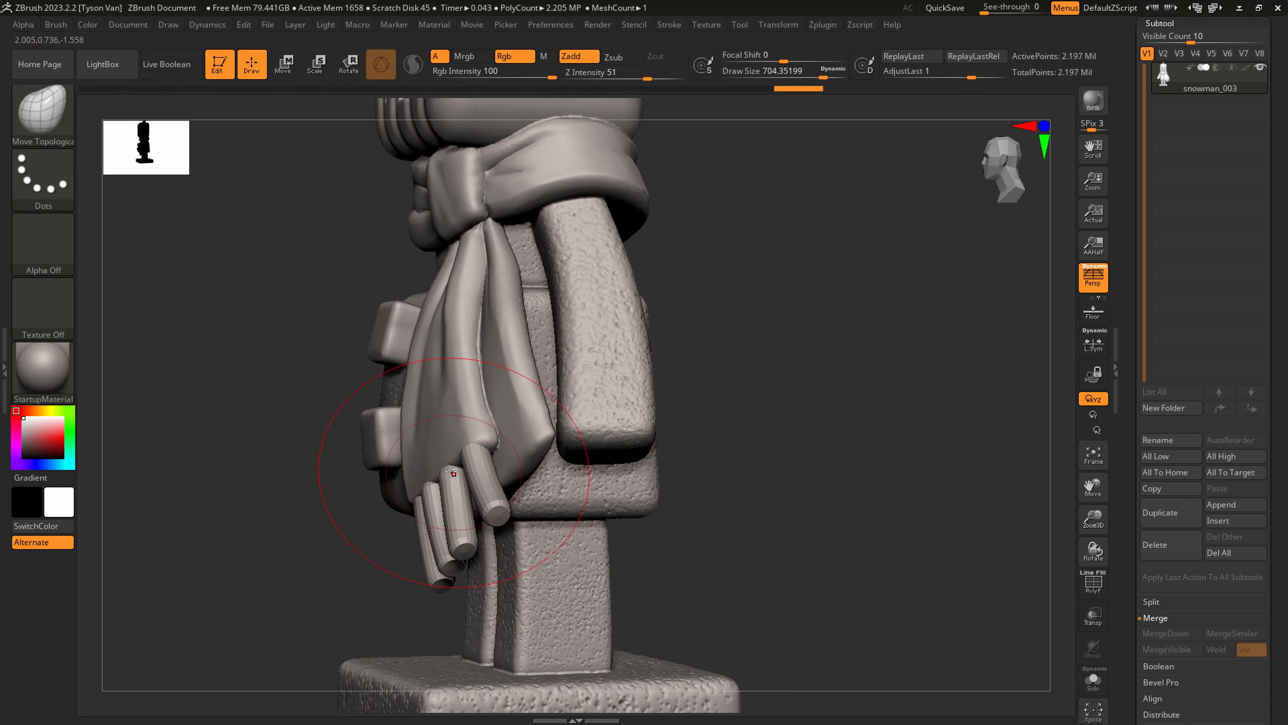
{"action": "right_click_drag", "start_coordinate": [439, 491], "coordinate": [413, 474]}
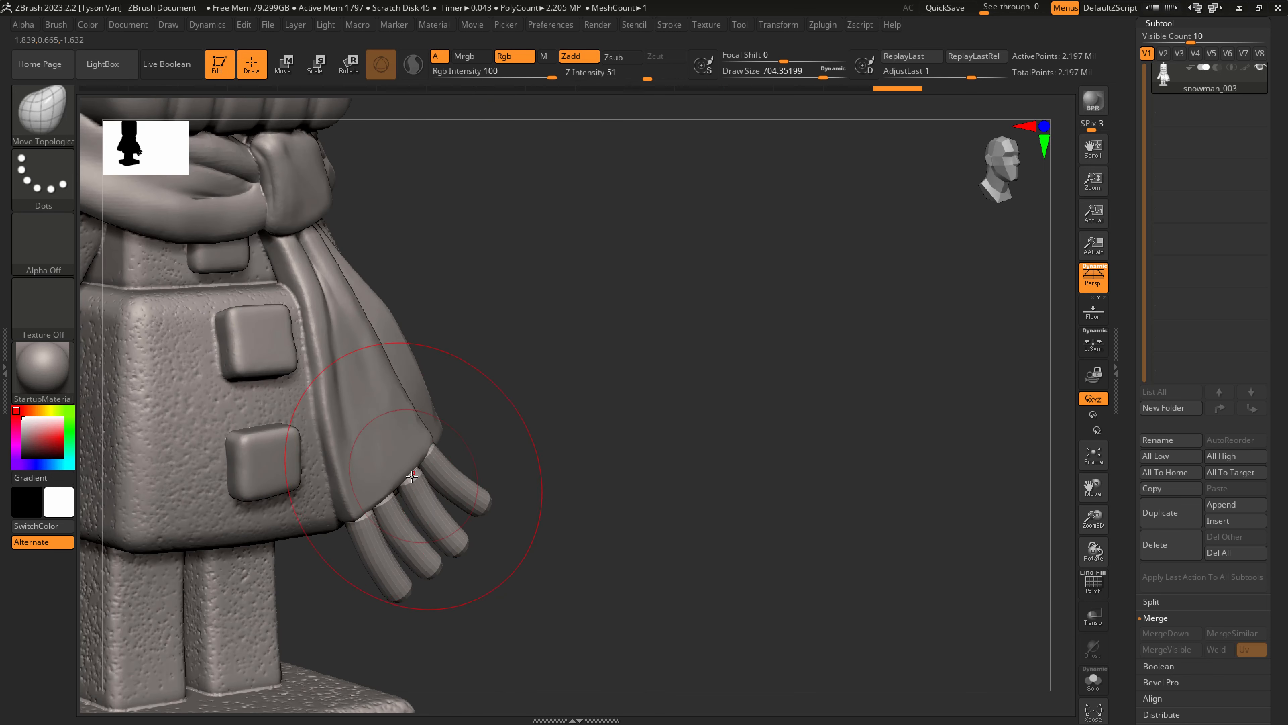
{"action": "right_click_drag", "start_coordinate": [456, 516], "coordinate": [459, 532]}
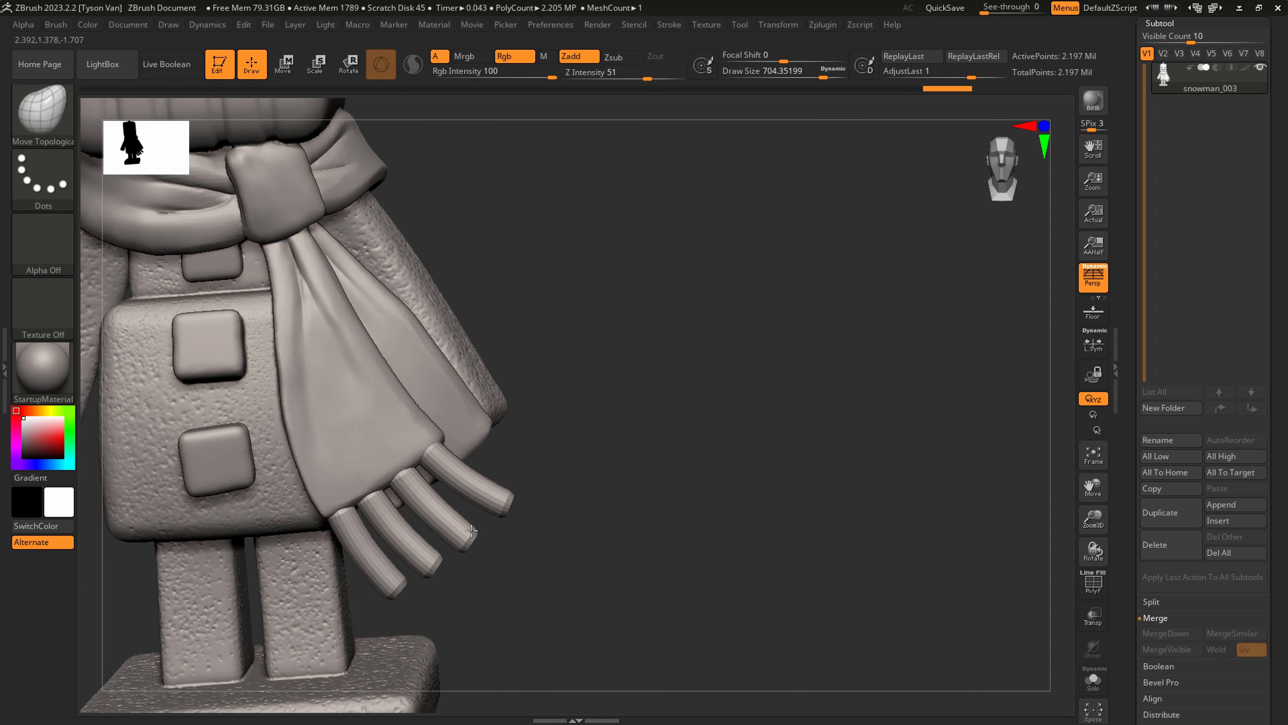
Refine the placement and bend of individual fringe strands with the Move Topological brush at a draw size of about 550.
{"action": "key", "text": "s"}
{"action": "left_click_drag", "start_coordinate": [471, 528], "coordinate": [465, 542]}
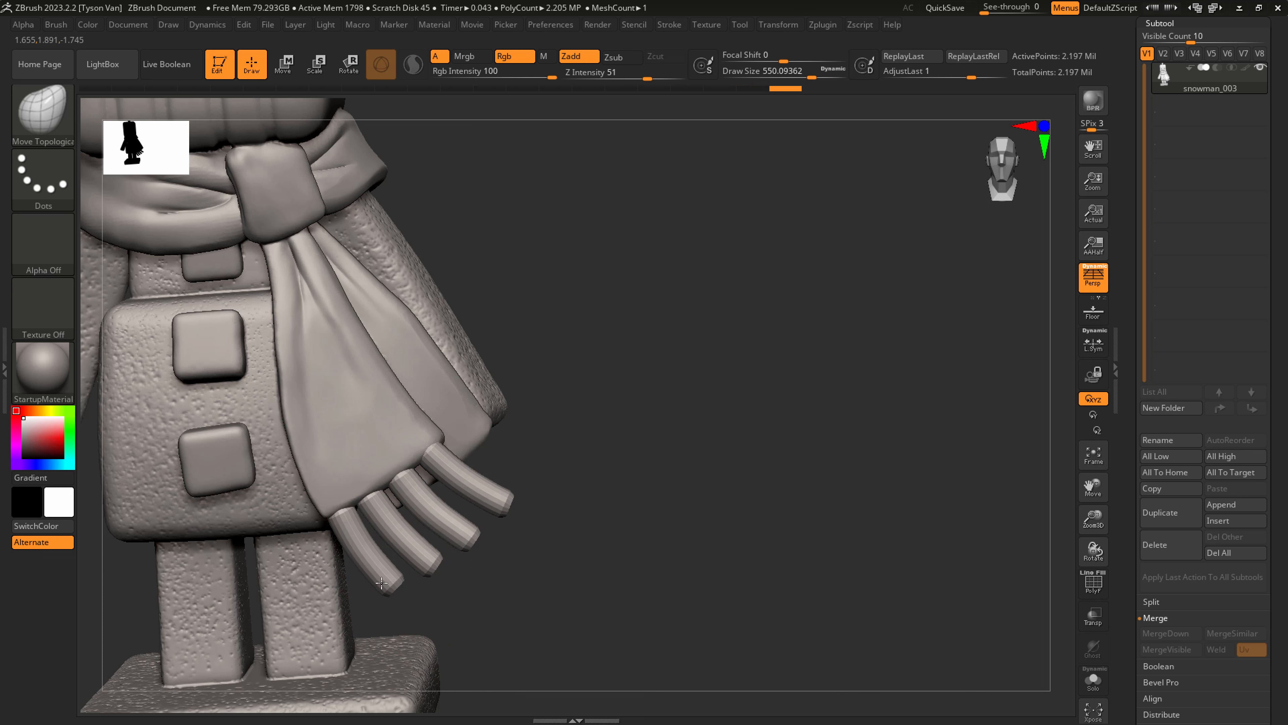
{"action": "right_click_drag", "start_coordinate": [365, 555], "coordinate": [351, 517]}
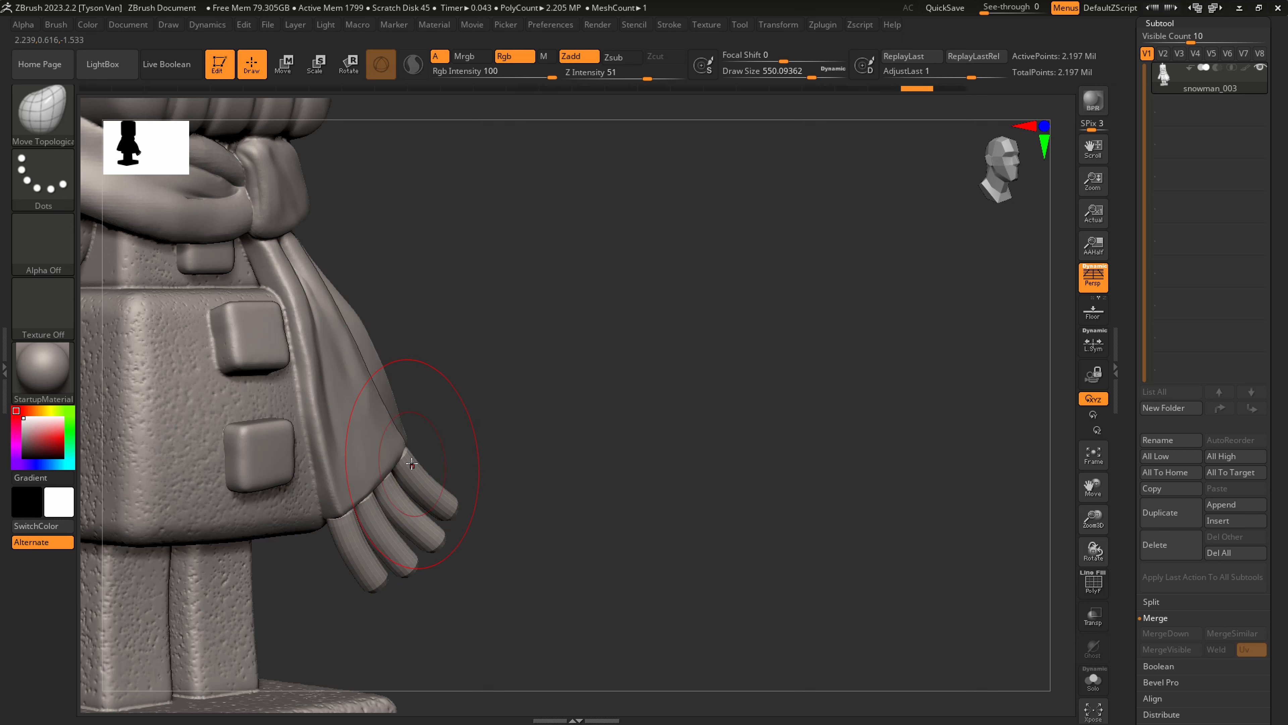
{"action": "mouse_move", "coordinate": [408, 461]}
{"action": "right_mouse_down"}
{"action": "mouse_move", "coordinate": [366, 463]}
{"action": "mouse_move", "coordinate": [415, 461]}
{"action": "right_mouse_up"}
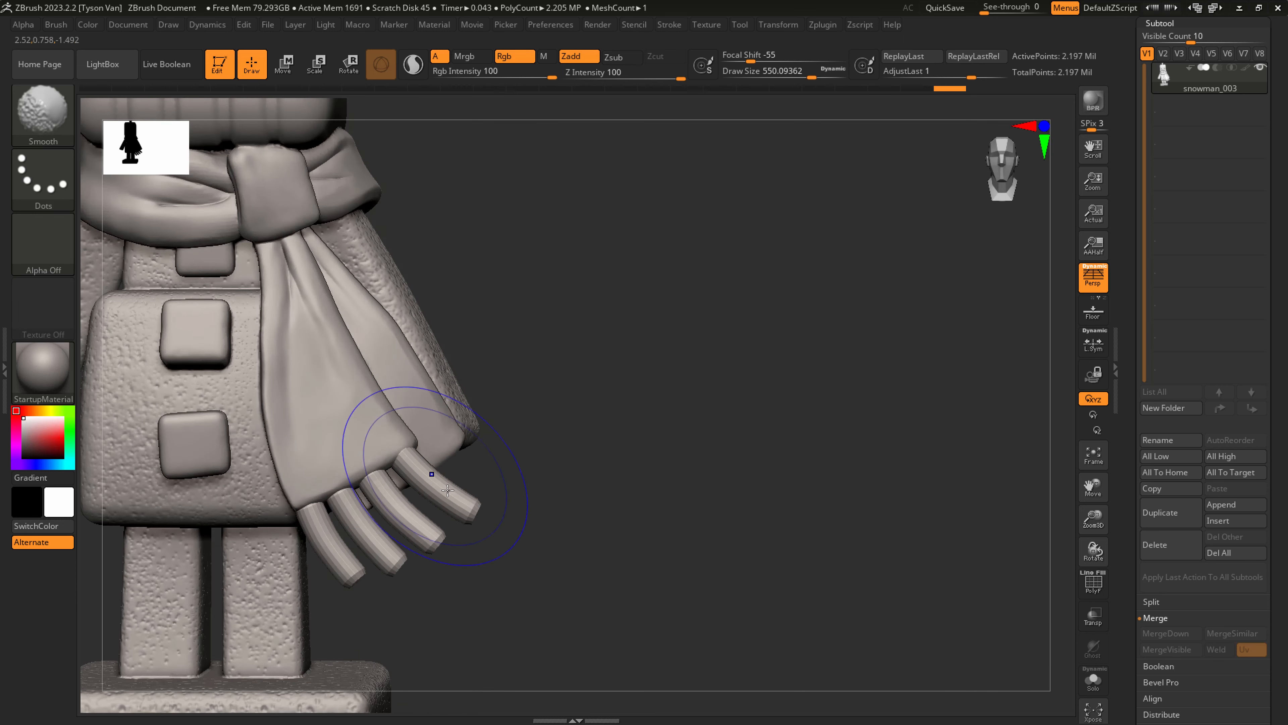
Adjust the ends of the lower fringe strands with the Move Topological brush, reducing the draw size to about 476.
{"action": "key", "text": "s"}
{"action": "left_click_drag", "start_coordinate": [358, 581], "coordinate": [347, 582]}
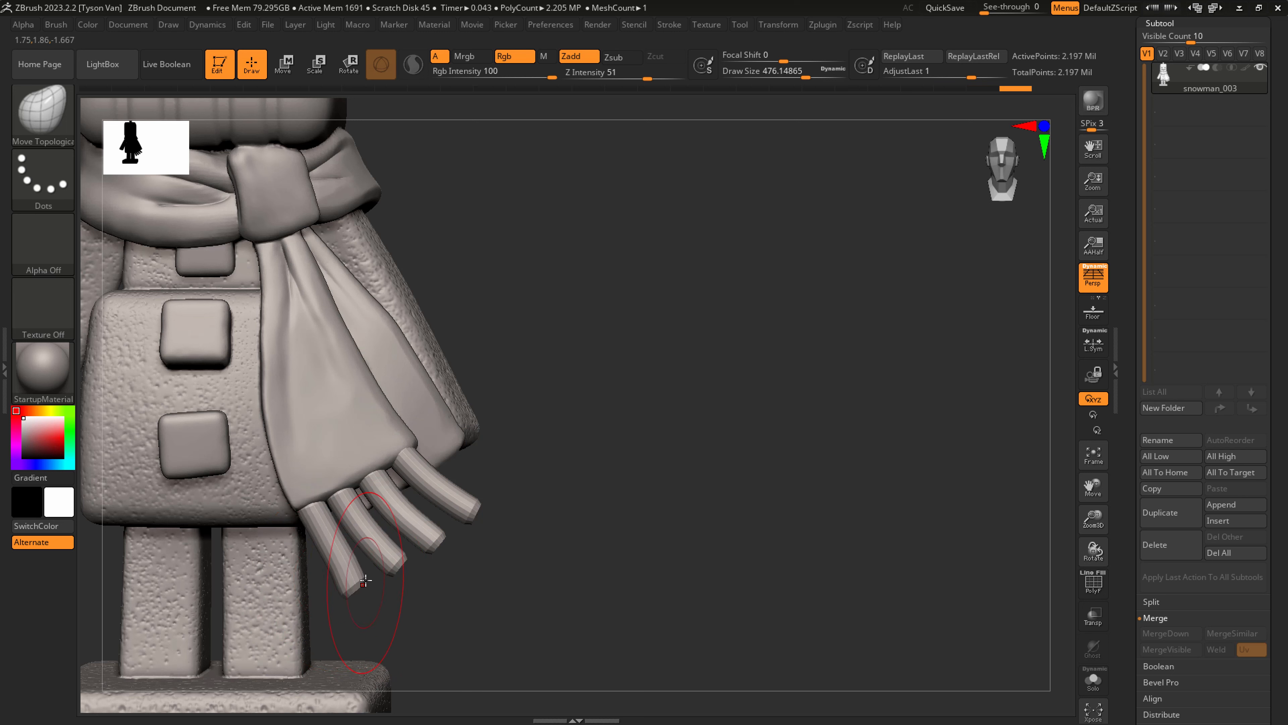
{"action": "left_click_drag", "start_coordinate": [365, 580], "coordinate": [368, 578]}
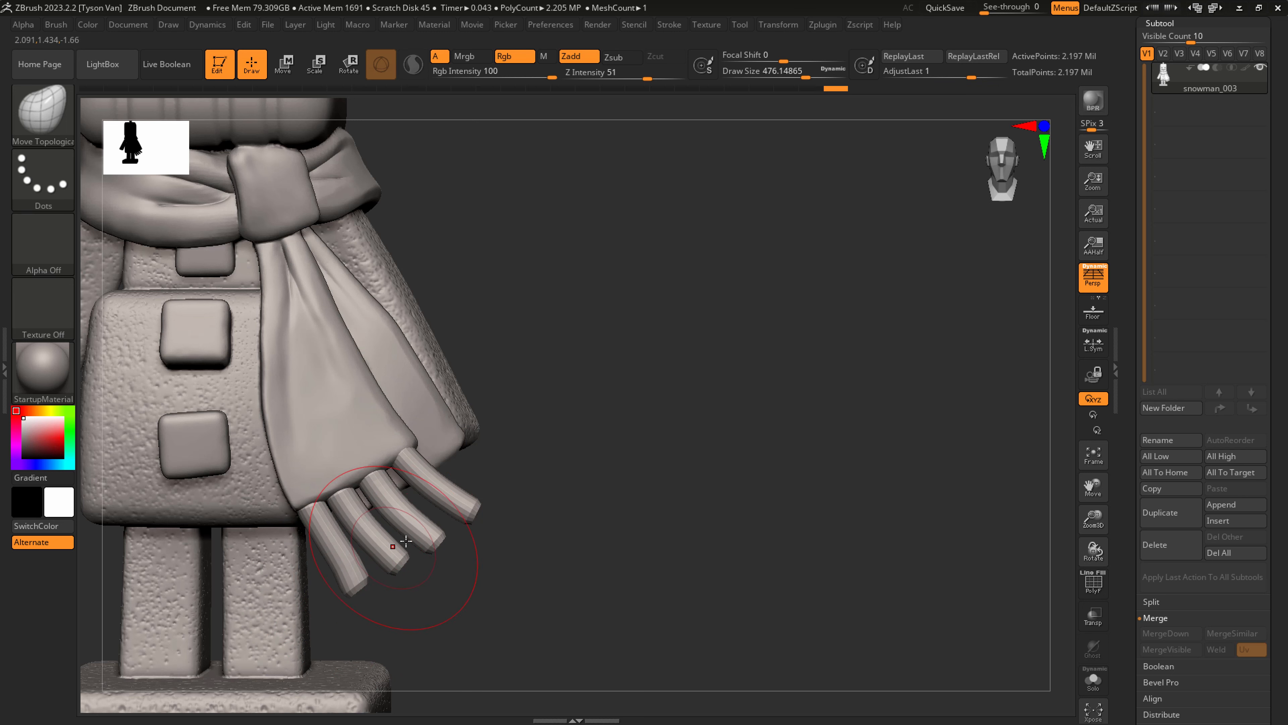
Isolate the four fringe strands and display their polyframe.
{"action": "key", "text": "f"}
{"action": "left_click_drag", "start_coordinate": [525, 532], "coordinate": [454, 538]}
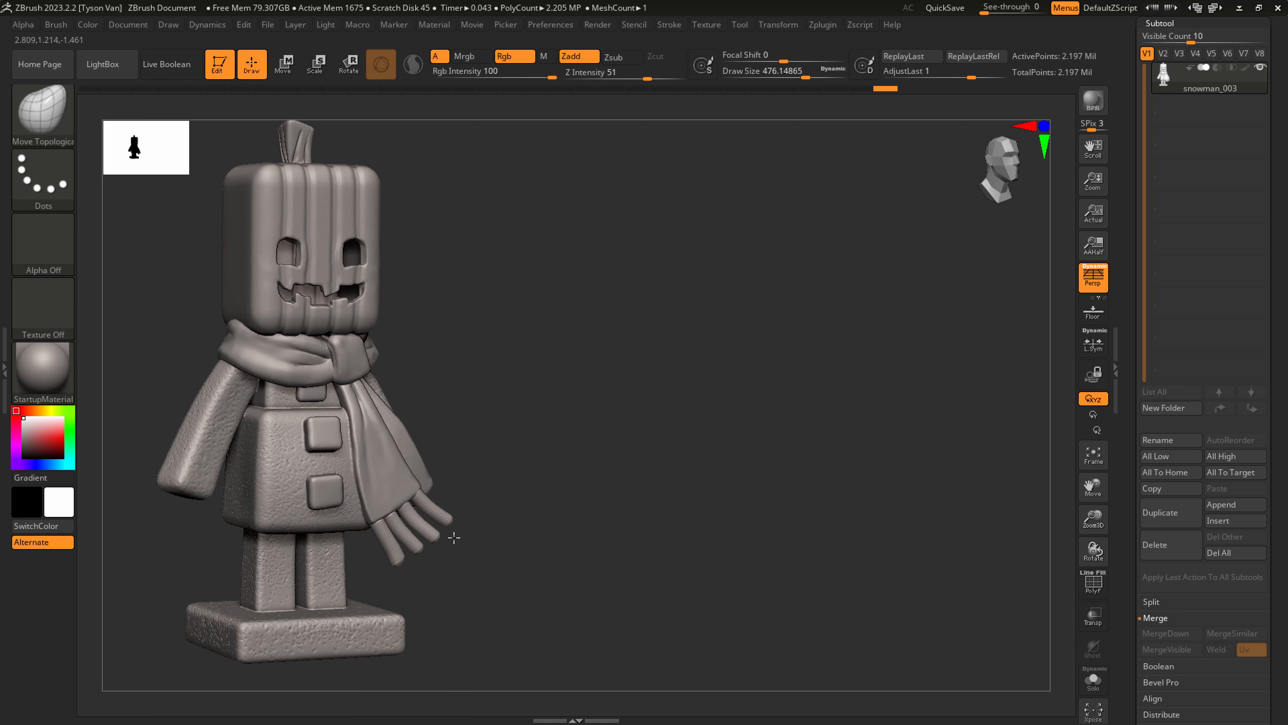
{"action": "mouse_move", "coordinate": [454, 537]}
{"action": "right_mouse_down", "text": "ctrl"}
{"action": "mouse_move", "coordinate": [431, 557]}
{"action": "mouse_move", "coordinate": [390, 550]}
{"action": "mouse_move", "coordinate": [426, 543]}
{"action": "right_mouse_up", "text": "ctrl"}
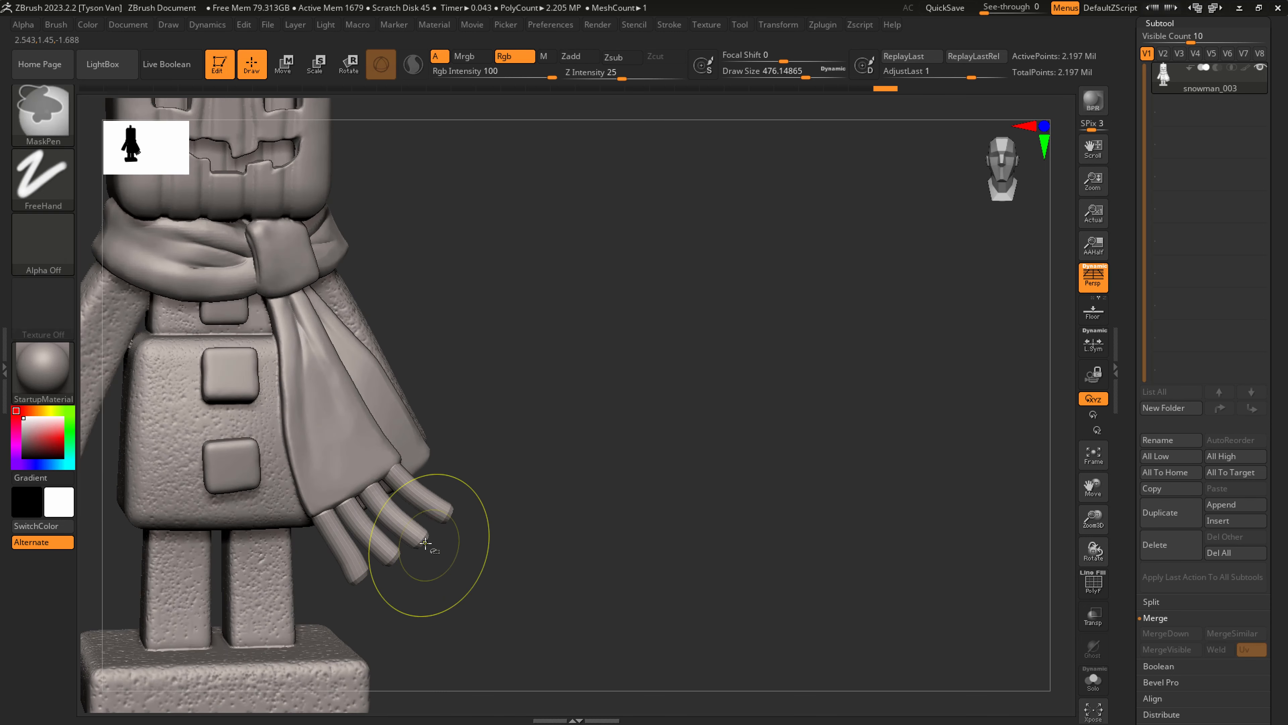
{"action": "key", "text": "ctrl+shift"}
{"action": "left_click", "coordinate": [420, 538], "text": "ctrl+shift"}
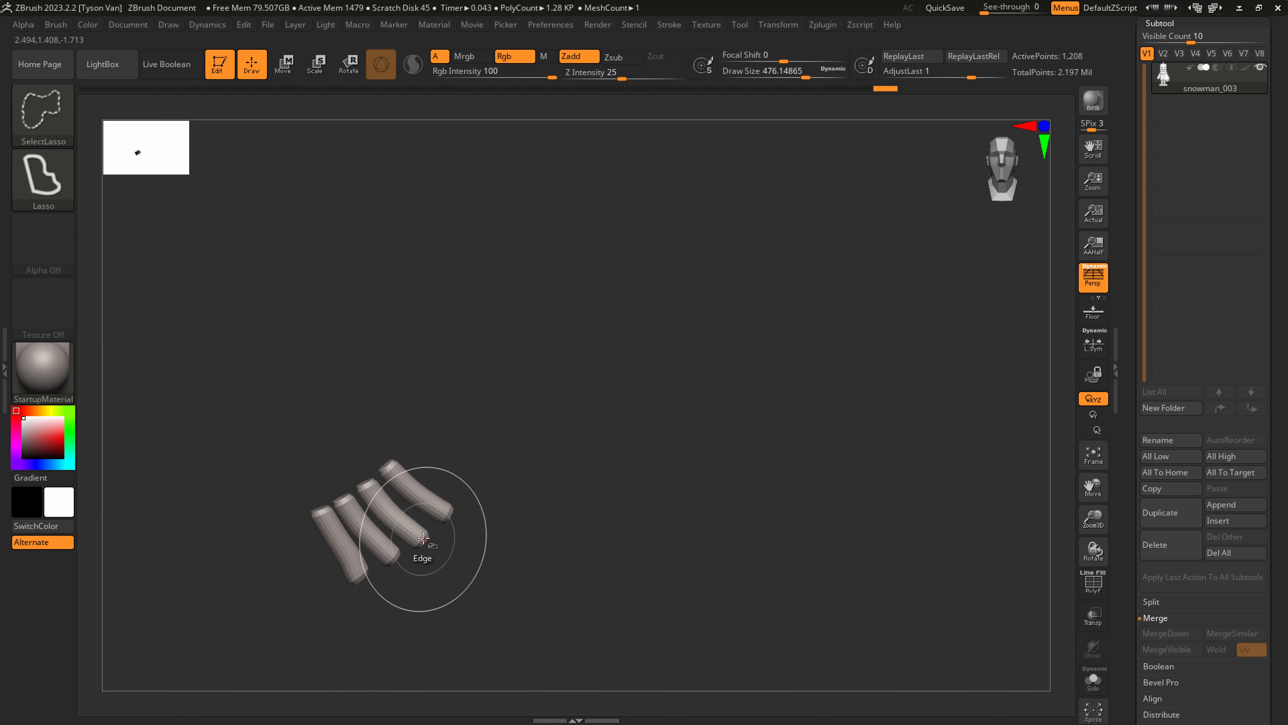
{"action": "key", "text": "ctrl"}
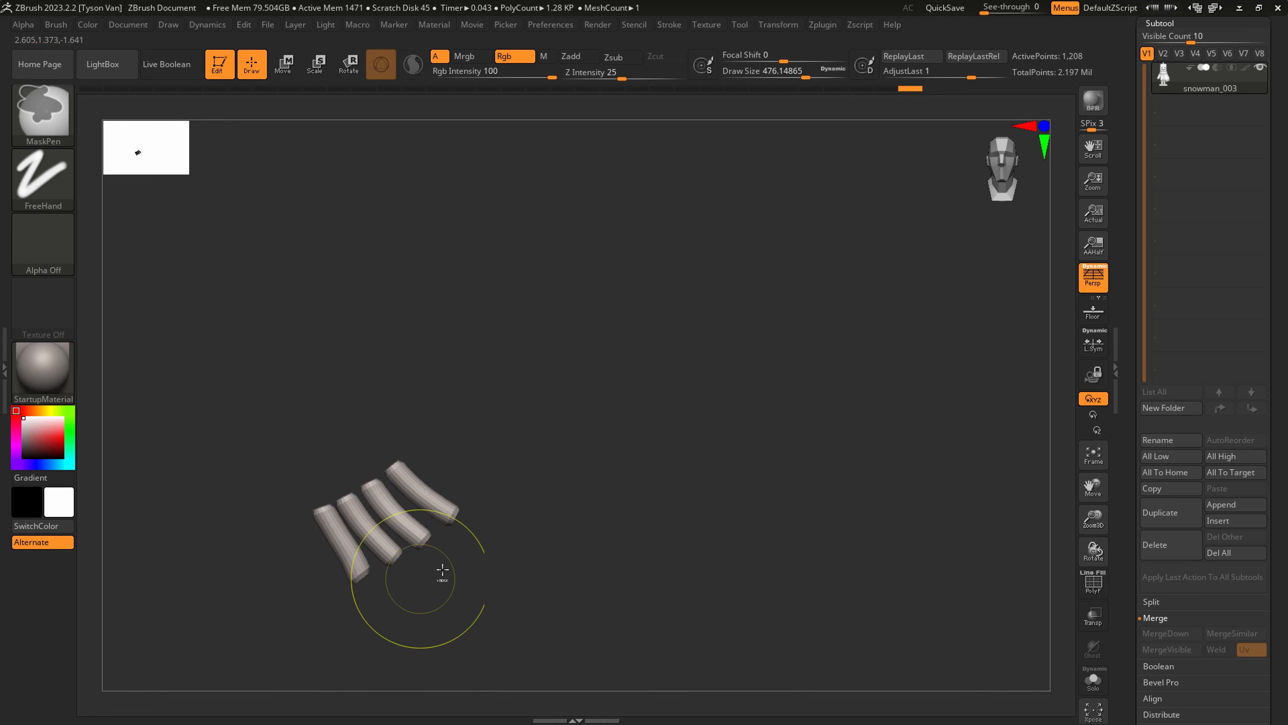
{"action": "key", "text": "shift+f"}
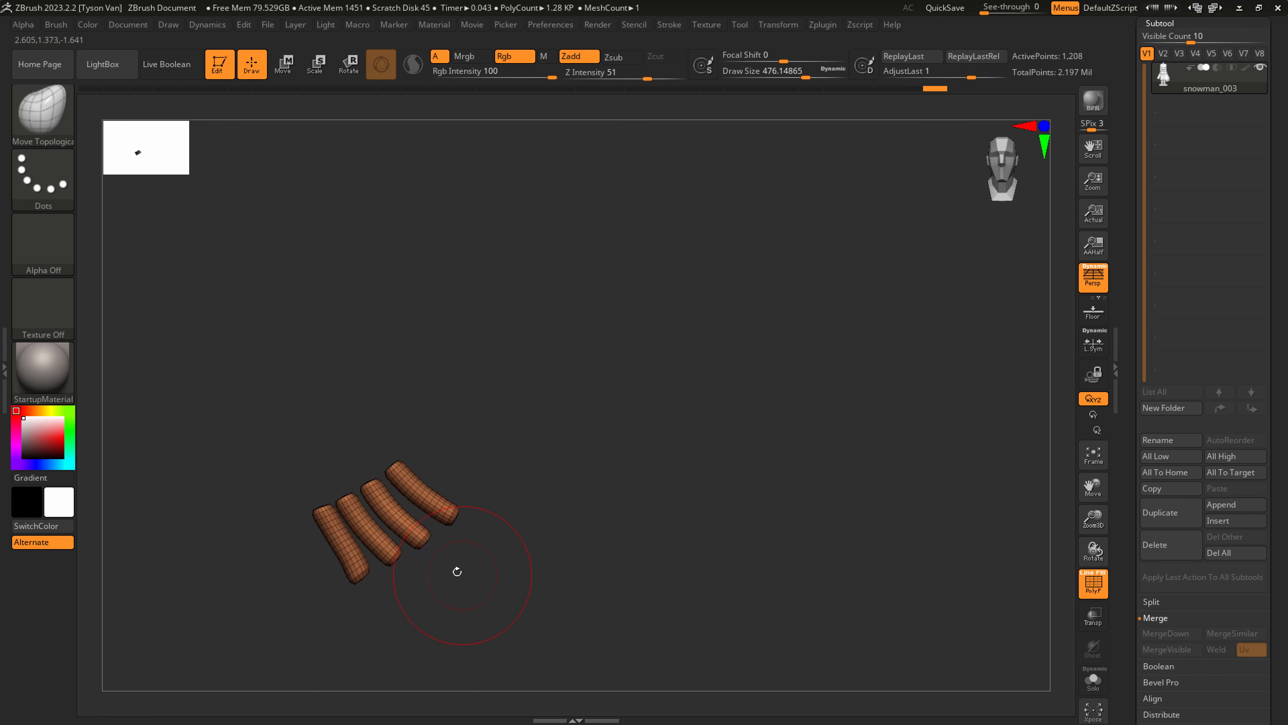
Mask all four fringe strands, bring the rest of the snowman back into view and hide the polyframe.
{"action": "left_click_drag", "start_coordinate": [246, 627], "coordinate": [567, 416], "text": "ctrl"}
{"action": "key", "text": "ctrl+shift"}
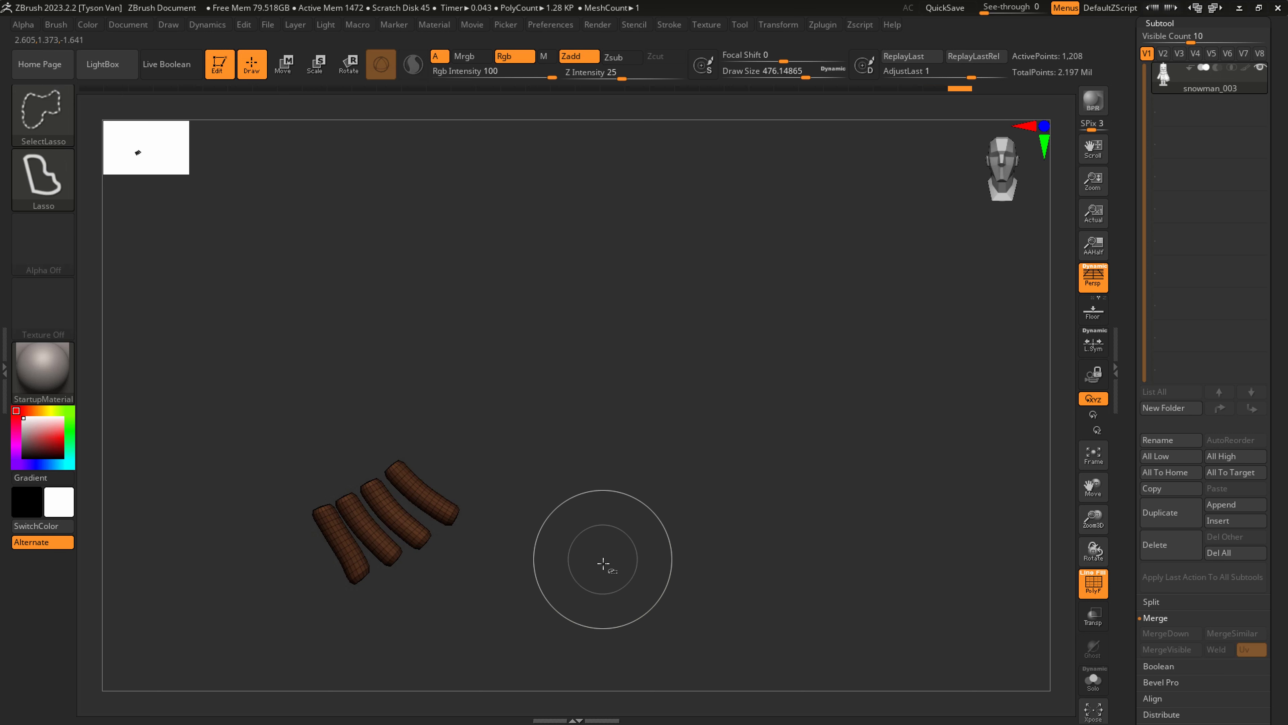
{"action": "left_click", "coordinate": [582, 556], "text": "ctrl+shift"}
{"action": "left_click_drag", "start_coordinate": [460, 561], "coordinate": [575, 538], "text": "shift"}
{"action": "key", "text": "shift+f"}
{"action": "key", "text": "ctrl"}
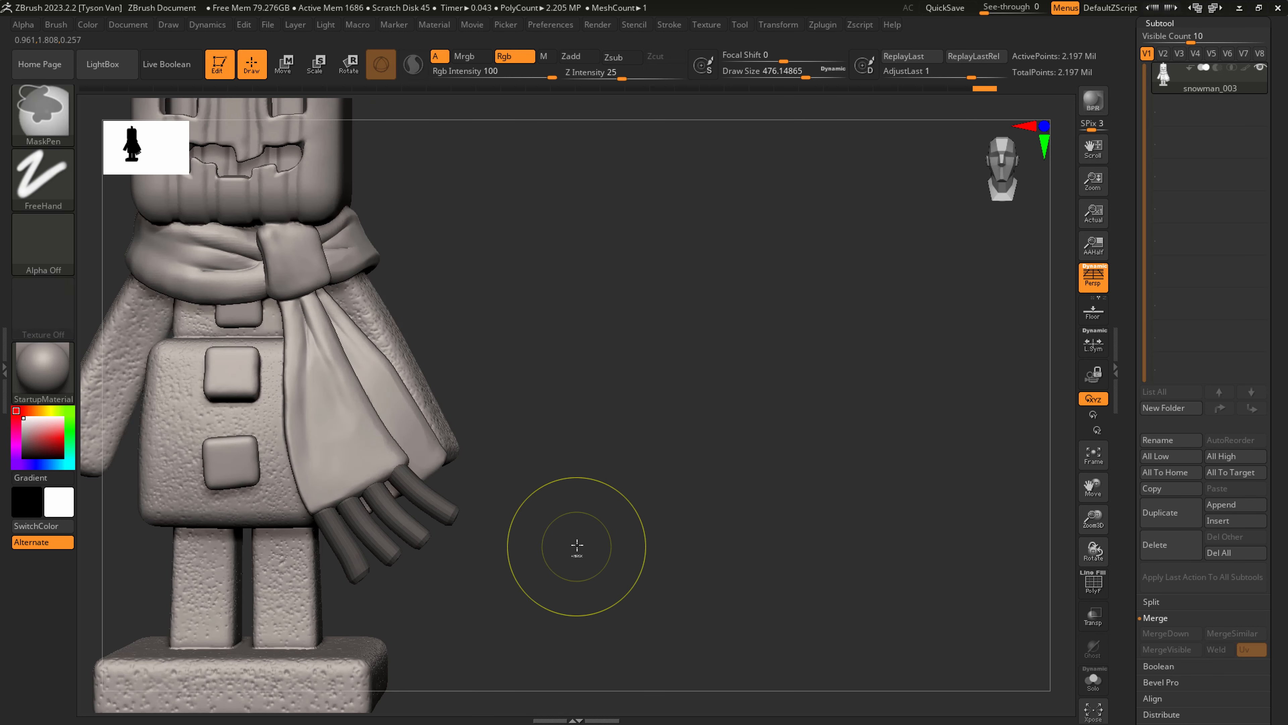
Invert the mask to free the four fringe strands and duplicate them along Z with the Move gizmo in side view.
{"action": "left_click", "coordinate": [581, 535], "text": "ctrl"}
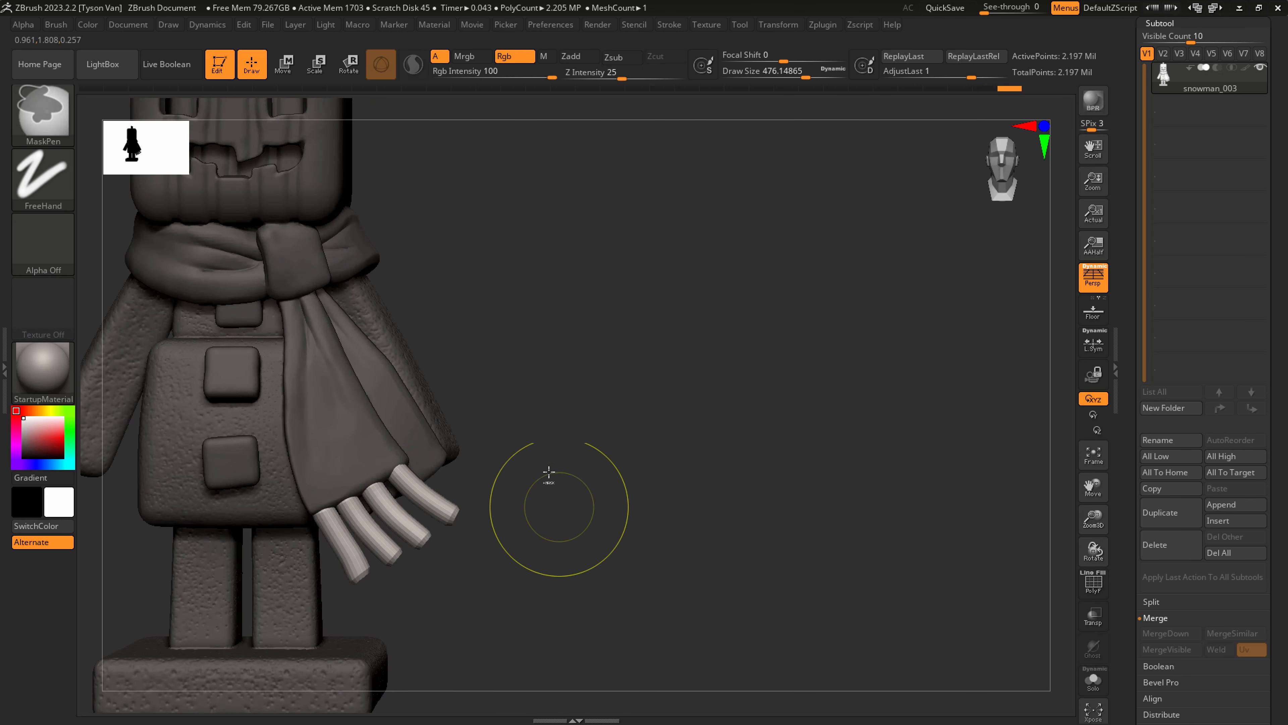
{"action": "left_click", "coordinate": [287, 63]}
{"action": "left_click_drag", "start_coordinate": [536, 494], "coordinate": [494, 469], "text": "shift"}
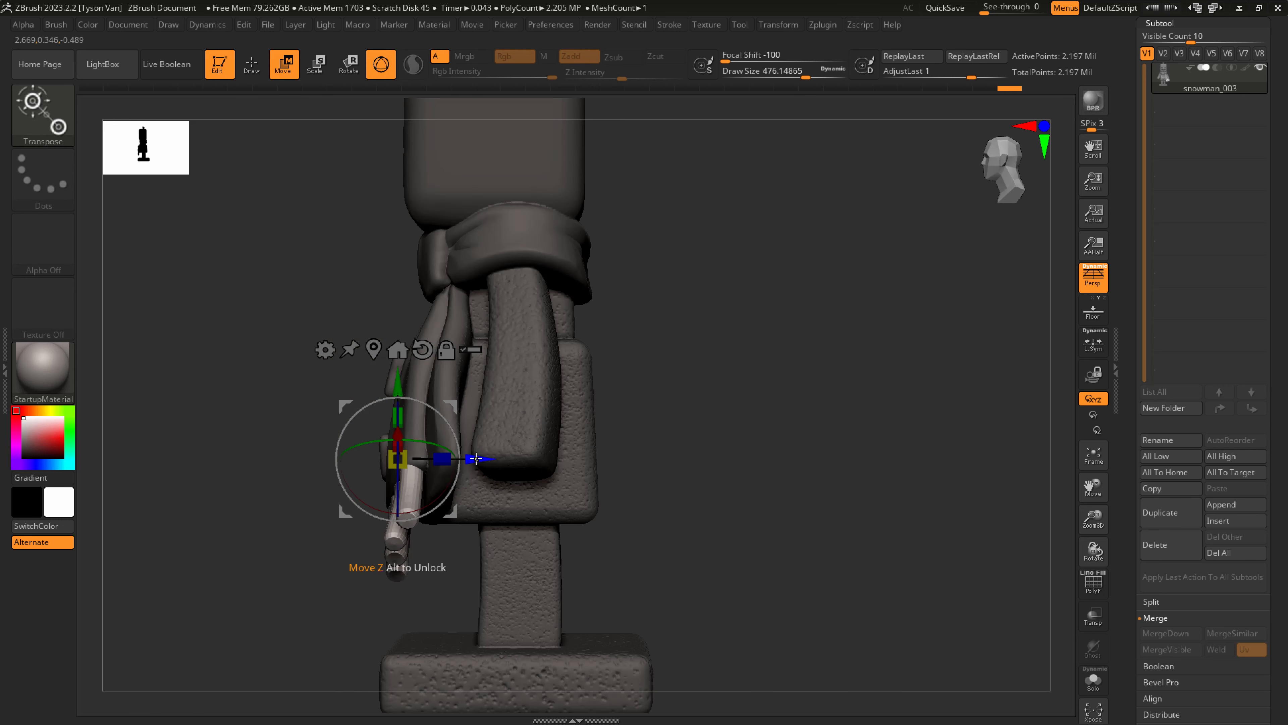
{"action": "left_click_drag", "start_coordinate": [472, 459], "coordinate": [517, 461], "text": "ctrl"}
Position the duplicated fringe strands behind the first row, against the end of the rear scarf tail.
{"action": "right_click_drag", "start_coordinate": [519, 461], "coordinate": [576, 460]}
{"action": "left_click_drag", "start_coordinate": [492, 406], "coordinate": [530, 400]}
{"action": "right_click_drag", "start_coordinate": [589, 447], "coordinate": [528, 455]}
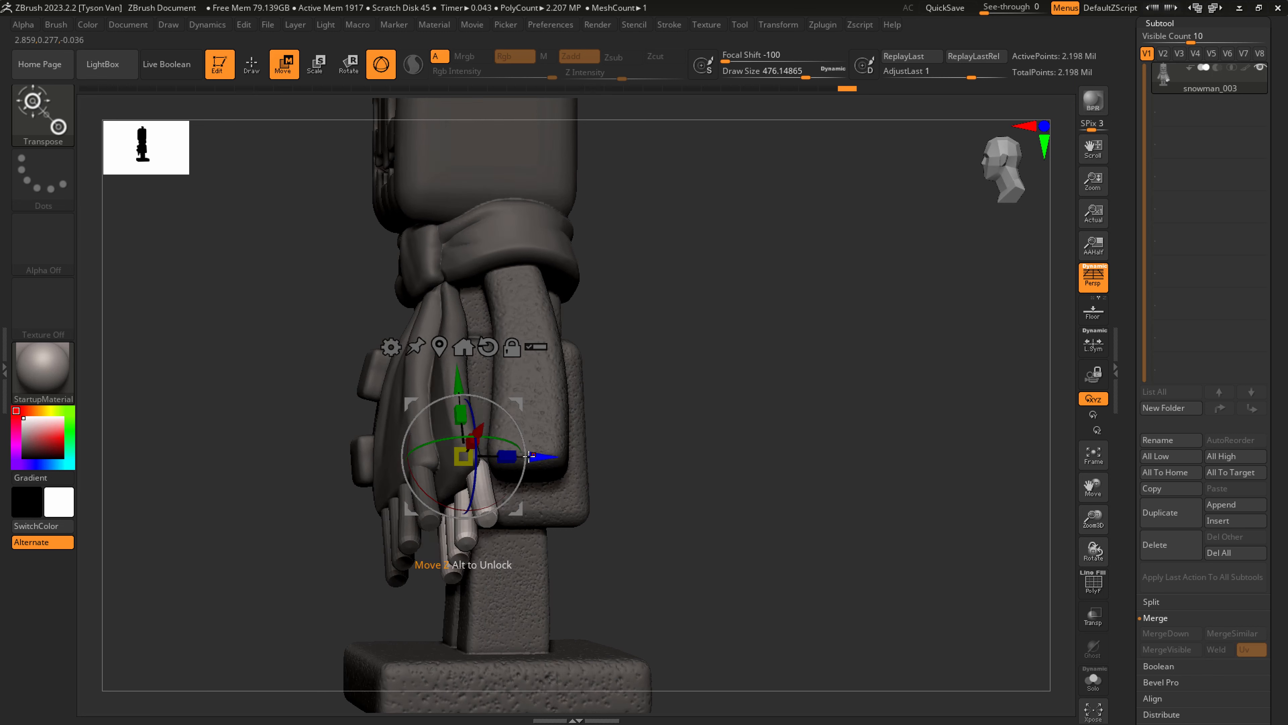
{"action": "left_click_drag", "start_coordinate": [528, 456], "coordinate": [516, 456]}
{"action": "right_click_drag", "start_coordinate": [518, 456], "coordinate": [565, 452]}
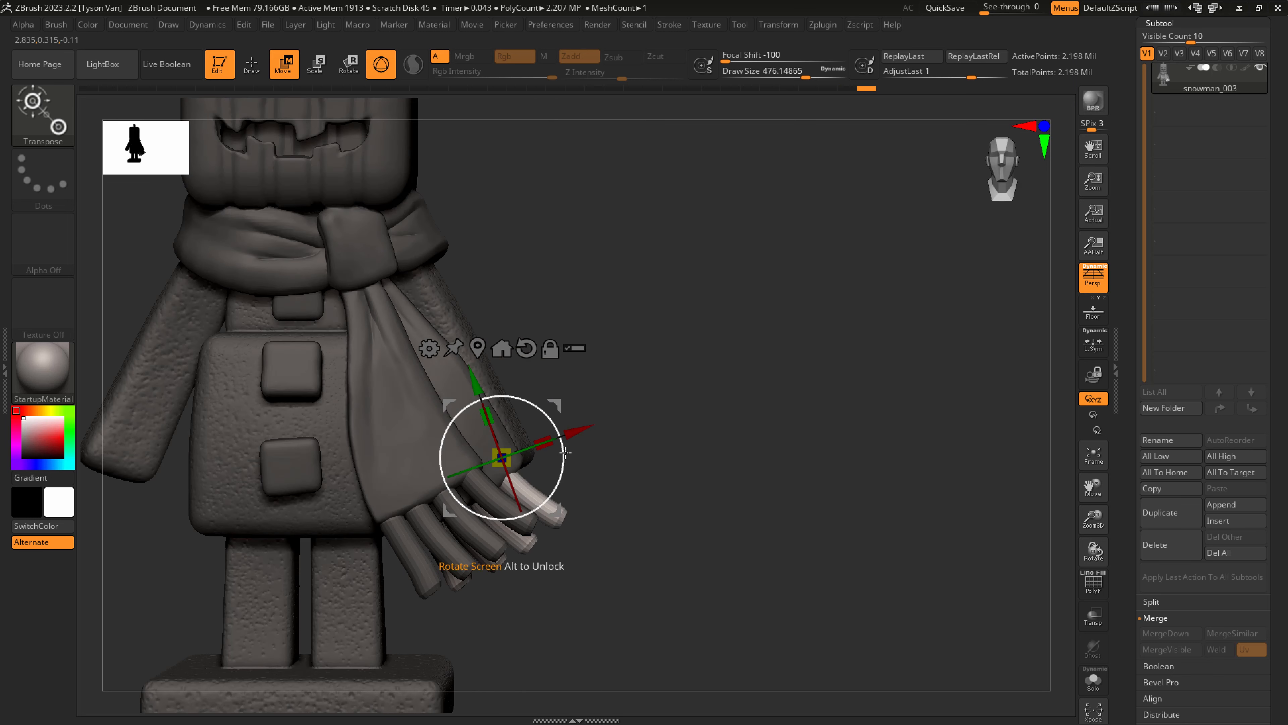
Bend the outermost duplicated strand downward with the Move Topological brush and clear the mask.
{"action": "key", "text": "q"}
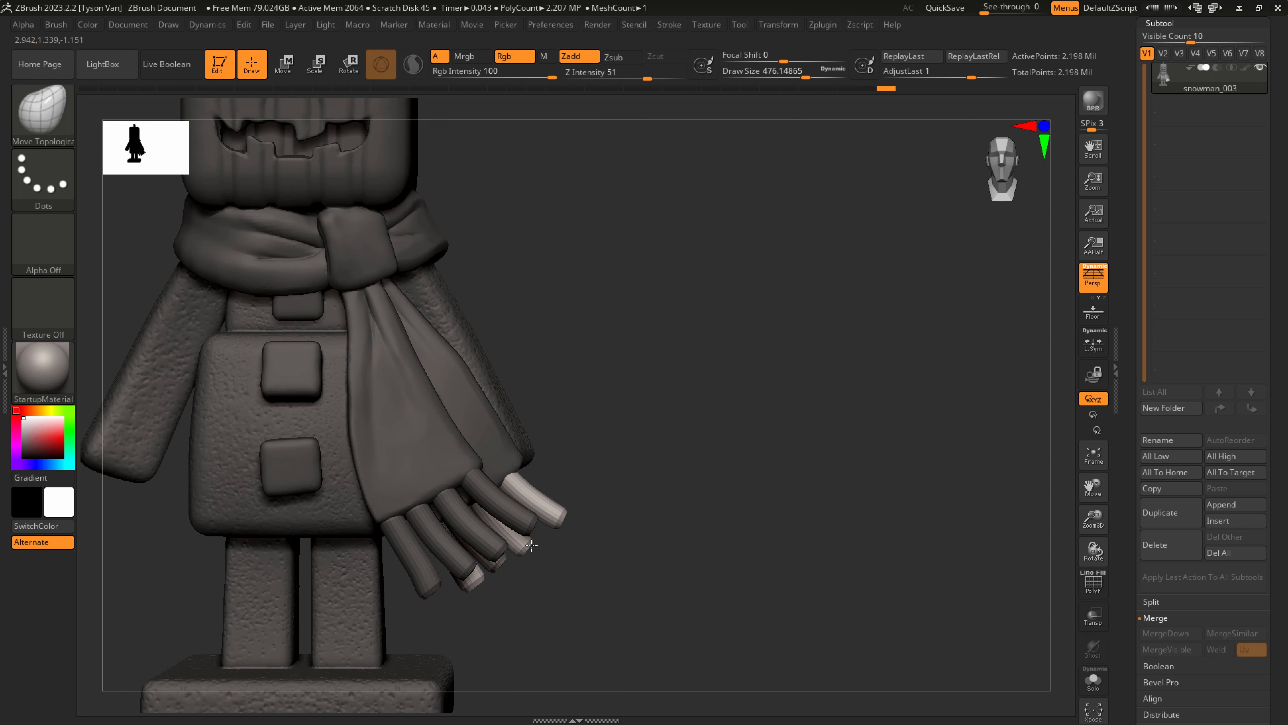
{"action": "left_click_drag", "start_coordinate": [525, 483], "coordinate": [539, 482]}
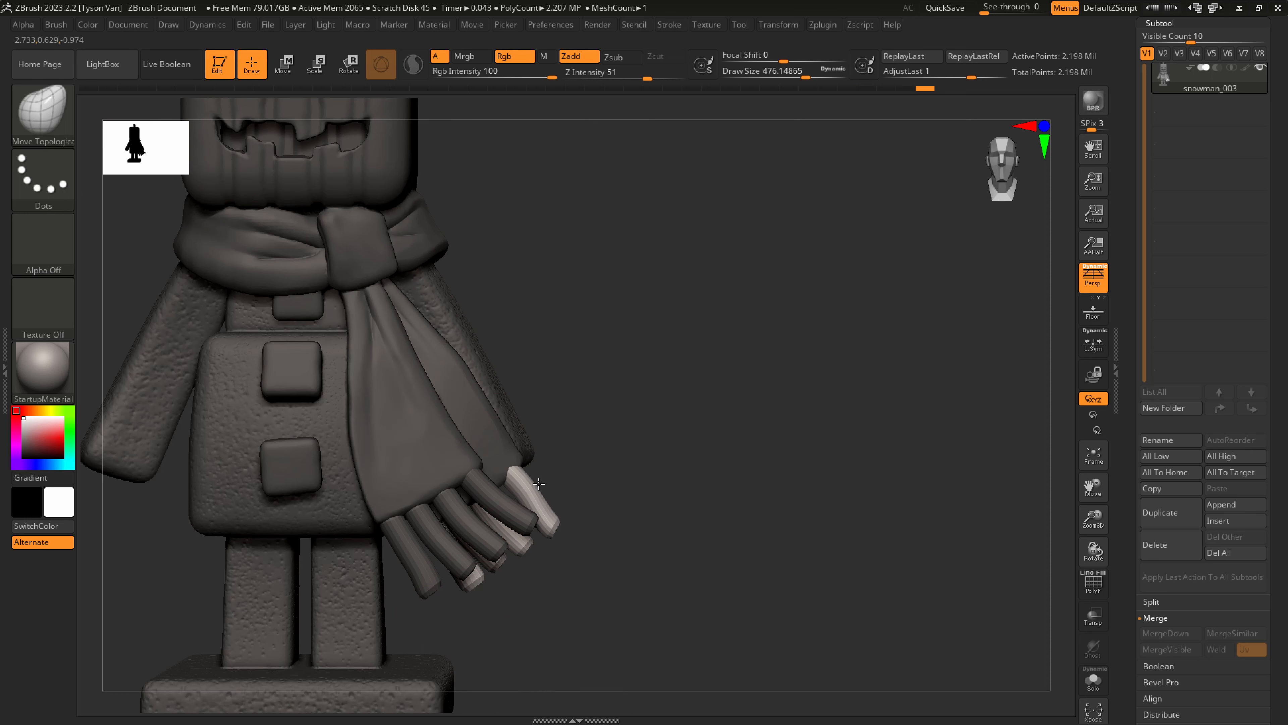
{"action": "right_click_drag", "start_coordinate": [551, 489], "coordinate": [617, 511]}
{"action": "left_click_drag", "start_coordinate": [656, 524], "coordinate": [621, 554], "text": "ctrl"}
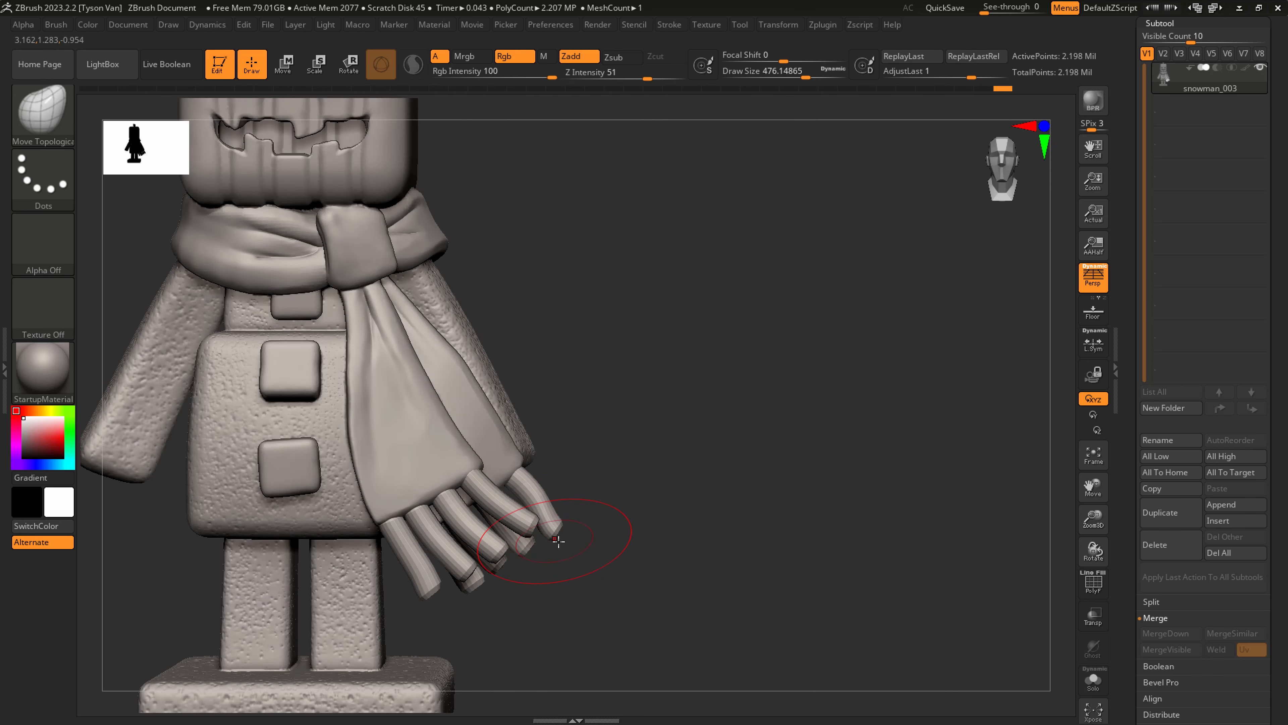
{"action": "mouse_move", "coordinate": [560, 536]}
{"action": "right_mouse_down"}
{"action": "mouse_move", "coordinate": [569, 548]}
{"action": "mouse_move", "coordinate": [558, 526]}
{"action": "mouse_move", "coordinate": [578, 536]}
{"action": "mouse_move", "coordinate": [532, 556]}
{"action": "right_mouse_up"}
Isolate all the fringe strands and split the hidden snowman into a separate subtool.
{"action": "key", "text": "shift+f"}
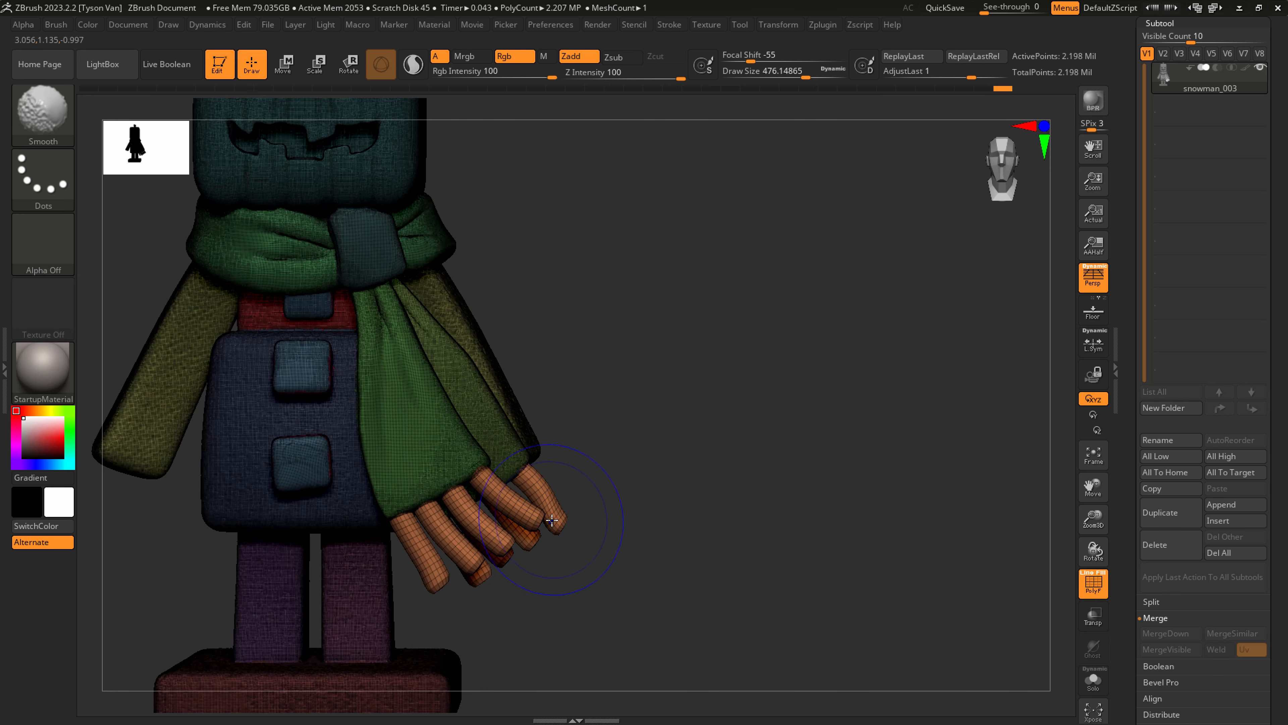
{"action": "key", "text": "shift+f"}
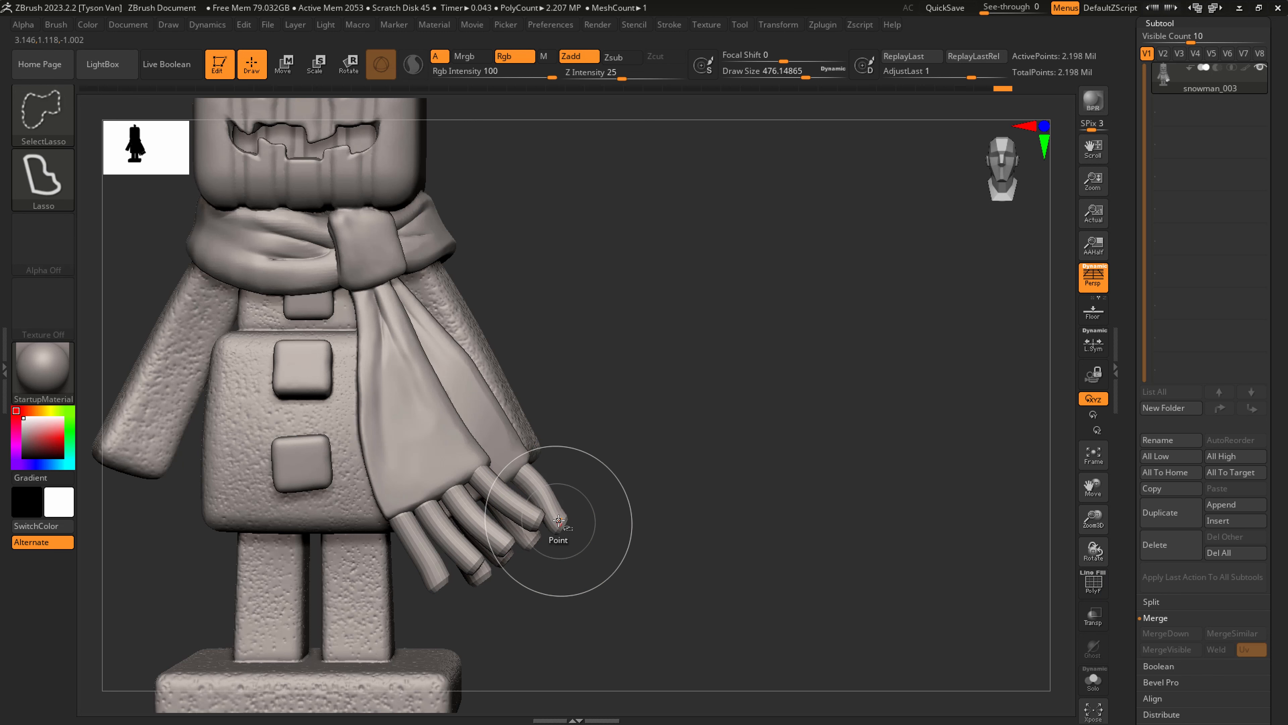
{"action": "left_click", "coordinate": [552, 522], "text": "ctrl+shift"}
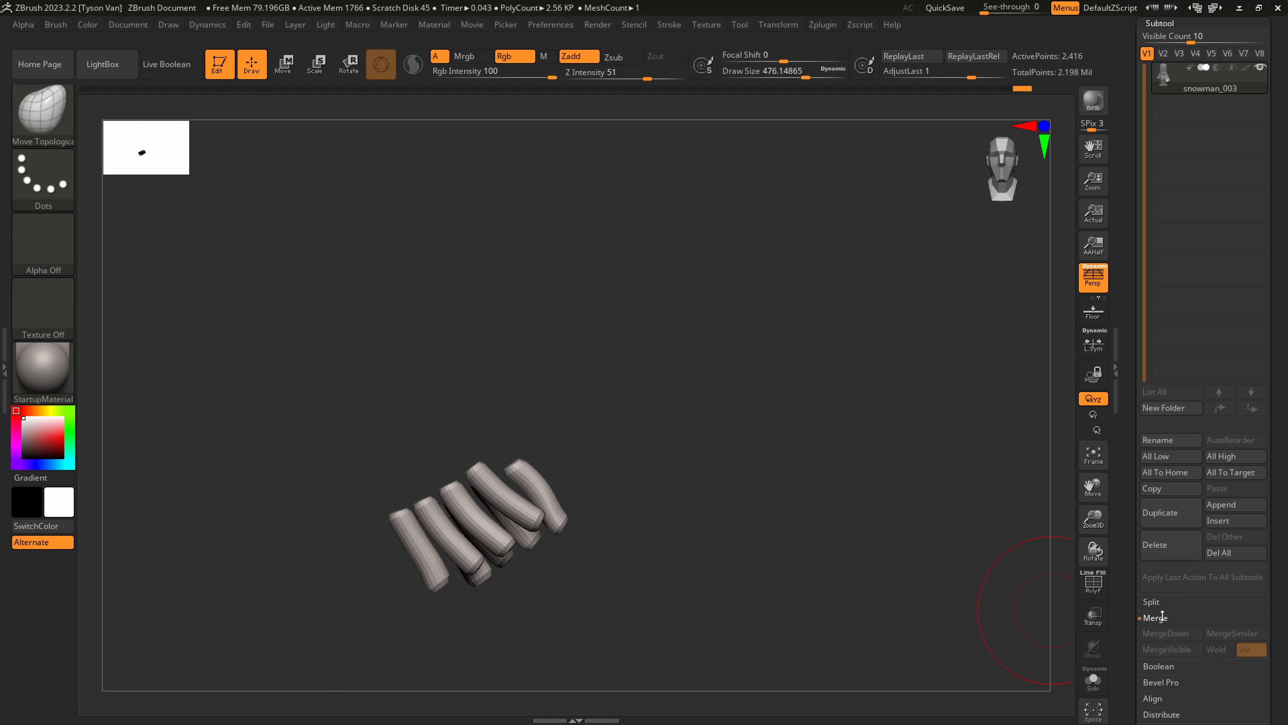
{"action": "left_click", "coordinate": [1162, 602]}
{"action": "left_click", "coordinate": [1165, 617]}
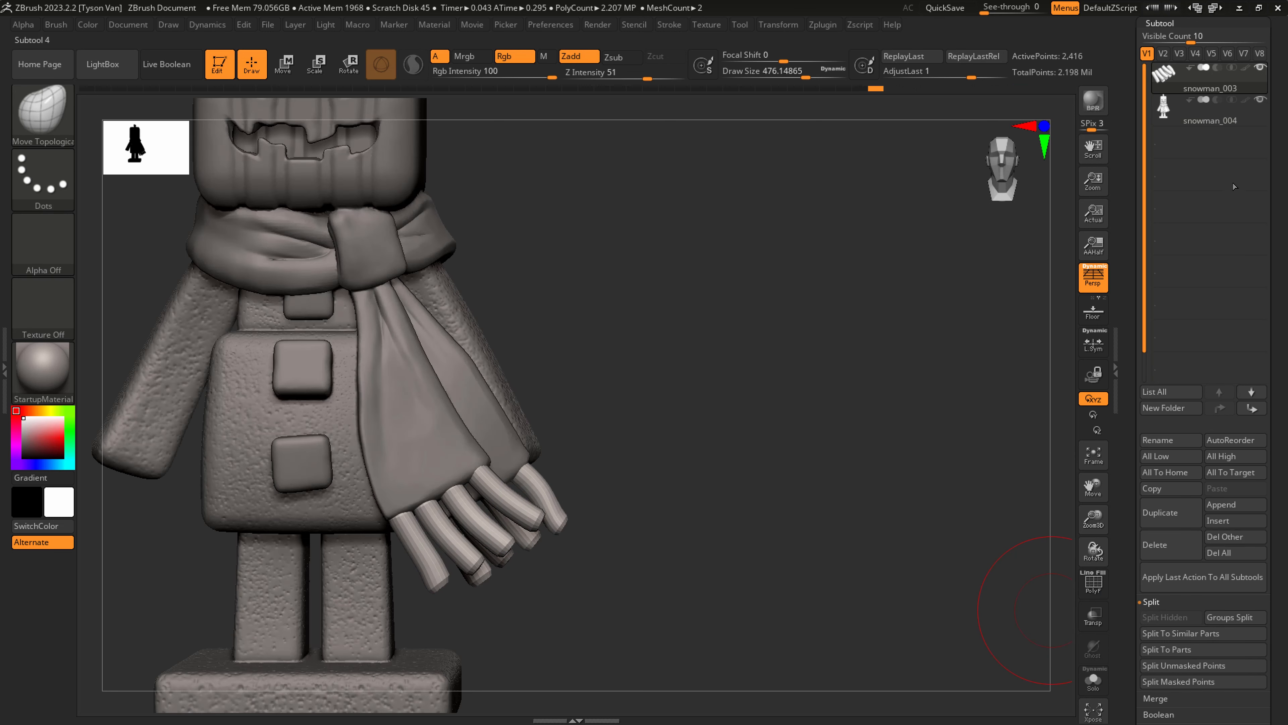
Clear the mask, subdivide the fringe strands to smooth them, and merge them down into the snowman subtool.
{"action": "key", "text": "ctrl"}
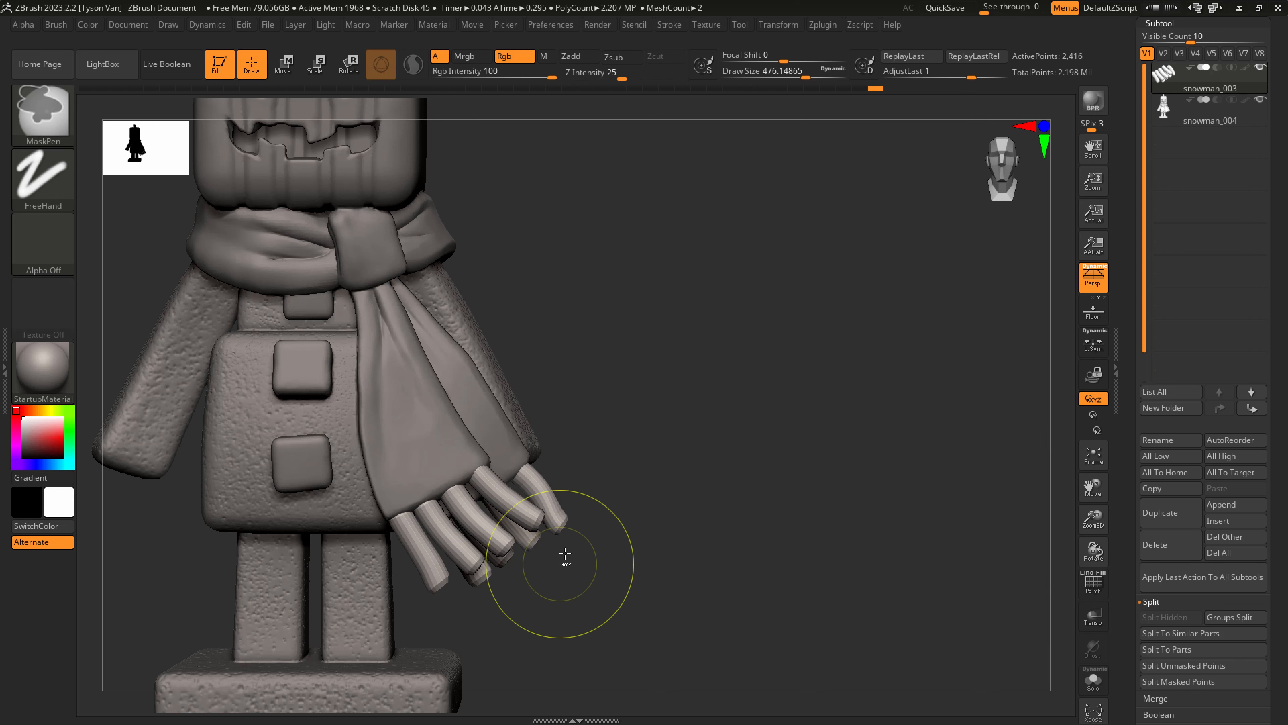
{"action": "left_click", "coordinate": [610, 527], "text": "ctrl"}
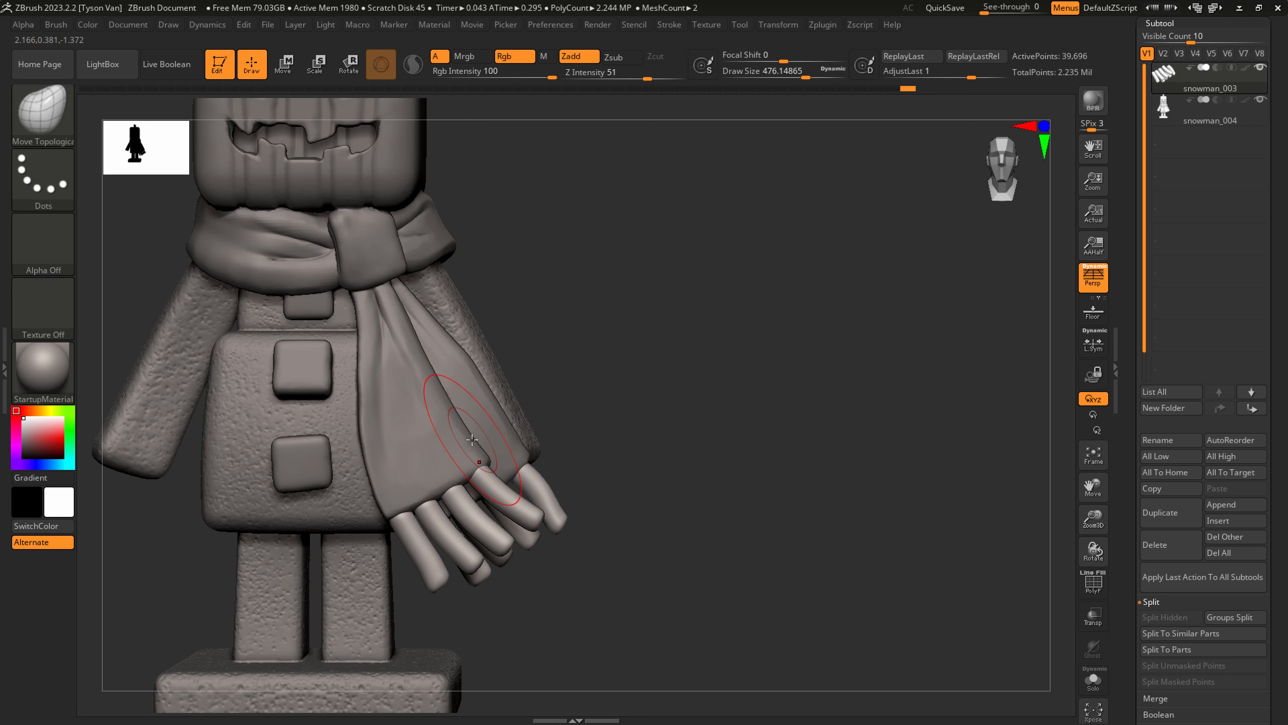
{"action": "scroll", "coordinate": [1280, 399], "scroll_direction": "down", "scroll_amount": 2}
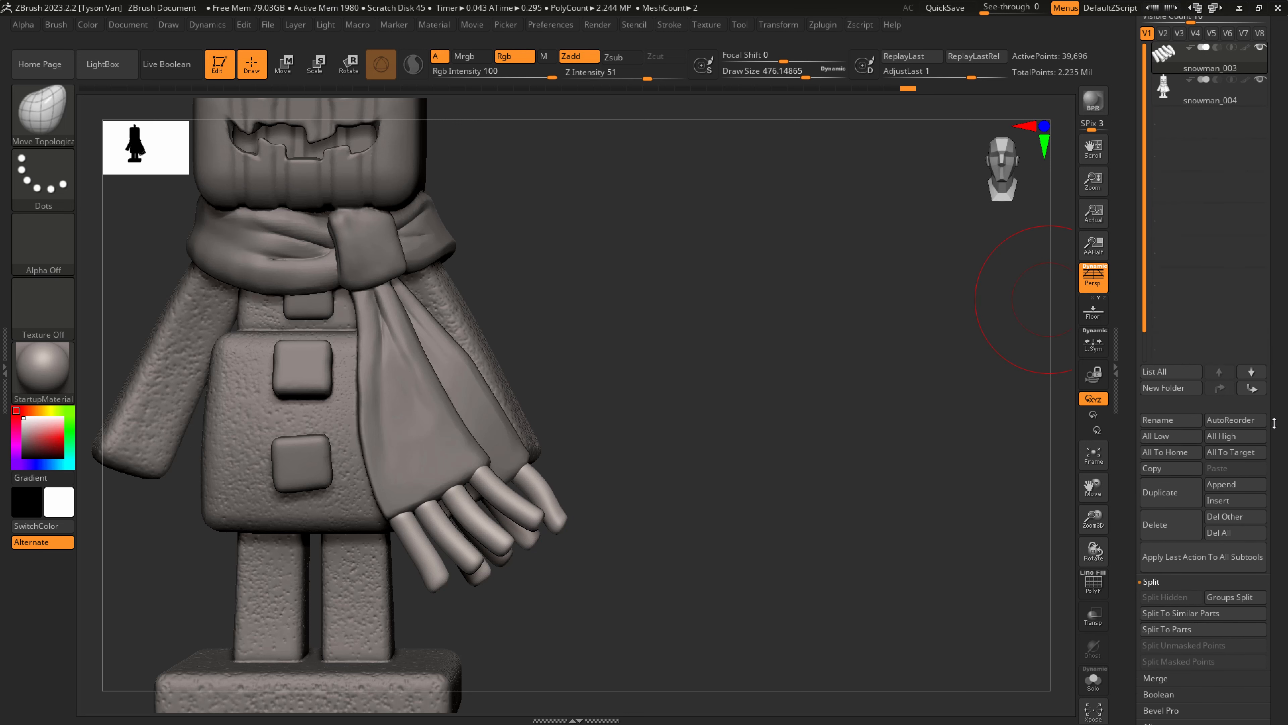
{"action": "scroll", "coordinate": [1274, 427], "scroll_direction": "down", "scroll_amount": 5}
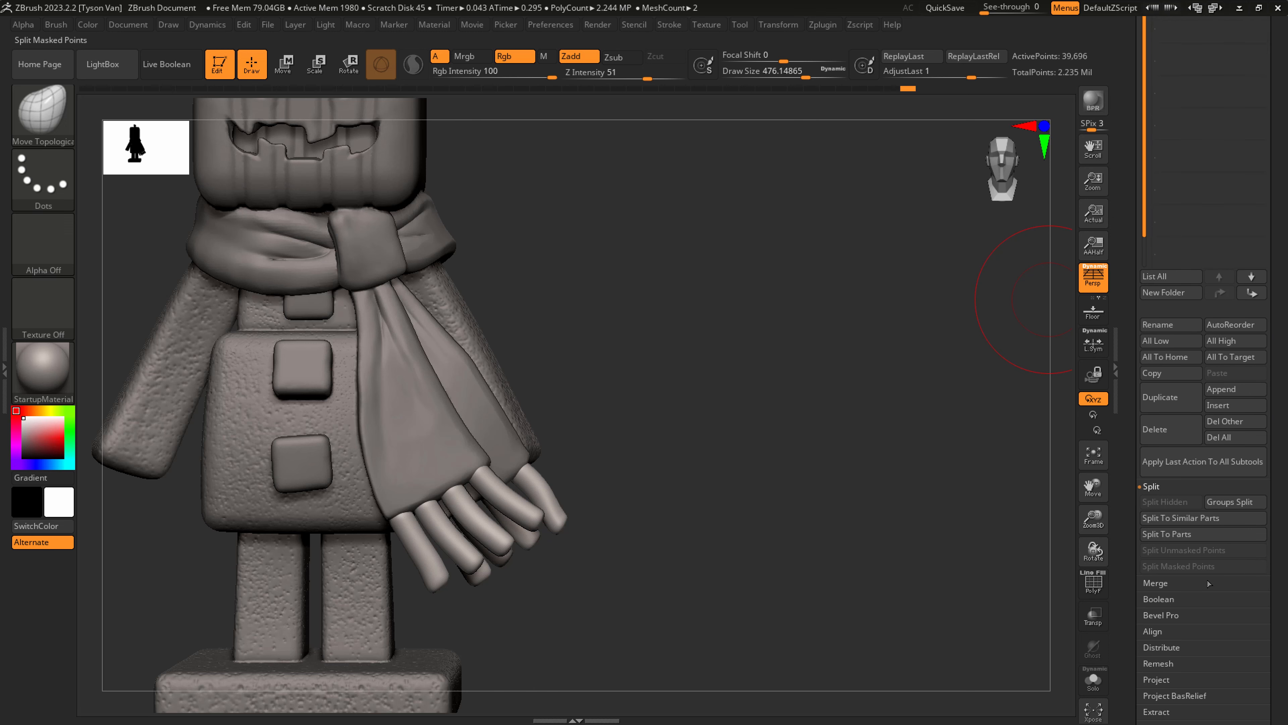
{"action": "left_click", "coordinate": [1161, 583]}
{"action": "left_click", "coordinate": [1167, 518]}
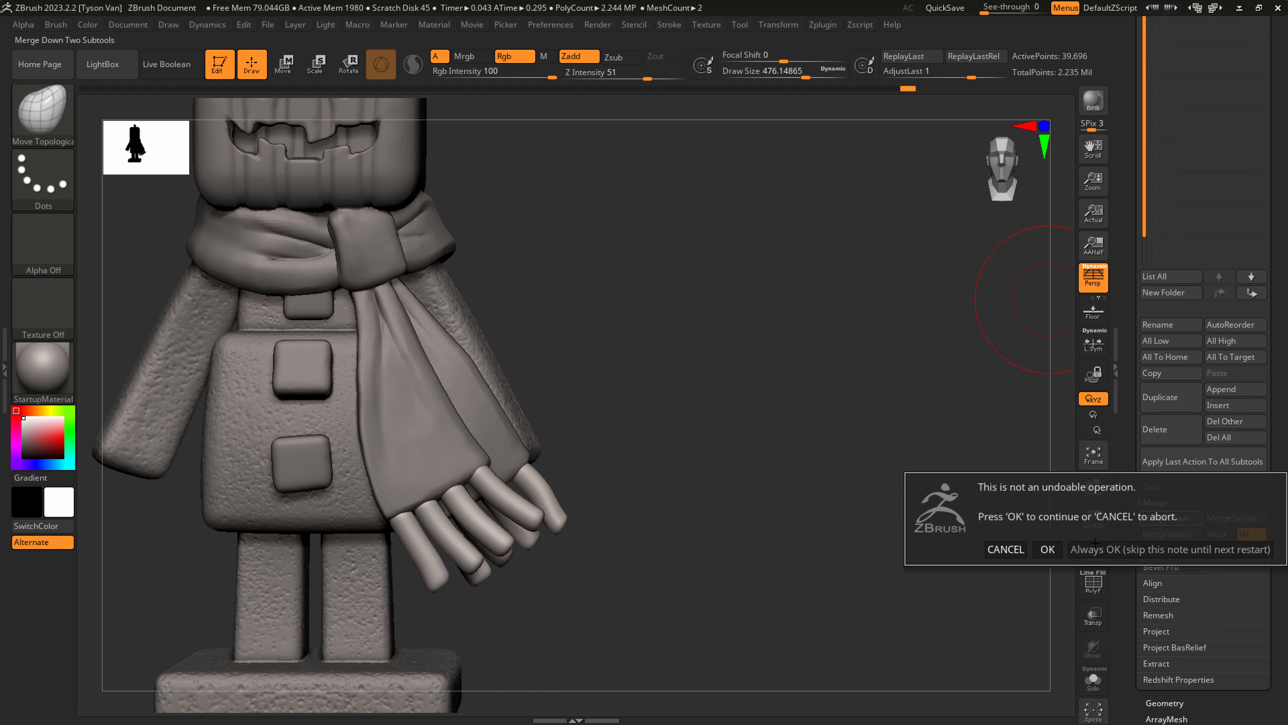
{"action": "left_click", "coordinate": [1048, 549]}
Reduce the brush draw size to about 286 and turn off perspective for working on the pumpkin head.
{"action": "left_click_drag", "start_coordinate": [589, 532], "coordinate": [474, 509]}
{"action": "mouse_move", "coordinate": [474, 509]}
{"action": "right_mouse_down"}
{"action": "mouse_move", "coordinate": [507, 486]}
{"action": "mouse_move", "coordinate": [542, 521]}
{"action": "mouse_move", "coordinate": [567, 583]}
{"action": "mouse_move", "coordinate": [532, 552]}
{"action": "right_mouse_up"}
{"action": "key", "text": "s"}
{"action": "left_click_drag", "start_coordinate": [383, 530], "coordinate": [361, 529]}
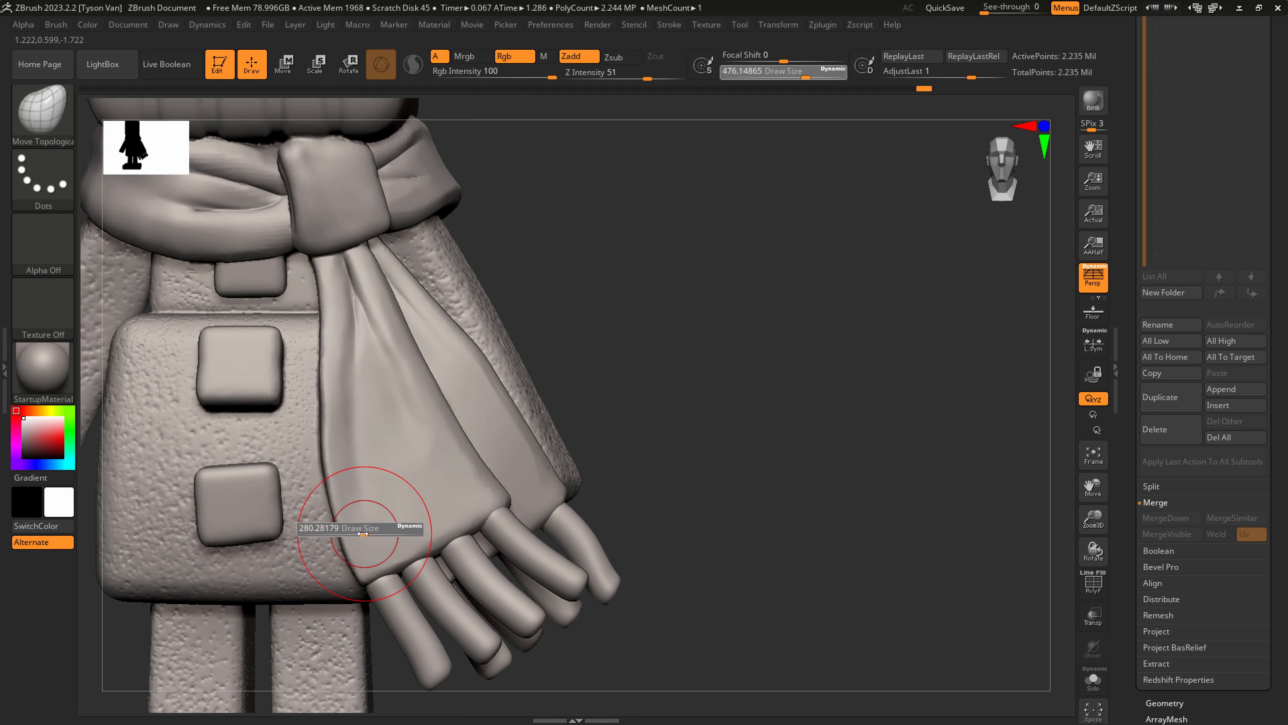
{"action": "key", "text": "f"}
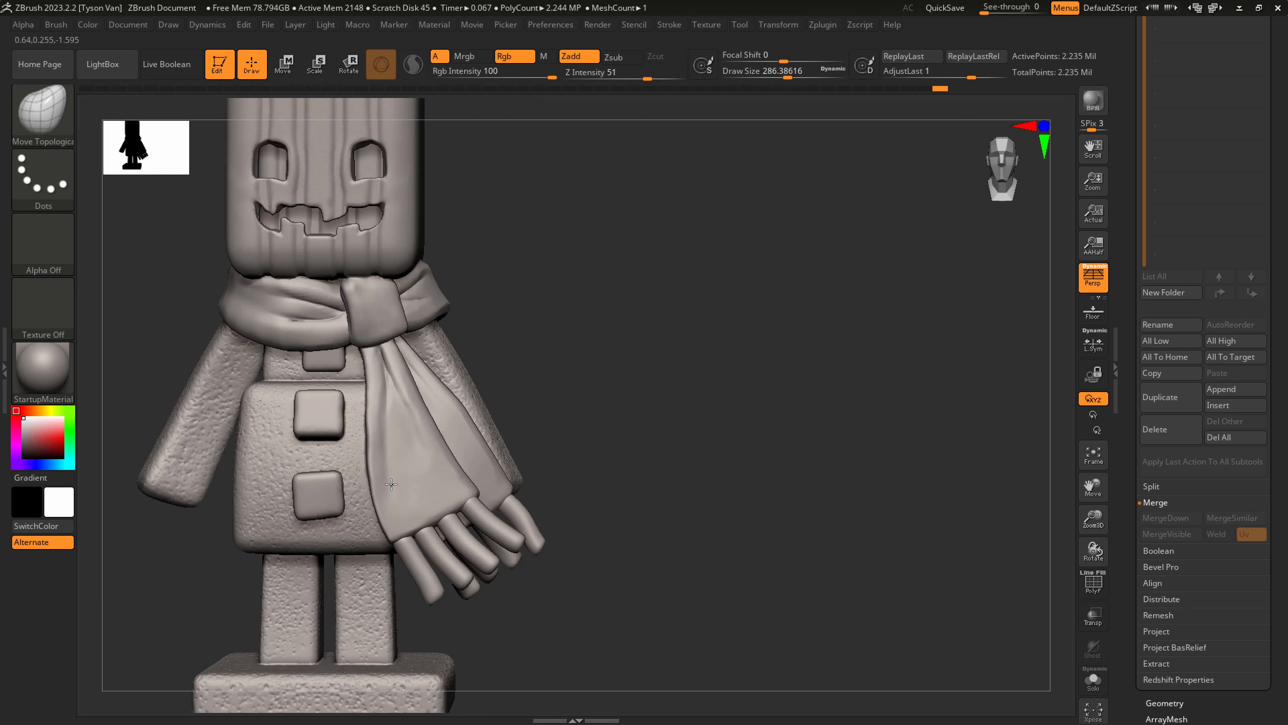
{"action": "right_click_drag", "start_coordinate": [436, 481], "coordinate": [495, 399]}
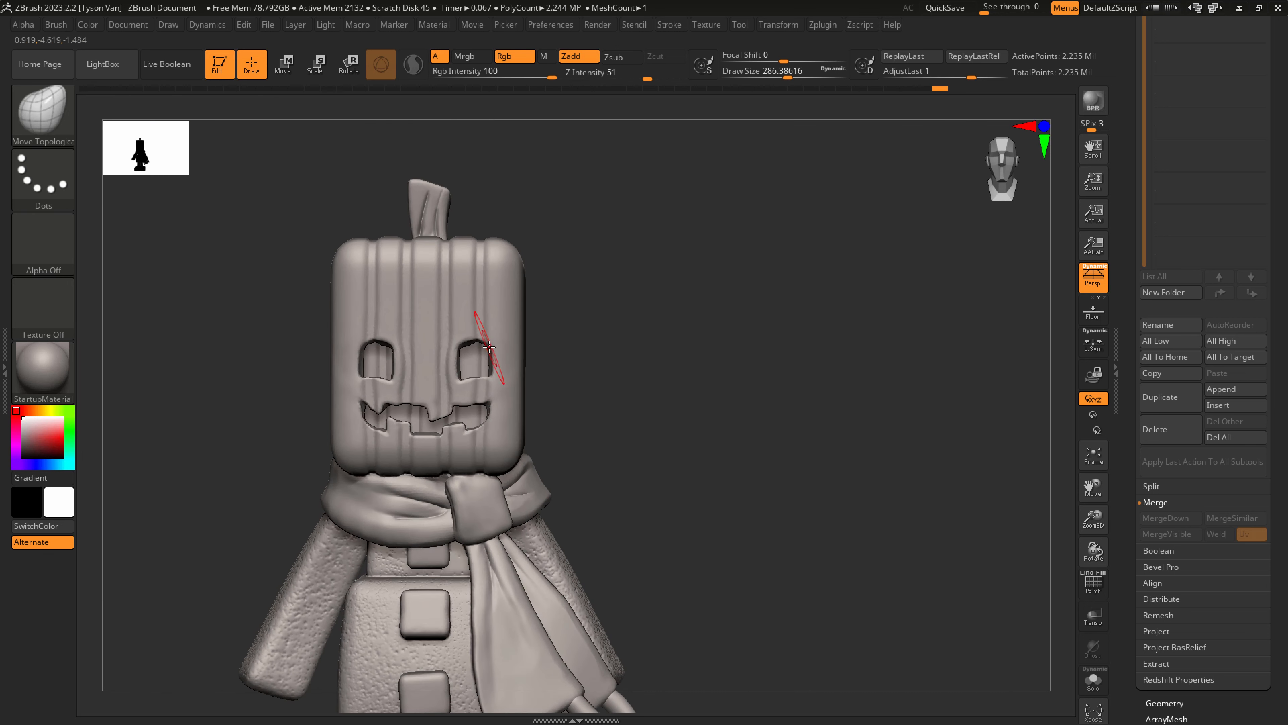
{"action": "key", "text": "p"}
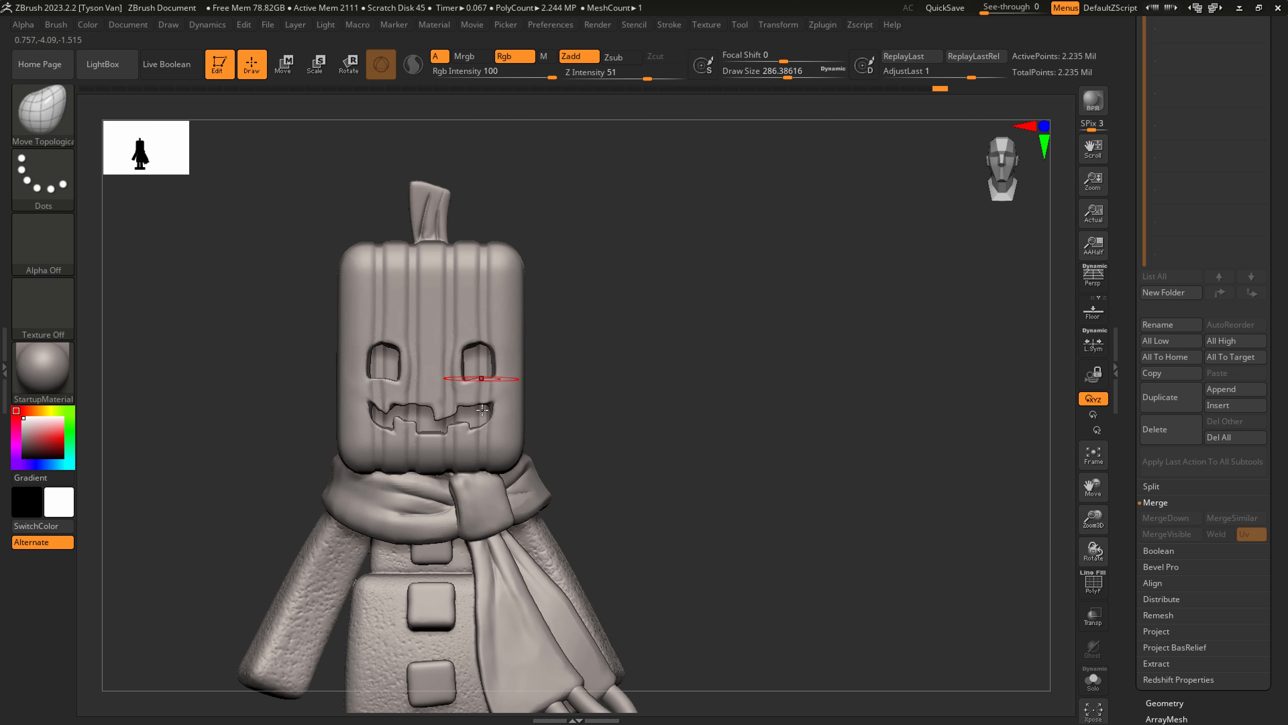
{"action": "right_click_drag", "start_coordinate": [485, 317], "coordinate": [492, 349], "text": "ctrl"}
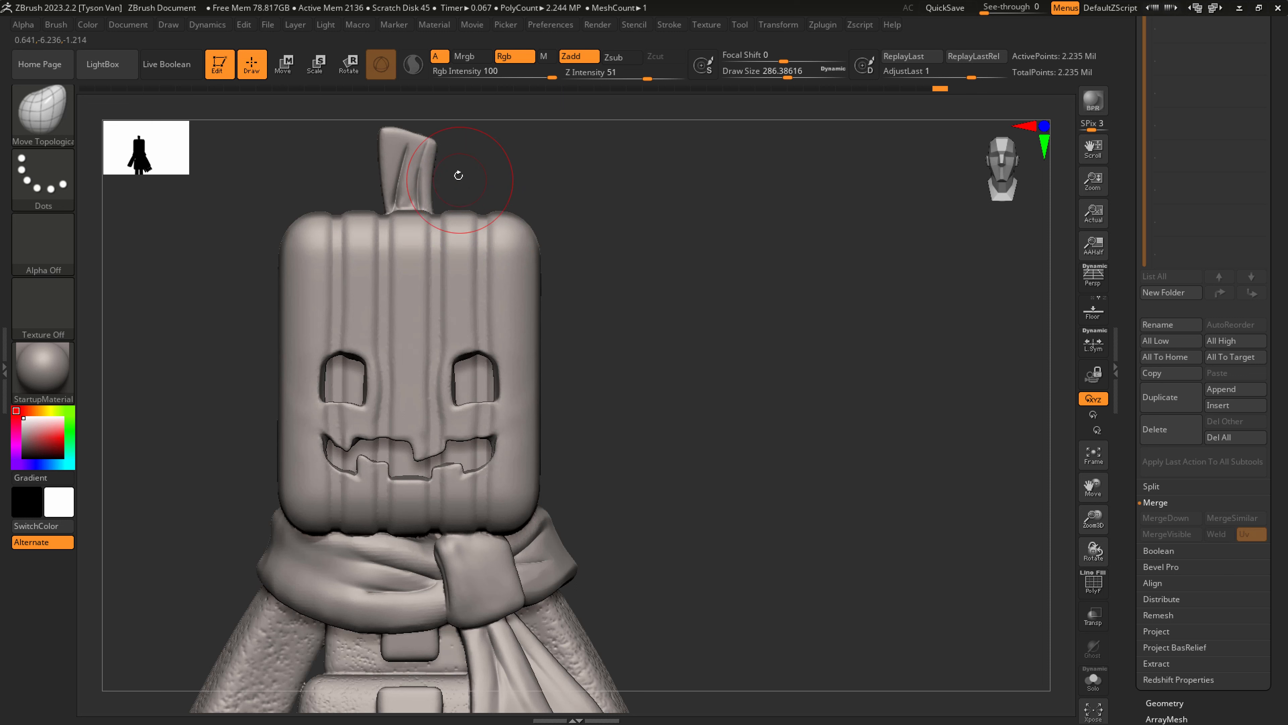
{"action": "key", "text": "ctrl"}
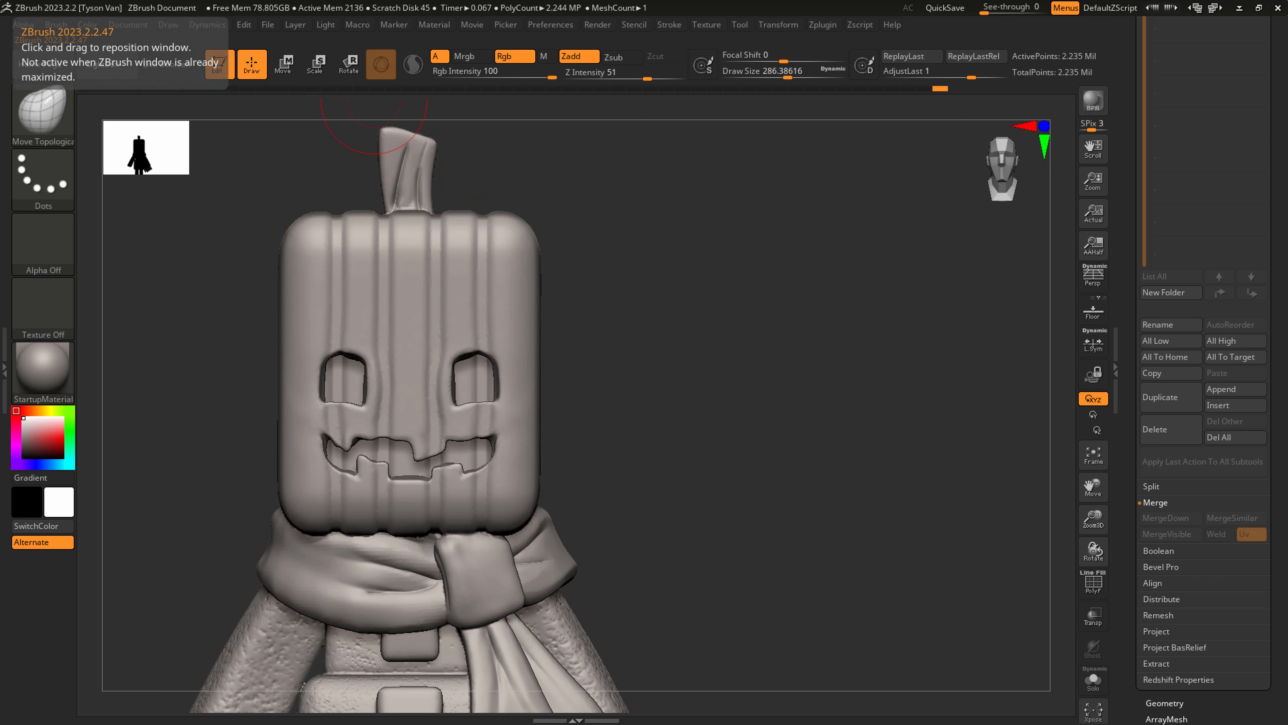
{"action": "key", "text": "ctrl"}
{"action": "left_click_drag", "start_coordinate": [591, 351], "coordinate": [681, 336]}
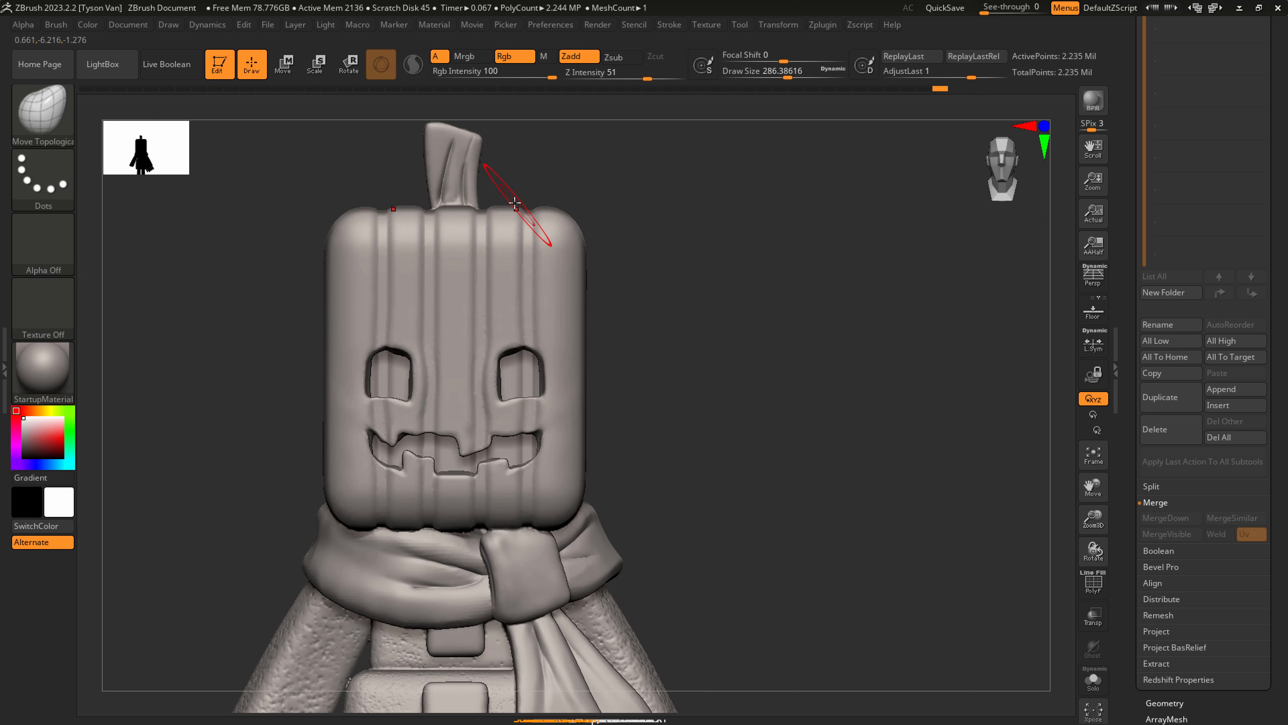
Mask two symmetric vertical bands down the pumpkin head through the eyes and blur their edges, with draw size about 136.
{"action": "left_click_drag", "start_coordinate": [510, 164], "coordinate": [540, 528], "text": "ctrl"}
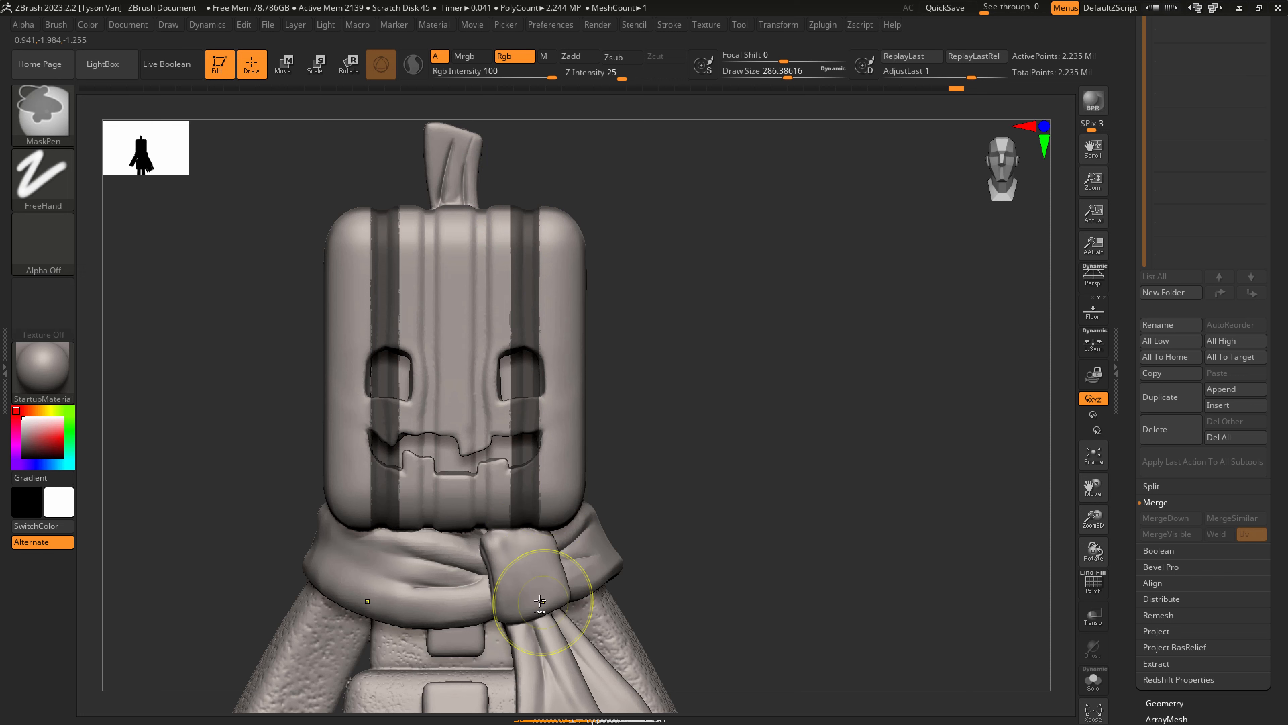
{"action": "left_click", "coordinate": [530, 589], "text": "ctrl"}
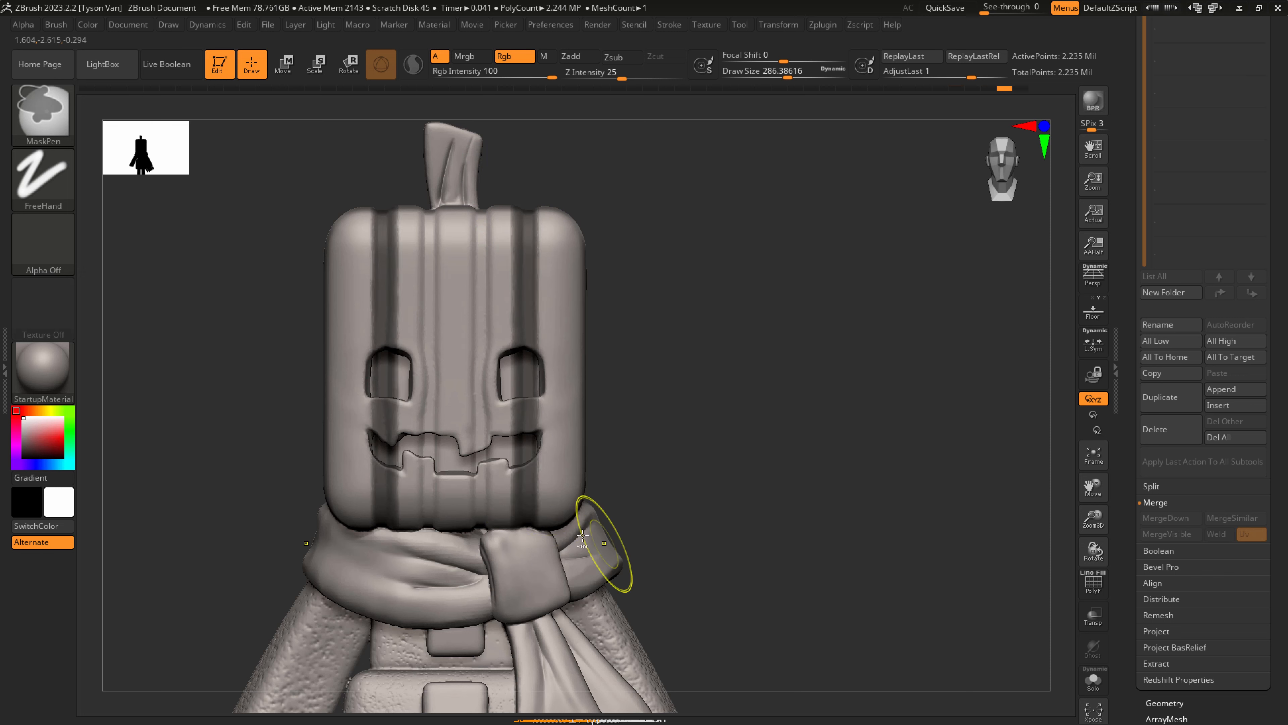
{"action": "key", "text": "s"}
{"action": "left_click_drag", "start_coordinate": [539, 477], "coordinate": [520, 477]}
{"action": "key", "text": "ctrl"}
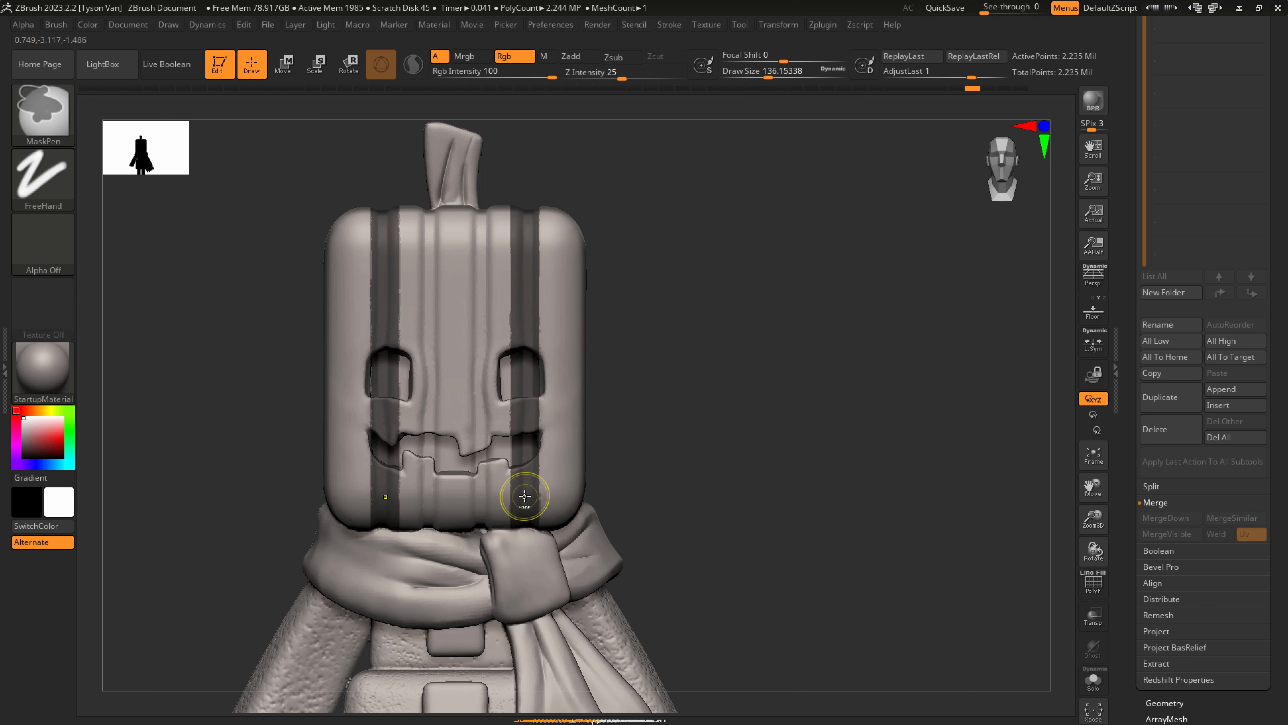
{"action": "left_click", "coordinate": [524, 496], "text": "ctrl"}
{"action": "left_click", "coordinate": [524, 496], "text": "ctrl"}
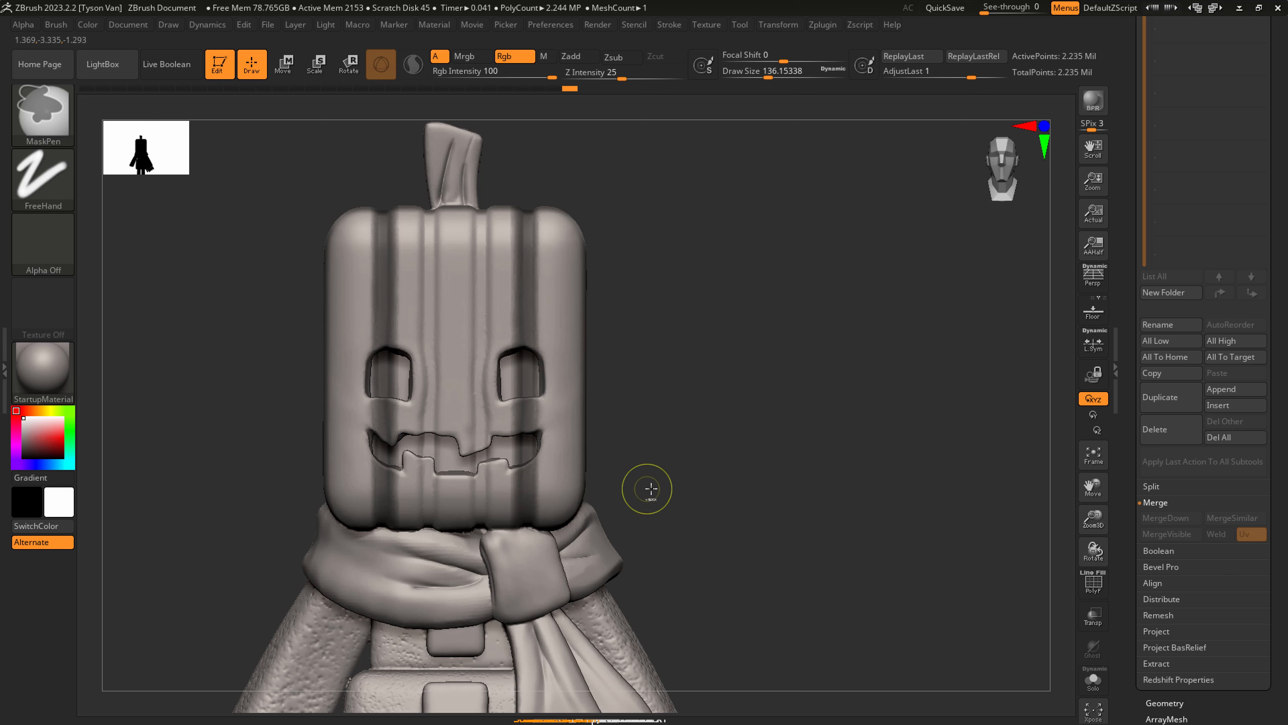
Invert the mask and place the Scale gizmo below an eye on the unmasked band, with its orientation reset.
{"action": "key", "text": "ctrl"}
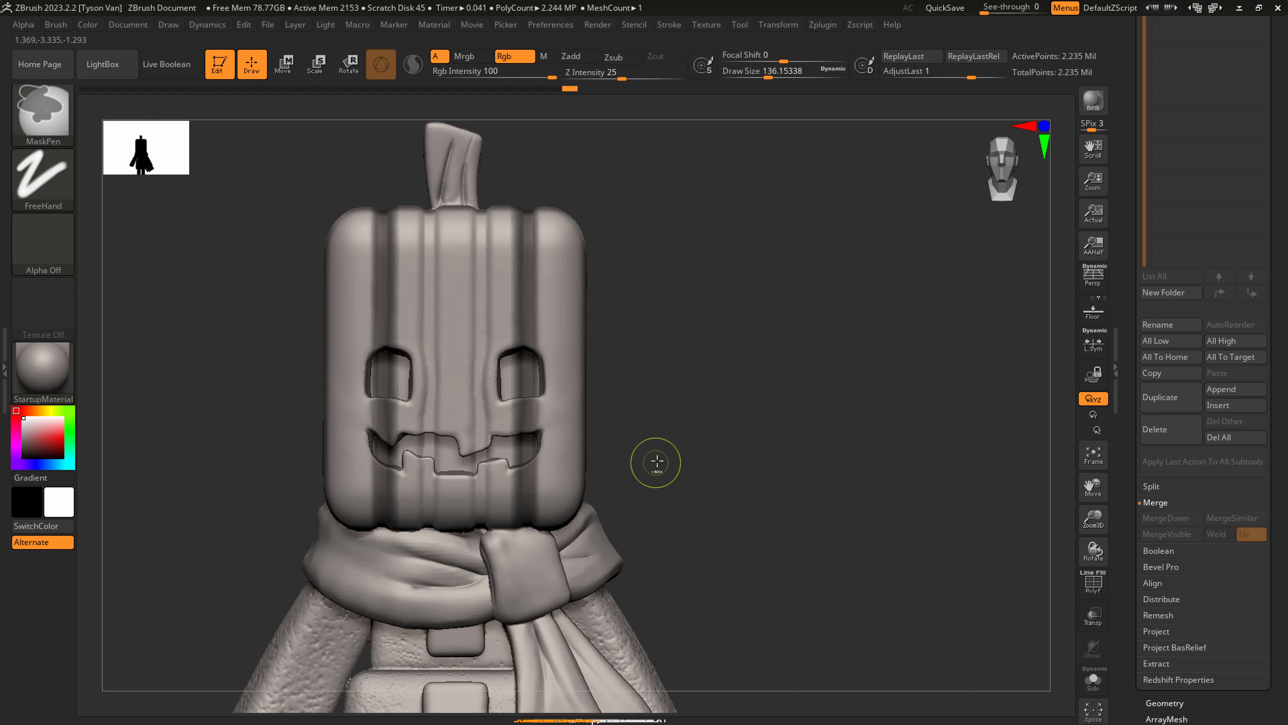
{"action": "left_click", "coordinate": [662, 458], "text": "ctrl"}
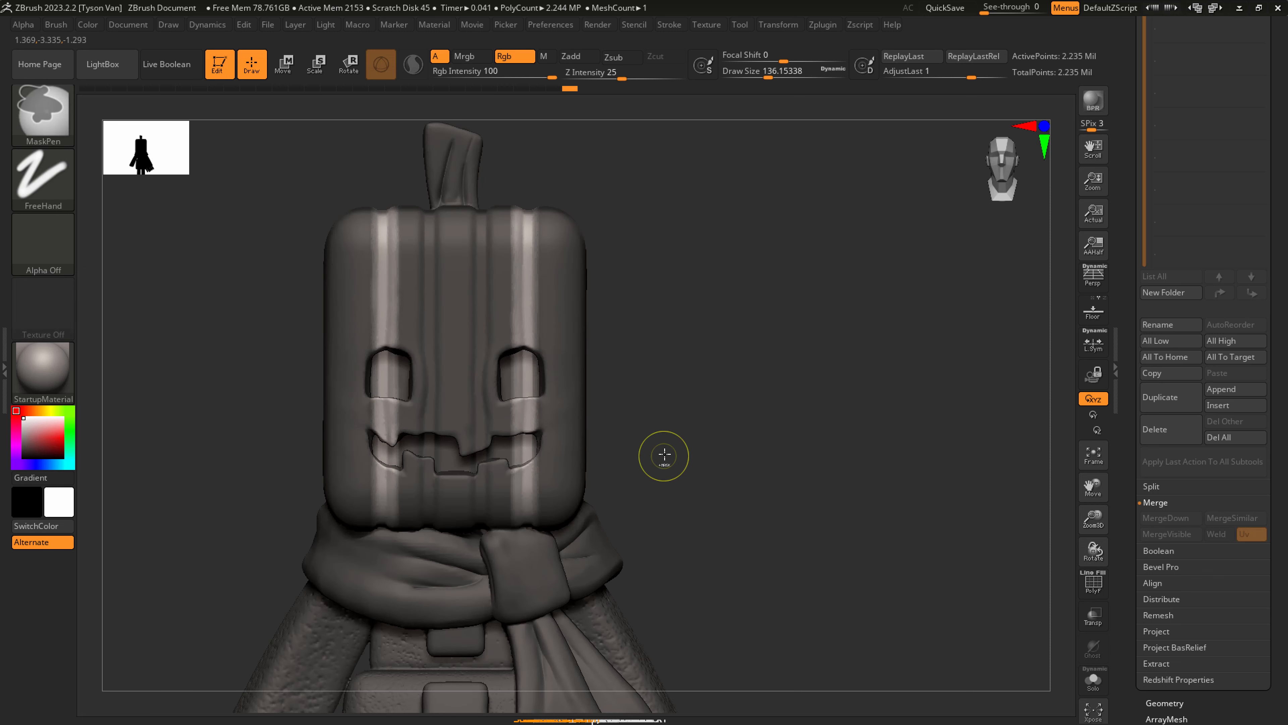
{"action": "left_click", "coordinate": [328, 77]}
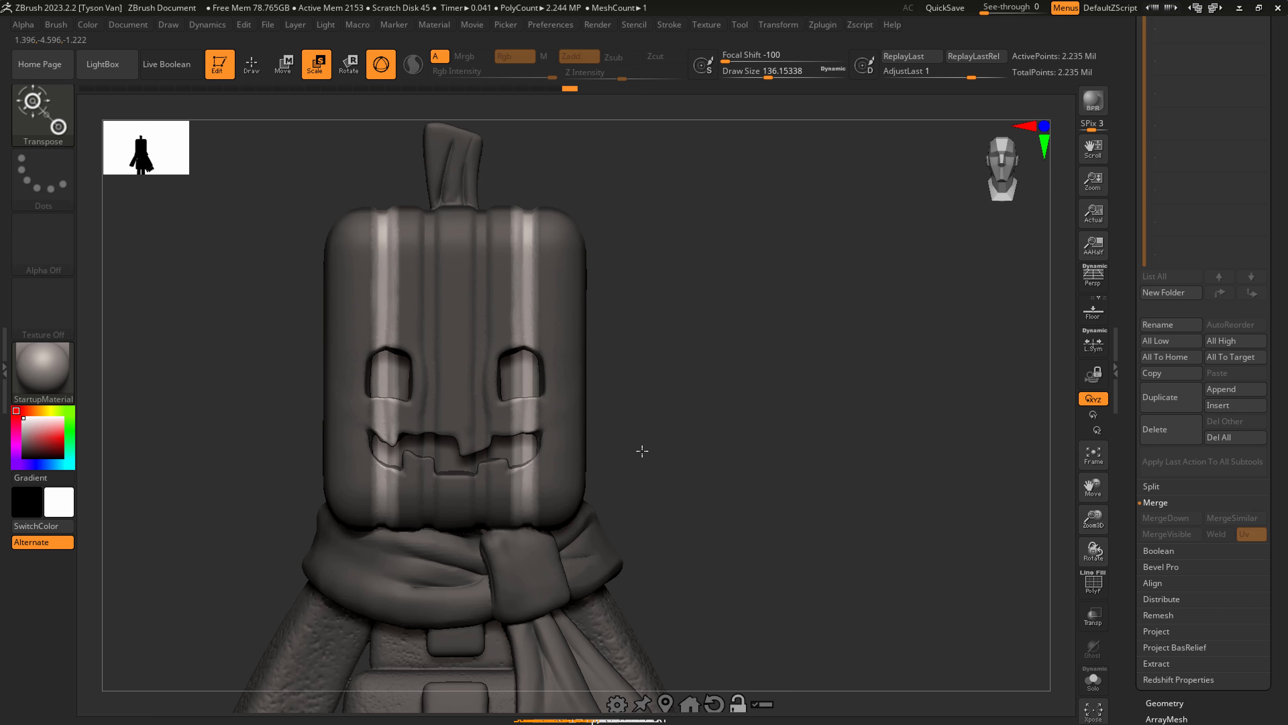
{"action": "left_click_drag", "start_coordinate": [638, 442], "coordinate": [625, 347], "text": "alt"}
{"action": "left_click", "coordinate": [653, 610]}
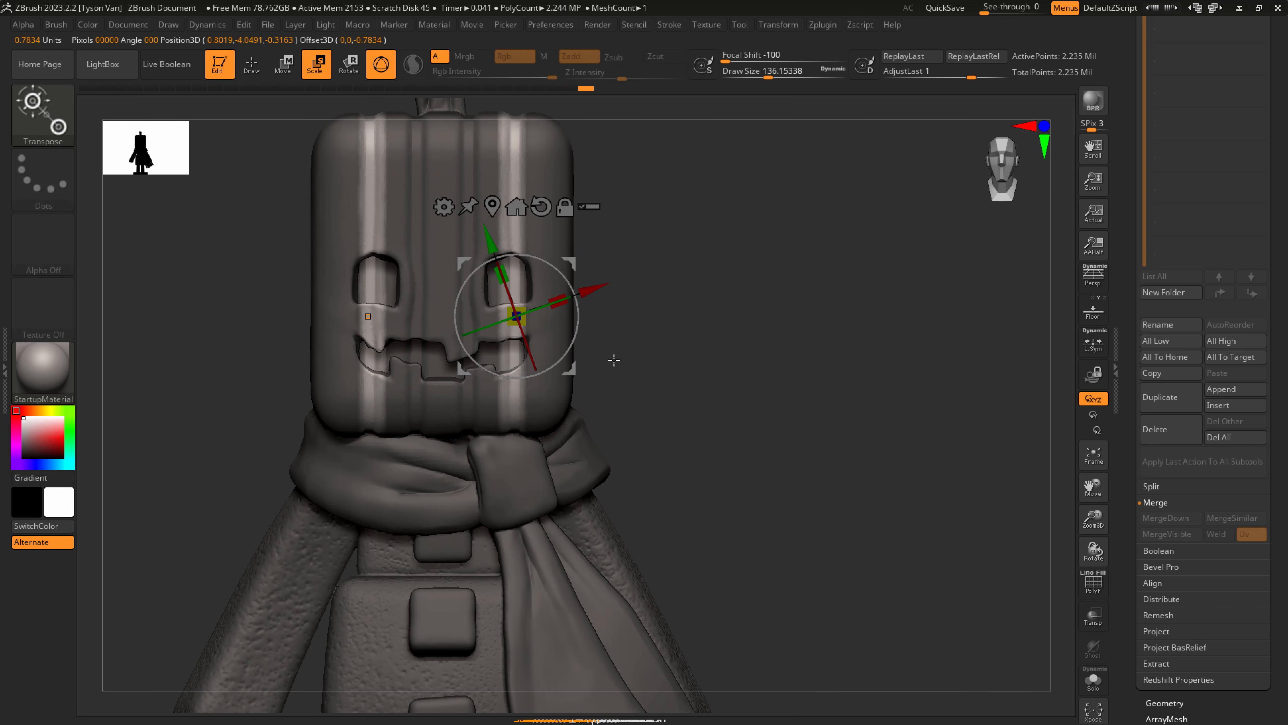
{"action": "left_click", "coordinate": [541, 206]}
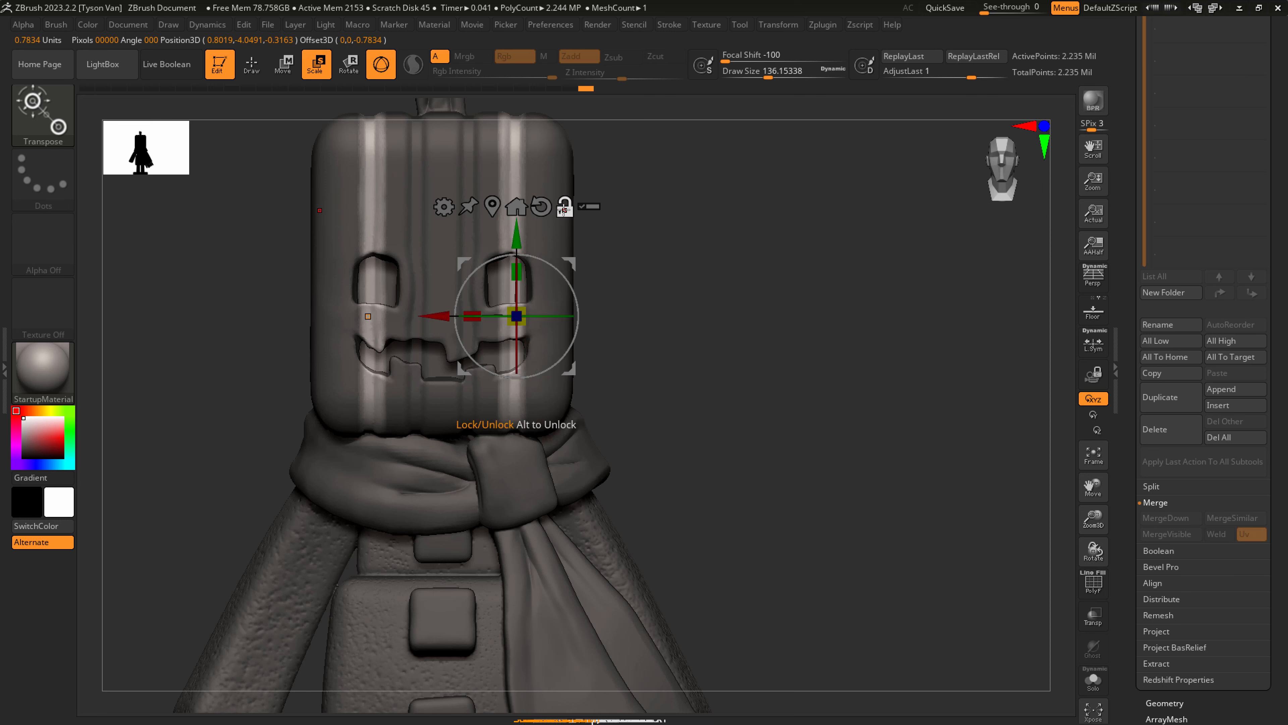
{"action": "left_click", "coordinate": [565, 207]}
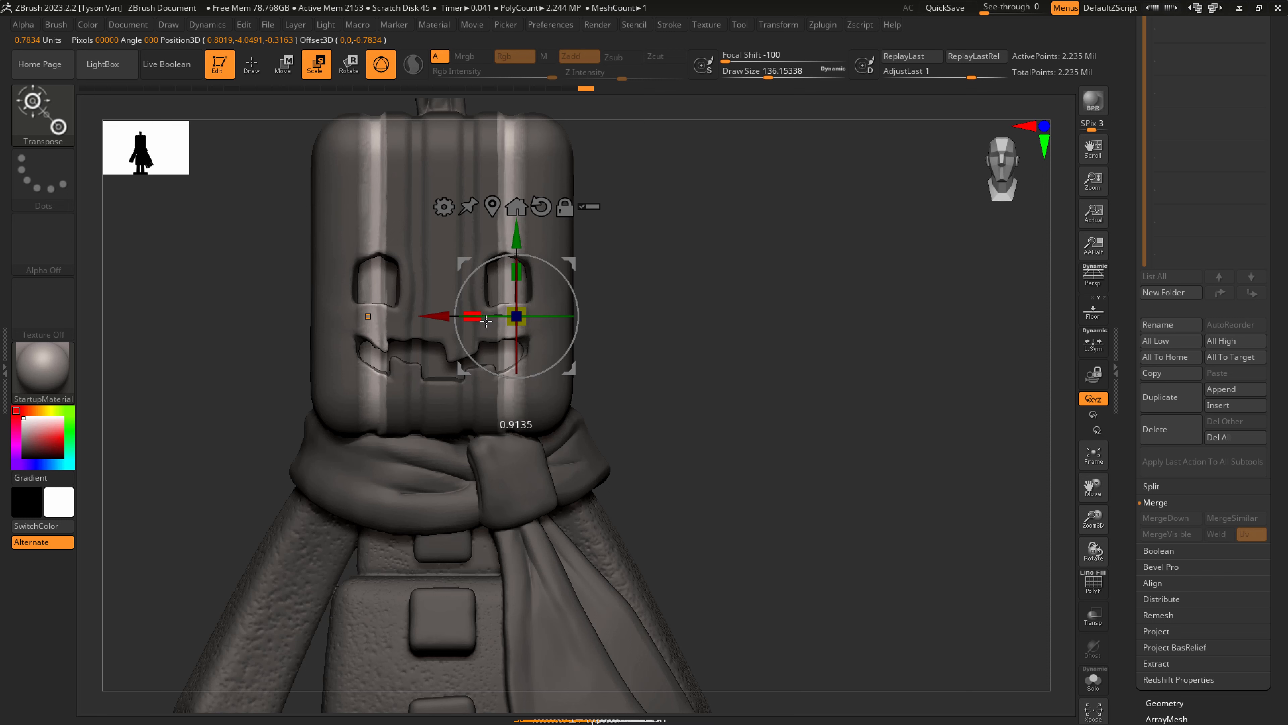
Scale the unmasked bands along X to narrow the pumpkin's outer grooves, and clear the mask.
{"action": "mouse_move", "coordinate": [485, 320]}
{"action": "left_mouse_down"}
{"action": "mouse_move", "coordinate": [517, 317]}
{"action": "mouse_move", "coordinate": [448, 318]}
{"action": "mouse_move", "coordinate": [461, 319]}
{"action": "left_mouse_up"}
{"action": "right_click_drag", "start_coordinate": [557, 318], "coordinate": [547, 417], "text": "alt"}
{"action": "mouse_move", "coordinate": [483, 415]}
{"action": "left_mouse_down"}
{"action": "mouse_move", "coordinate": [496, 415]}
{"action": "mouse_move", "coordinate": [464, 414]}
{"action": "mouse_move", "coordinate": [515, 423]}
{"action": "mouse_move", "coordinate": [458, 415]}
{"action": "mouse_move", "coordinate": [475, 416]}
{"action": "left_mouse_up"}
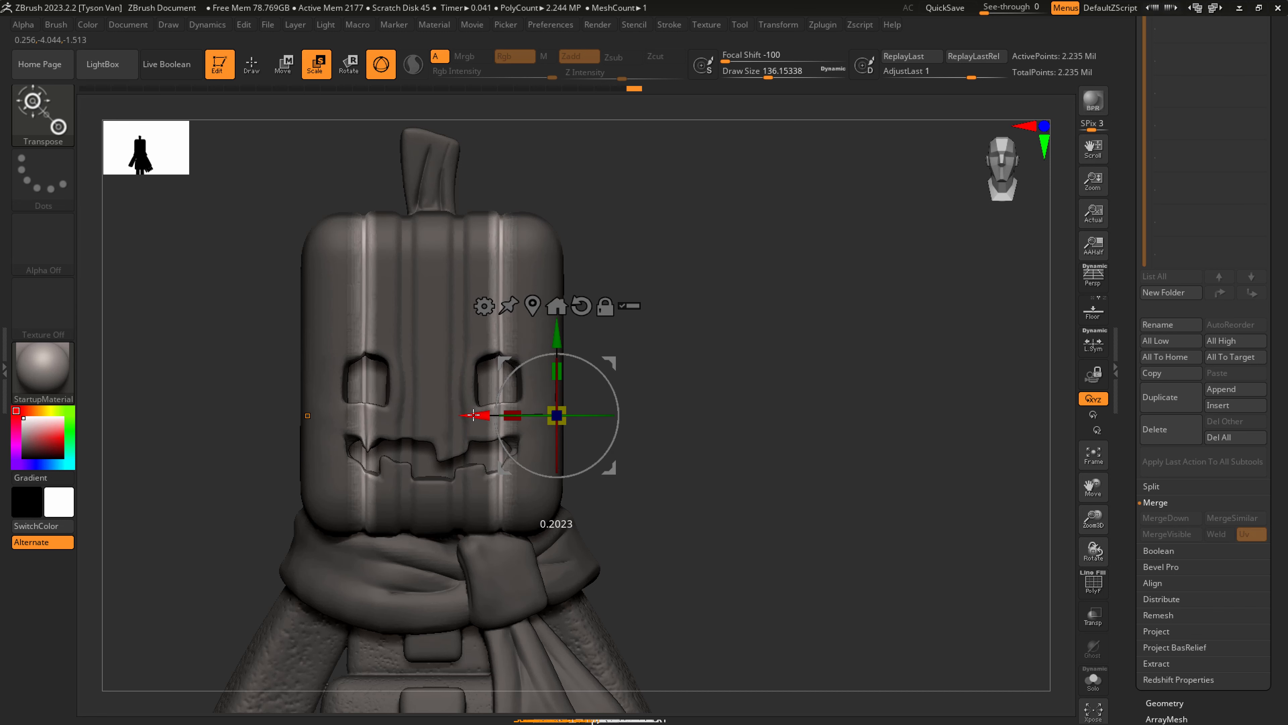
{"action": "key", "text": "q"}
{"action": "right_click_drag", "start_coordinate": [519, 470], "coordinate": [535, 438]}
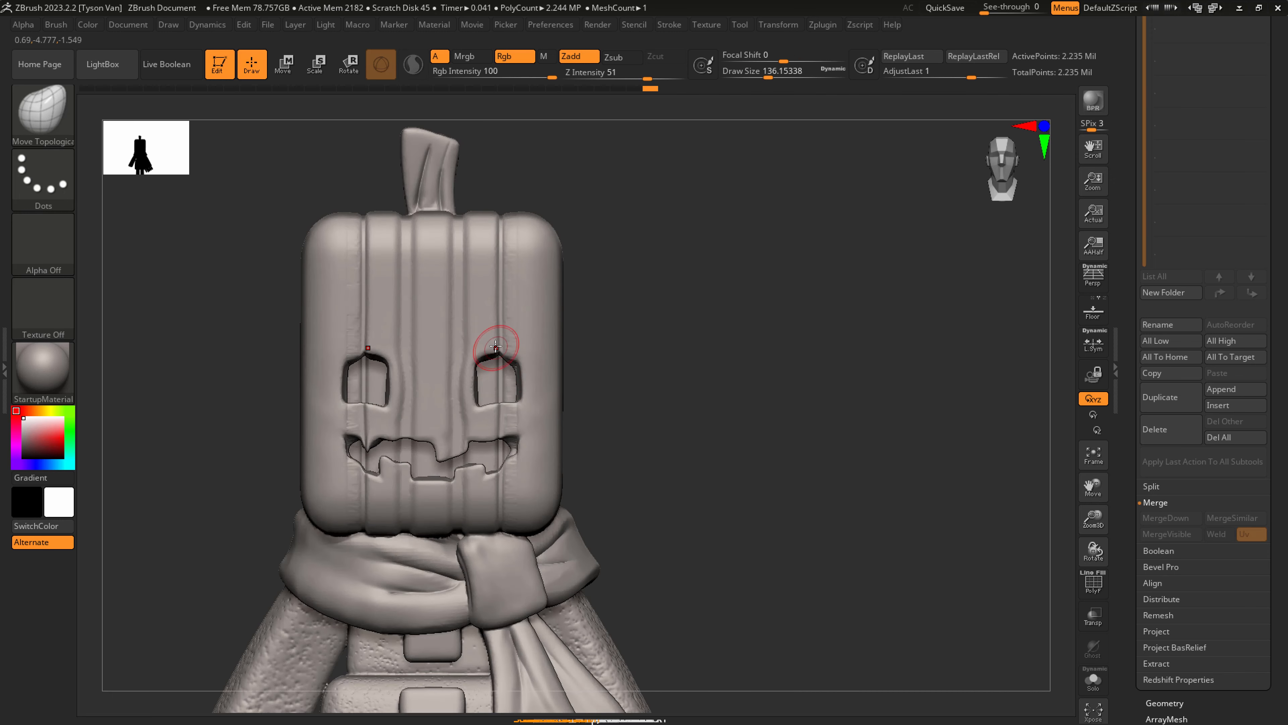
Switch to the SnakeHook brush at draw size about 56 and smooth the rough edges of the outer grooves around the eyes.
{"action": "right_click_drag", "start_coordinate": [497, 351], "coordinate": [515, 377], "text": "ctrl"}
{"action": "key", "text": "s"}
{"action": "left_click_drag", "start_coordinate": [507, 356], "coordinate": [498, 353]}
{"action": "key", "text": "b"}
{"action": "key", "text": "s"}
{"action": "key", "text": "h"}
{"action": "key", "text": "s"}
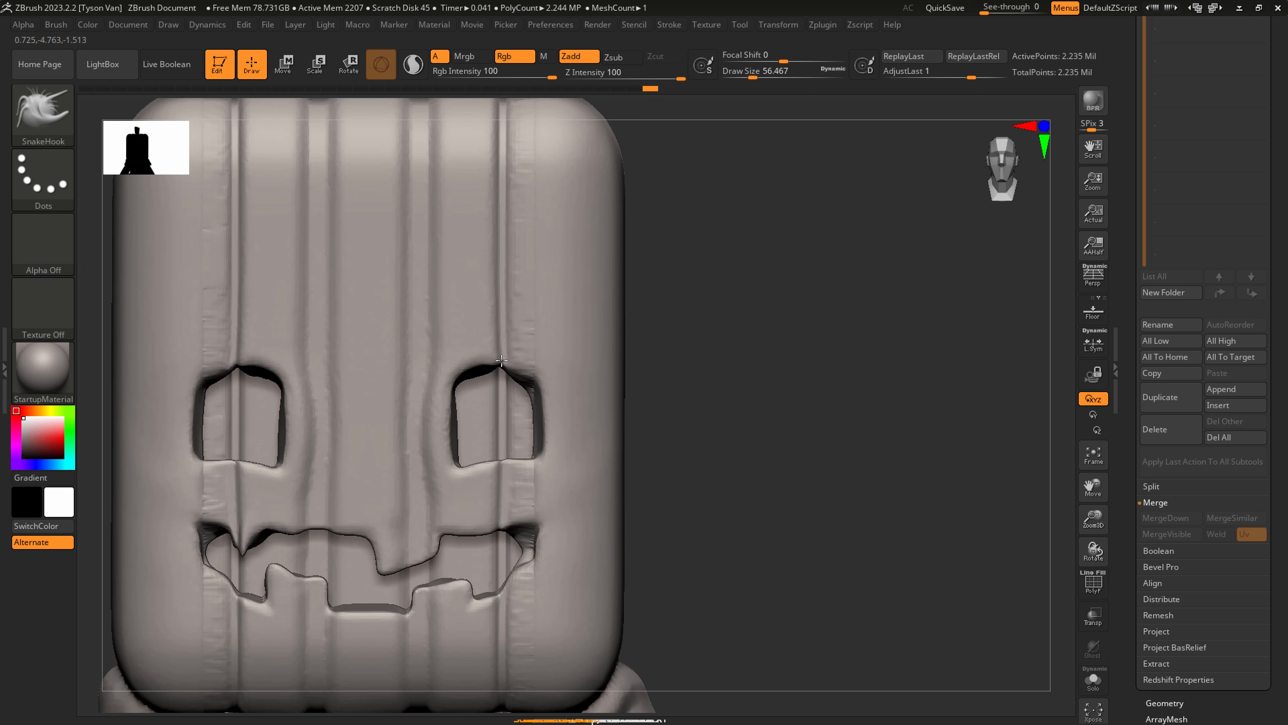
{"action": "key", "text": "shift"}
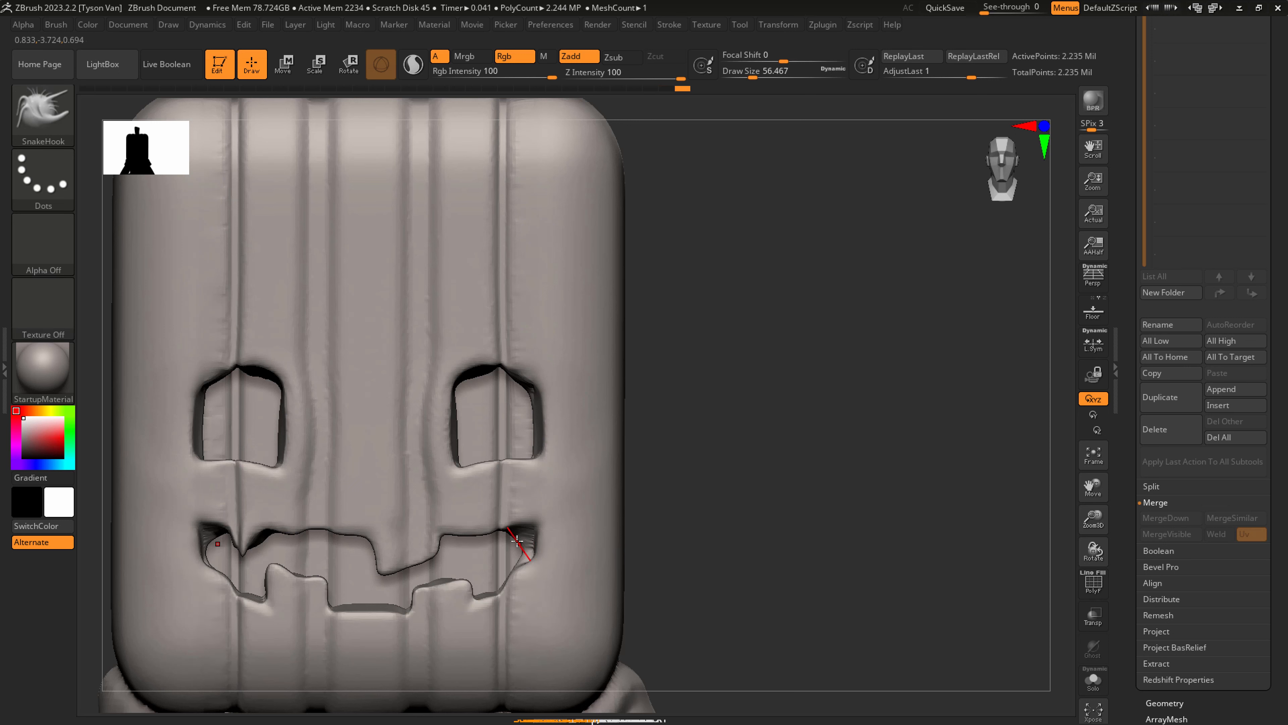
Pull the mouth corners into sharper points at draw size about 74, and round the adjacent upper tooth at draw size about 62.
{"action": "key", "text": "s"}
{"action": "left_click_drag", "start_coordinate": [518, 538], "coordinate": [536, 530]}
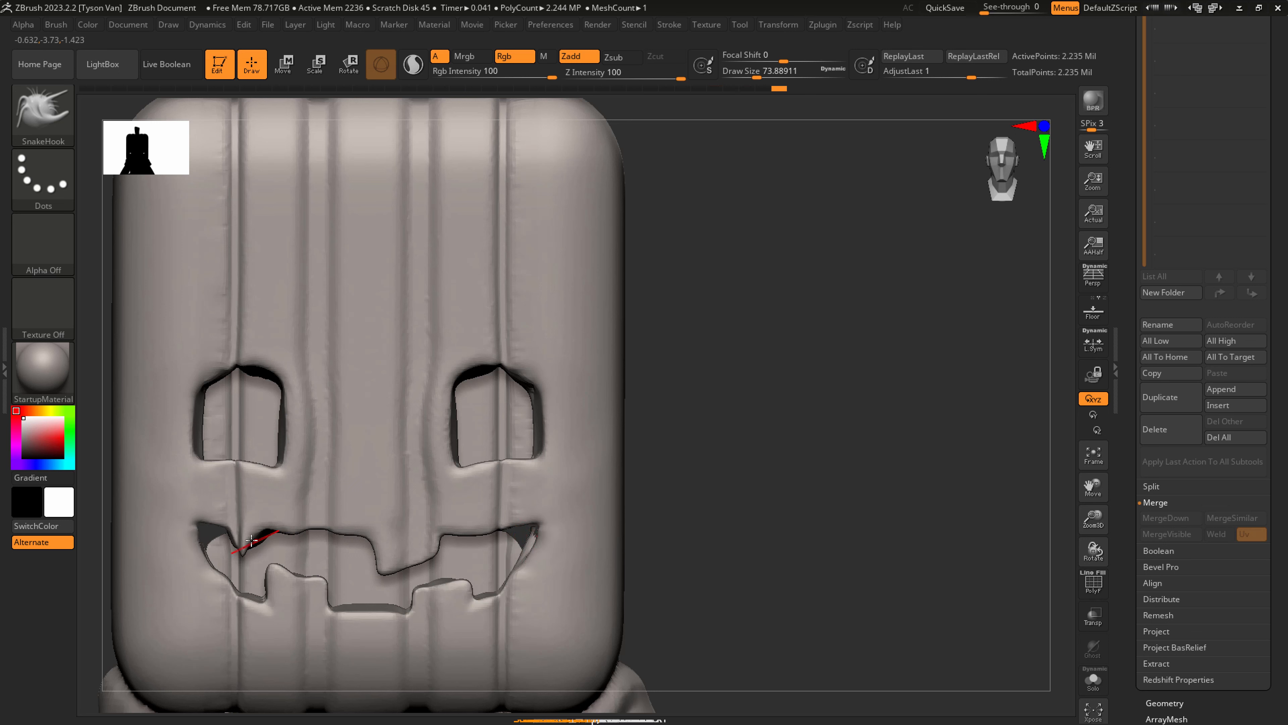
{"action": "key", "text": "bracketleft"}
{"action": "left_click_drag", "start_coordinate": [239, 543], "coordinate": [251, 546]}
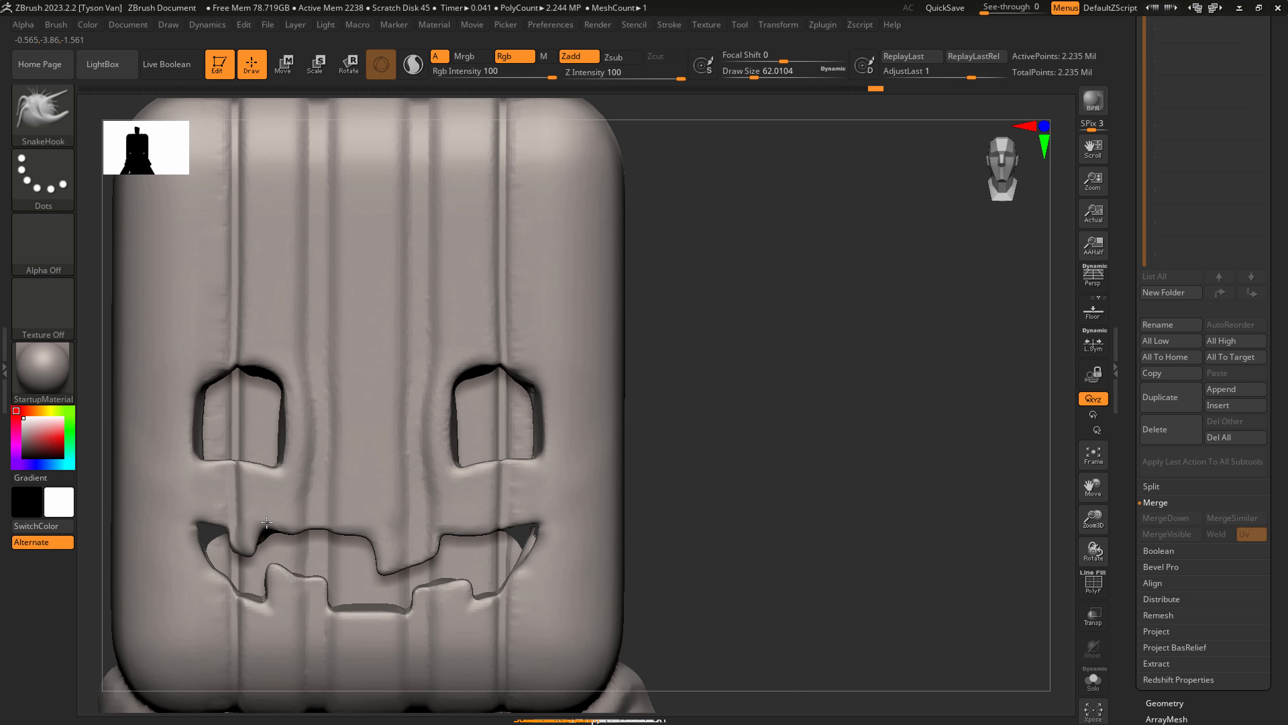
Mask the two inner grooves down the middle of the pumpkin head, blur the mask edges, and invert the mask.
{"action": "scroll", "coordinate": [377, 508], "scroll_direction": "down", "scroll_amount": 5}
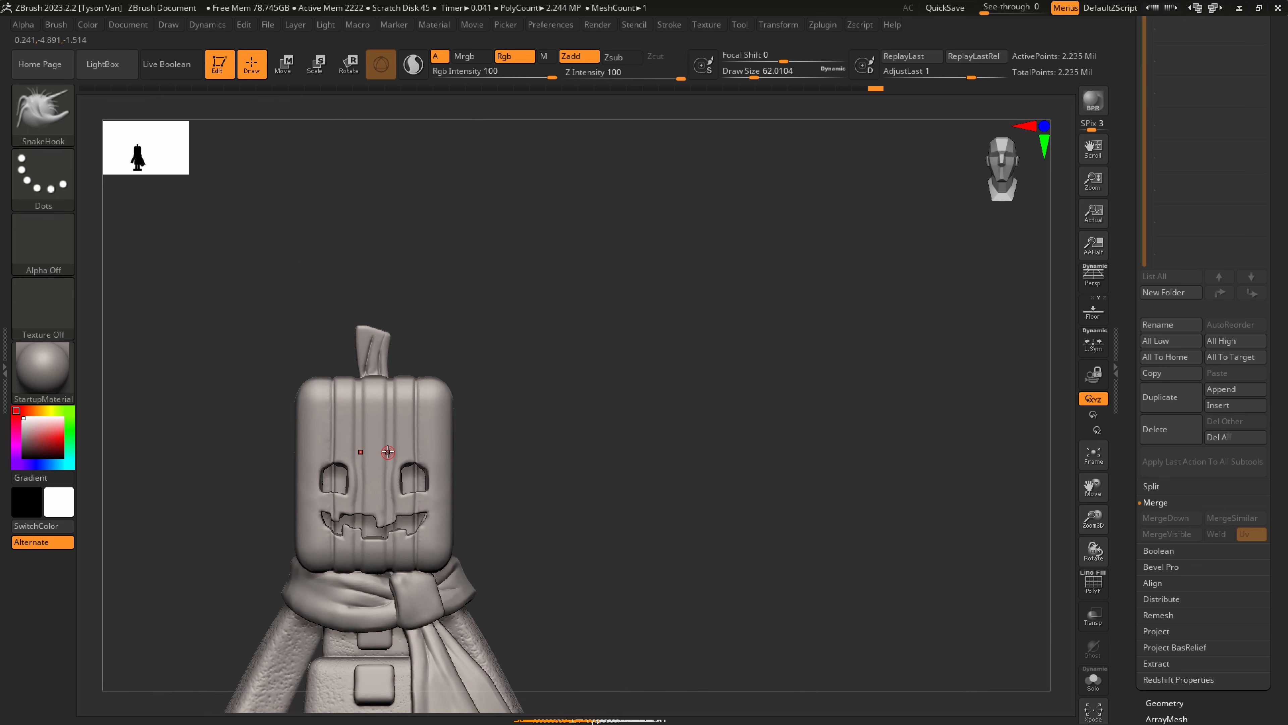
{"action": "scroll", "coordinate": [387, 439], "scroll_direction": "up", "scroll_amount": 2}
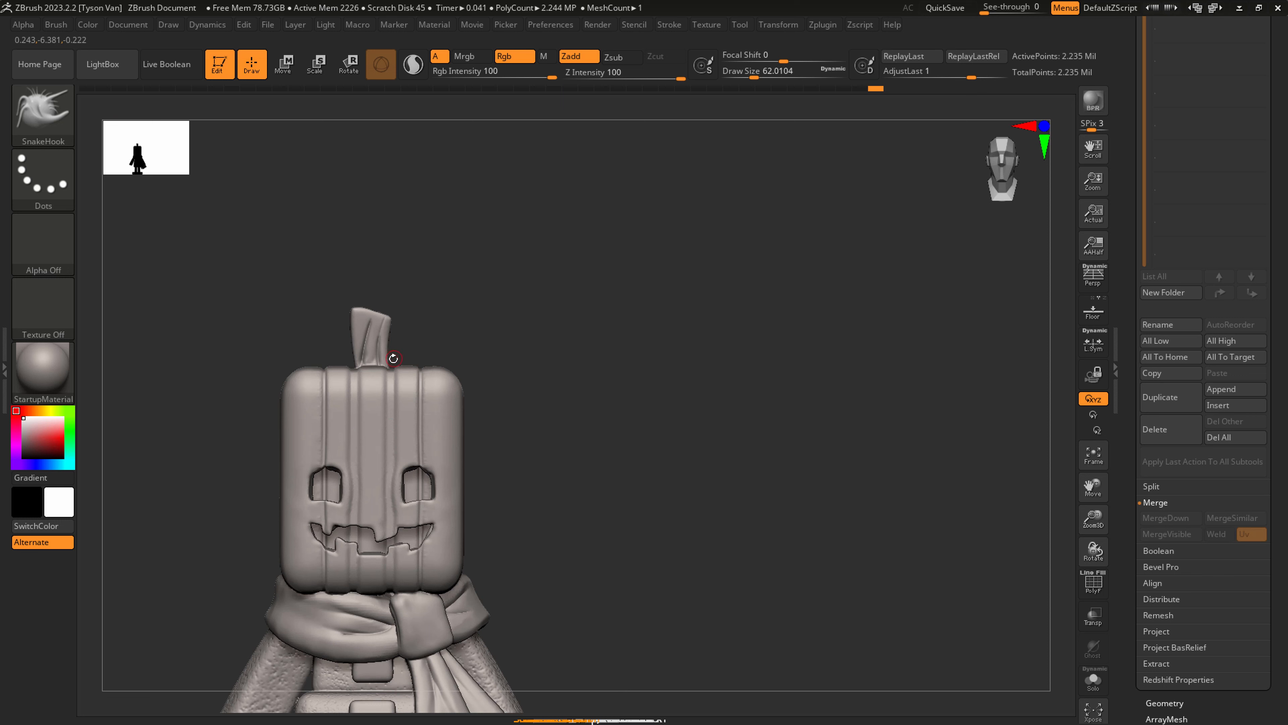
{"action": "key", "text": "ctrl"}
{"action": "left_click_drag", "start_coordinate": [400, 349], "coordinate": [385, 591], "text": "ctrl"}
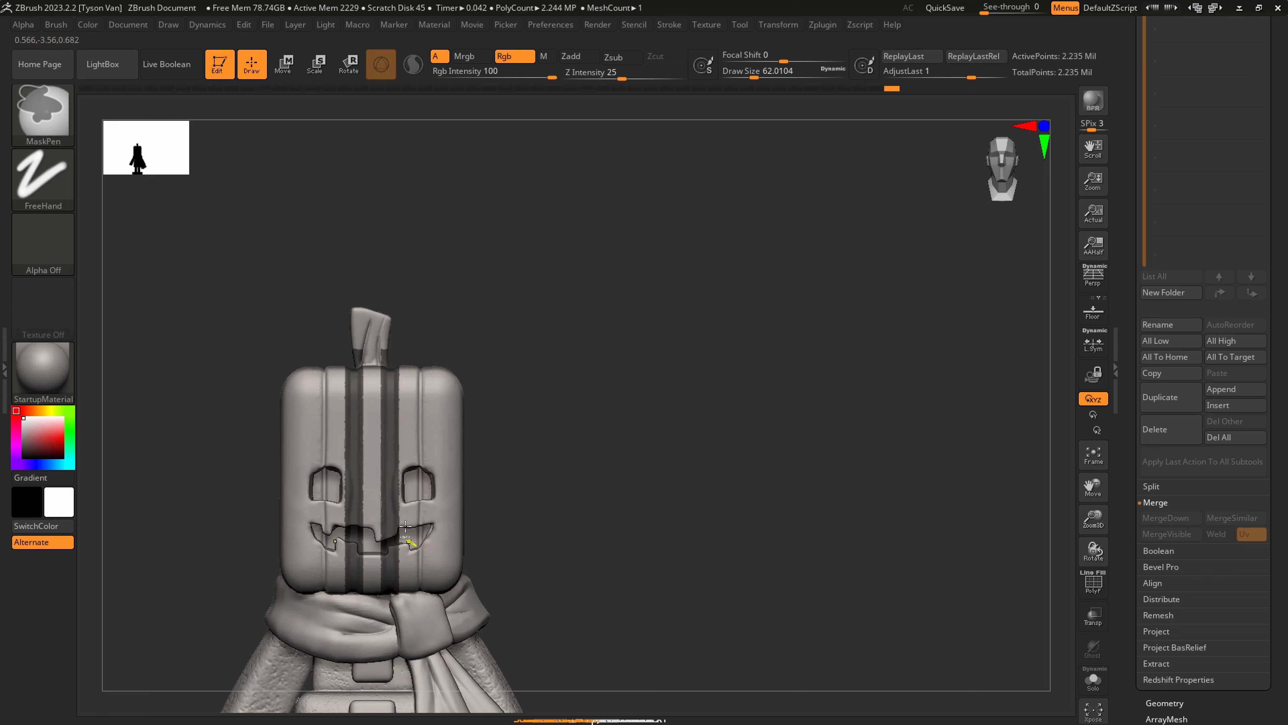
{"action": "left_click", "coordinate": [390, 515], "text": "ctrl"}
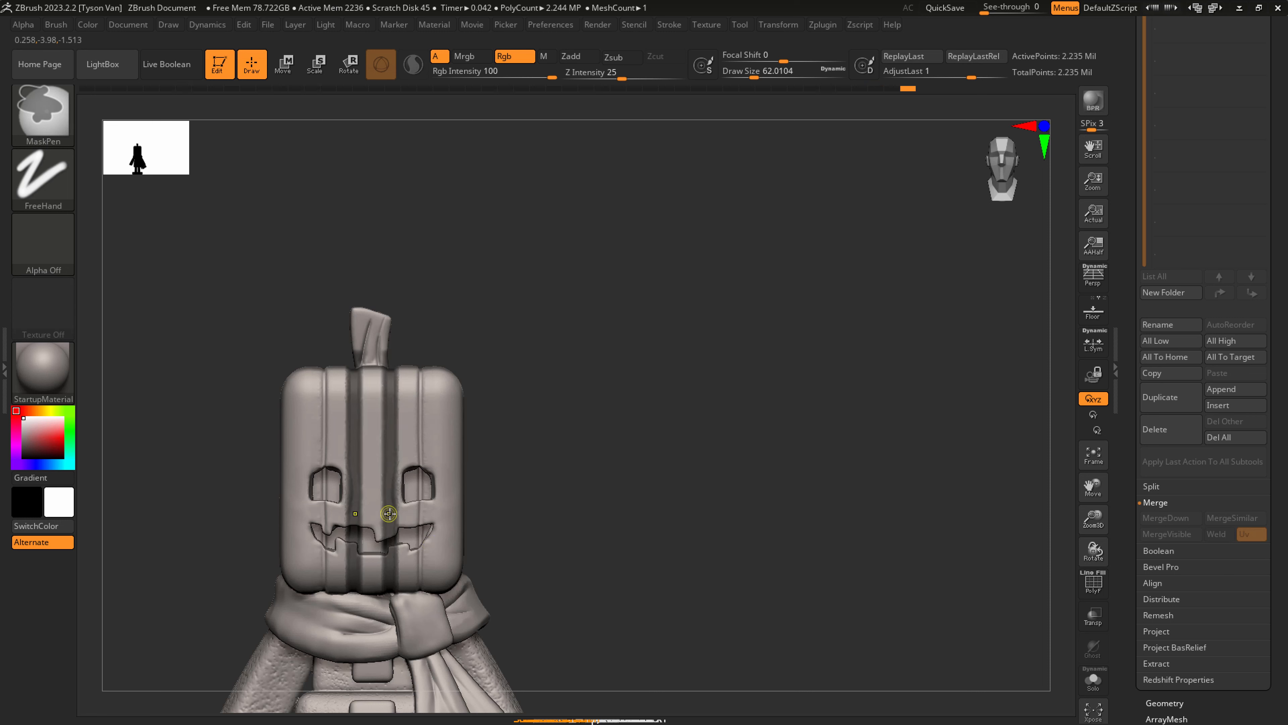
{"action": "left_click", "coordinate": [523, 493], "text": "ctrl"}
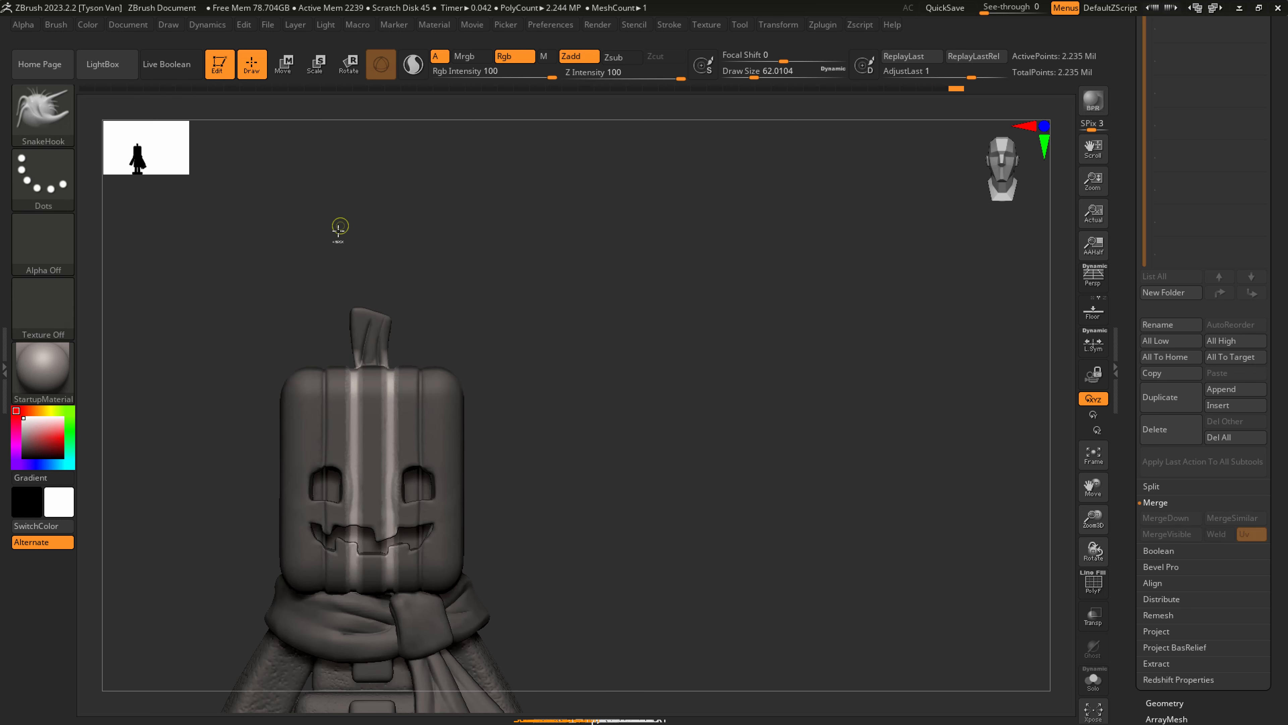
Mask the remaining unmasked patches at the base of the stem with the MaskLasso brush.
{"action": "scroll", "coordinate": [381, 363], "scroll_direction": "up", "scroll_amount": 3}
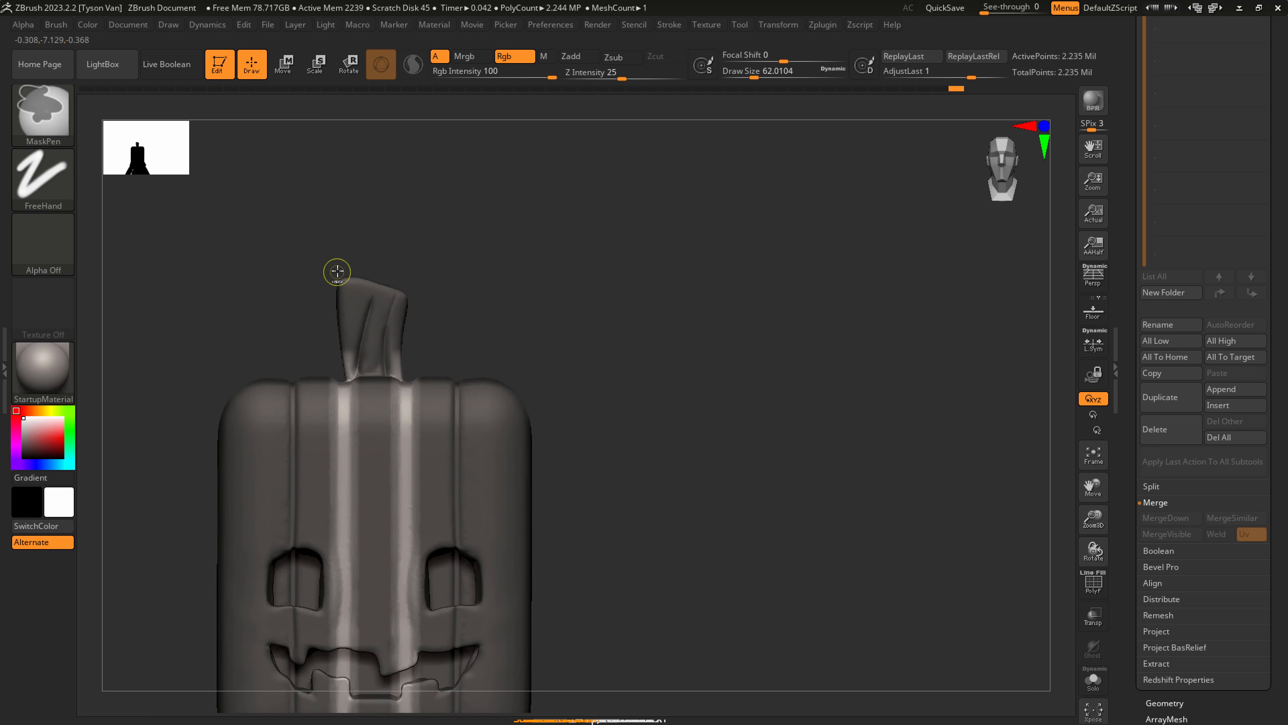
{"action": "mouse_move", "coordinate": [325, 252]}
{"action": "left_mouse_down", "text": "ctrl"}
{"action": "mouse_move", "coordinate": [431, 373]}
{"action": "mouse_move", "coordinate": [423, 344]}
{"action": "left_mouse_up", "text": "ctrl"}
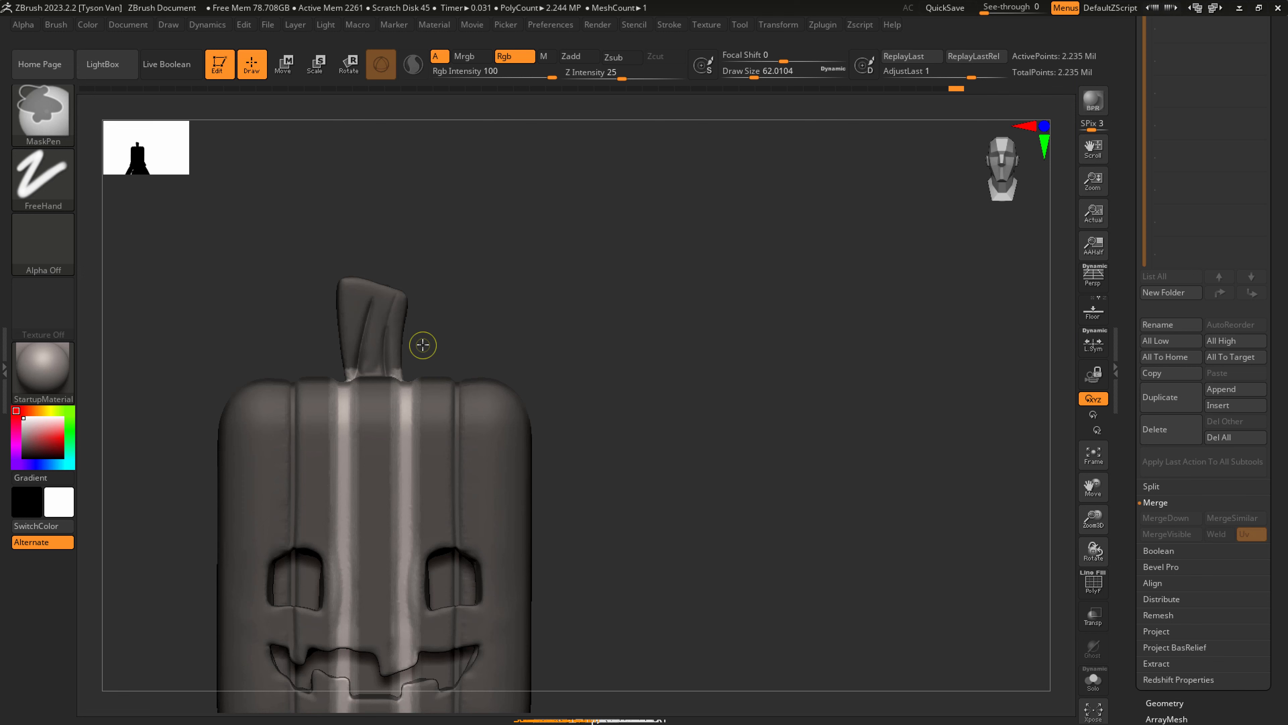
{"action": "left_click", "coordinate": [64, 139]}
{"action": "left_click", "coordinate": [319, 187]}
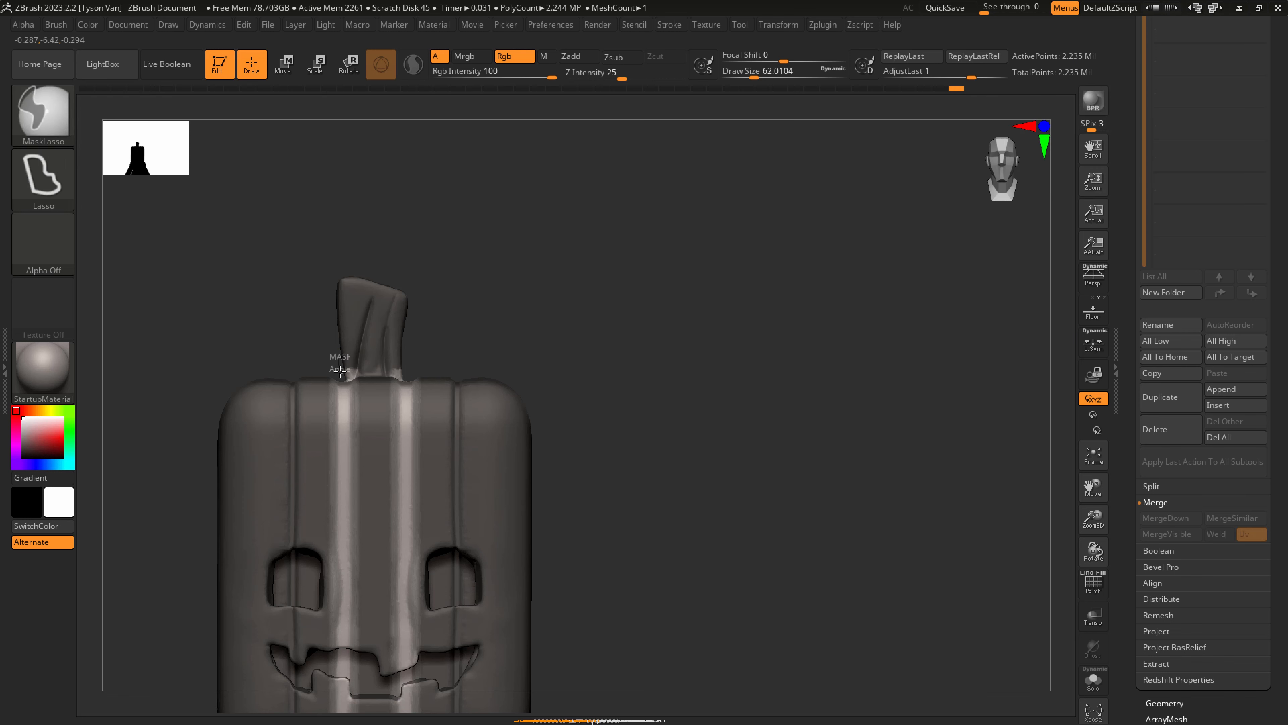
{"action": "left_click_drag", "start_coordinate": [390, 380], "coordinate": [397, 328], "text": "ctrl"}
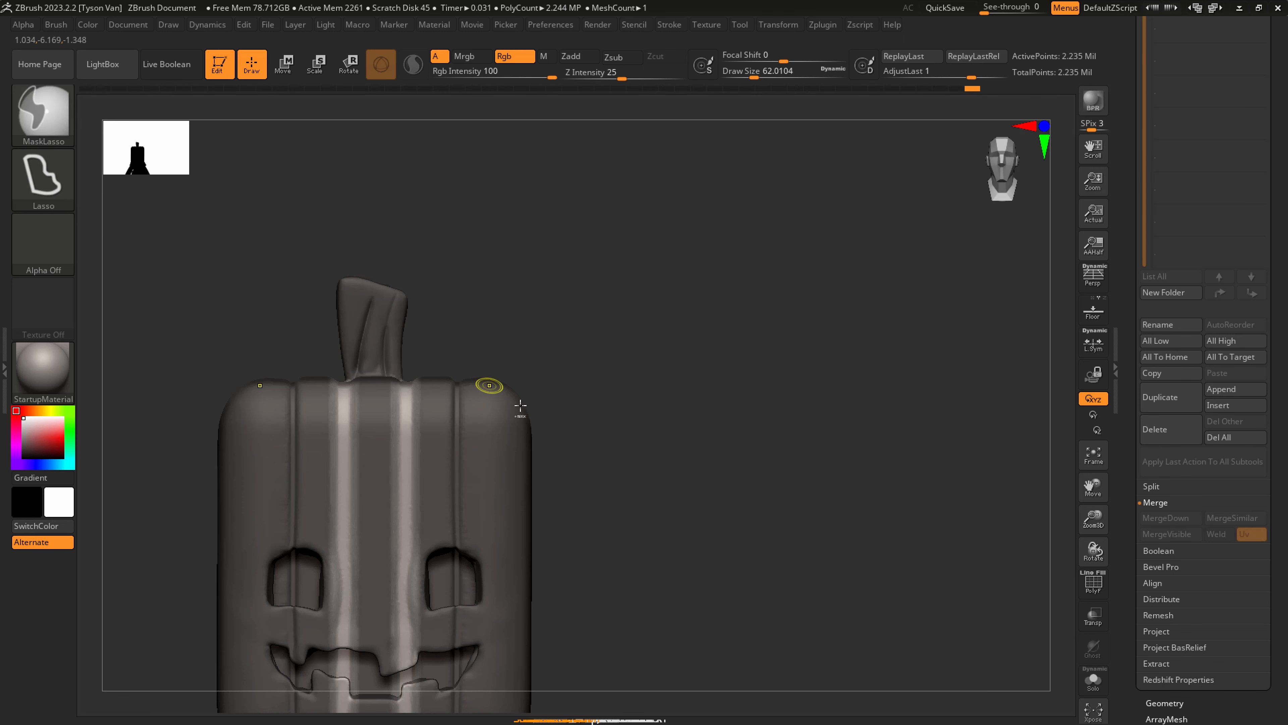
{"action": "left_click_drag", "start_coordinate": [546, 322], "coordinate": [581, 201], "text": "alt"}
{"action": "key", "text": "ctrl"}
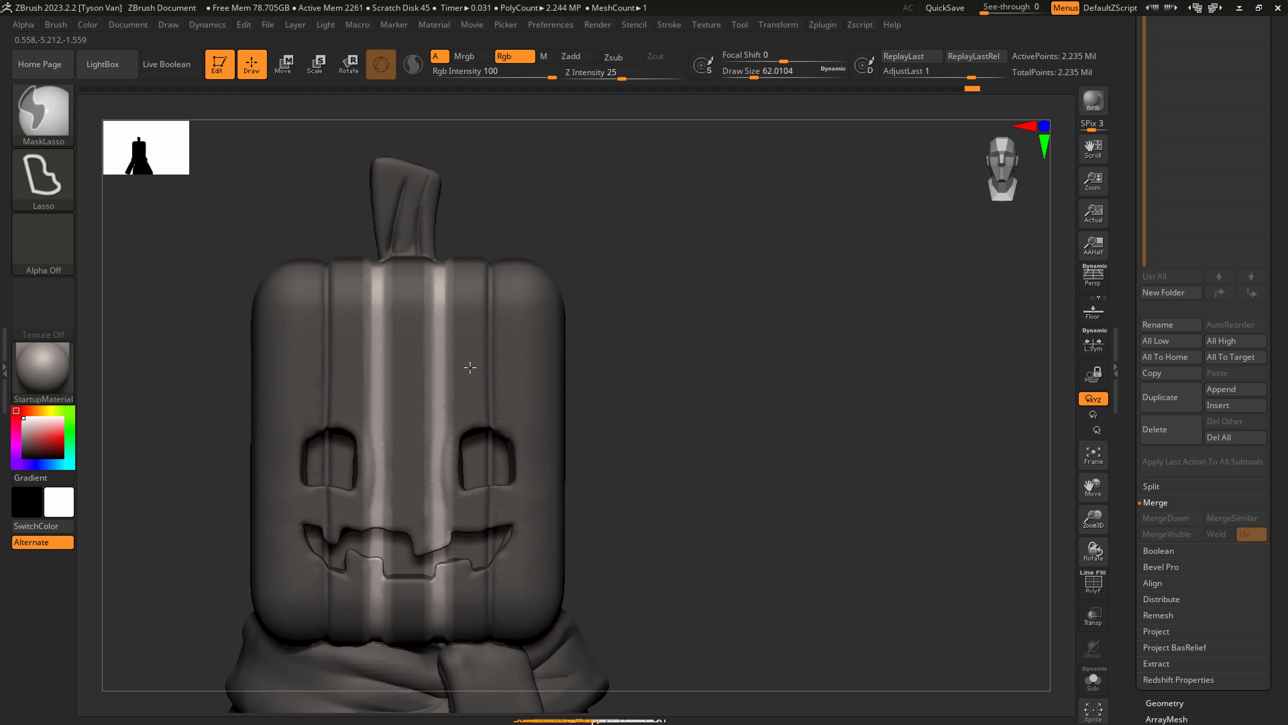
Centre the Scale gizmo on the unmasked inner bands, scale them along X to narrow the grooves, and clear the mask.
{"action": "left_click", "coordinate": [325, 69]}
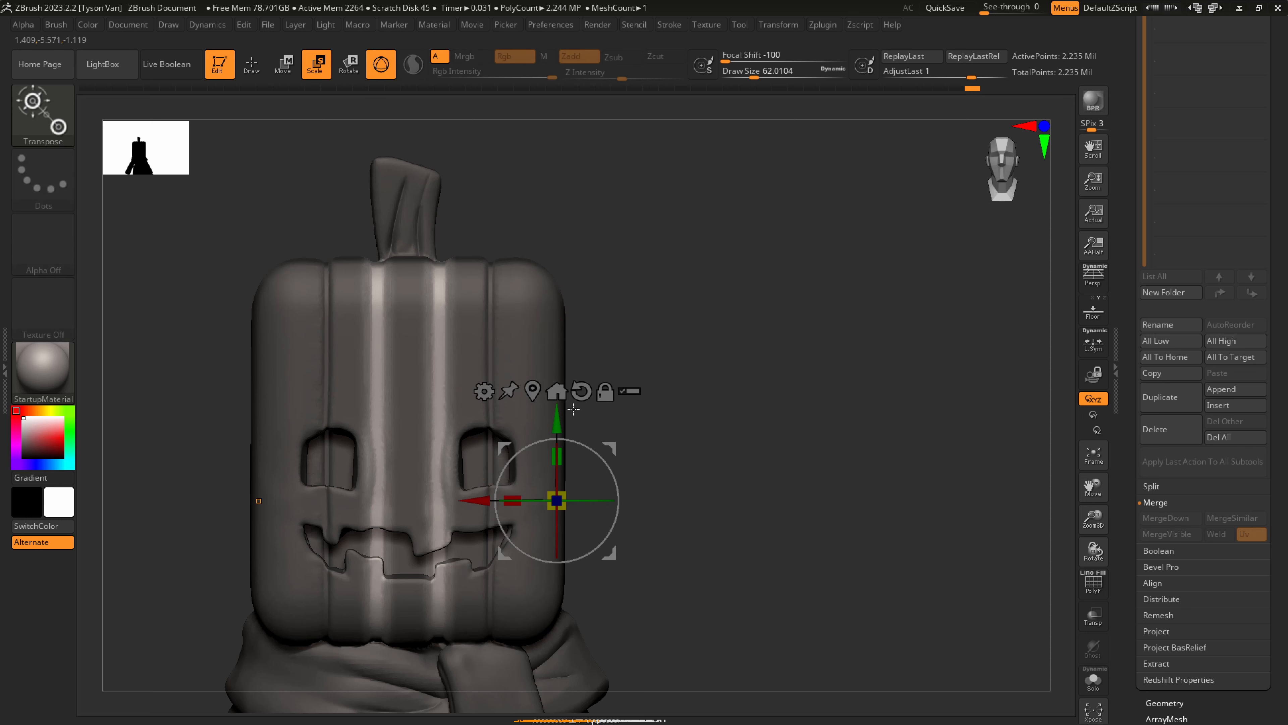
{"action": "left_click", "coordinate": [532, 388]}
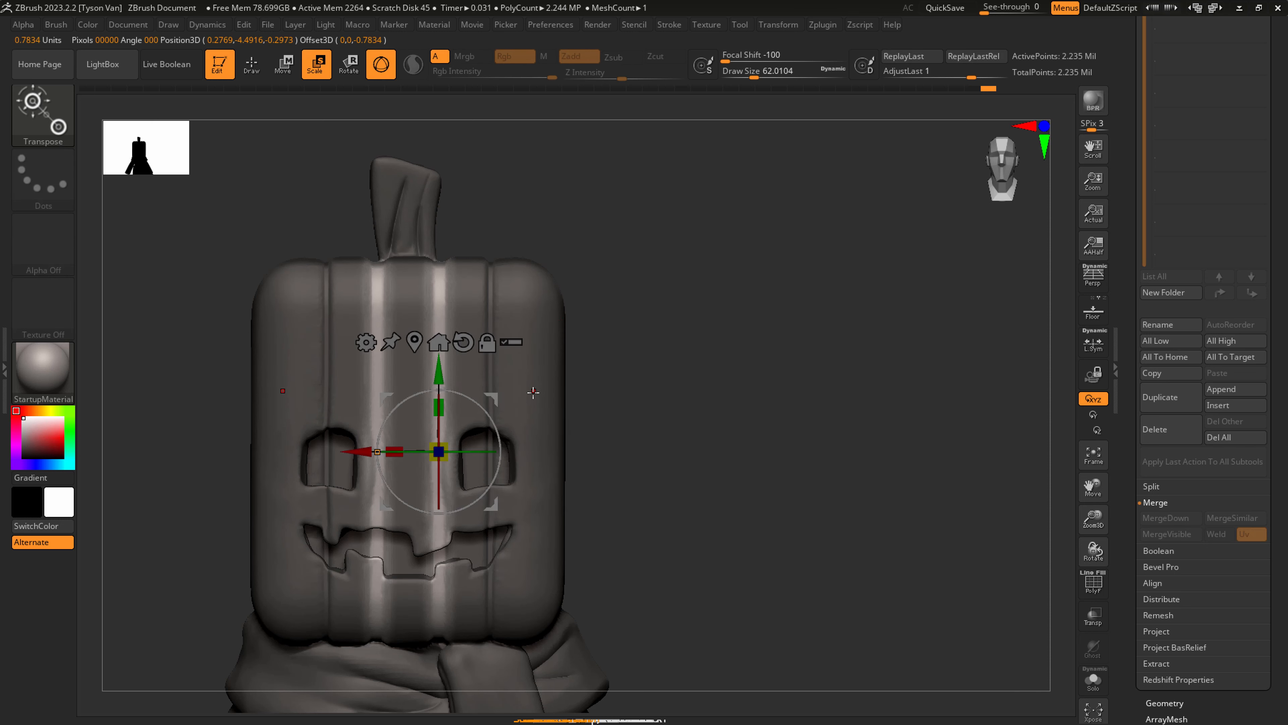
{"action": "left_click_drag", "start_coordinate": [398, 455], "coordinate": [480, 455]}
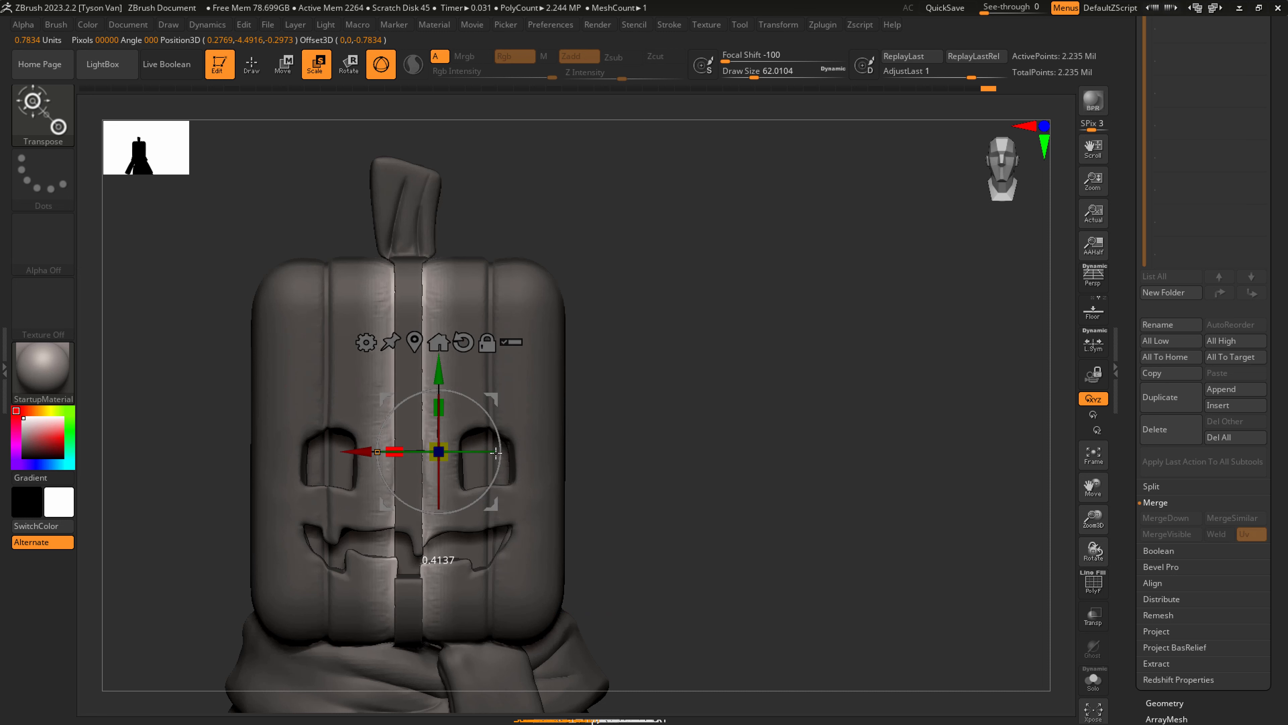
{"action": "left_click_drag", "start_coordinate": [367, 452], "coordinate": [383, 451]}
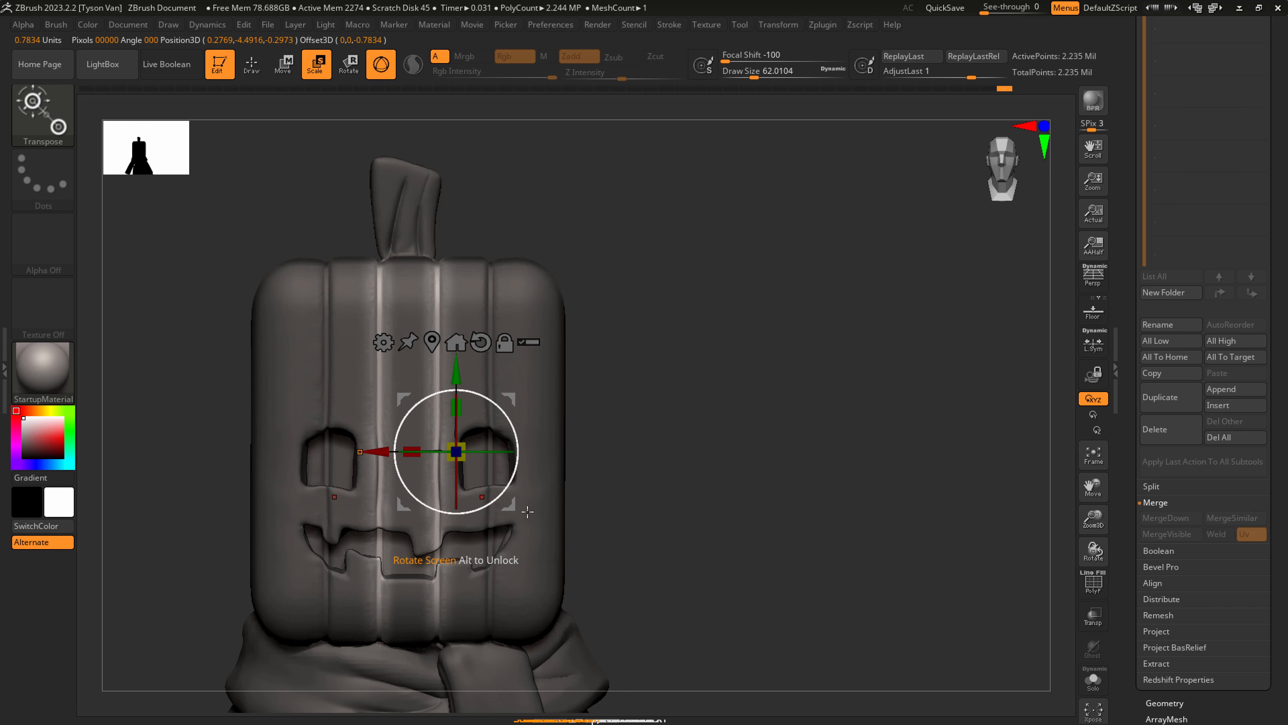
{"action": "key", "text": "q"}
{"action": "left_click_drag", "start_coordinate": [630, 524], "coordinate": [523, 509], "text": "alt"}
Smooth the grooves across the pumpkin head, including around the eyes and mouth, with the Smooth brush at draw size 163.
{"action": "mouse_move", "coordinate": [531, 509]}
{"action": "right_mouse_down", "text": "shift"}
{"action": "mouse_move", "coordinate": [515, 469]}
{"action": "mouse_move", "coordinate": [514, 486]}
{"action": "right_mouse_up", "text": "shift"}
{"action": "key", "text": "s"}
{"action": "left_click_drag", "start_coordinate": [514, 486], "coordinate": [517, 486]}
{"action": "key", "text": "shift"}
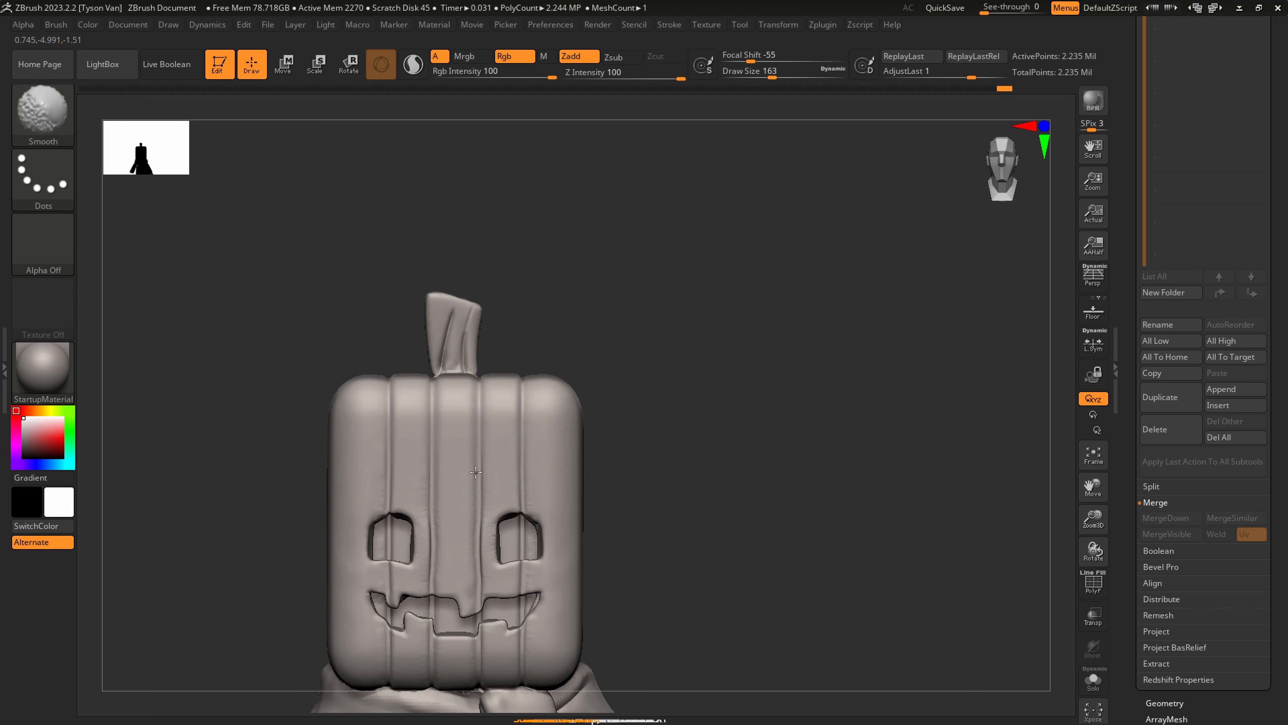
{"action": "left_click_drag", "start_coordinate": [476, 507], "coordinate": [490, 562], "text": "shift"}
{"action": "left_click_drag", "start_coordinate": [527, 481], "coordinate": [528, 482], "text": "shift"}
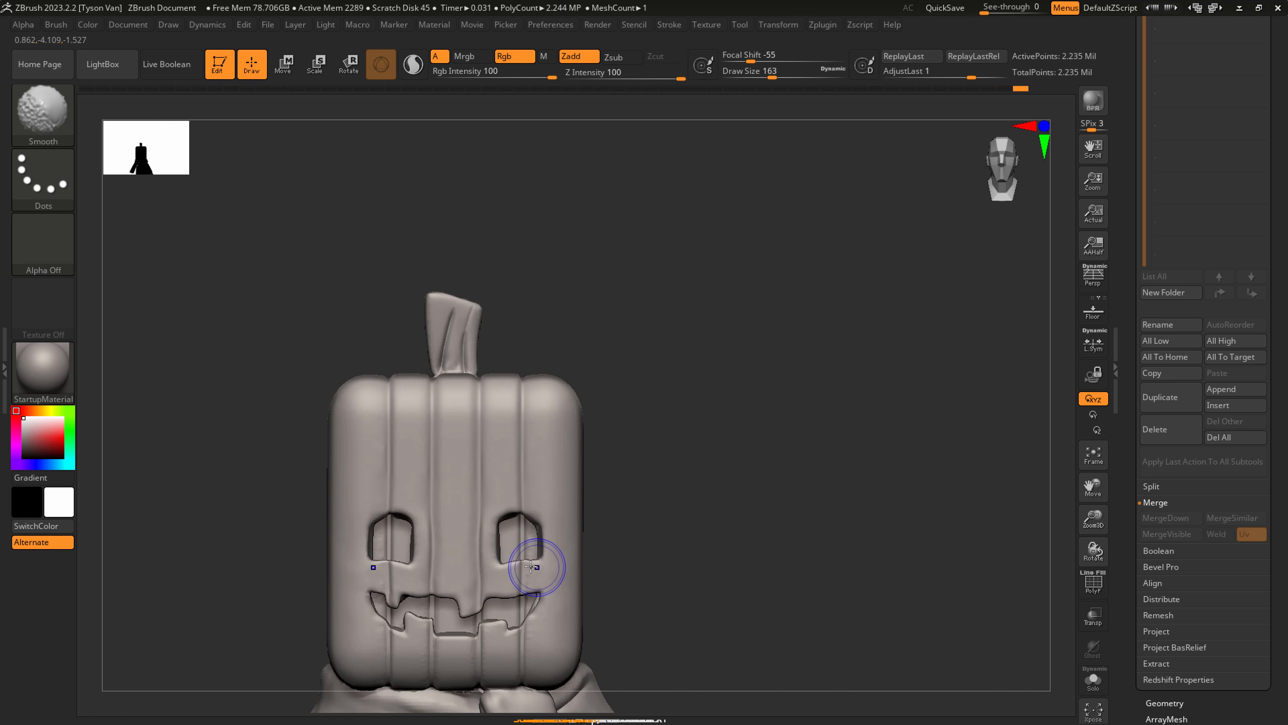
{"action": "left_click_drag", "start_coordinate": [539, 568], "coordinate": [524, 665], "text": "shift"}
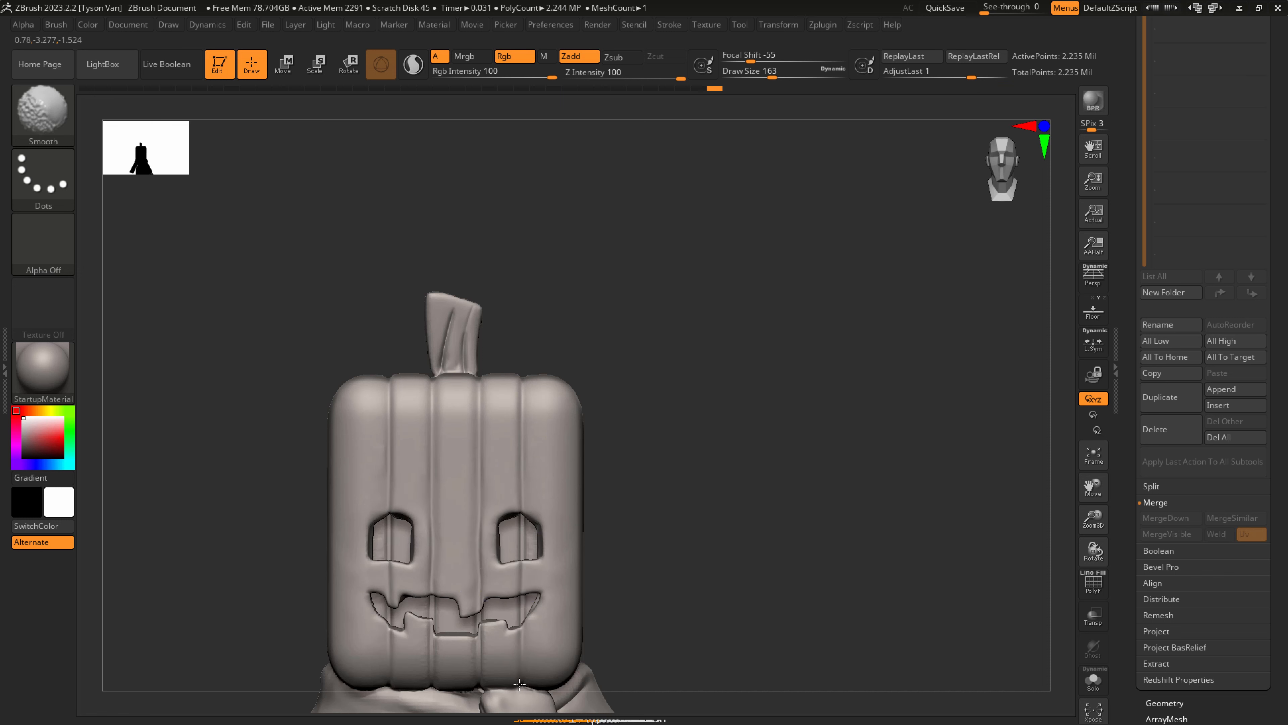
{"action": "right_click_drag", "start_coordinate": [512, 618], "coordinate": [479, 589], "text": "ctrl"}
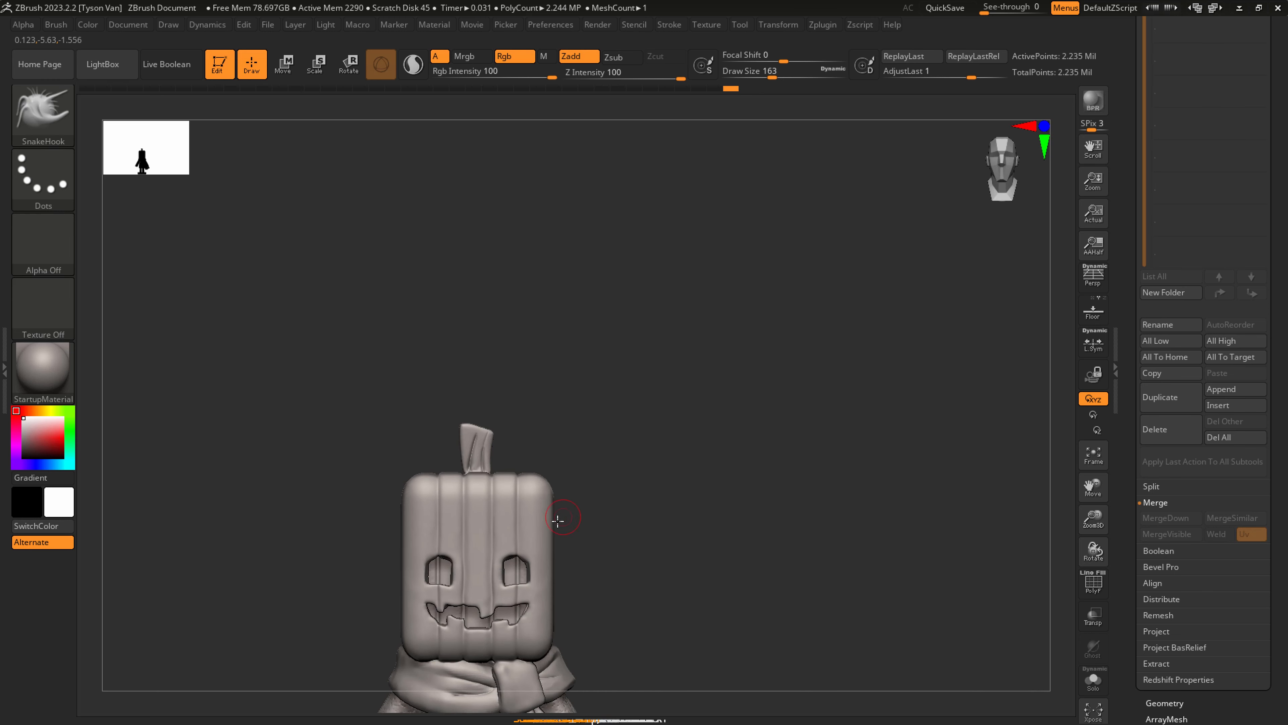
{"action": "right_click_drag", "start_coordinate": [558, 519], "coordinate": [497, 530]}
{"action": "mouse_move", "coordinate": [570, 515]}
{"action": "right_mouse_down", "text": "alt"}
{"action": "mouse_move", "coordinate": [517, 454]}
{"action": "mouse_move", "coordinate": [489, 347]}
{"action": "right_mouse_up", "text": "alt"}
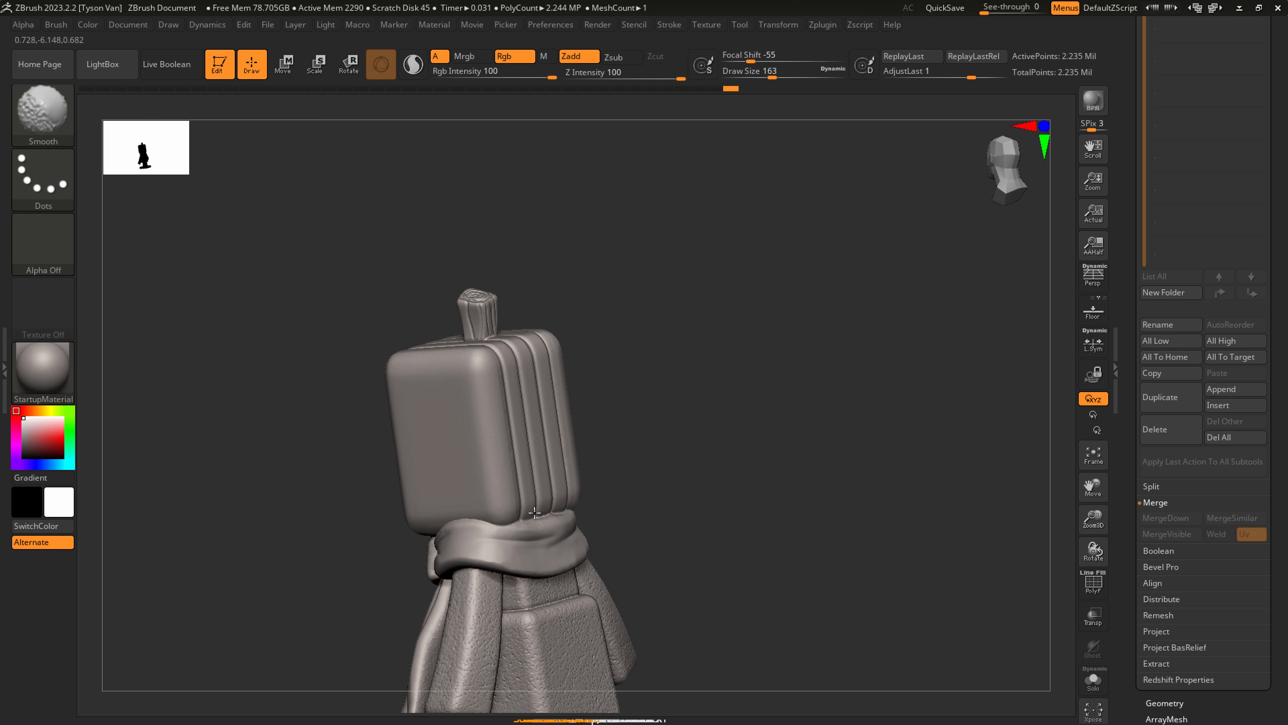
{"action": "mouse_move", "coordinate": [546, 522]}
{"action": "right_mouse_down", "text": "shift"}
{"action": "mouse_move", "coordinate": [606, 512]}
{"action": "mouse_move", "coordinate": [553, 561]}
{"action": "right_mouse_up", "text": "shift"}
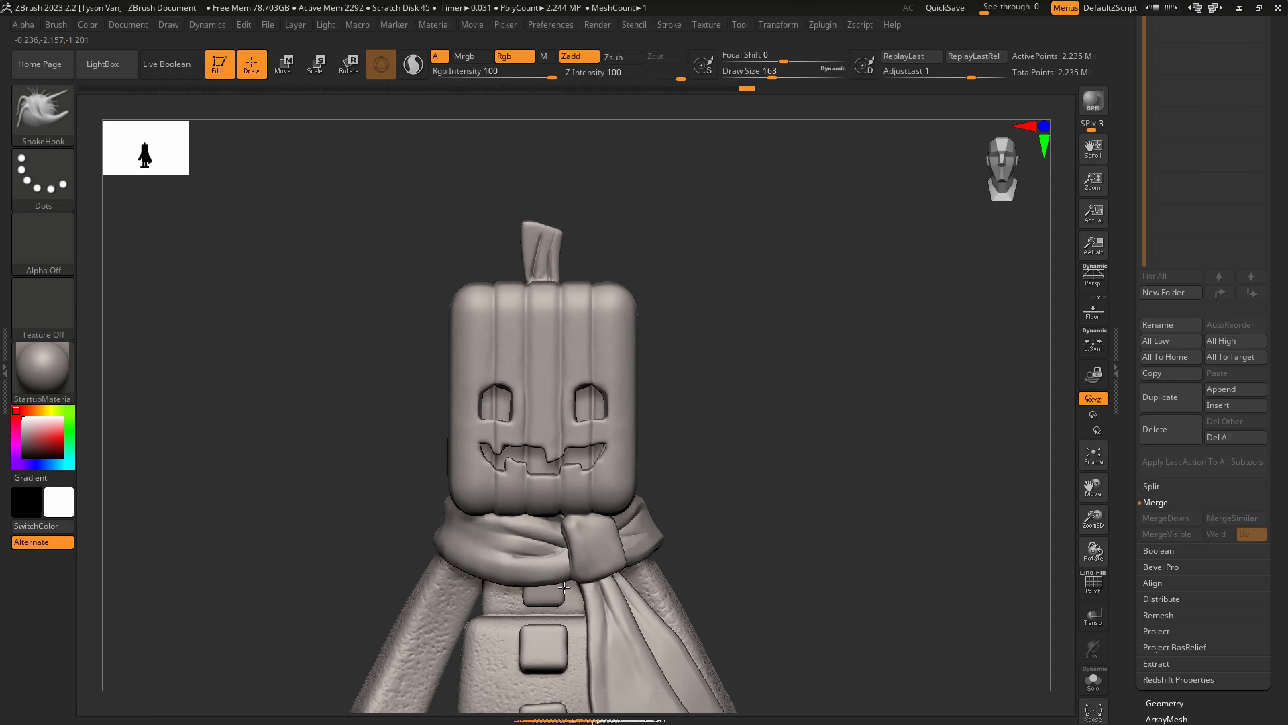
Carve the scarf creases beside the knot with the DamStandard brush at draw size about 120, and smooth the strokes.
{"action": "right_click_drag", "start_coordinate": [664, 533], "coordinate": [588, 533], "text": "ctrl"}
{"action": "key", "text": "b"}
{"action": "key", "text": "d"}
{"action": "key", "text": "s"}
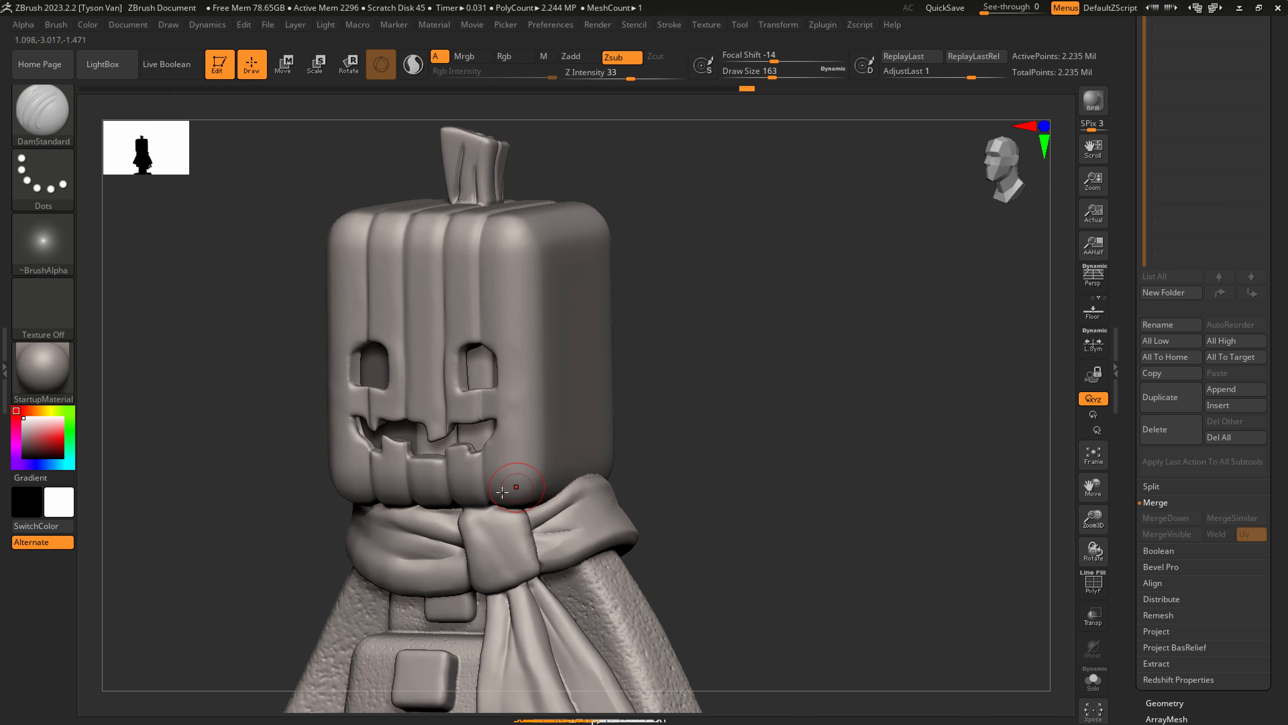
{"action": "key", "text": "s"}
{"action": "left_click_drag", "start_coordinate": [446, 541], "coordinate": [393, 556]}
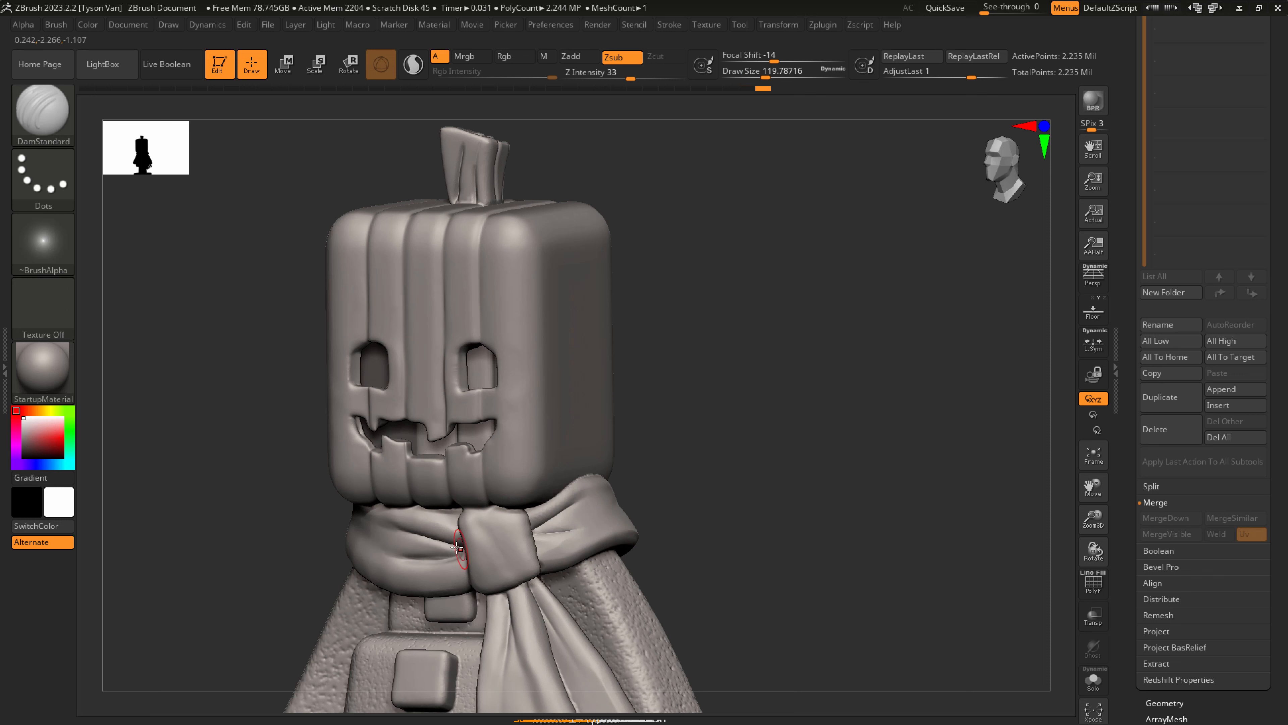
{"action": "key", "text": "shift"}
{"action": "left_click_drag", "start_coordinate": [450, 567], "coordinate": [522, 480], "text": "shift"}
Turn perspective back on and save the tool as the next version, snowman_004.
{"action": "right_click_drag", "start_coordinate": [452, 563], "coordinate": [442, 459], "text": "ctrl"}
{"action": "right_click_drag", "start_coordinate": [667, 518], "coordinate": [678, 428], "text": "alt"}
{"action": "right_click_drag", "start_coordinate": [649, 498], "coordinate": [684, 467]}
{"action": "scroll", "coordinate": [1252, 210], "scroll_direction": "up", "scroll_amount": 5}
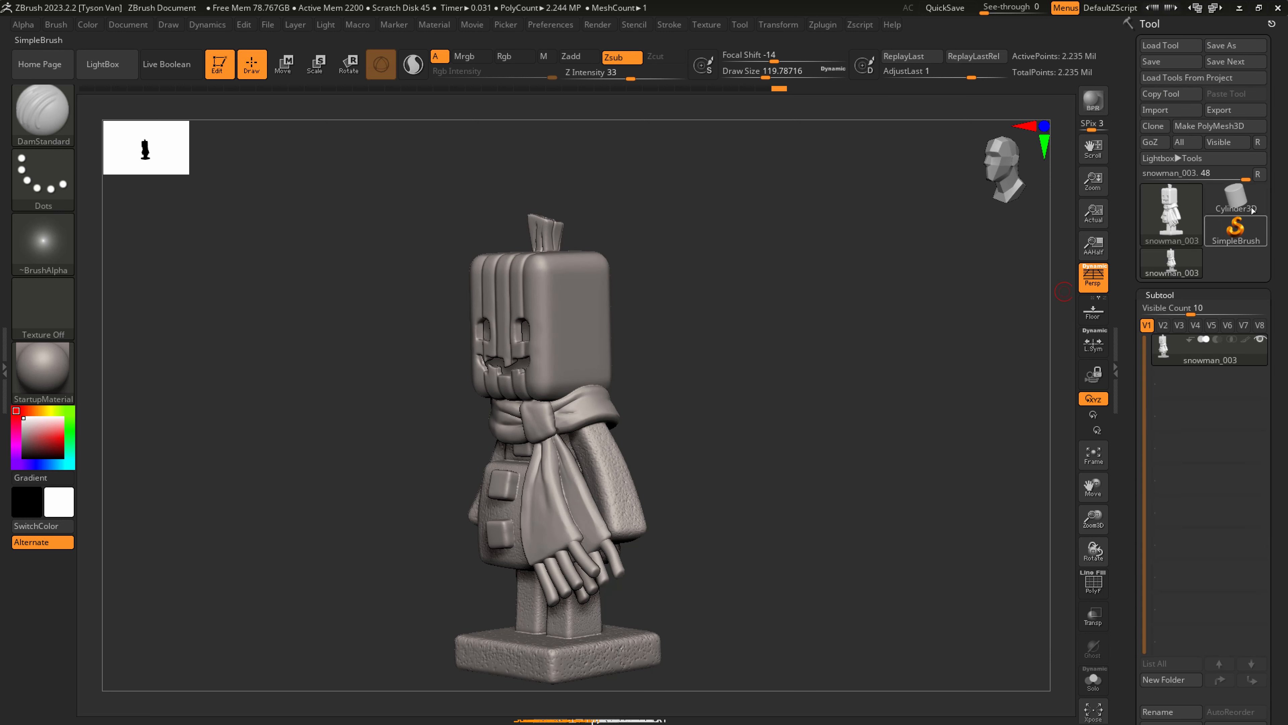
{"action": "left_click", "coordinate": [1220, 62]}
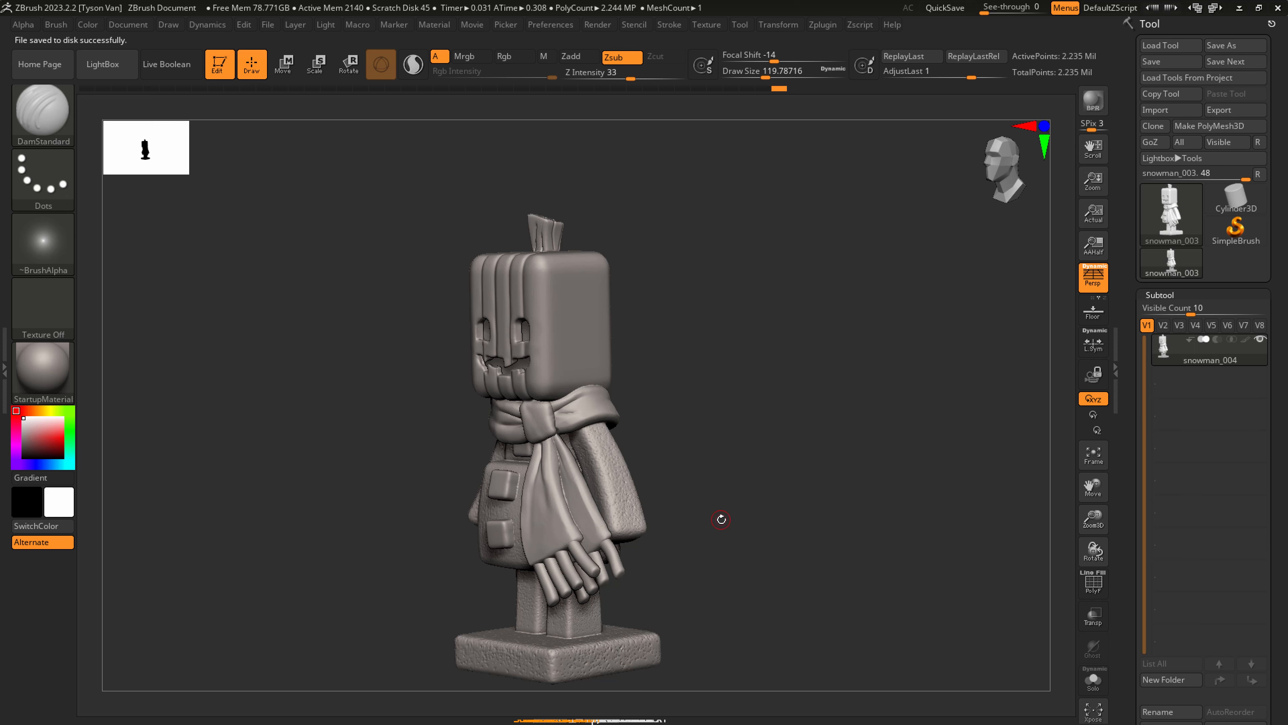
Compare the model with the Clip Studio Paint reference sketch, and bow the sleeves backward with SnakeHook at draw size about 724.
{"action": "key", "text": "alt+Tab"}
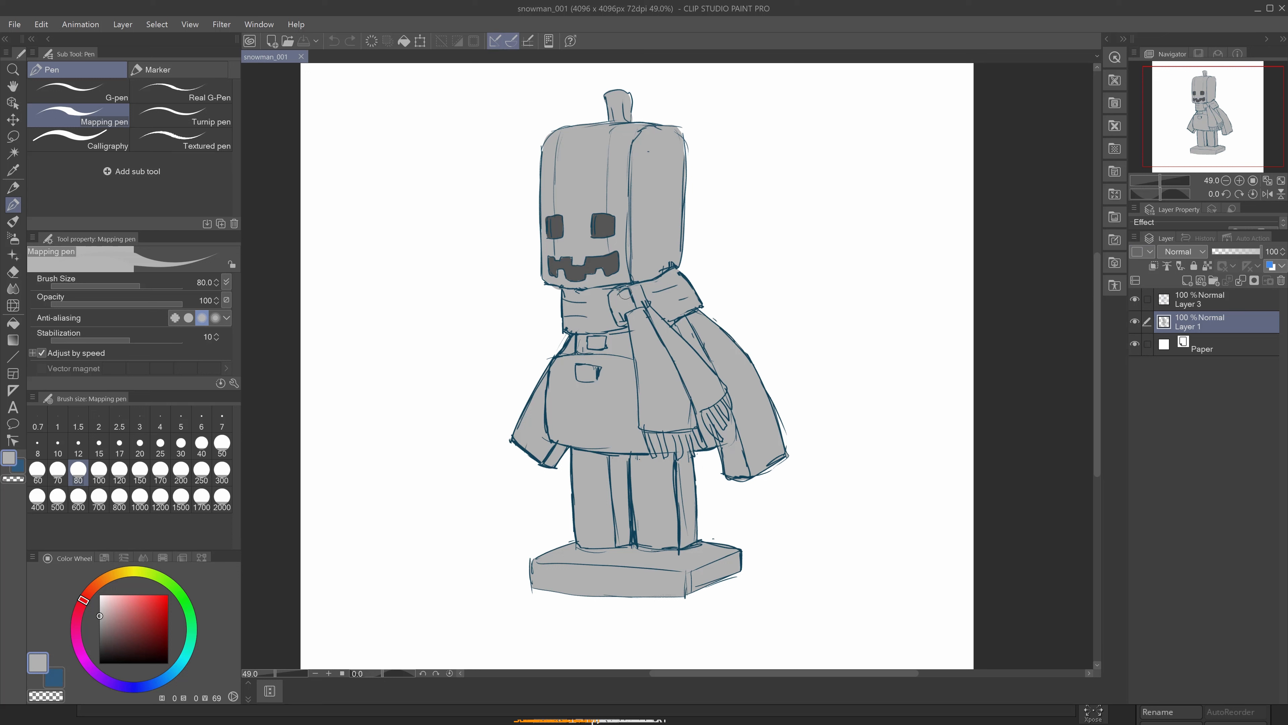
{"action": "key", "text": "alt+Tab"}
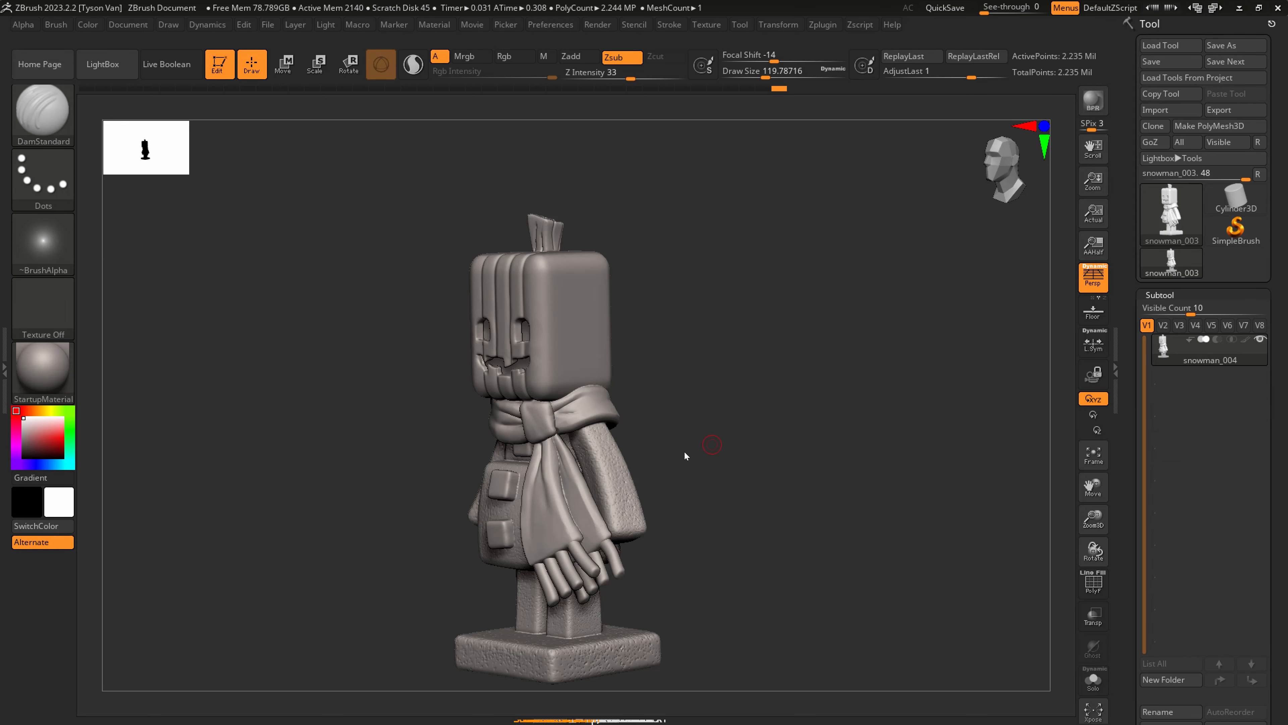
{"action": "mouse_move", "coordinate": [684, 454]}
{"action": "left_mouse_down"}
{"action": "mouse_move", "coordinate": [639, 521]}
{"action": "mouse_move", "coordinate": [696, 526]}
{"action": "left_mouse_up"}
{"action": "key", "text": "s"}
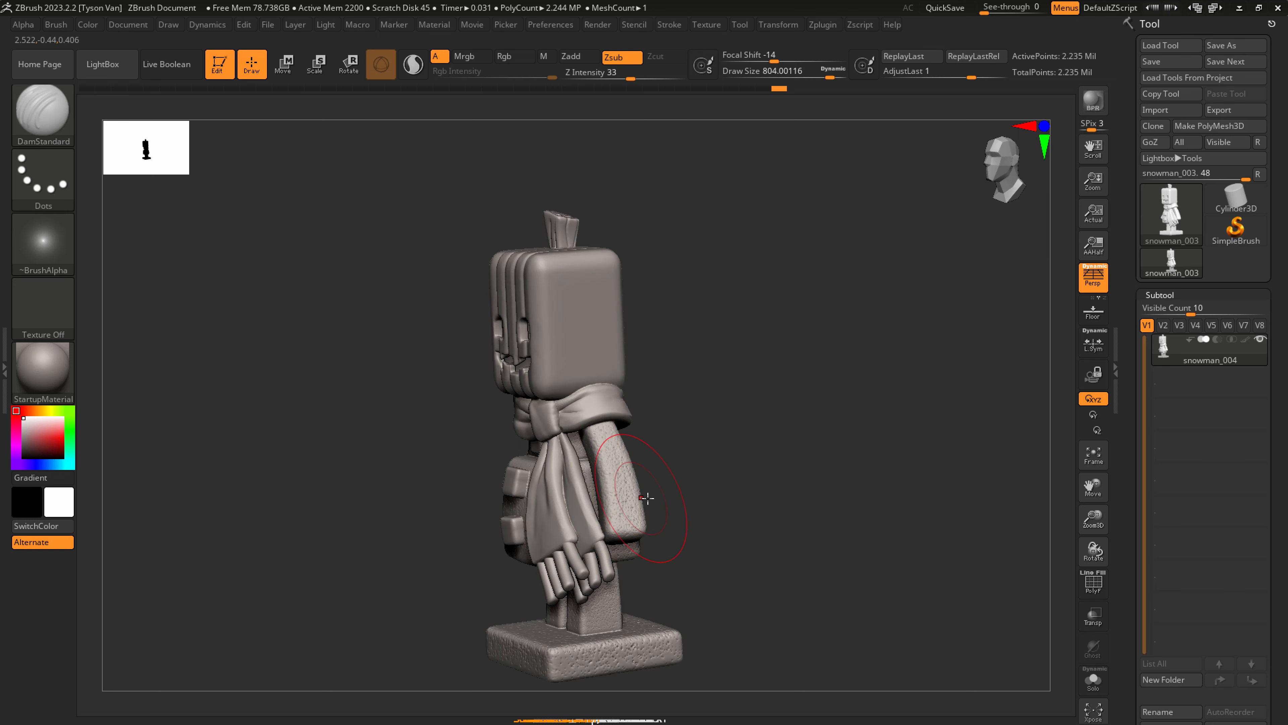
{"action": "mouse_move", "coordinate": [617, 500]}
{"action": "right_mouse_down"}
{"action": "mouse_move", "coordinate": [637, 498]}
{"action": "mouse_move", "coordinate": [643, 526]}
{"action": "right_mouse_up"}
{"action": "key", "text": "b"}
{"action": "key", "text": "s"}
{"action": "key", "text": "h"}
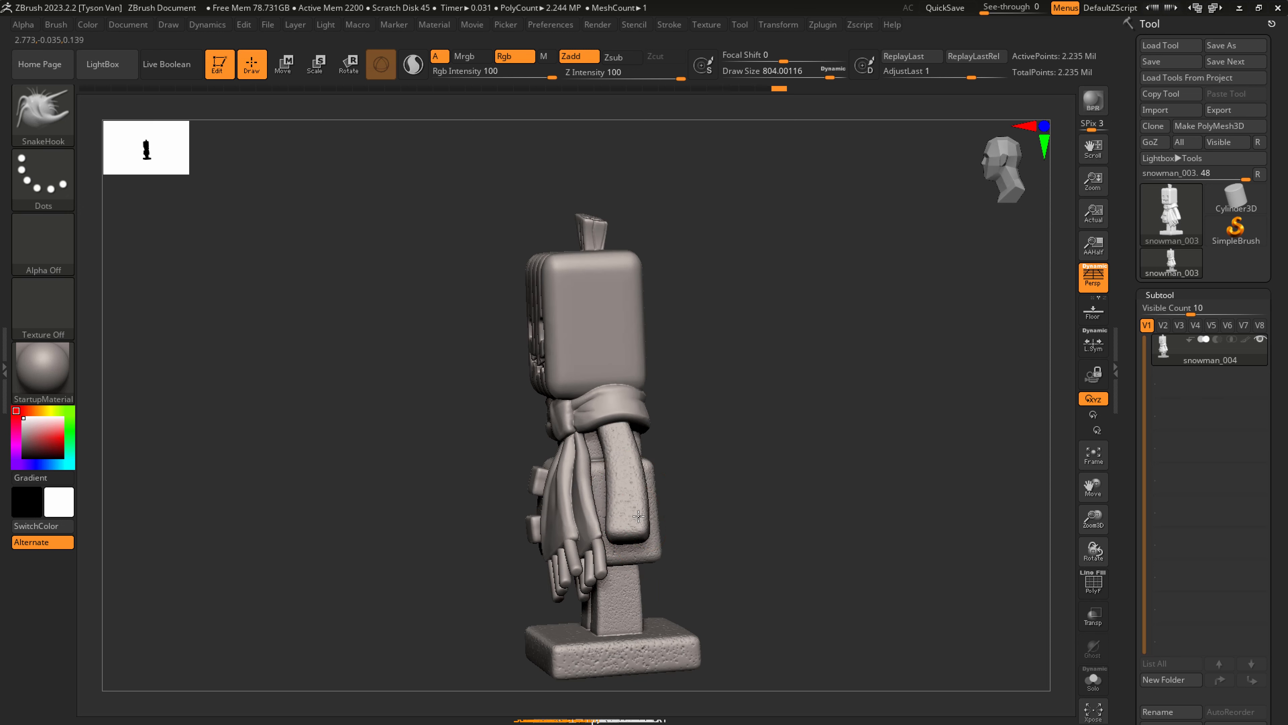
{"action": "key", "text": "bracketleft"}
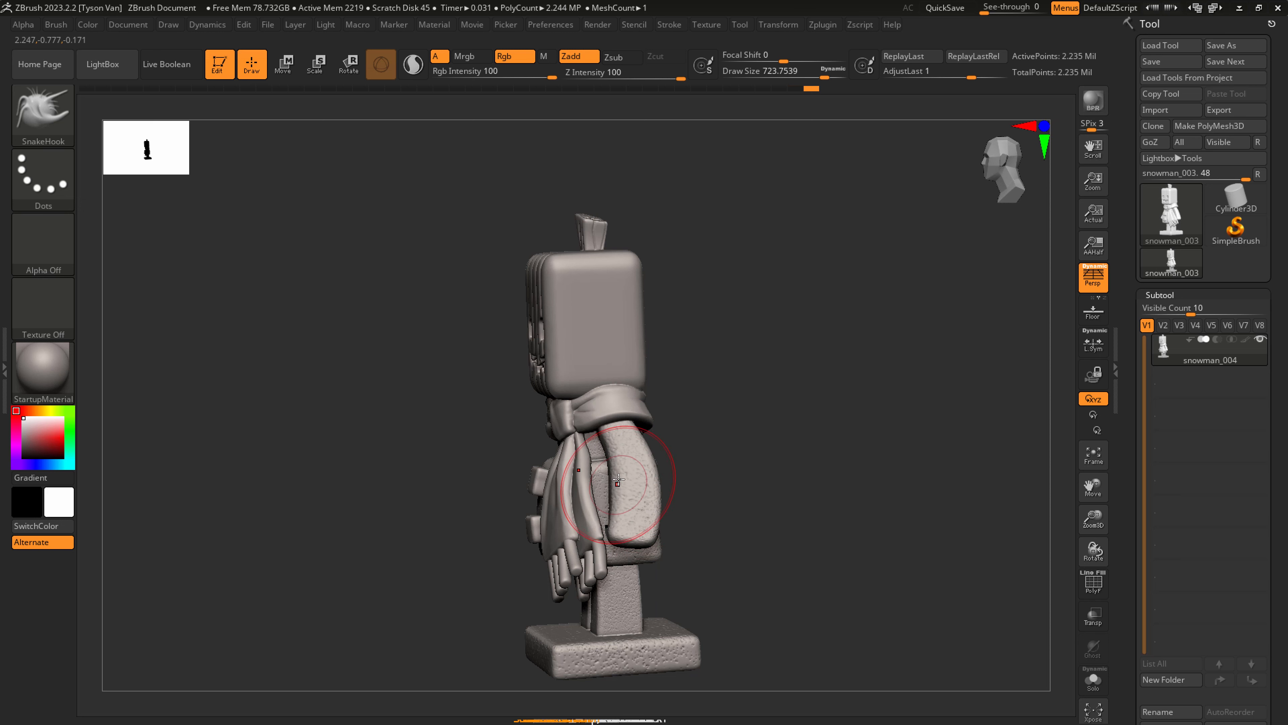
Increase the draw size to about 835 and curve the sleeves' lower ends further toward the front.
{"action": "right_click_drag", "start_coordinate": [624, 466], "coordinate": [649, 498]}
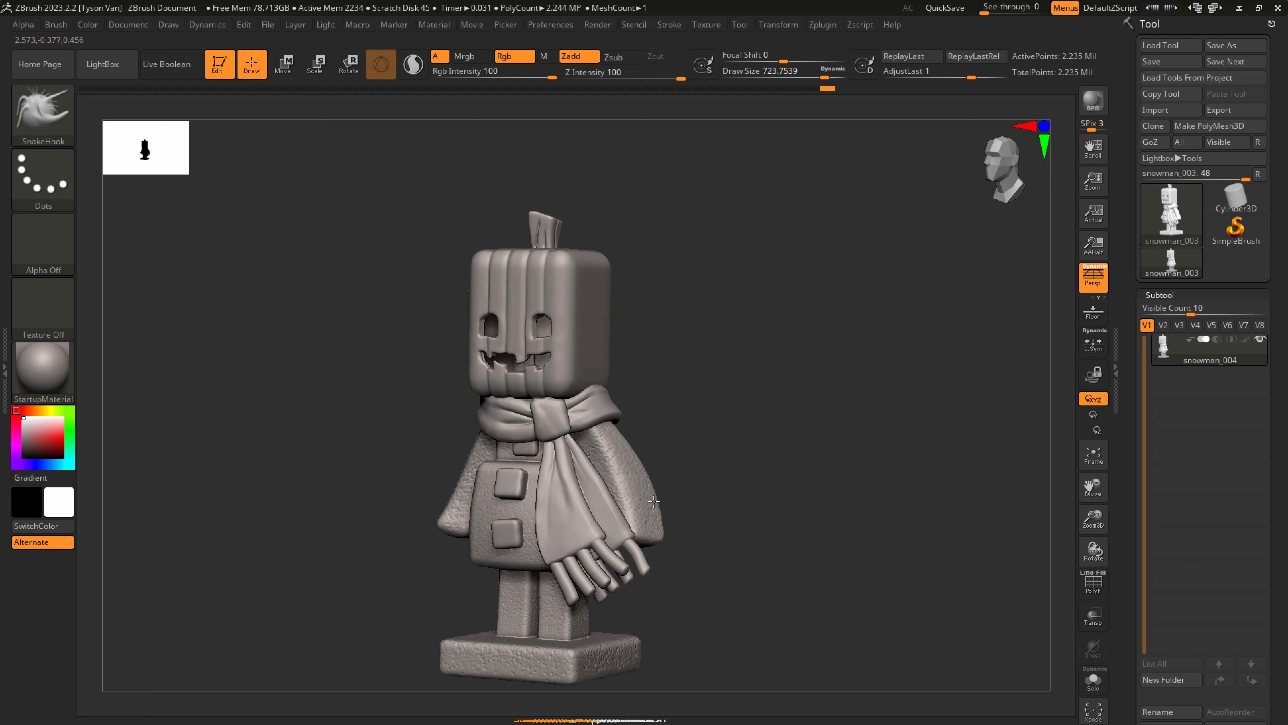
{"action": "right_click_drag", "start_coordinate": [644, 451], "coordinate": [675, 471]}
{"action": "left_click_drag", "start_coordinate": [677, 522], "coordinate": [681, 521]}
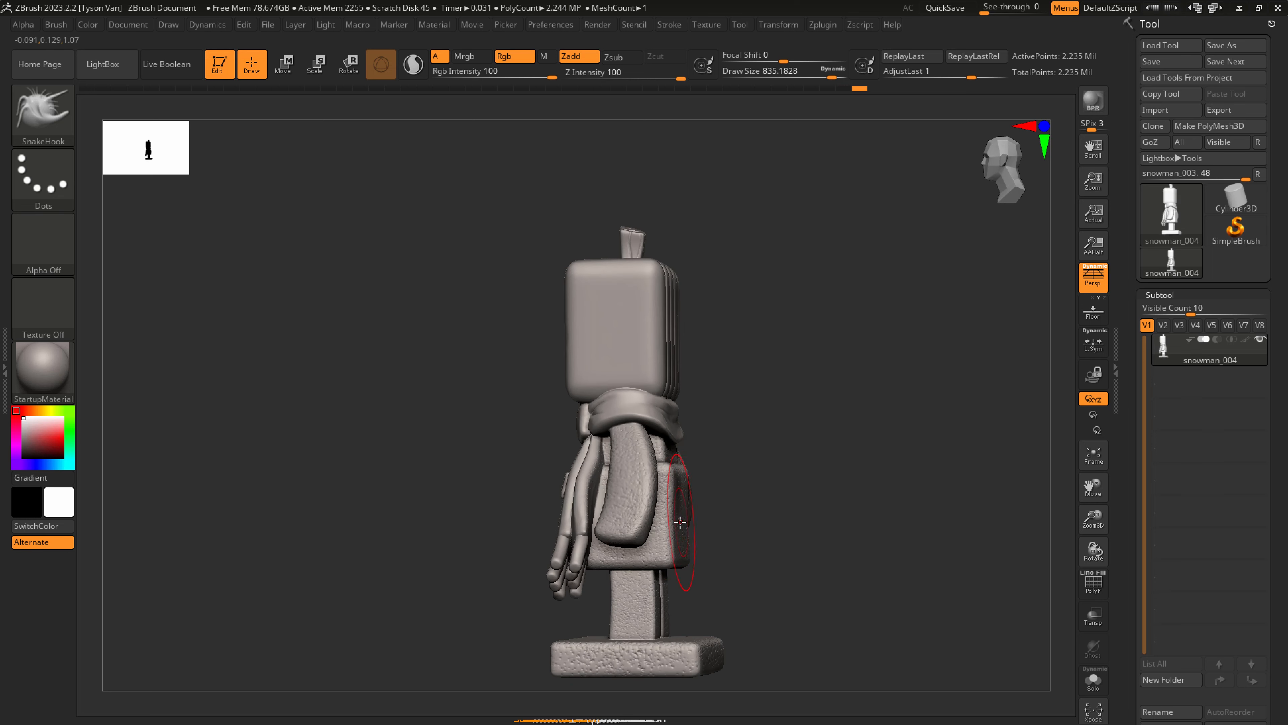
Turn off dynamic brush sizing and set the SnakeHook draw size to about 239.
{"action": "right_click_drag", "start_coordinate": [683, 512], "coordinate": [645, 515]}
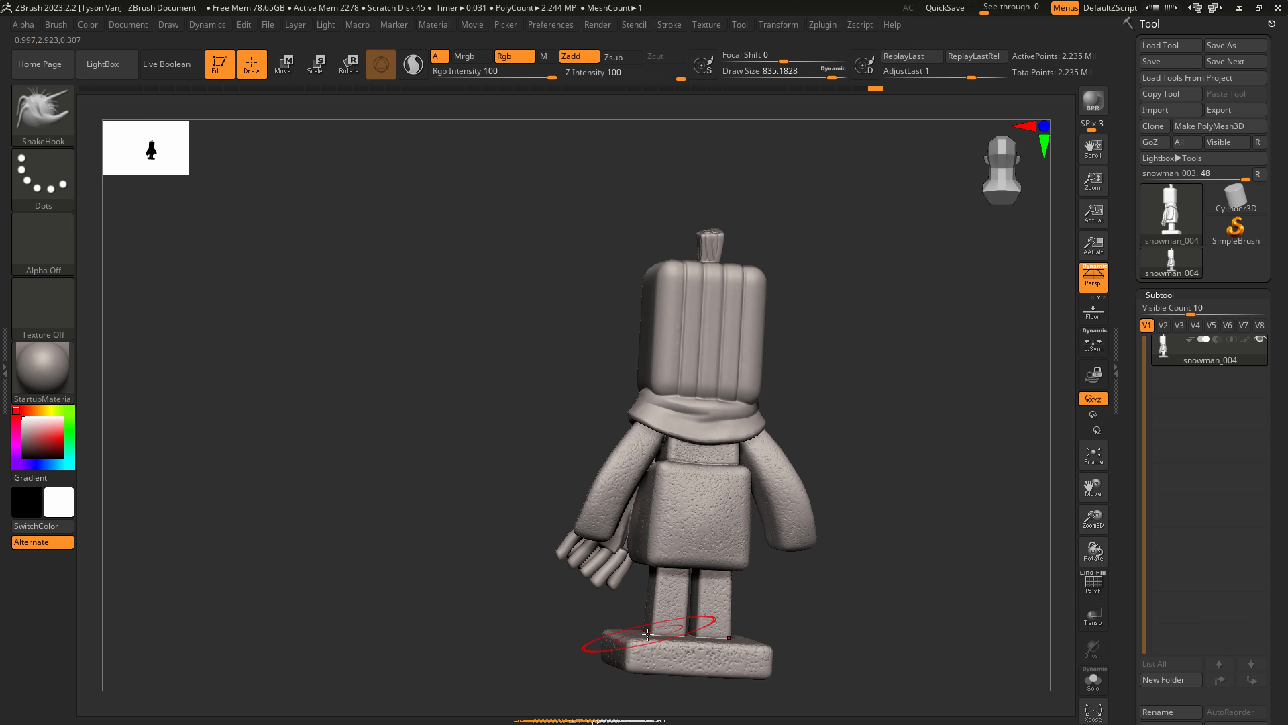
{"action": "right_click_drag", "start_coordinate": [653, 635], "coordinate": [662, 581]}
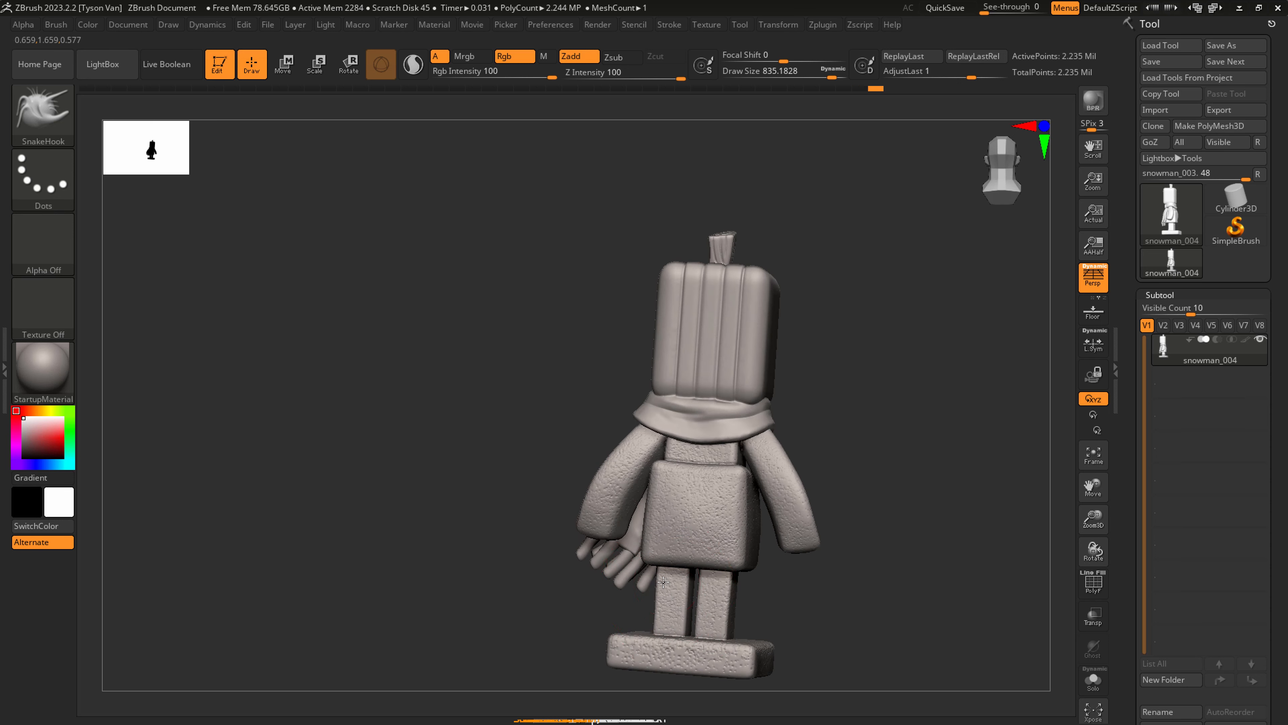
{"action": "right_click_drag", "start_coordinate": [741, 546], "coordinate": [695, 551]}
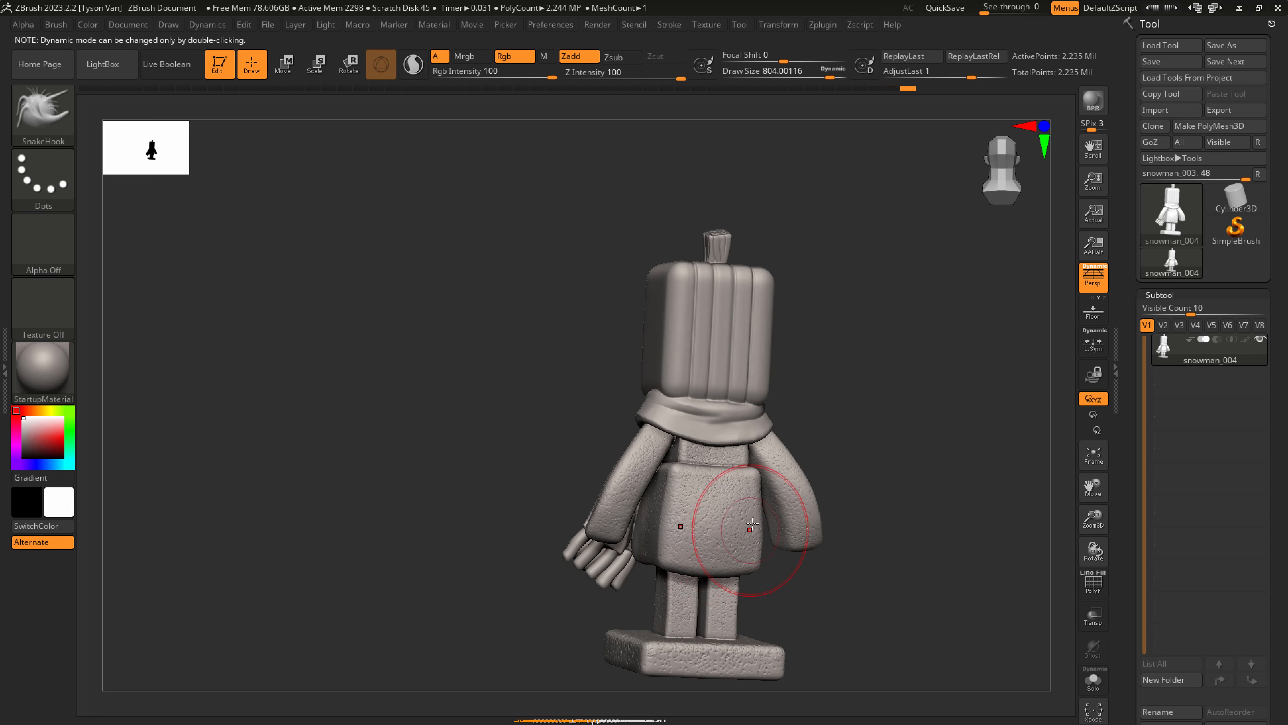
{"action": "mouse_move", "coordinate": [753, 475]}
{"action": "right_mouse_down"}
{"action": "mouse_move", "coordinate": [781, 500]}
{"action": "mouse_move", "coordinate": [796, 495]}
{"action": "mouse_move", "coordinate": [805, 426]}
{"action": "mouse_move", "coordinate": [714, 414]}
{"action": "right_mouse_up"}
{"action": "key", "text": "s"}
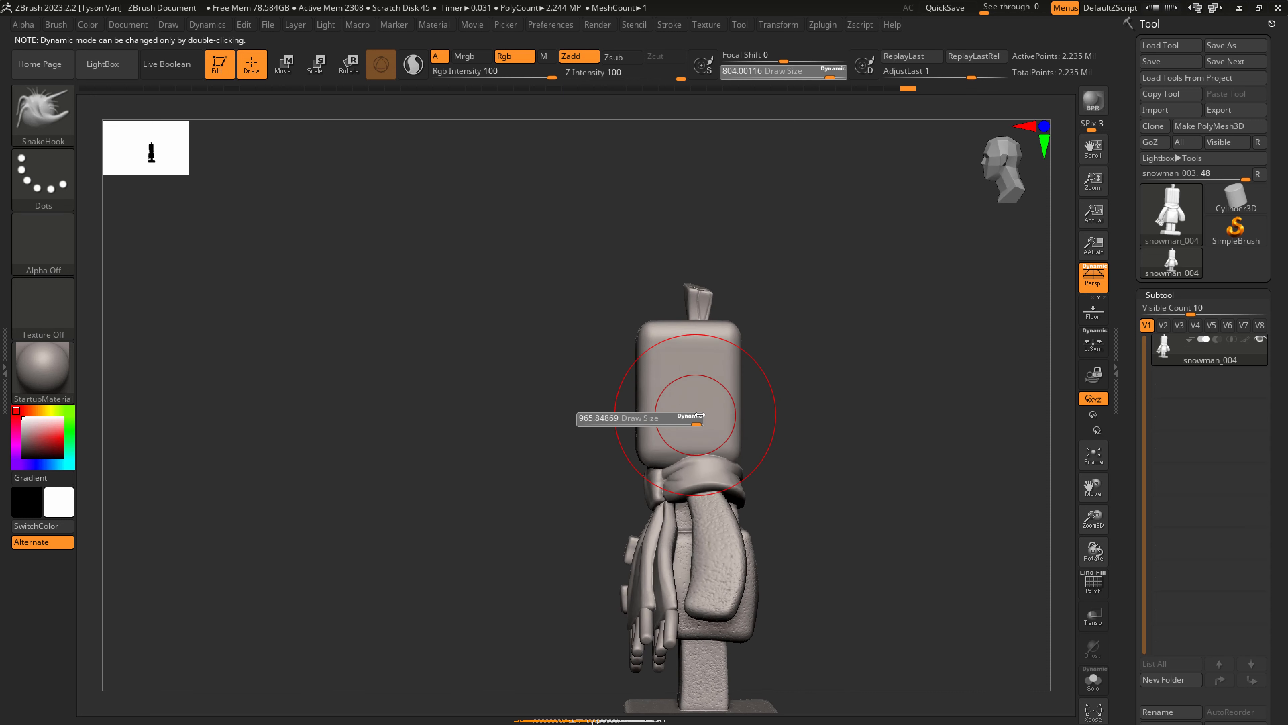
{"action": "left_click_drag", "start_coordinate": [690, 417], "coordinate": [719, 412]}
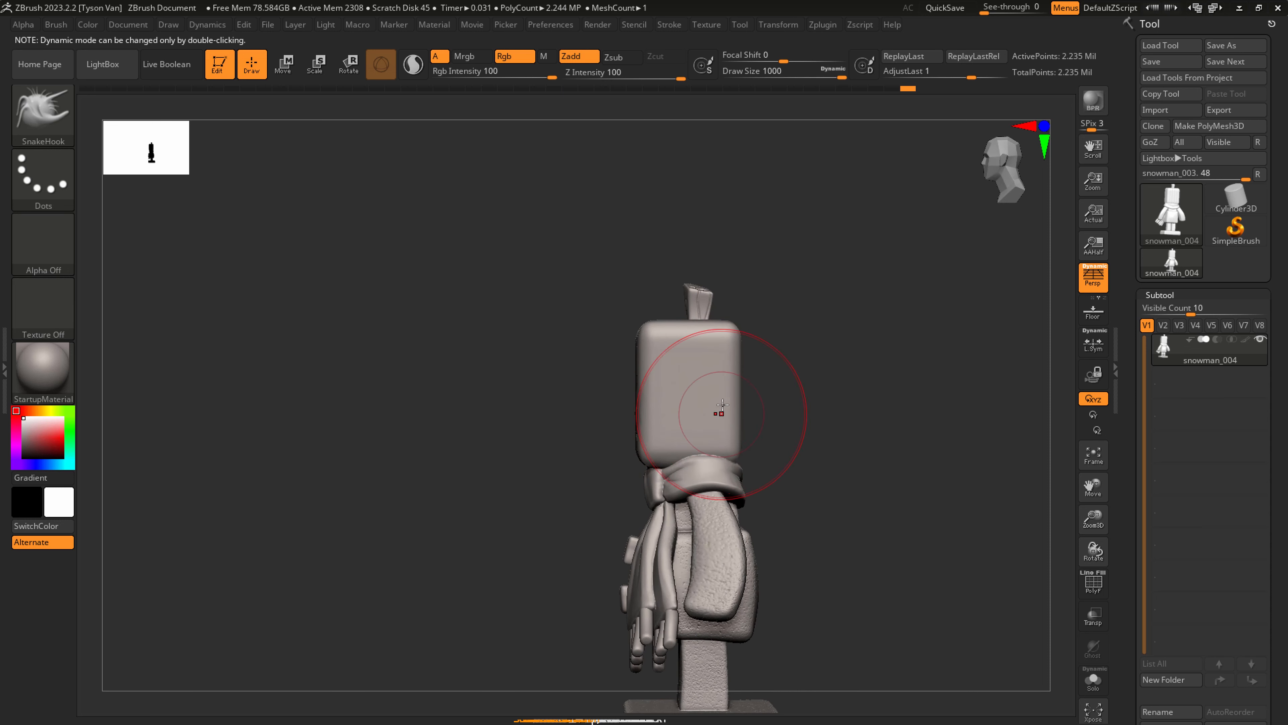
{"action": "left_click", "coordinate": [835, 73]}
{"action": "key", "text": "s"}
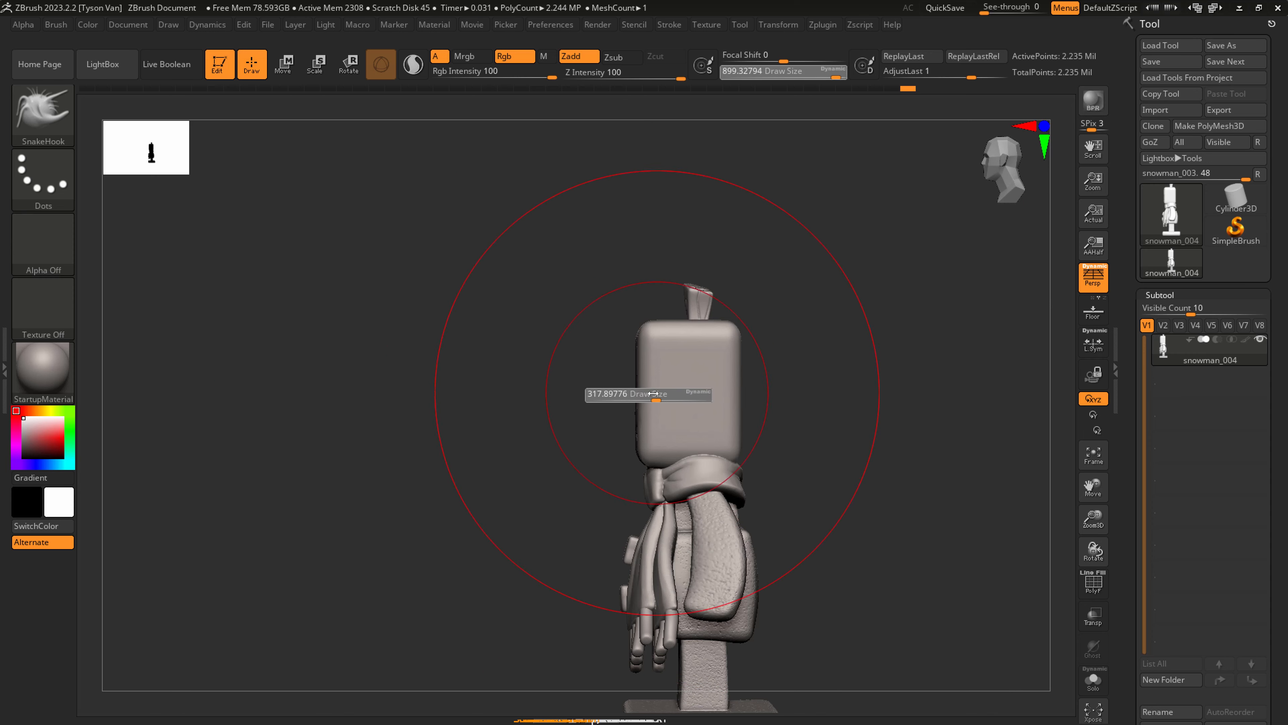
{"action": "left_click_drag", "start_coordinate": [699, 395], "coordinate": [616, 399]}
{"action": "right_click_drag", "start_coordinate": [617, 399], "coordinate": [619, 402]}
{"action": "key", "text": "s"}
{"action": "left_click_drag", "start_coordinate": [640, 400], "coordinate": [643, 400]}
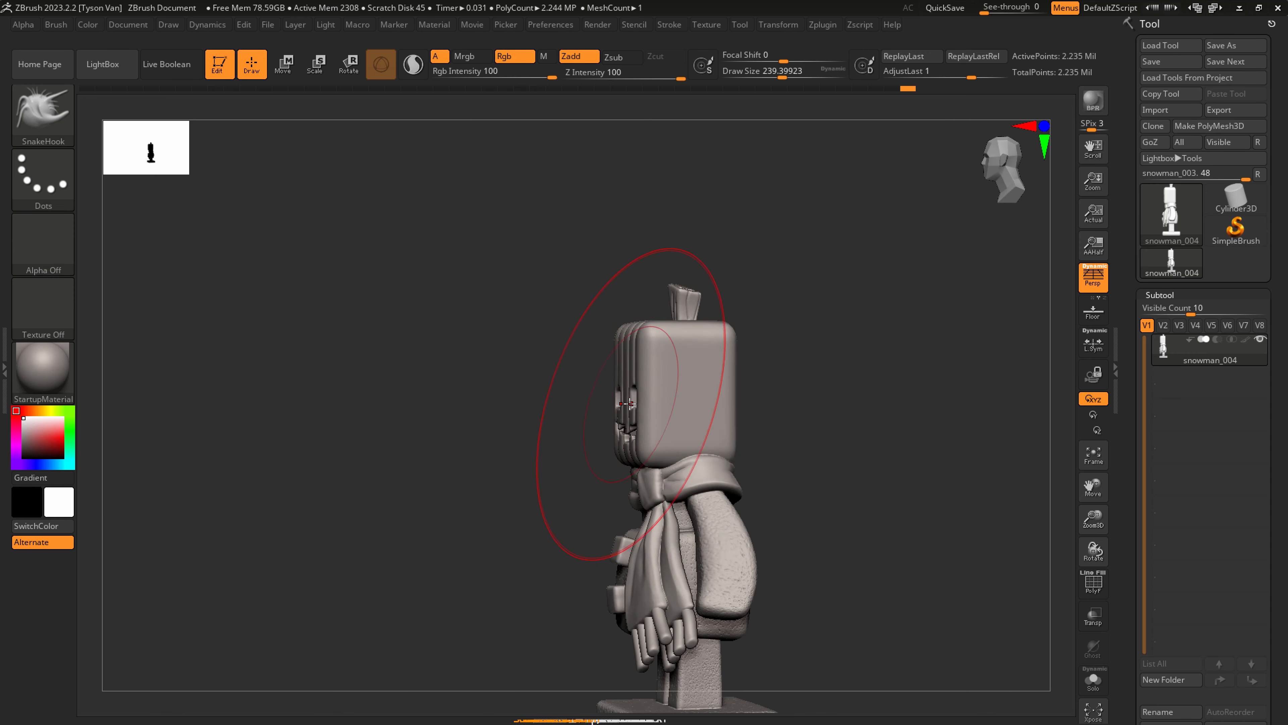
Curve the figure's side profile with SnakeHook, rounding the coat's back and pulling in the scarf, at draw sizes of about 239, 94 and 177.
{"action": "mouse_move", "coordinate": [624, 403]}
{"action": "right_mouse_down"}
{"action": "mouse_move", "coordinate": [733, 387]}
{"action": "mouse_move", "coordinate": [641, 322]}
{"action": "right_mouse_up"}
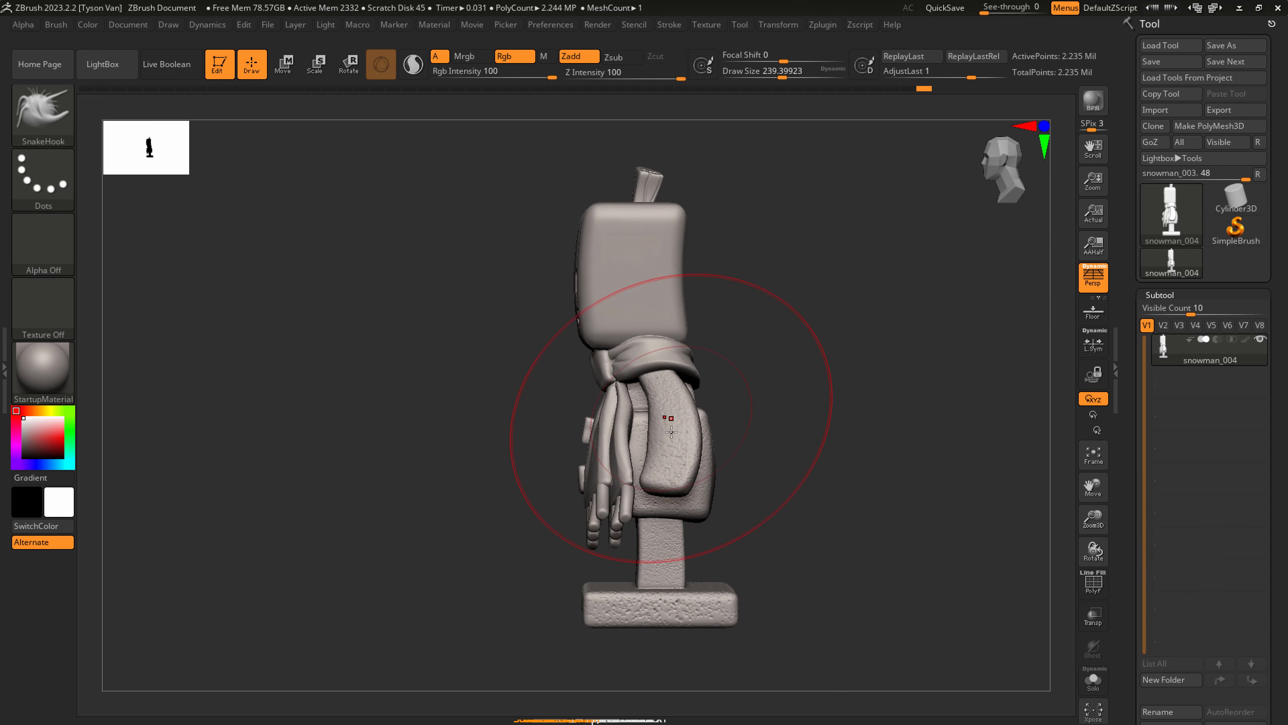
{"action": "mouse_move", "coordinate": [643, 582]}
{"action": "right_mouse_down"}
{"action": "mouse_move", "coordinate": [748, 521]}
{"action": "mouse_move", "coordinate": [747, 510]}
{"action": "mouse_move", "coordinate": [659, 512]}
{"action": "right_mouse_up"}
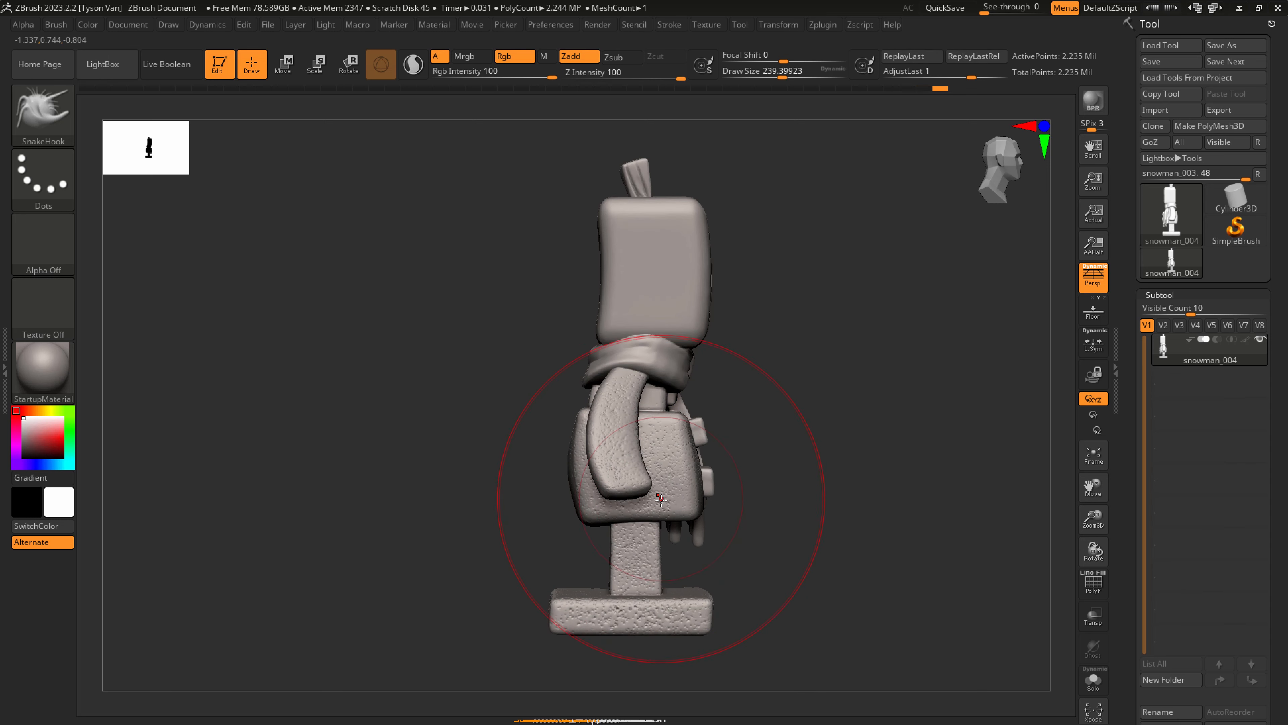
{"action": "key", "text": "s"}
{"action": "left_click_drag", "start_coordinate": [650, 510], "coordinate": [631, 512]}
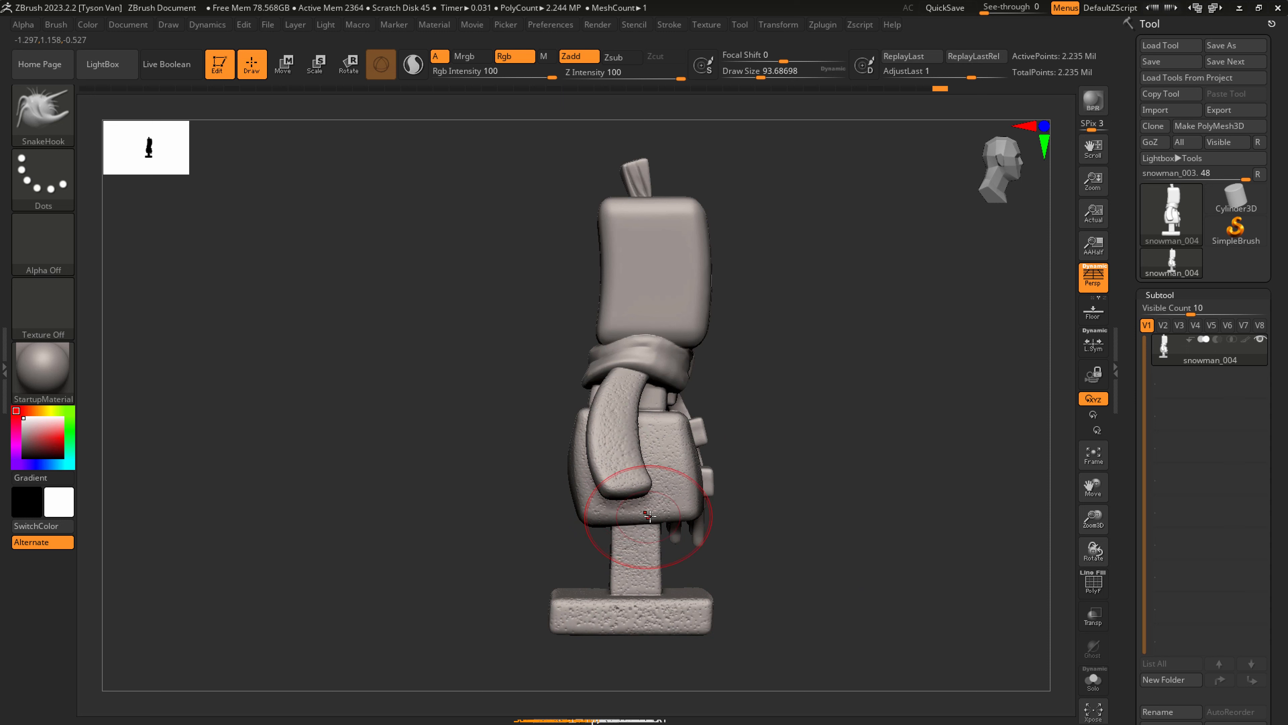
{"action": "key", "text": "s"}
{"action": "left_click_drag", "start_coordinate": [567, 426], "coordinate": [580, 426]}
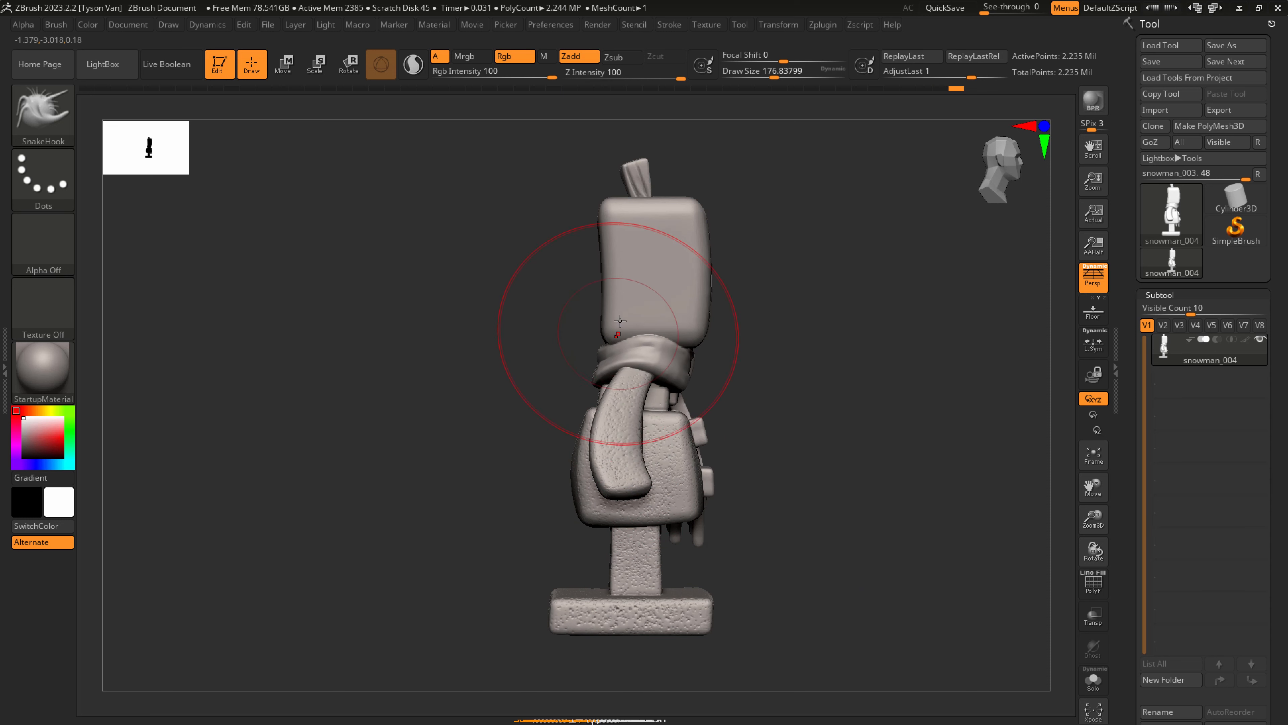
Refine the back edge of the pumpkin head with SnakeHook at draw size about 108.
{"action": "key", "text": "s"}
{"action": "left_click_drag", "start_coordinate": [624, 229], "coordinate": [624, 228]}
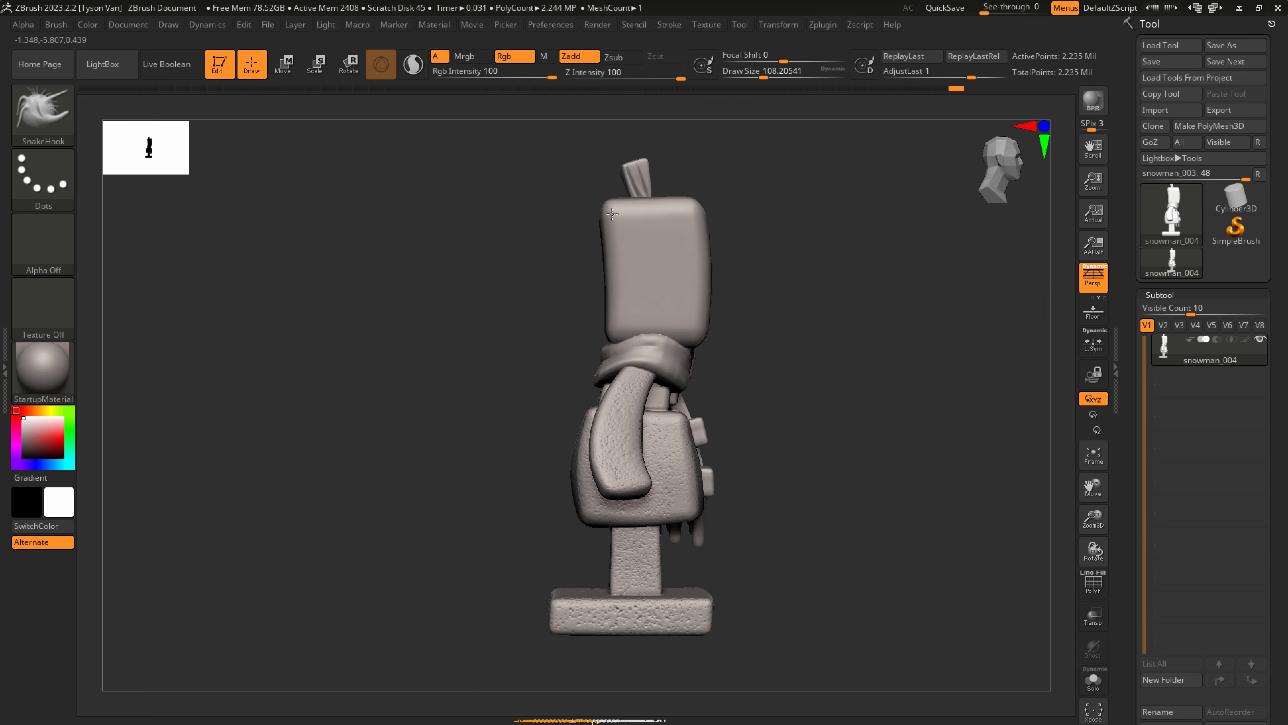
{"action": "left_click_drag", "start_coordinate": [587, 211], "coordinate": [590, 212]}
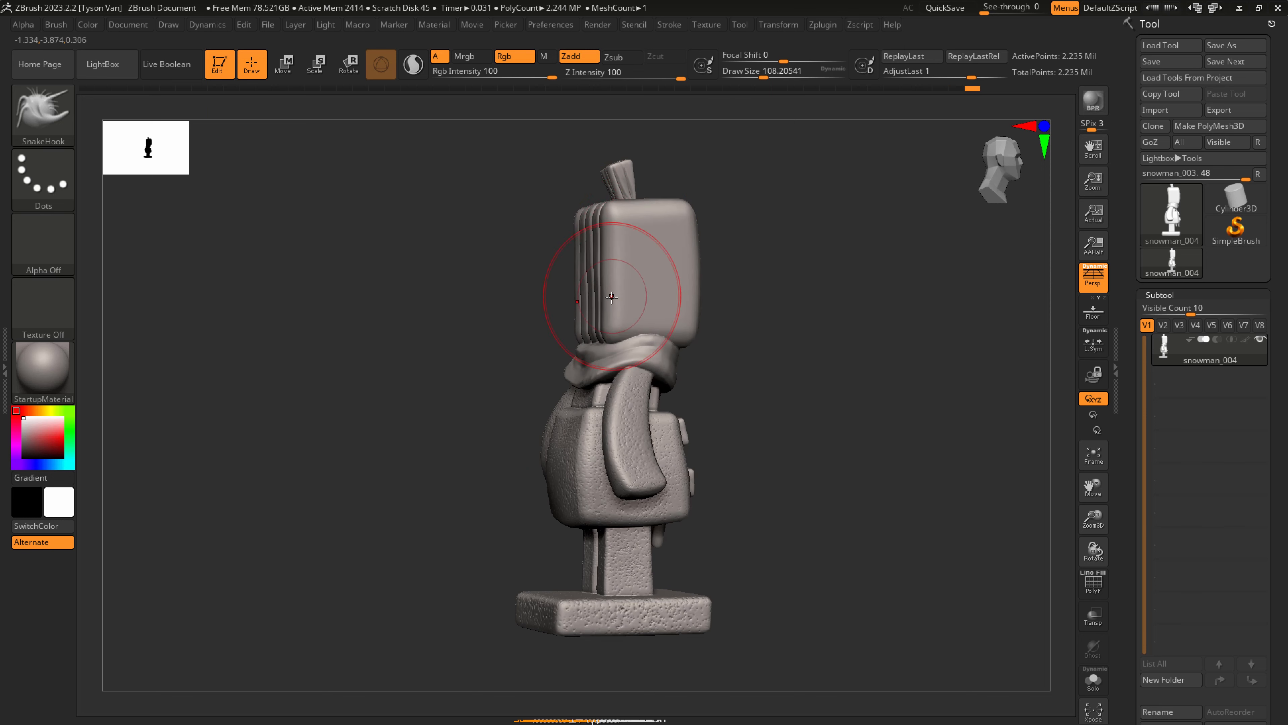
{"action": "left_click_drag", "start_coordinate": [862, 416], "coordinate": [679, 454]}
{"action": "right_click_drag", "start_coordinate": [679, 455], "coordinate": [762, 456]}
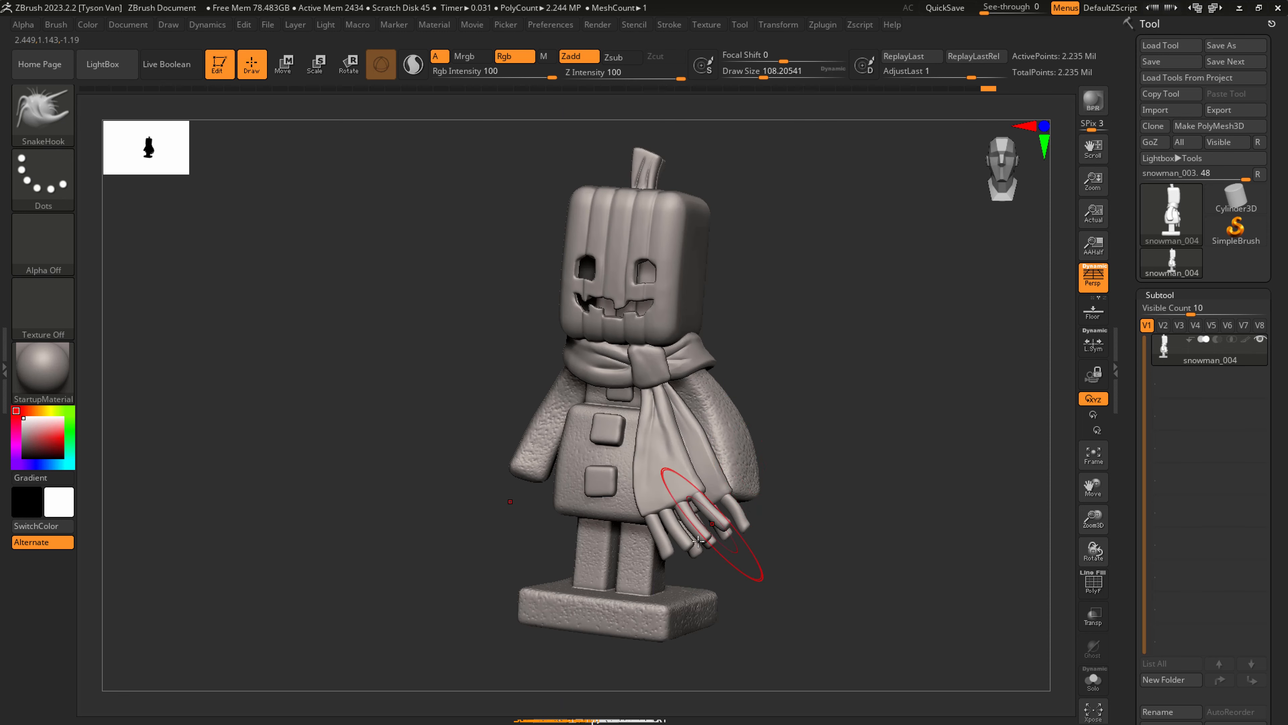
Increase the draw size to about 629 and pull the pumpkin head backward in side view.
{"action": "mouse_move", "coordinate": [699, 542]}
{"action": "right_mouse_down"}
{"action": "mouse_move", "coordinate": [679, 572]}
{"action": "mouse_move", "coordinate": [659, 568]}
{"action": "mouse_move", "coordinate": [691, 563]}
{"action": "right_mouse_up"}
{"action": "key", "text": "s"}
{"action": "left_click_drag", "start_coordinate": [622, 364], "coordinate": [680, 353]}
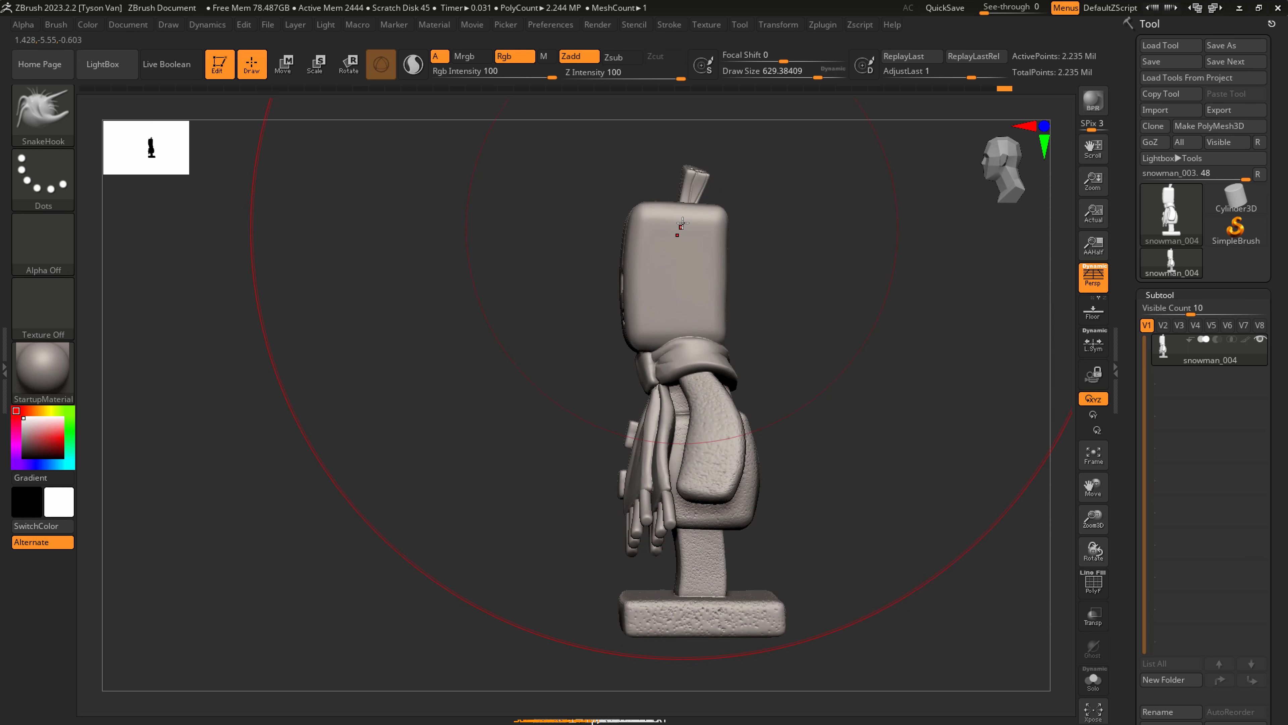
{"action": "left_click_drag", "start_coordinate": [694, 213], "coordinate": [700, 213]}
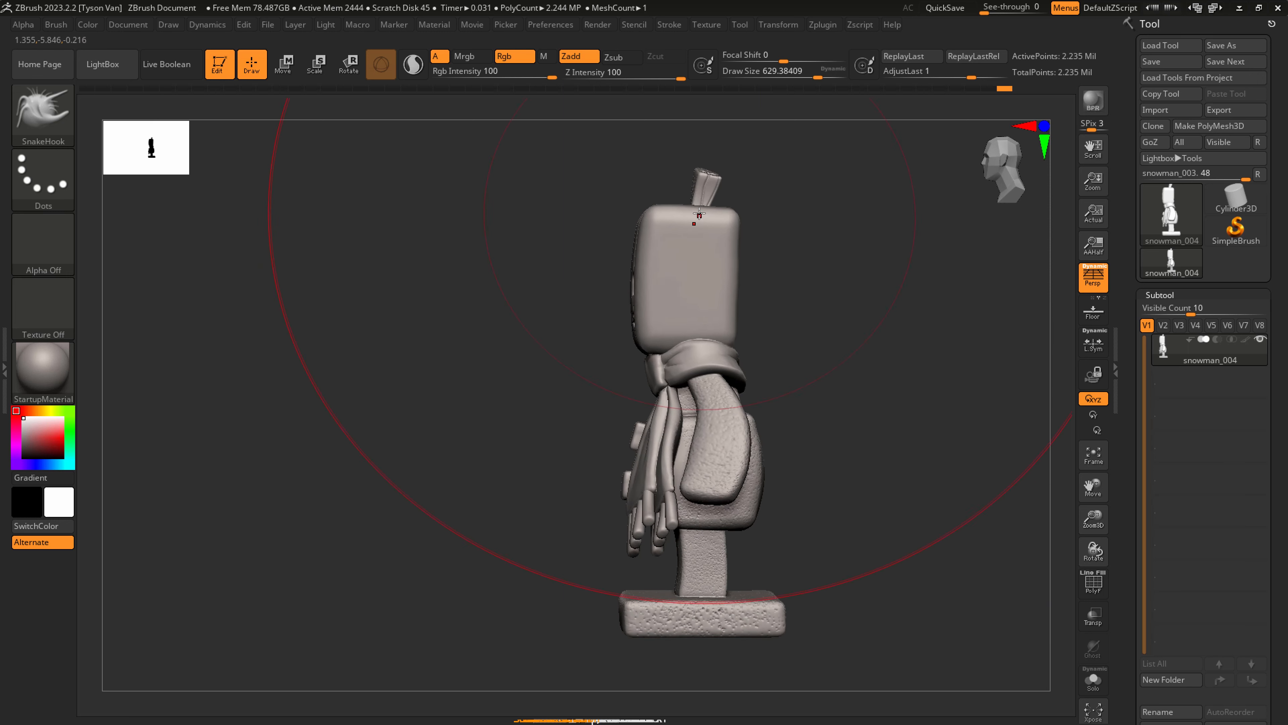
Reshape the pumpkin head's side outline and widen it slightly in front view with SnakeHook at draw sizes of about 120 and 187.
{"action": "mouse_move", "coordinate": [696, 223]}
{"action": "right_mouse_down"}
{"action": "mouse_move", "coordinate": [740, 239]}
{"action": "mouse_move", "coordinate": [708, 253]}
{"action": "mouse_move", "coordinate": [736, 269]}
{"action": "mouse_move", "coordinate": [710, 253]}
{"action": "right_mouse_up"}
{"action": "key", "text": "s"}
{"action": "mouse_move", "coordinate": [702, 249]}
{"action": "left_mouse_down"}
{"action": "mouse_move", "coordinate": [677, 248]}
{"action": "mouse_move", "coordinate": [716, 226]}
{"action": "mouse_move", "coordinate": [697, 228]}
{"action": "left_mouse_up"}
{"action": "key", "text": "s"}
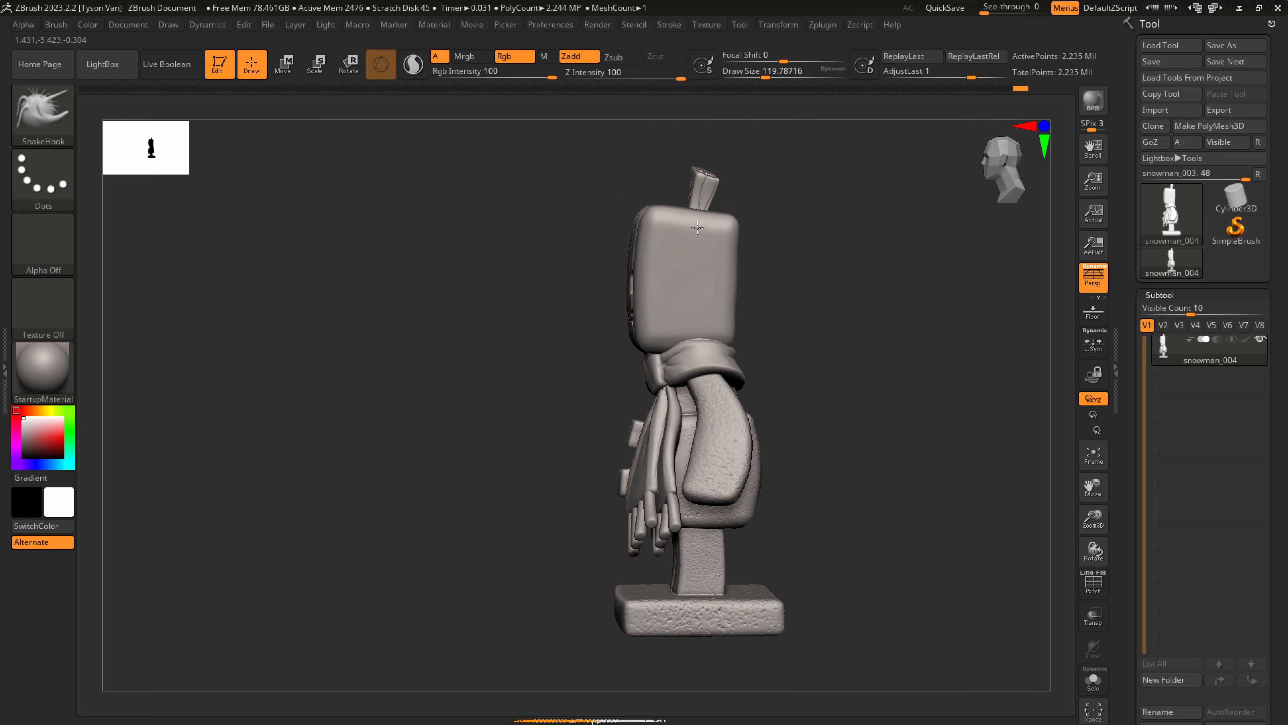
{"action": "mouse_move", "coordinate": [699, 224]}
{"action": "right_mouse_down"}
{"action": "mouse_move", "coordinate": [632, 220]}
{"action": "mouse_move", "coordinate": [666, 218]}
{"action": "right_mouse_up"}
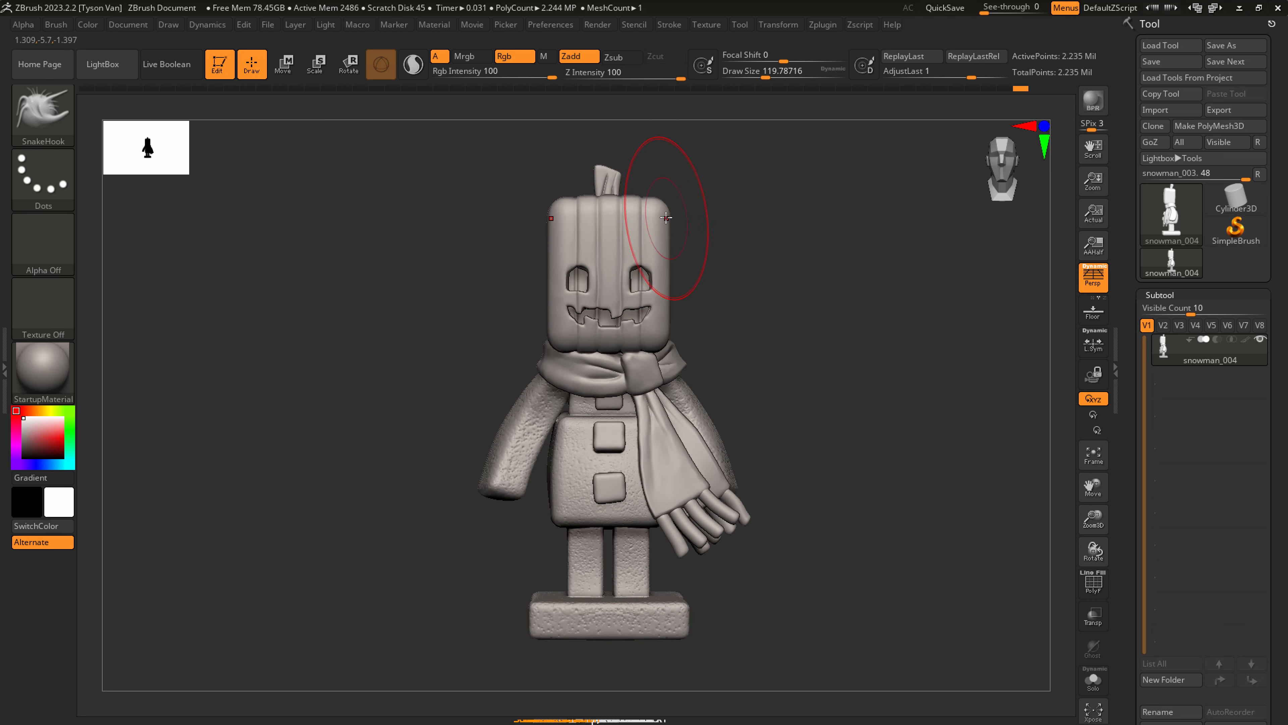
{"action": "key", "text": "s"}
{"action": "mouse_move", "coordinate": [658, 290]}
{"action": "left_mouse_down"}
{"action": "mouse_move", "coordinate": [685, 292]}
{"action": "mouse_move", "coordinate": [671, 298]}
{"action": "left_mouse_up"}
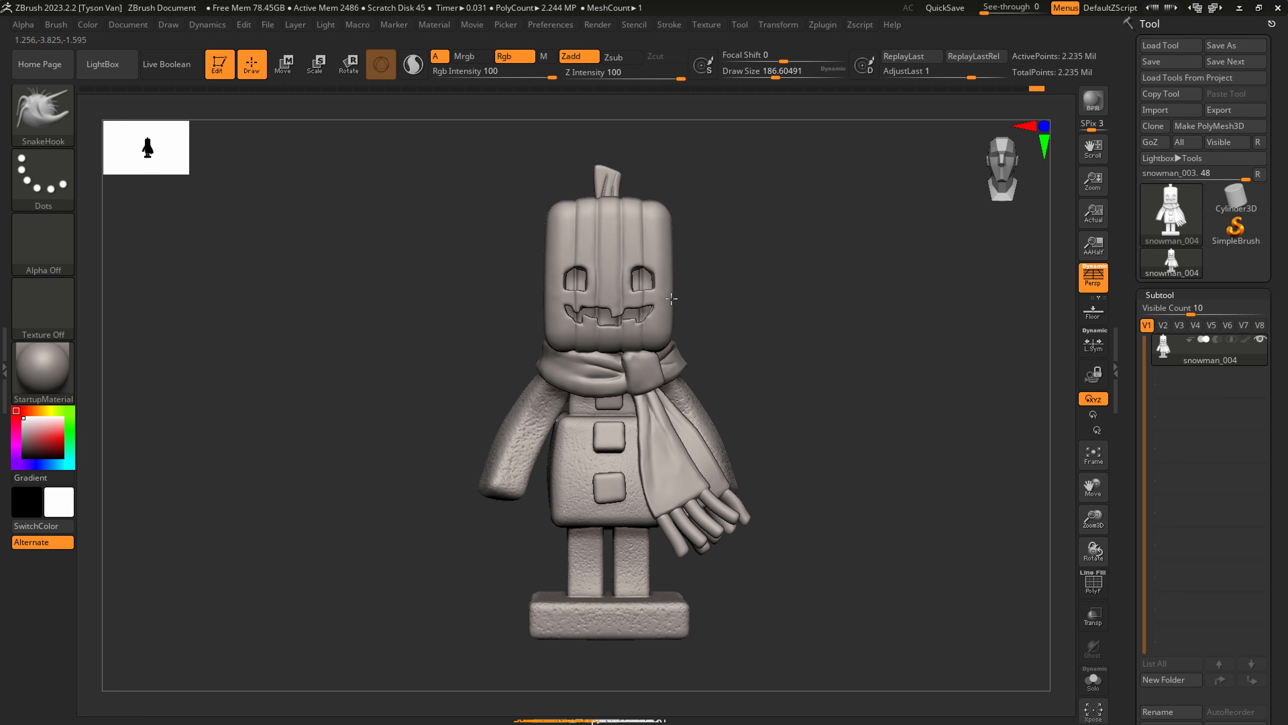
Reduce the draw size to about 71 and refine the outlines of the pumpkin head and the sleeves.
{"action": "key", "text": "s"}
{"action": "left_click_drag", "start_coordinate": [672, 240], "coordinate": [658, 239]}
{"action": "mouse_move", "coordinate": [664, 289]}
{"action": "left_mouse_down"}
{"action": "mouse_move", "coordinate": [669, 274]}
{"action": "mouse_move", "coordinate": [726, 305]}
{"action": "mouse_move", "coordinate": [706, 226]}
{"action": "left_mouse_up"}
{"action": "key", "text": "bracketleft"}
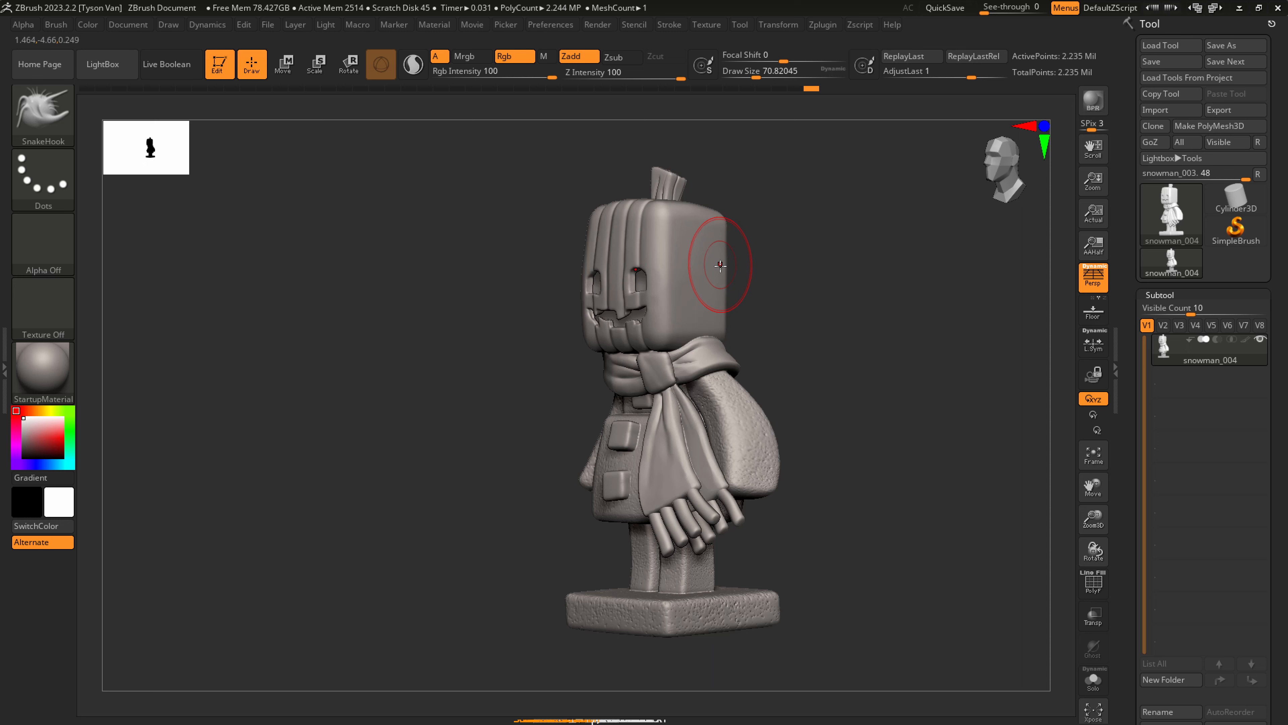
{"action": "right_click_drag", "start_coordinate": [744, 390], "coordinate": [730, 417]}
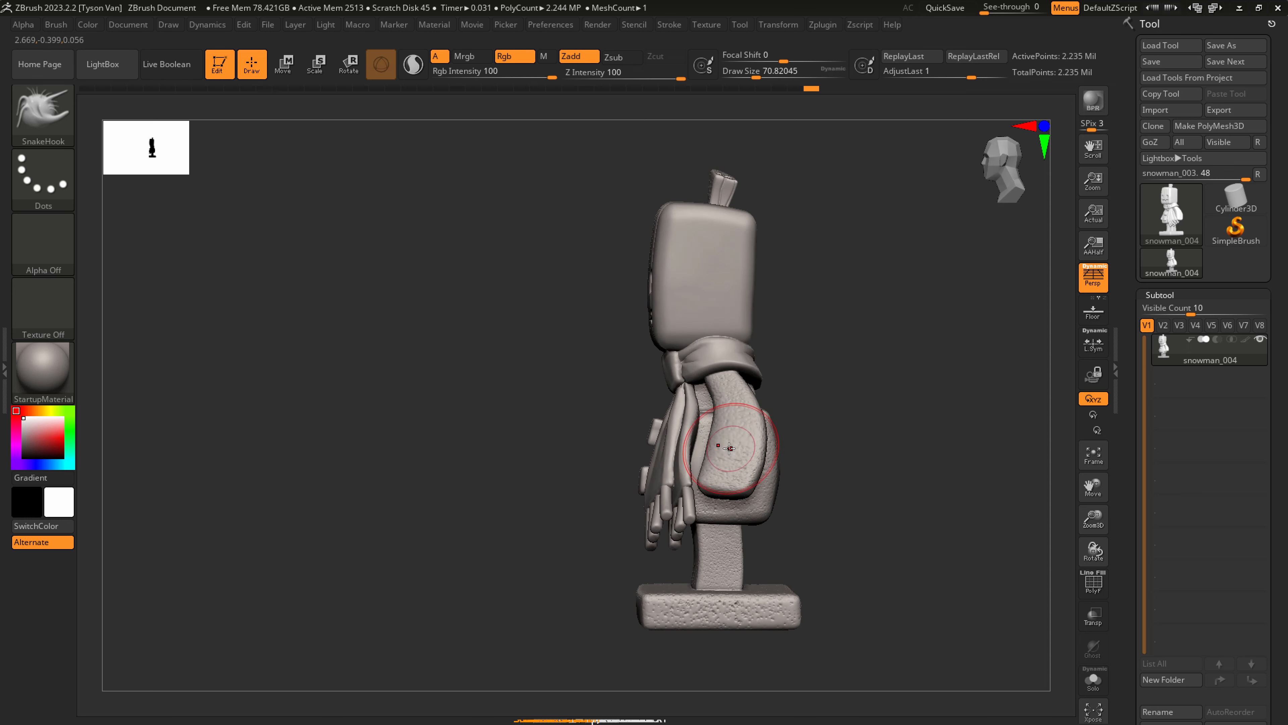
{"action": "left_click", "coordinate": [732, 401]}
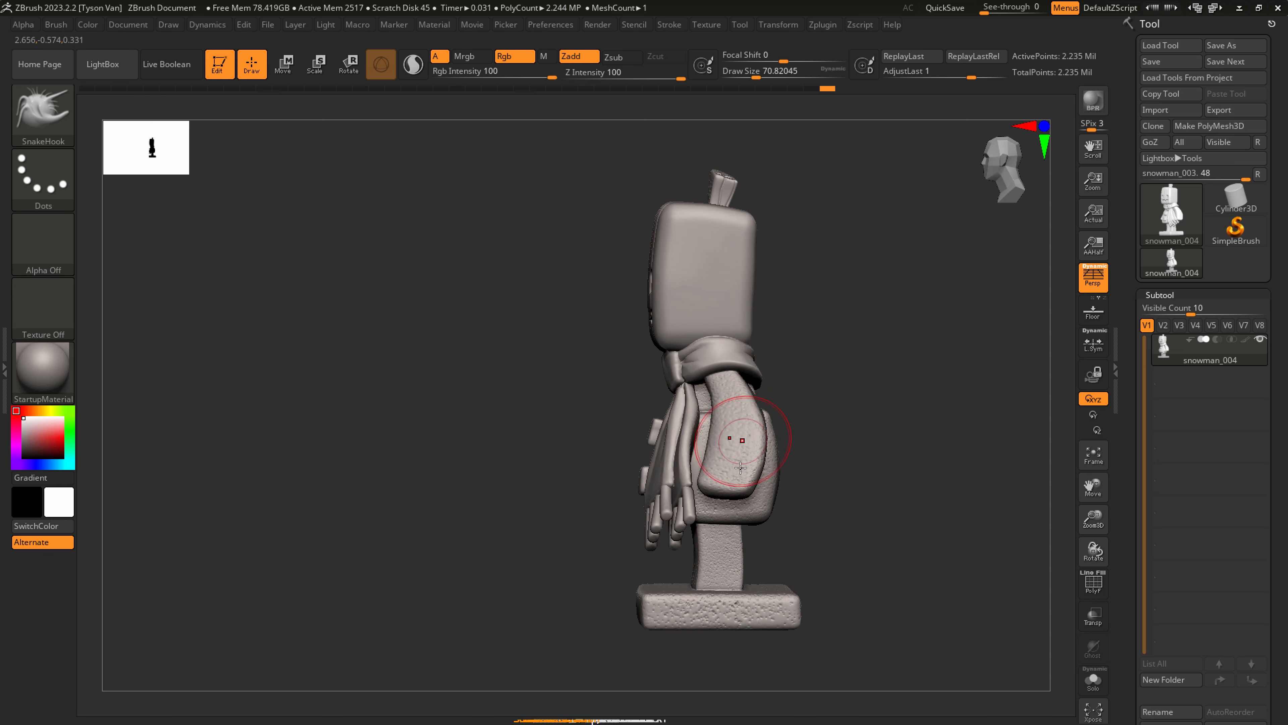
{"action": "right_click_drag", "start_coordinate": [725, 595], "coordinate": [647, 430]}
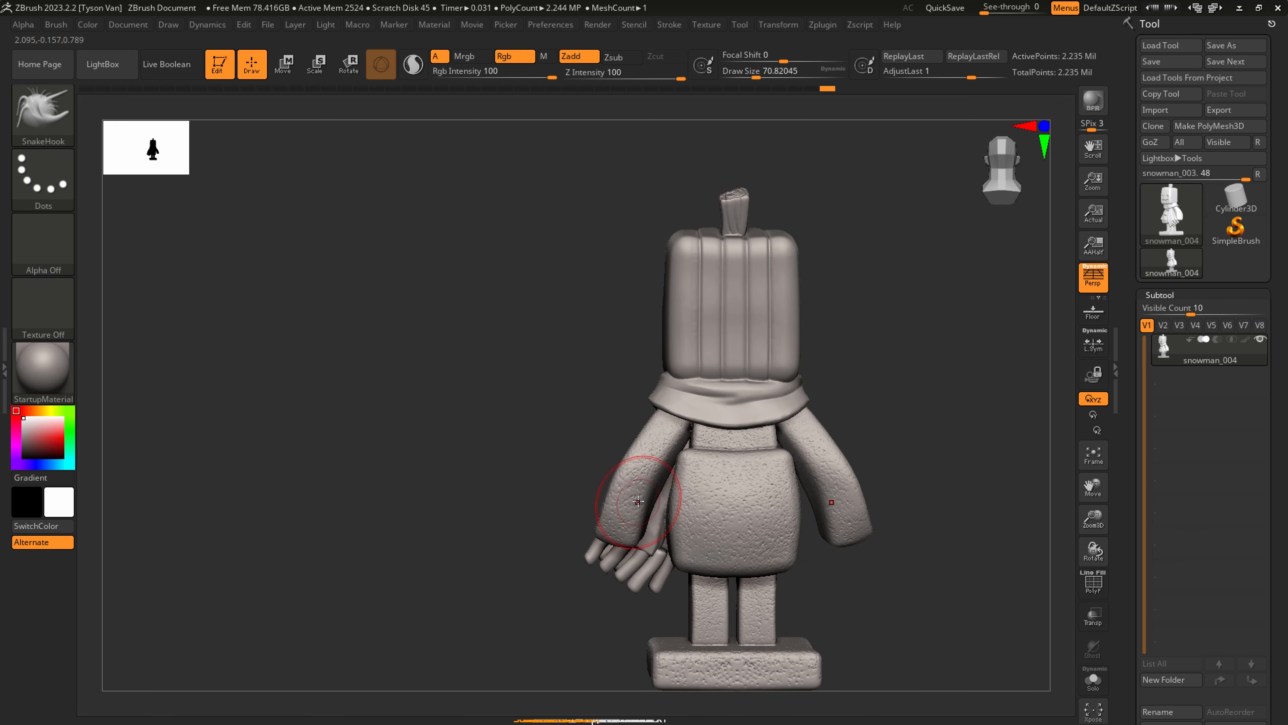
{"action": "right_click_drag", "start_coordinate": [616, 502], "coordinate": [642, 495]}
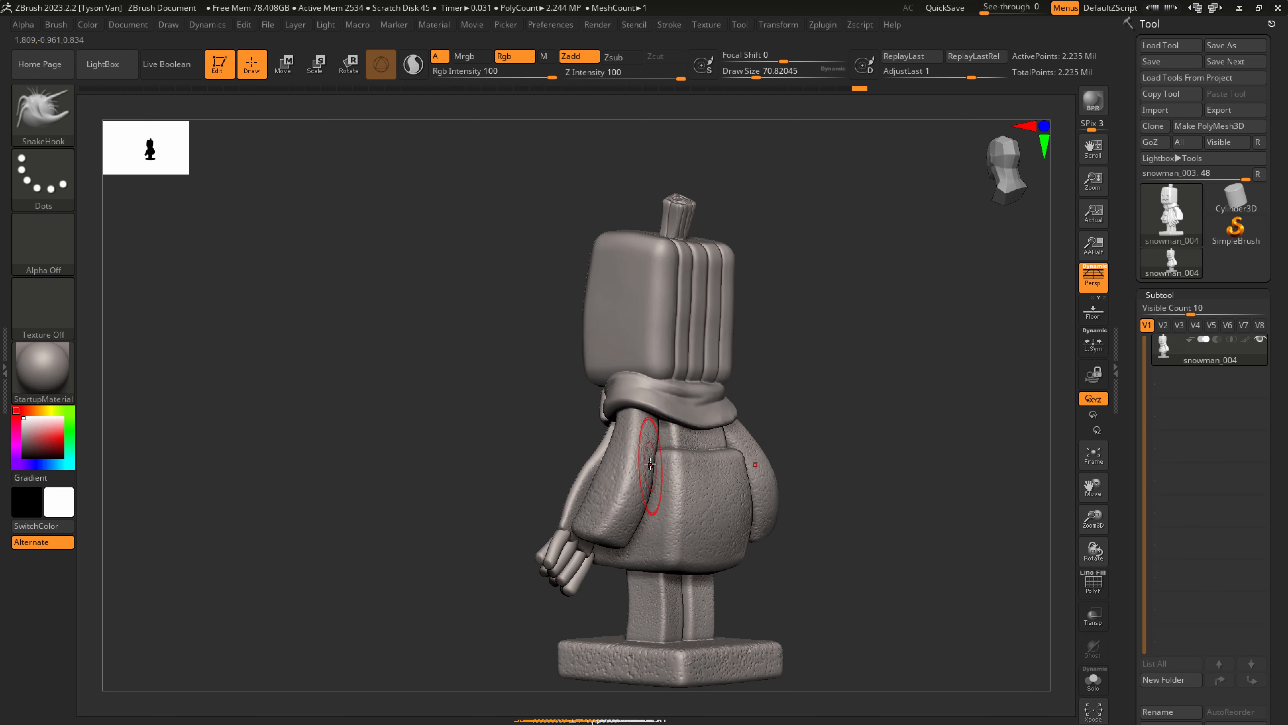
Adjust the coat's upper back beside the sleeves with SnakeHook at draw sizes of about 41 and 94.
{"action": "key", "text": "s"}
{"action": "left_click_drag", "start_coordinate": [654, 461], "coordinate": [645, 460]}
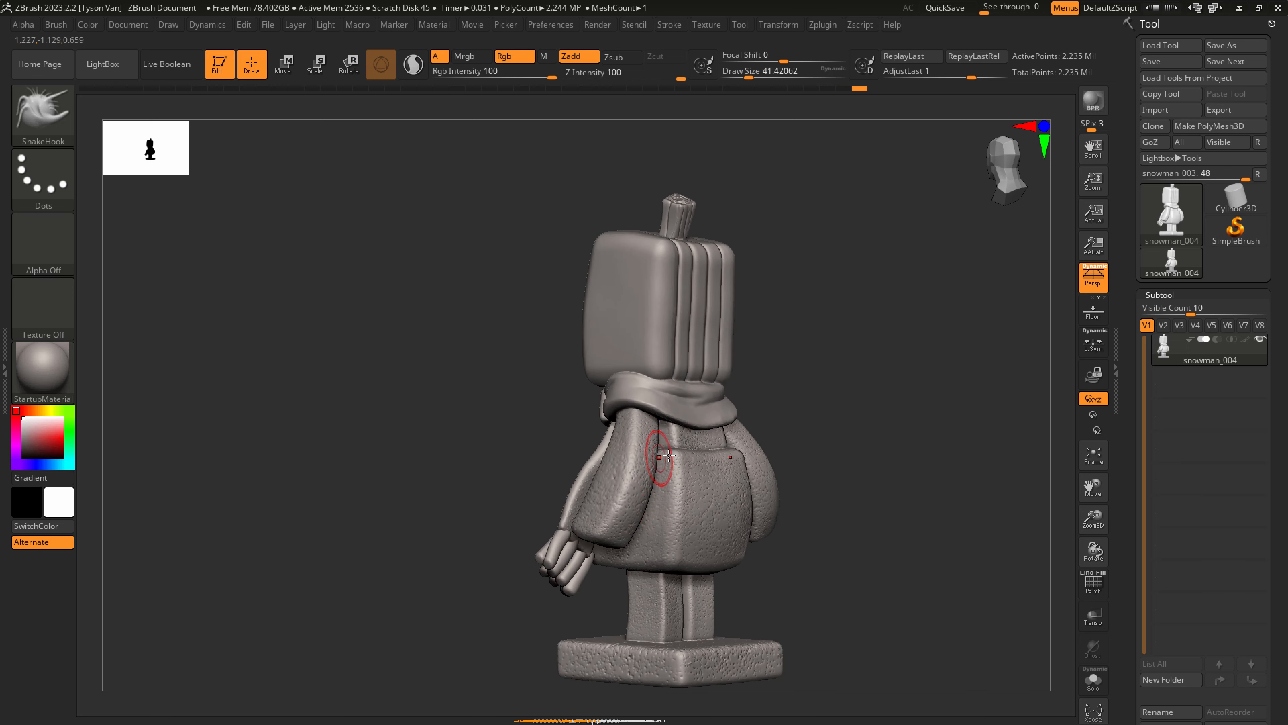
{"action": "right_click_drag", "start_coordinate": [668, 456], "coordinate": [726, 470]}
{"action": "key", "text": "s"}
{"action": "left_click_drag", "start_coordinate": [716, 471], "coordinate": [727, 471]}
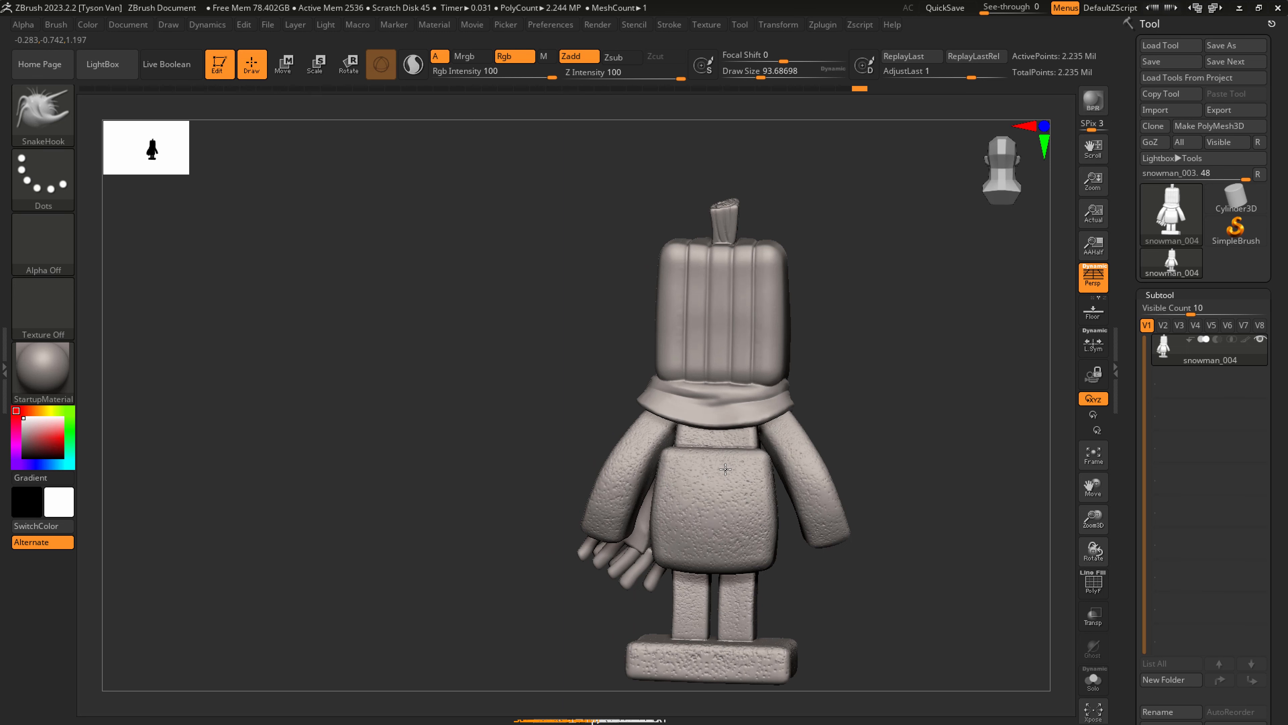
Turn off perspective for a straight front view of the legs and switch the masking brush to MaskPen.
{"action": "right_click_drag", "start_coordinate": [791, 467], "coordinate": [563, 451], "text": "alt"}
{"action": "right_click_drag", "start_coordinate": [682, 459], "coordinate": [567, 474]}
{"action": "right_click_drag", "start_coordinate": [711, 477], "coordinate": [630, 501]}
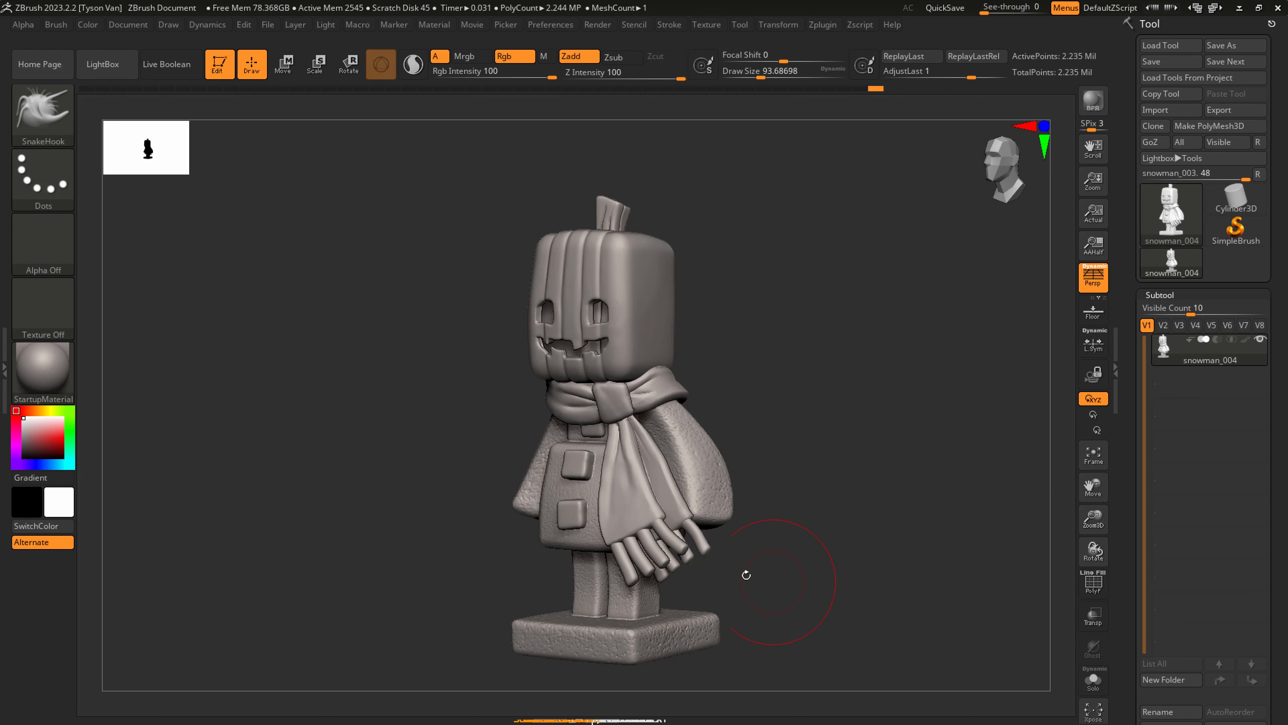
{"action": "left_click_drag", "start_coordinate": [744, 572], "coordinate": [675, 563]}
{"action": "scroll", "coordinate": [616, 557], "scroll_direction": "up", "scroll_amount": 5}
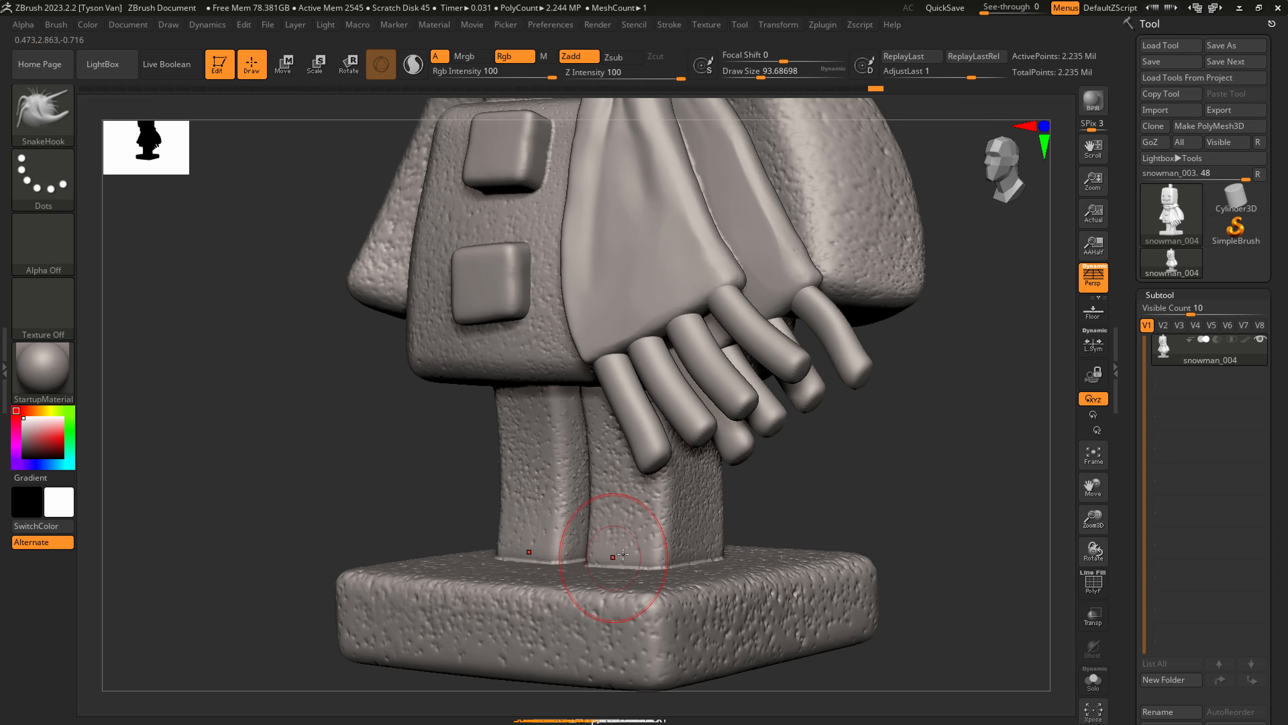
{"action": "right_click_drag", "start_coordinate": [617, 556], "coordinate": [651, 509], "text": "shift"}
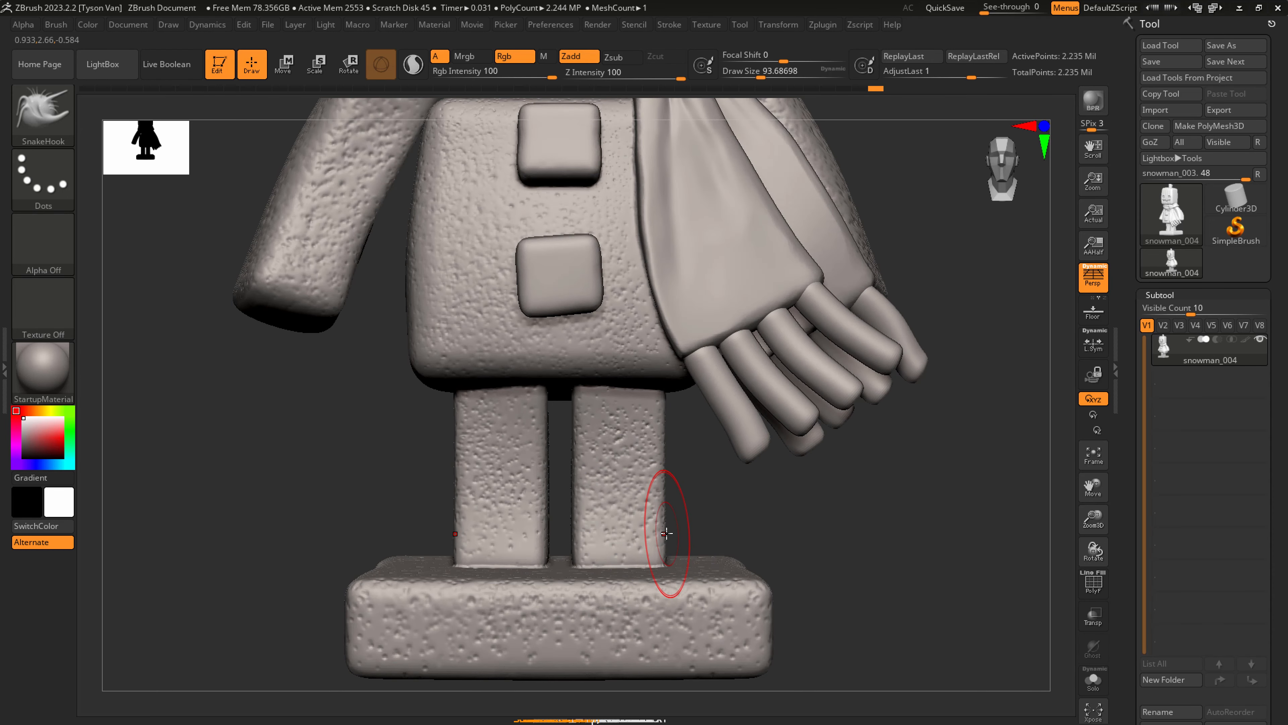
{"action": "key", "text": "p"}
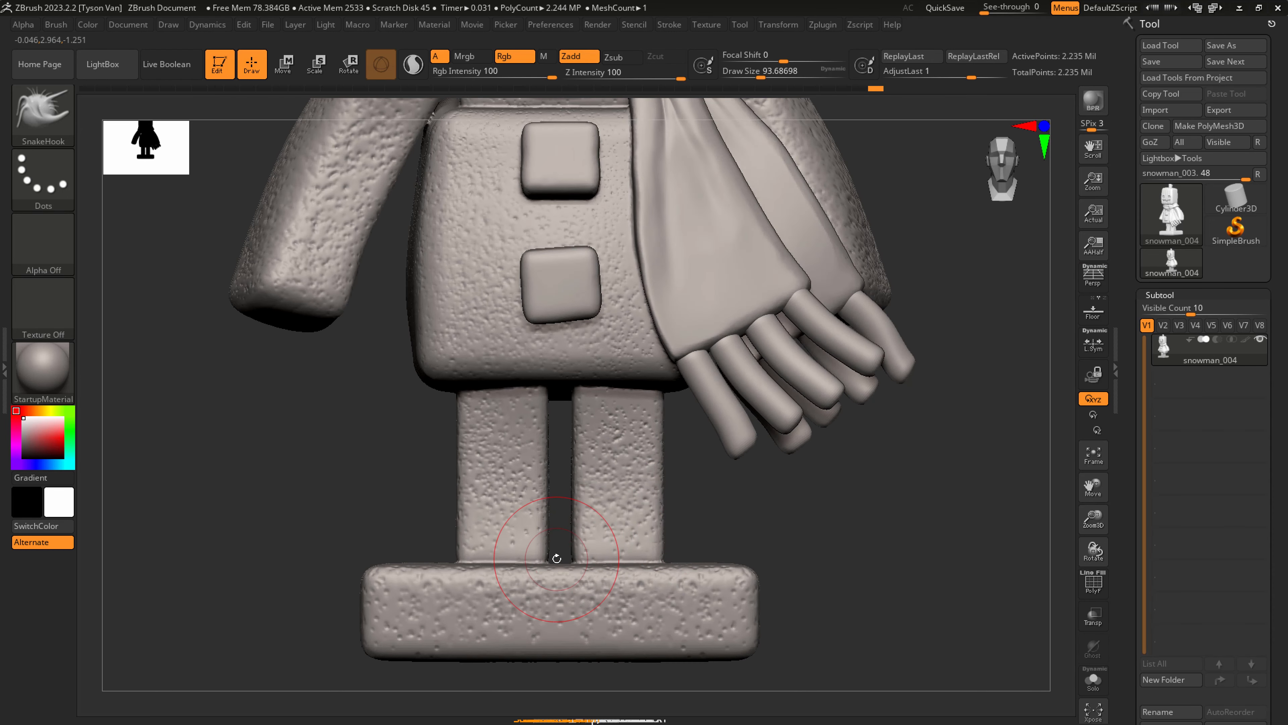
{"action": "left_click_drag", "start_coordinate": [557, 558], "coordinate": [563, 560], "text": "ctrl"}
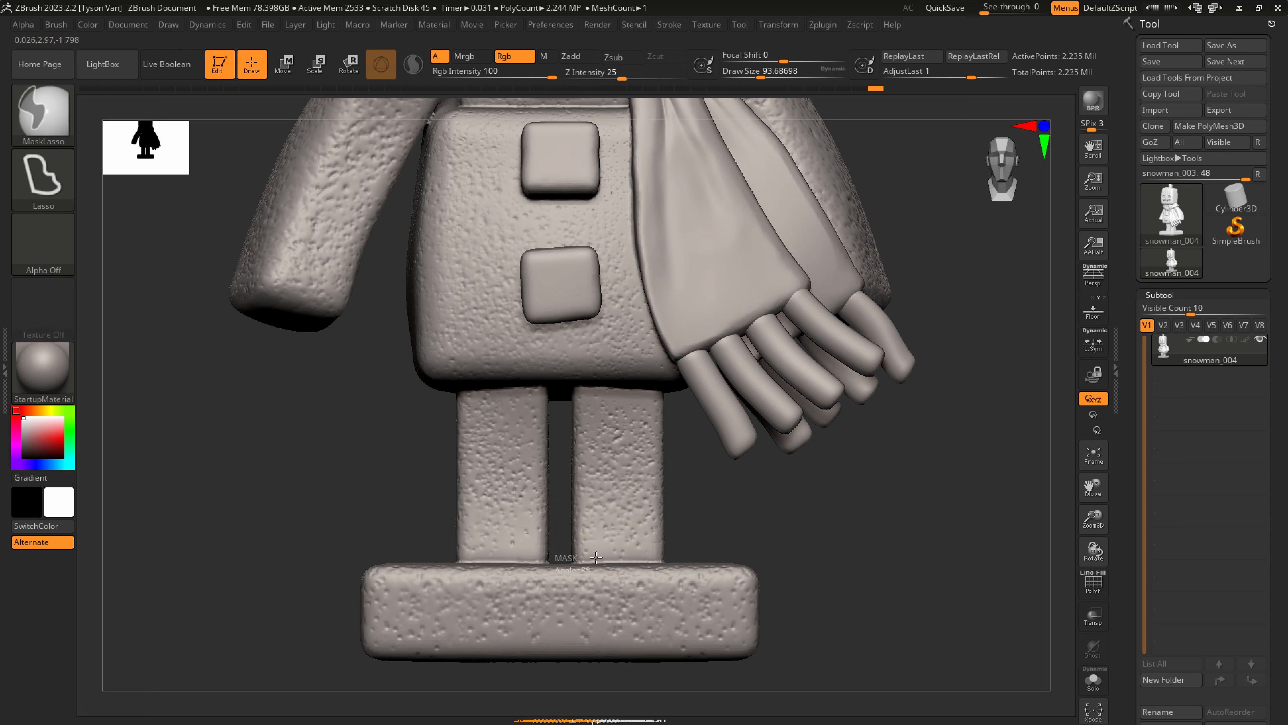
{"action": "left_click_drag", "start_coordinate": [664, 546], "coordinate": [666, 546], "text": "ctrl"}
{"action": "left_click", "coordinate": [57, 122], "text": "ctrl"}
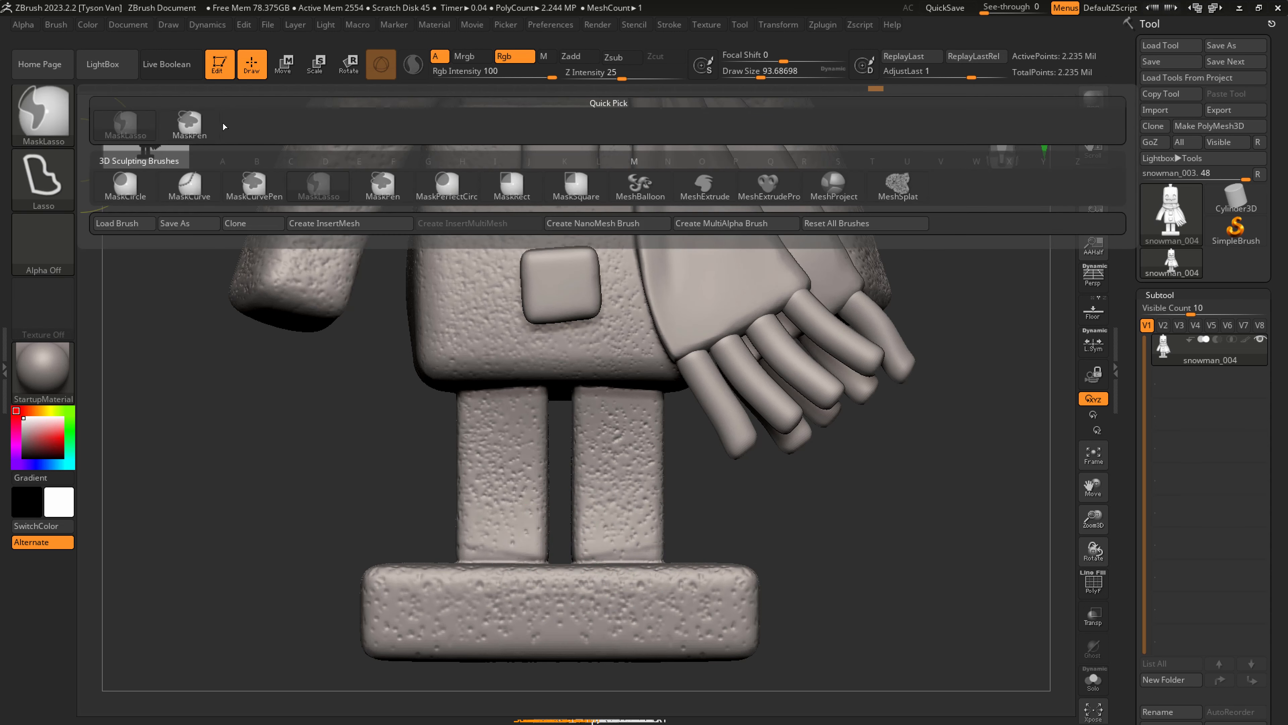
{"action": "left_click", "coordinate": [203, 130], "text": "ctrl"}
{"action": "left_click", "coordinate": [560, 559], "text": "ctrl"}
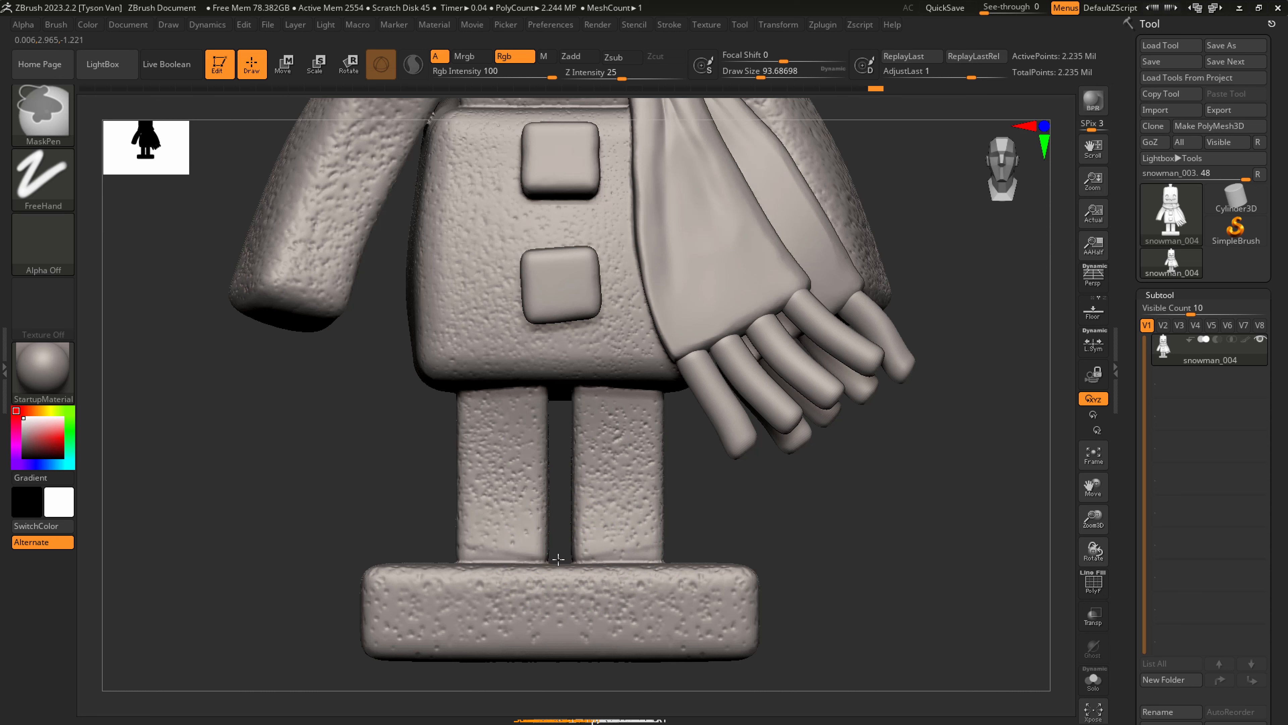
Reduce the draw size to about 37 and mask the coat, sleeves, scarf and base, leaving only the two legs unmasked.
{"action": "mouse_move", "coordinate": [559, 559]}
{"action": "left_mouse_down", "text": "ctrl"}
{"action": "mouse_move", "coordinate": [669, 533]}
{"action": "mouse_move", "coordinate": [676, 397]}
{"action": "mouse_move", "coordinate": [710, 432]}
{"action": "left_mouse_up", "text": "ctrl"}
{"action": "key", "text": "s"}
{"action": "left_click_drag", "start_coordinate": [611, 407], "coordinate": [595, 407]}
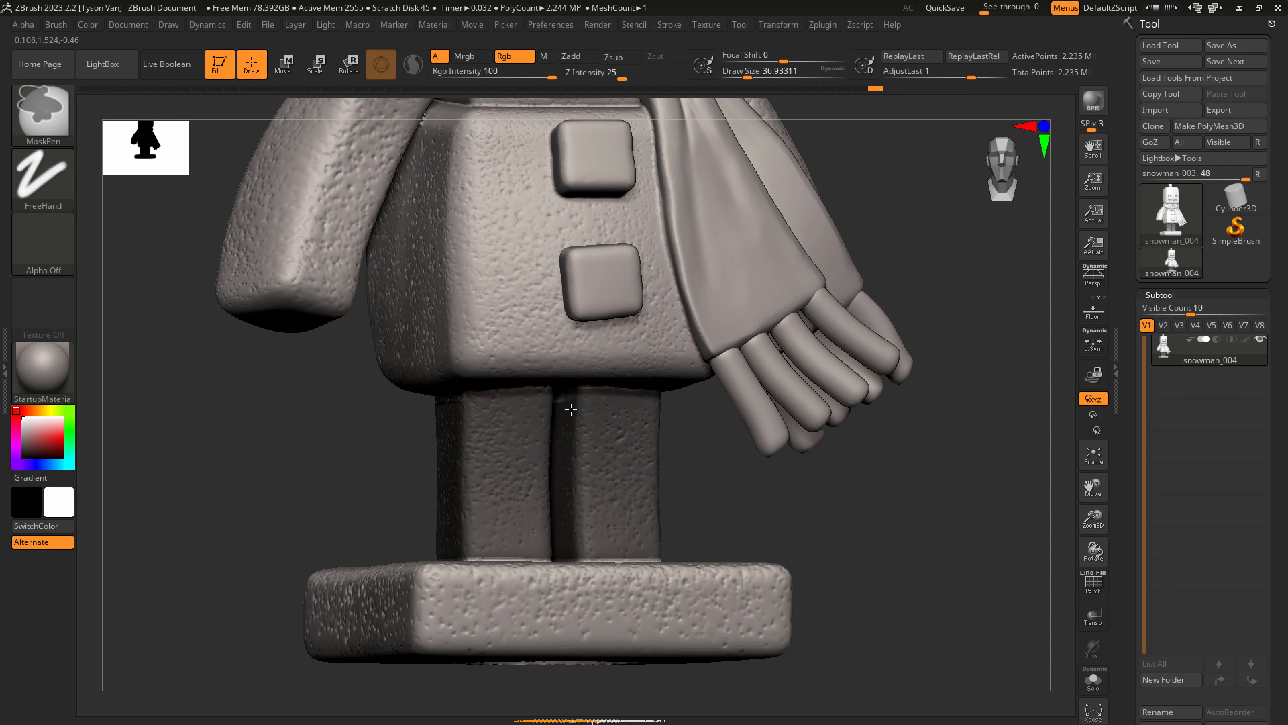
{"action": "right_click_drag", "start_coordinate": [558, 418], "coordinate": [489, 411]}
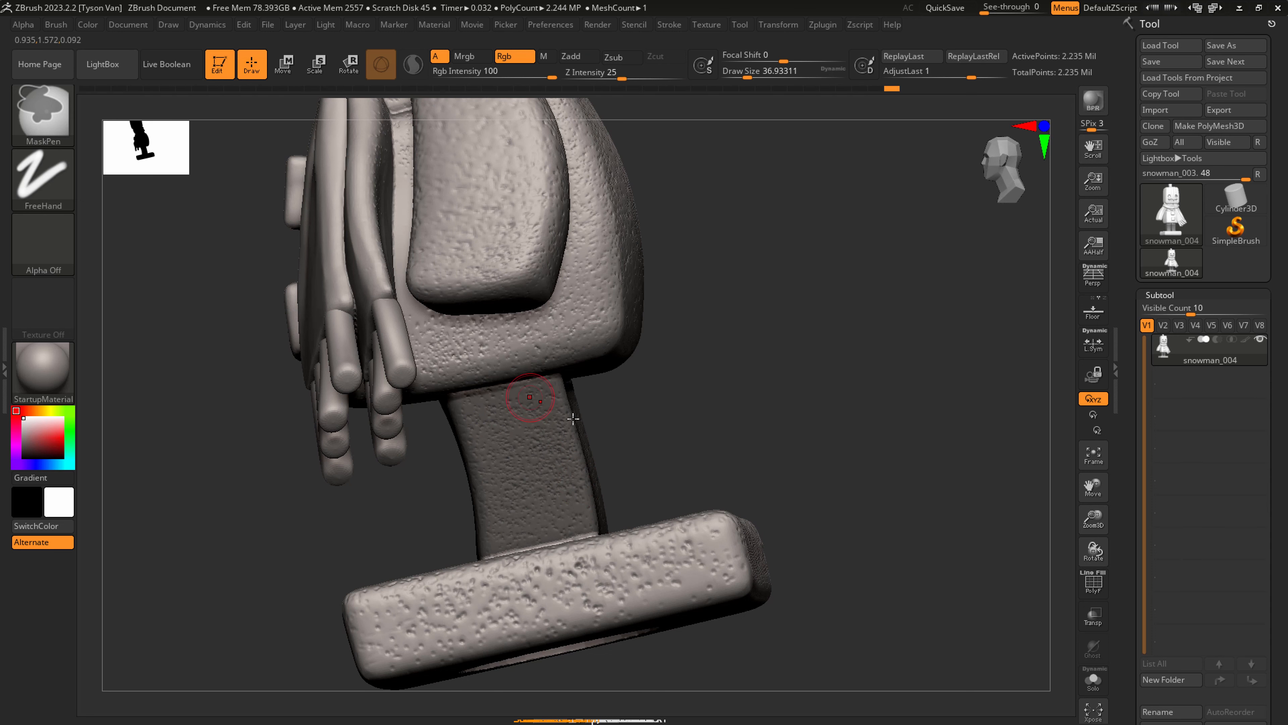
{"action": "right_click_drag", "start_coordinate": [573, 418], "coordinate": [546, 417]}
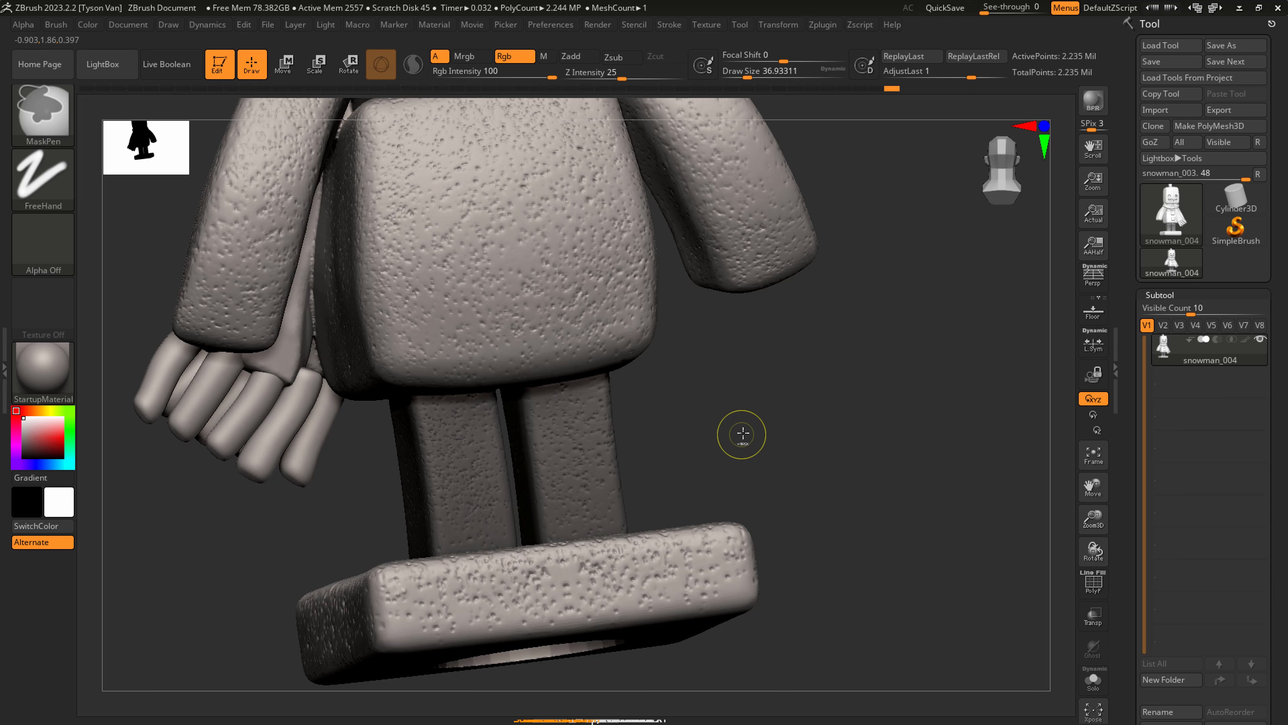
{"action": "left_click", "coordinate": [715, 431], "text": "ctrl"}
{"action": "right_click_drag", "start_coordinate": [715, 431], "coordinate": [846, 443]}
Thicken the unmasked legs with an Inflate deformation of 53.
{"action": "left_click", "coordinate": [1181, 292]}
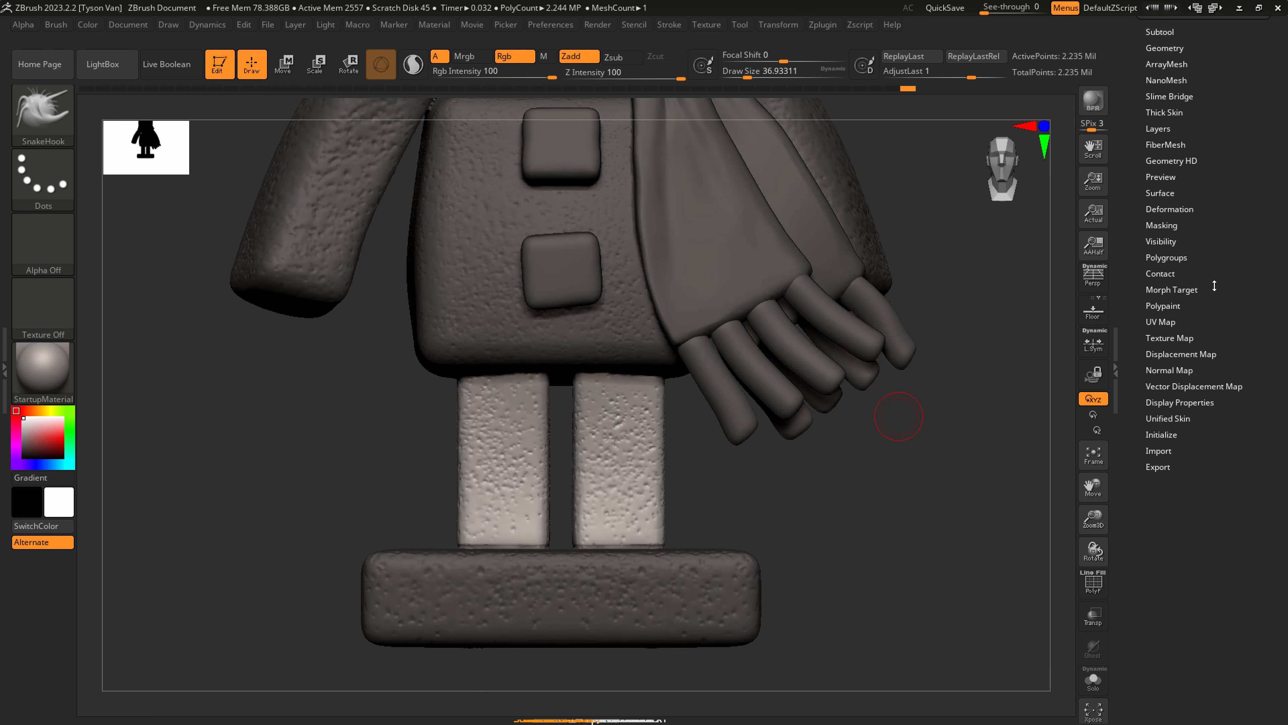
{"action": "left_click", "coordinate": [1178, 213]}
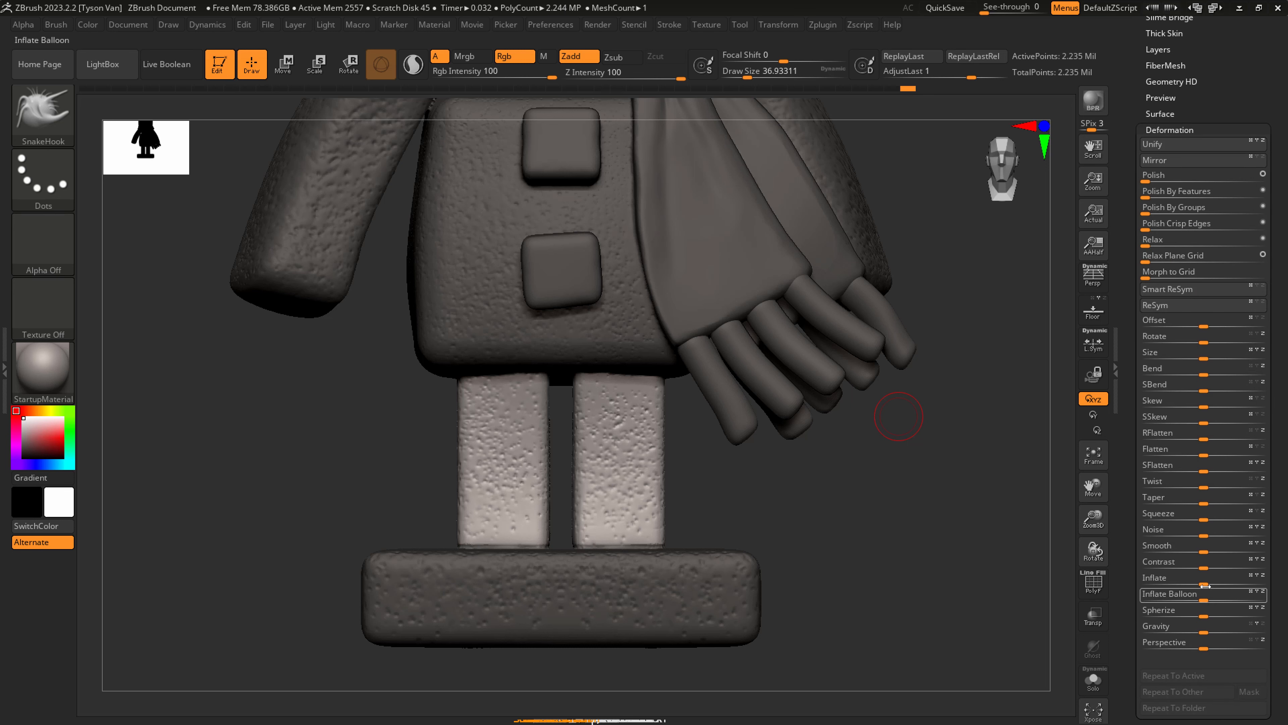
{"action": "left_click_drag", "start_coordinate": [1212, 583], "coordinate": [1237, 584]}
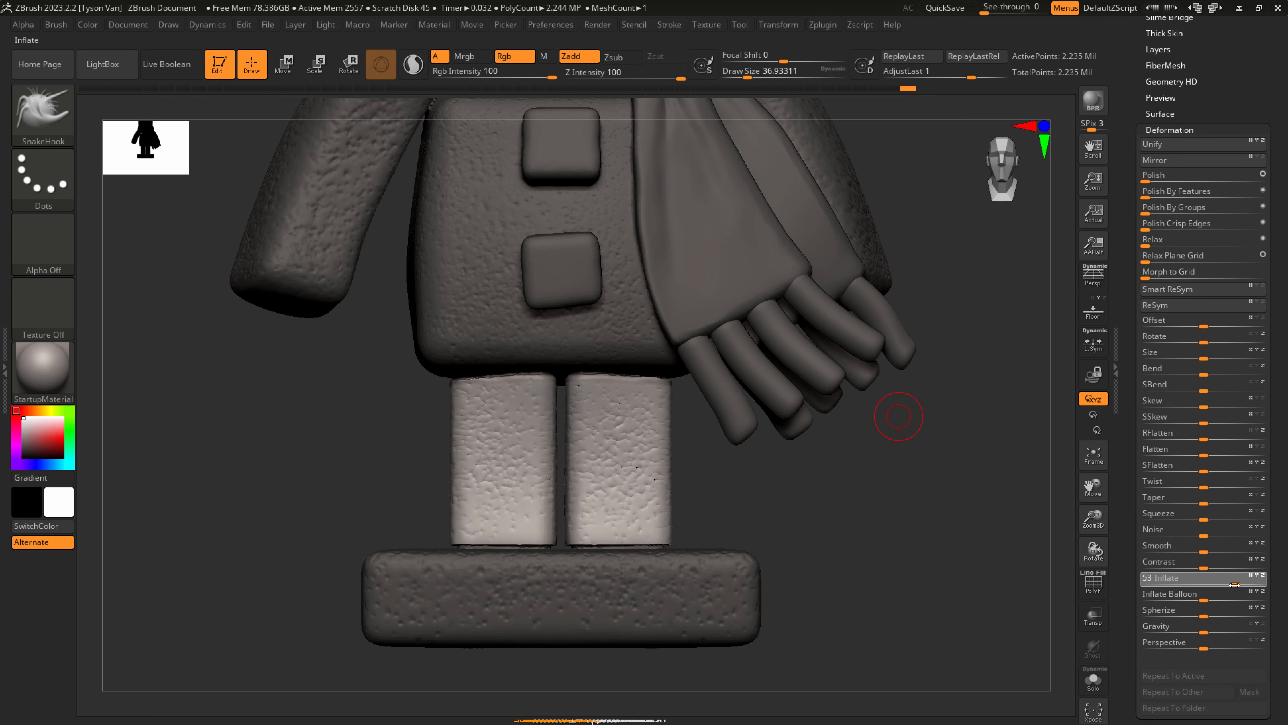
{"action": "mouse_move", "coordinate": [770, 541]}
{"action": "left_mouse_down", "text": "alt"}
{"action": "mouse_move", "coordinate": [715, 521]}
{"action": "mouse_move", "coordinate": [759, 525]}
{"action": "left_mouse_up", "text": "alt"}
Center the gizmo on the unmasked legs and lengthen them vertically in two scalings of about 1.06 and 1.08.
{"action": "left_click", "coordinate": [315, 64]}
{"action": "left_click_drag", "start_coordinate": [609, 356], "coordinate": [648, 378], "text": "shift"}
{"action": "right_click_drag", "start_coordinate": [580, 107], "coordinate": [568, 178], "text": "alt"}
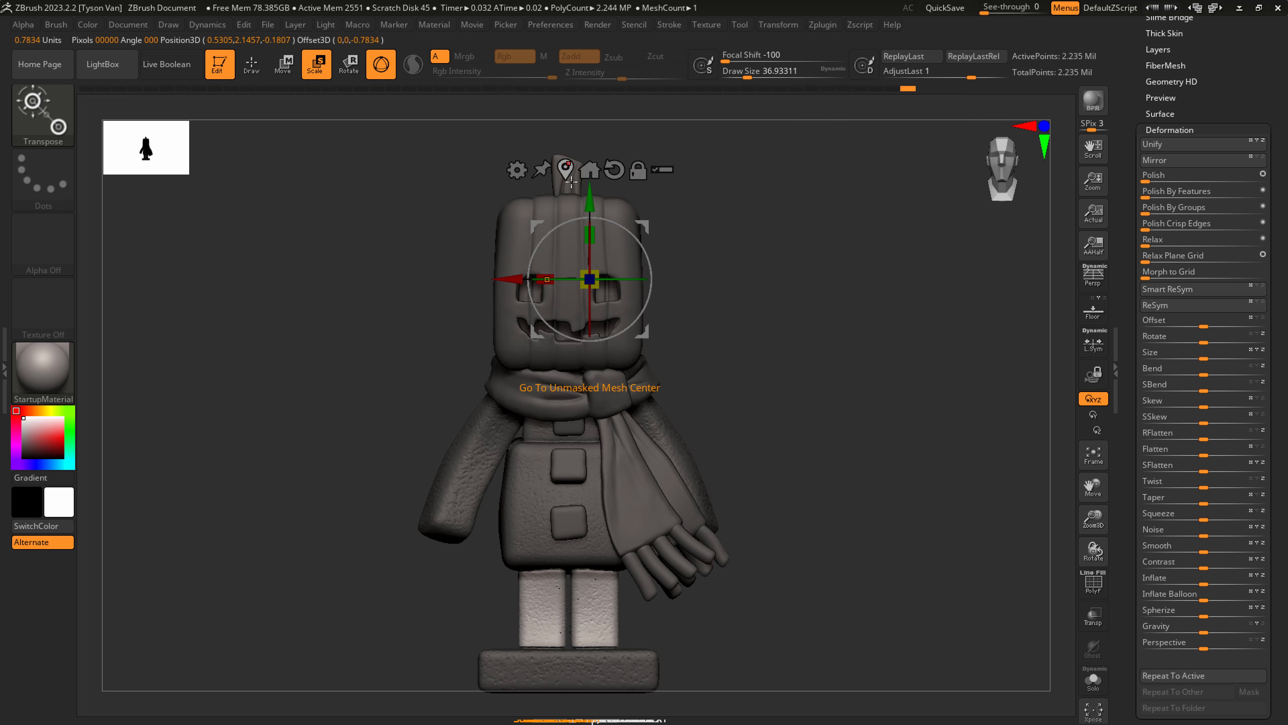
{"action": "left_click", "coordinate": [567, 173]}
{"action": "right_click_drag", "start_coordinate": [611, 461], "coordinate": [616, 413], "text": "alt"}
{"action": "left_click_drag", "start_coordinate": [599, 515], "coordinate": [603, 506]}
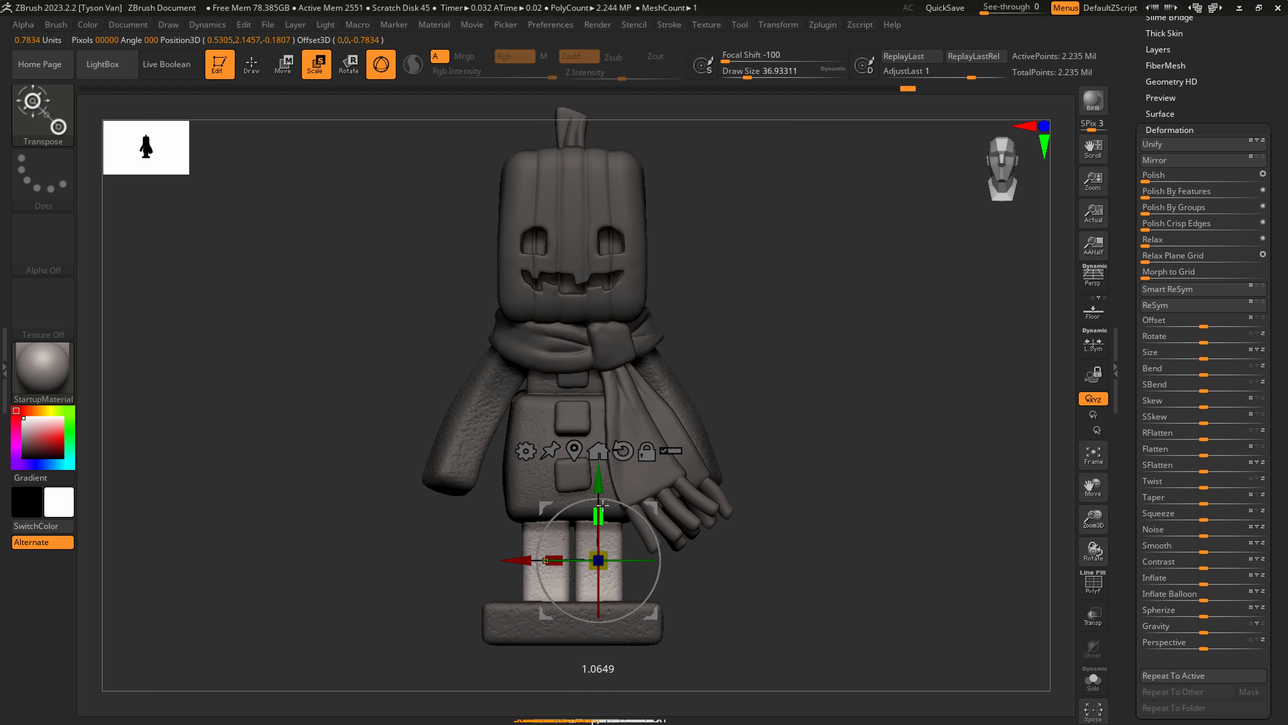
{"action": "right_click_drag", "start_coordinate": [605, 505], "coordinate": [452, 520]}
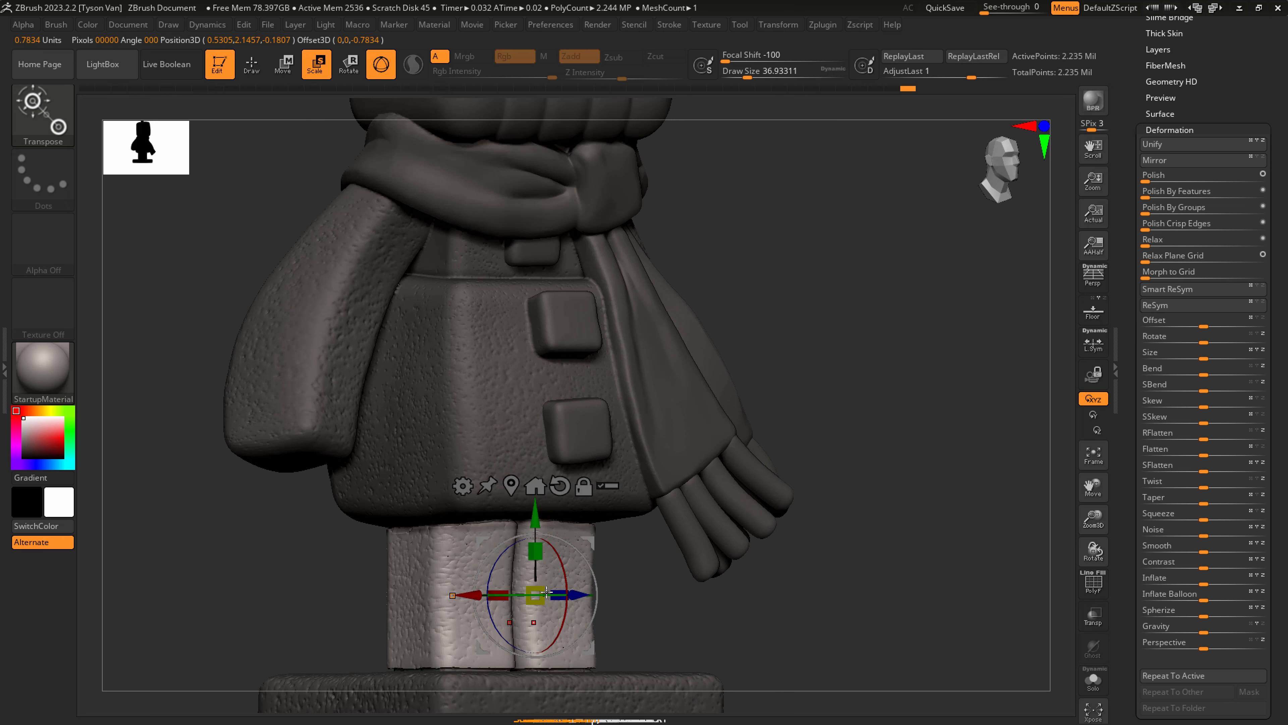
{"action": "left_click_drag", "start_coordinate": [537, 550], "coordinate": [537, 547]}
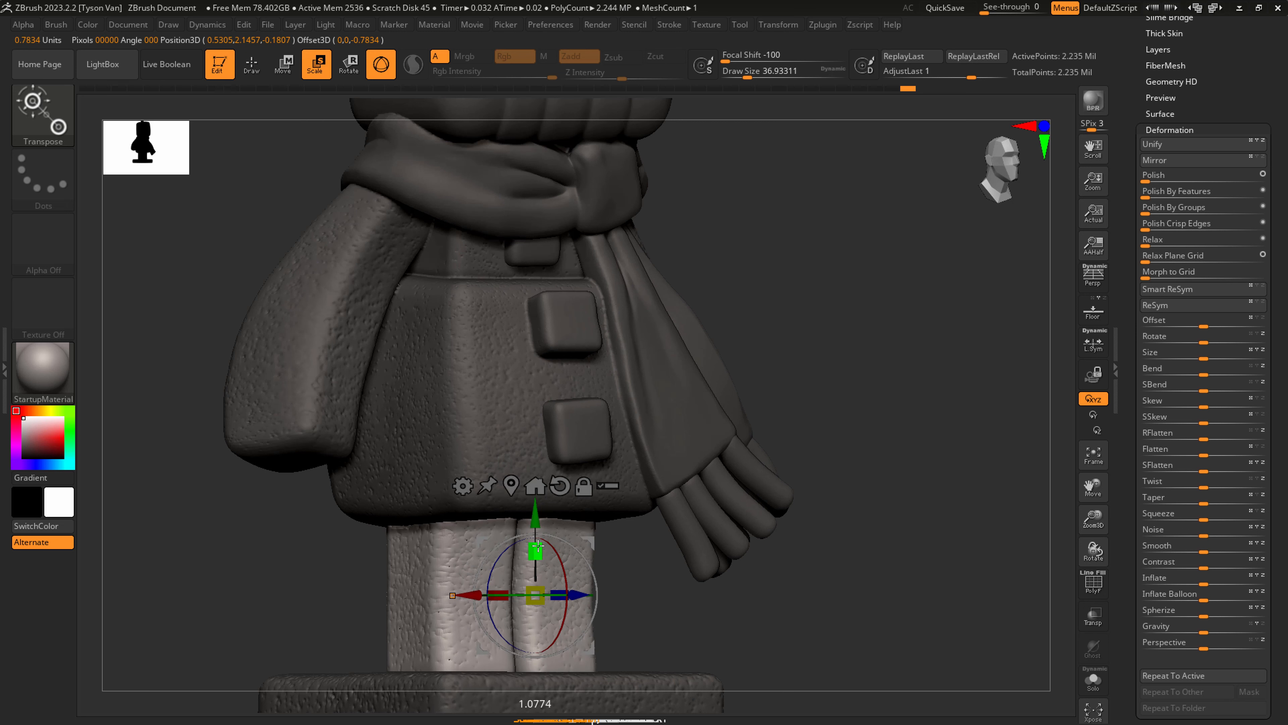
Return to Draw mode and clear the mask from the snowman.
{"action": "key", "text": "q"}
{"action": "mouse_move", "coordinate": [600, 556]}
{"action": "right_mouse_down", "text": "alt"}
{"action": "mouse_move", "coordinate": [598, 584]}
{"action": "mouse_move", "coordinate": [682, 633]}
{"action": "right_mouse_up", "text": "alt"}
{"action": "left_click_drag", "start_coordinate": [682, 633], "coordinate": [765, 574], "text": "ctrl"}
{"action": "mouse_move", "coordinate": [725, 619]}
{"action": "right_mouse_down", "text": "shift"}
{"action": "mouse_move", "coordinate": [607, 602]}
{"action": "mouse_move", "coordinate": [576, 610]}
{"action": "mouse_move", "coordinate": [647, 590]}
{"action": "mouse_move", "coordinate": [619, 596]}
{"action": "right_mouse_up", "text": "shift"}
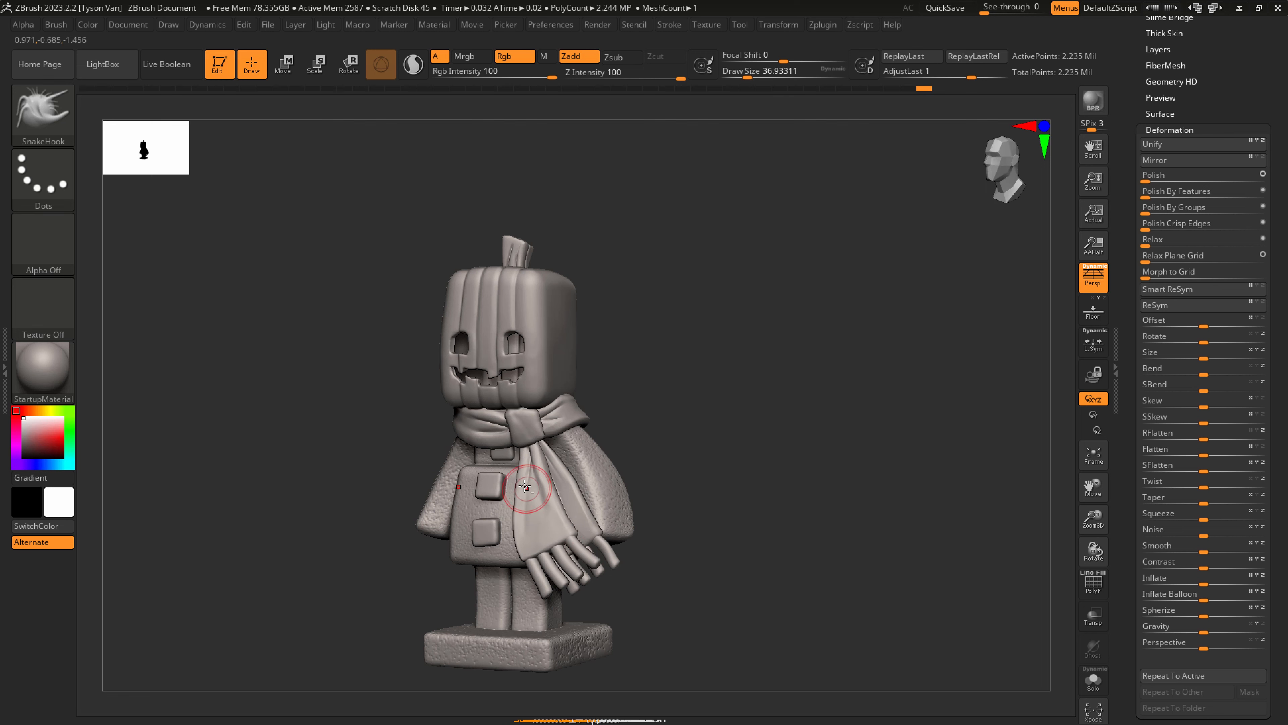
Turn perspective back on and set the camera focal length to 35 mm.
{"action": "key", "text": "p"}
{"action": "left_click", "coordinate": [168, 24]}
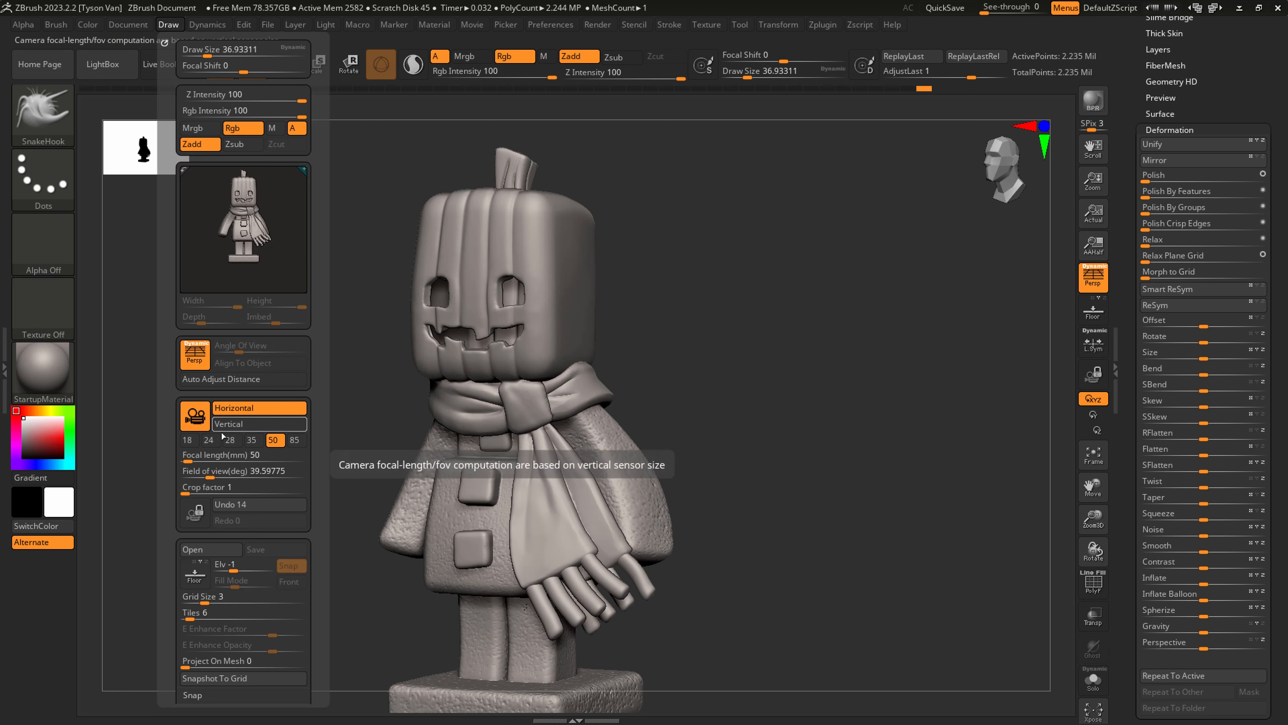
{"action": "left_click", "coordinate": [208, 439]}
{"action": "left_click", "coordinate": [250, 438]}
{"action": "mouse_move", "coordinate": [699, 547]}
{"action": "right_mouse_down"}
{"action": "mouse_move", "coordinate": [722, 474]}
{"action": "mouse_move", "coordinate": [685, 481]}
{"action": "mouse_move", "coordinate": [716, 495]}
{"action": "mouse_move", "coordinate": [603, 488]}
{"action": "mouse_move", "coordinate": [613, 454]}
{"action": "right_mouse_up"}
Switch to the DamStandard brush and save the current tool as snowman_004.ztl.
{"action": "key", "text": "b"}
{"action": "key", "text": "d"}
{"action": "key", "text": "s"}
{"action": "left_click_drag", "start_coordinate": [1223, 65], "coordinate": [1223, 397]}
{"action": "left_click", "coordinate": [1177, 63]}
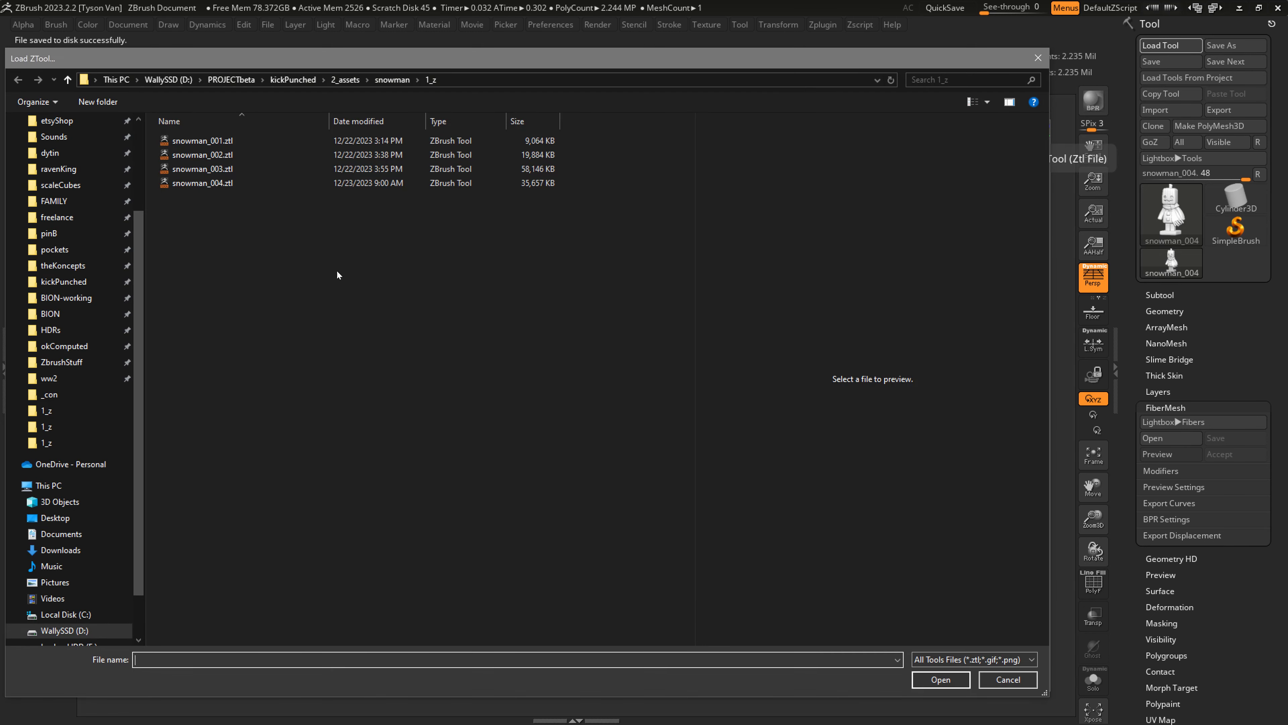
Load snowman_003.ztl and compare its shape with snowman_004, ending with snowman_004 active.
{"action": "double_click", "coordinate": [218, 169]}
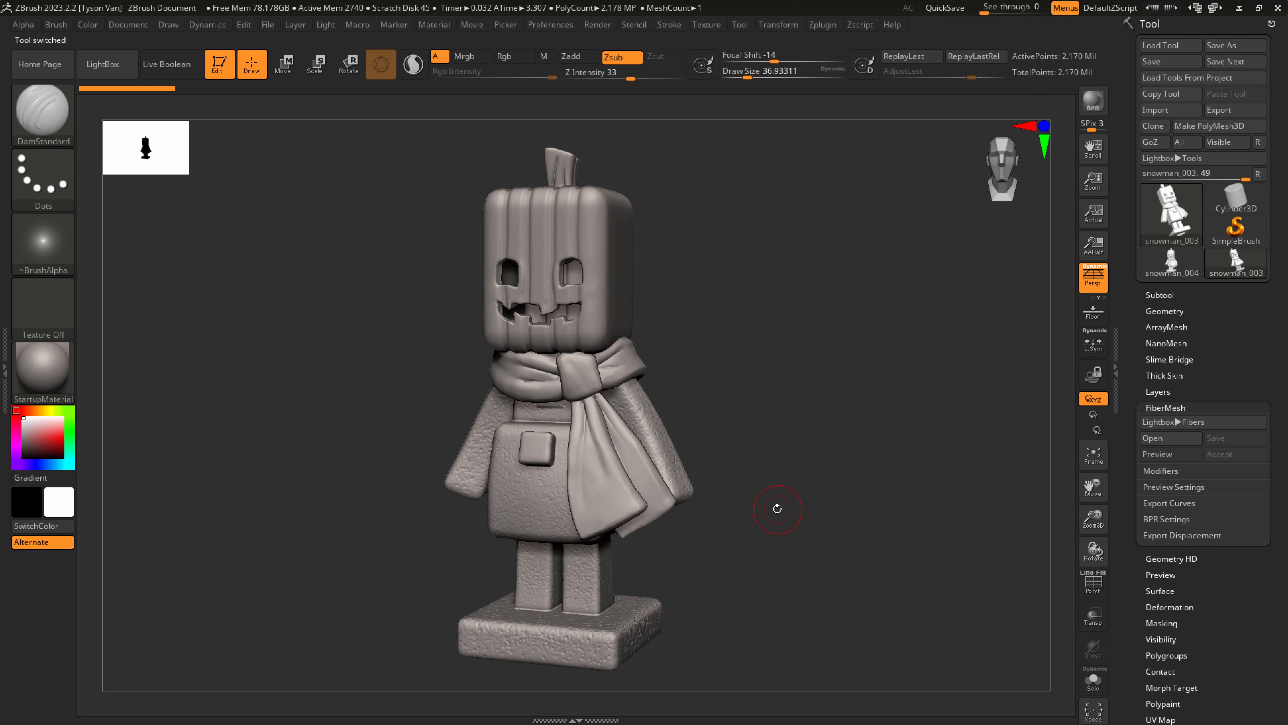
{"action": "mouse_move", "coordinate": [777, 508]}
{"action": "left_mouse_down"}
{"action": "mouse_move", "coordinate": [768, 503]}
{"action": "mouse_move", "coordinate": [774, 521]}
{"action": "left_mouse_up"}
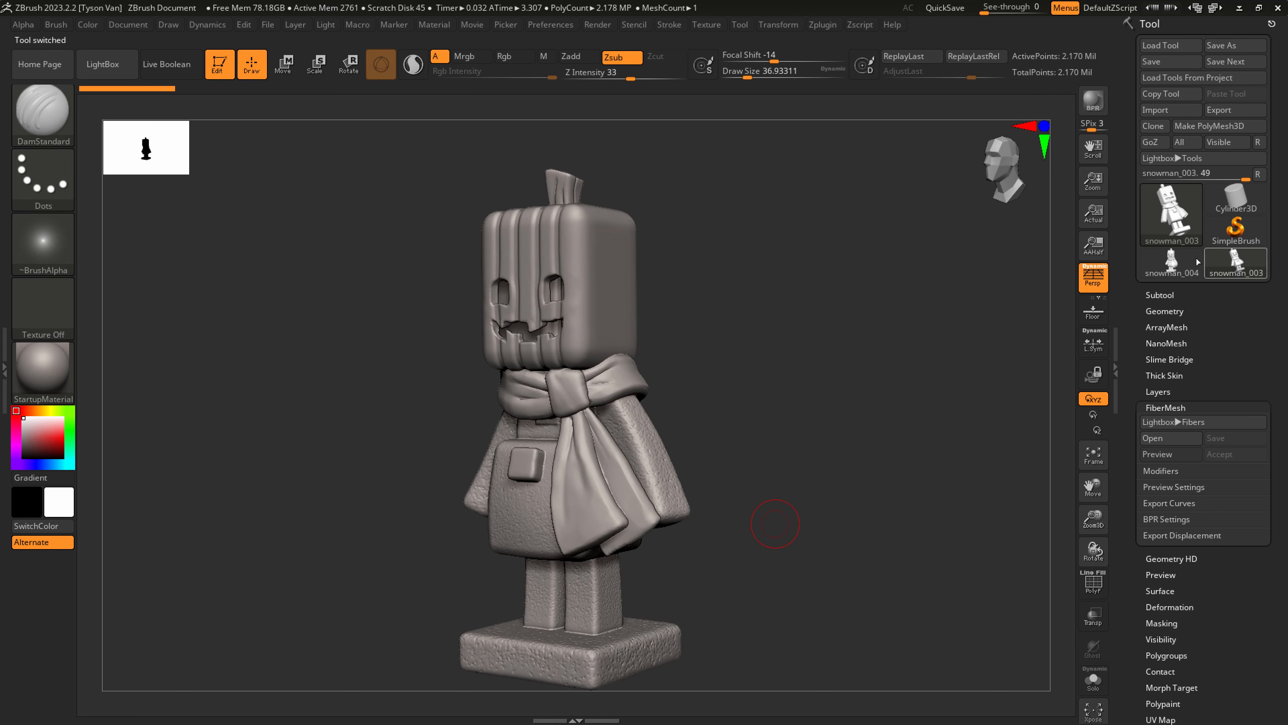
{"action": "left_click", "coordinate": [1176, 268]}
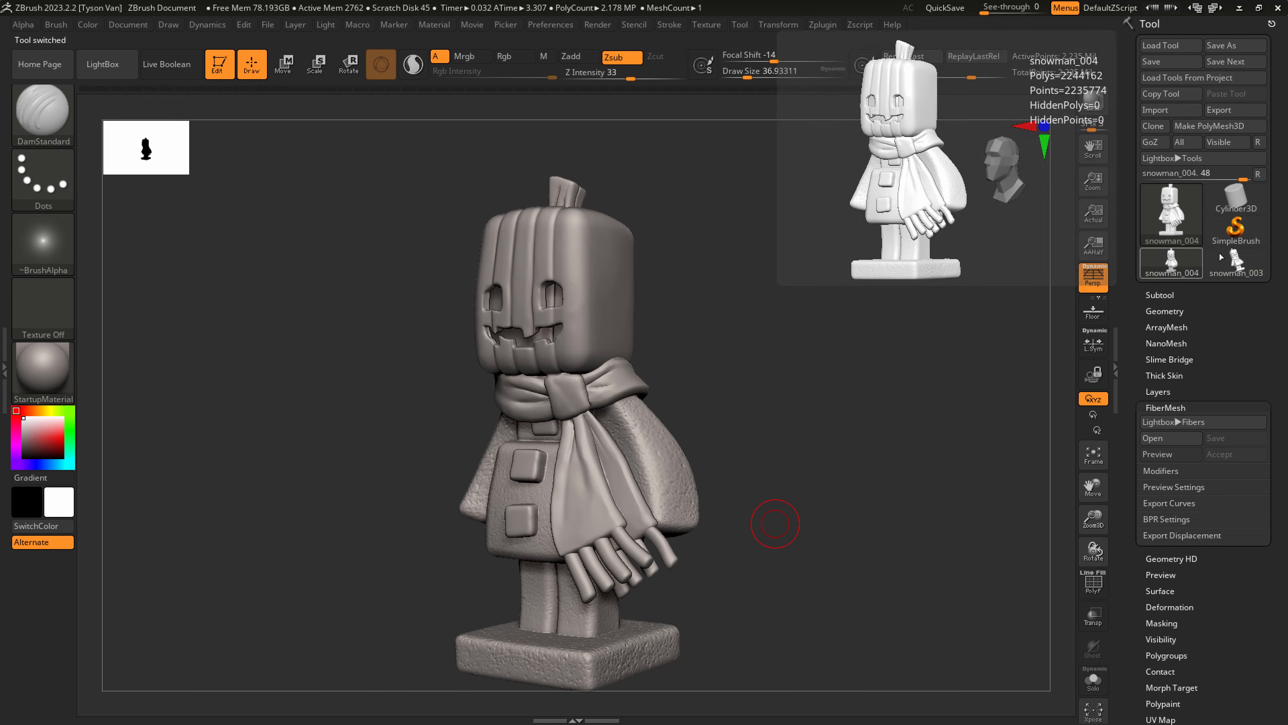
{"action": "left_click", "coordinate": [1230, 267]}
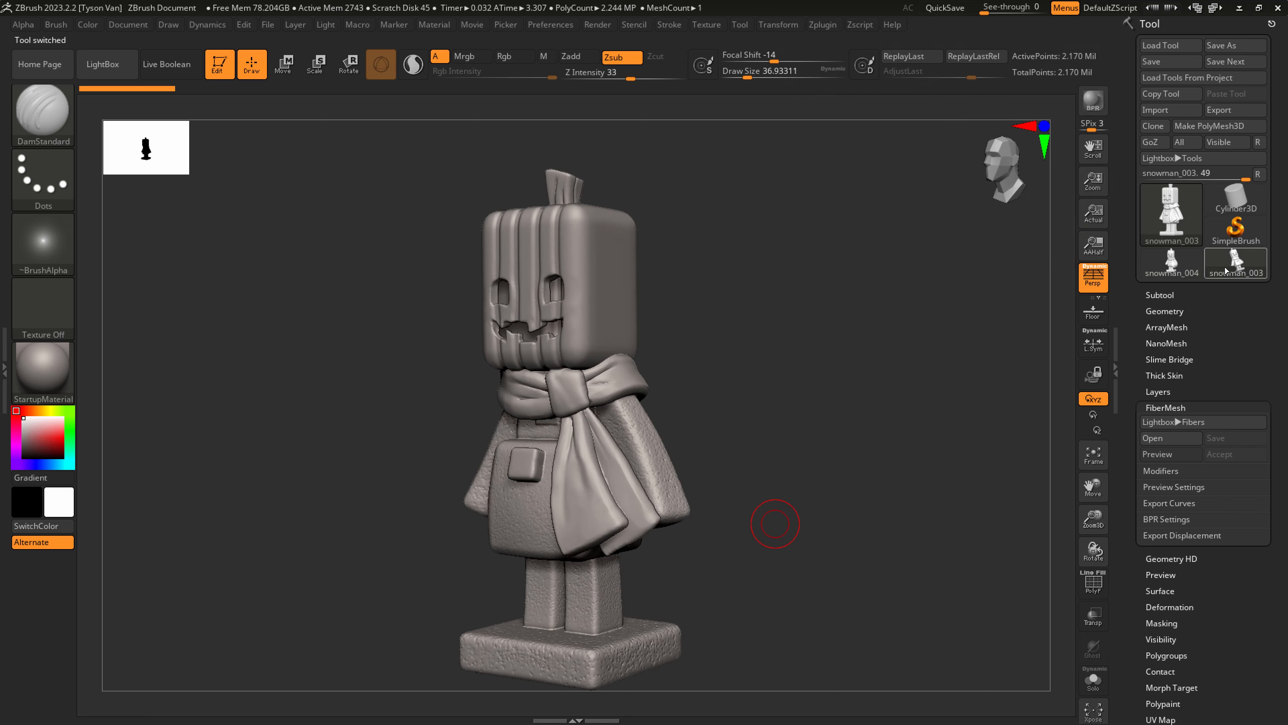
{"action": "left_click", "coordinate": [1172, 265]}
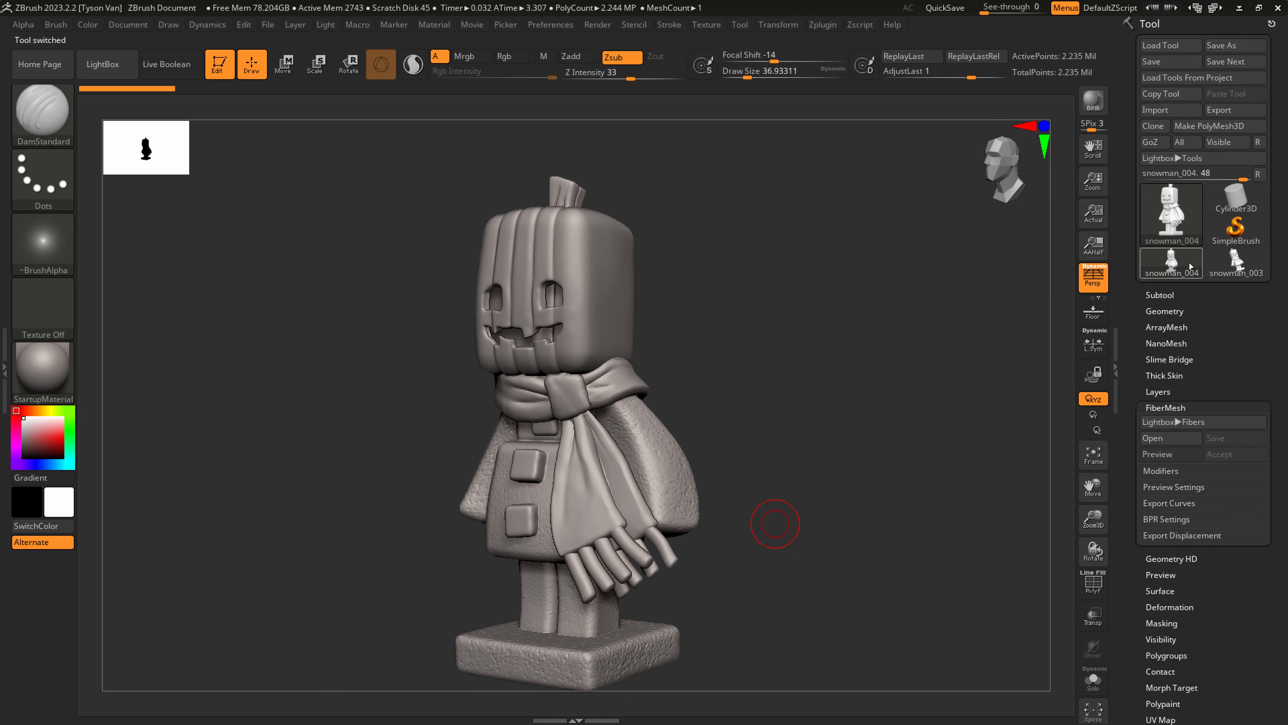
{"action": "left_click", "coordinate": [1212, 267]}
{"action": "left_click", "coordinate": [1173, 268]}
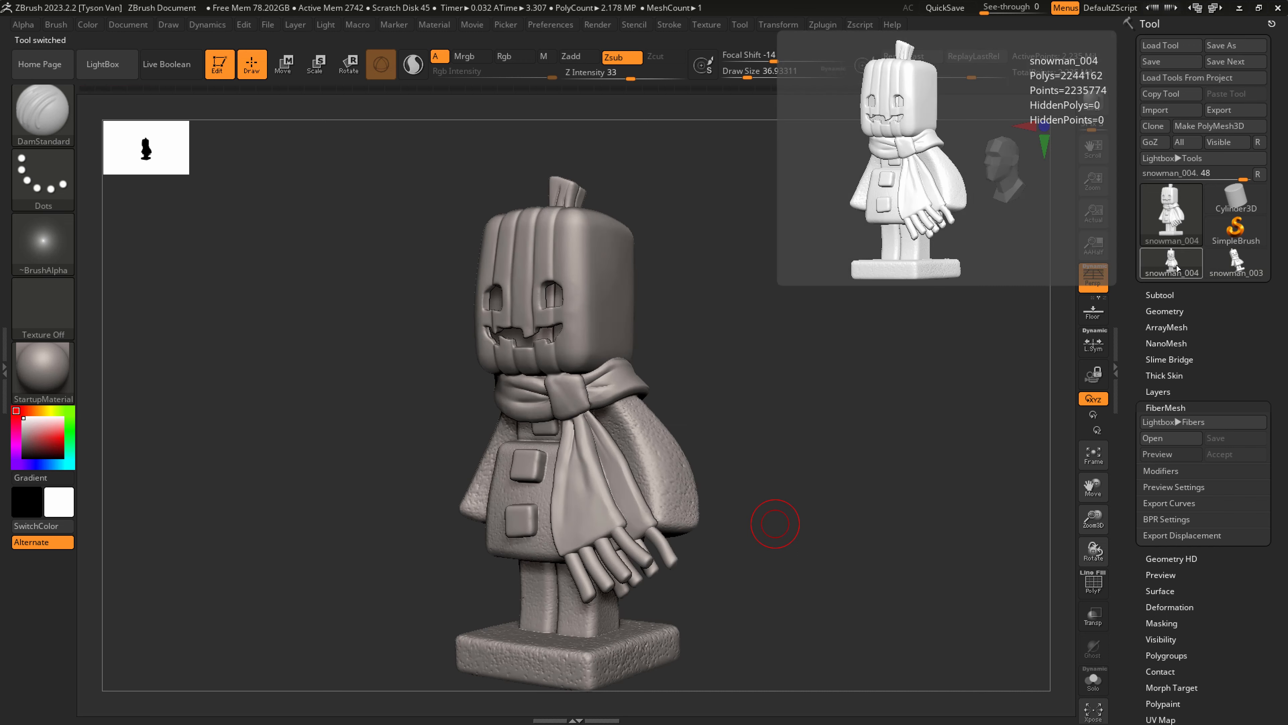
{"action": "left_click", "coordinate": [1223, 268]}
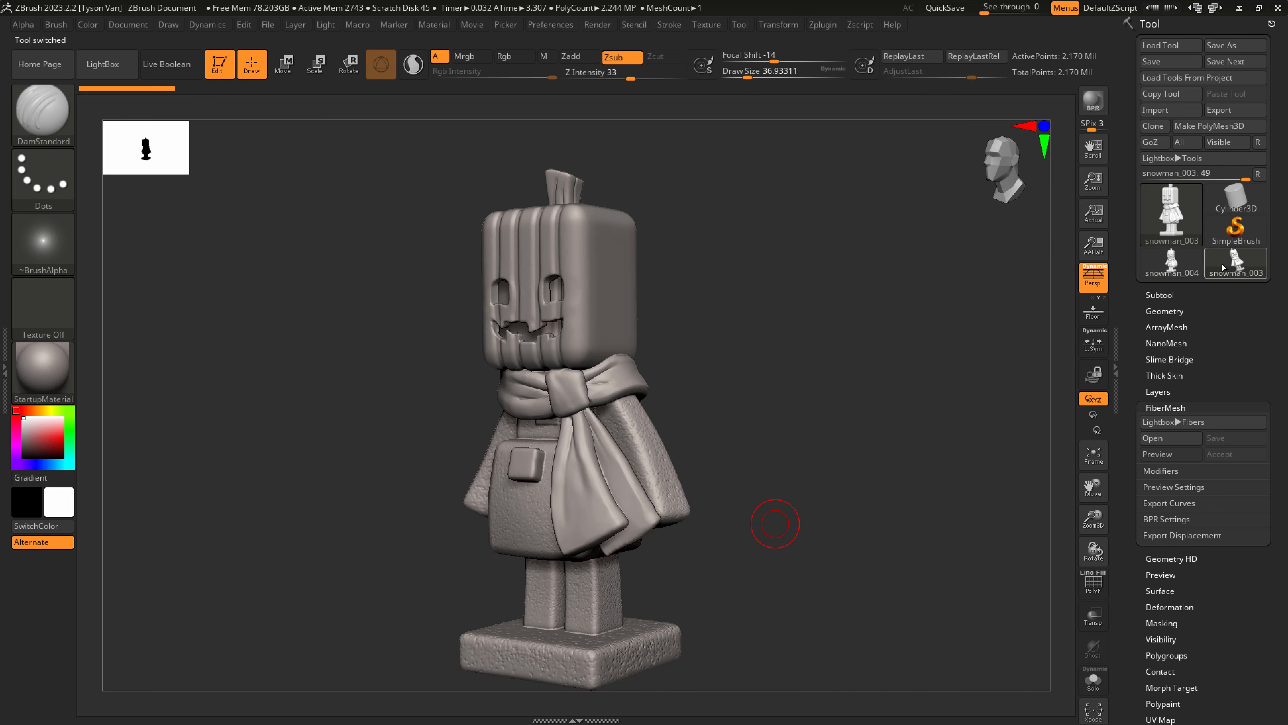
{"action": "left_click", "coordinate": [1187, 267]}
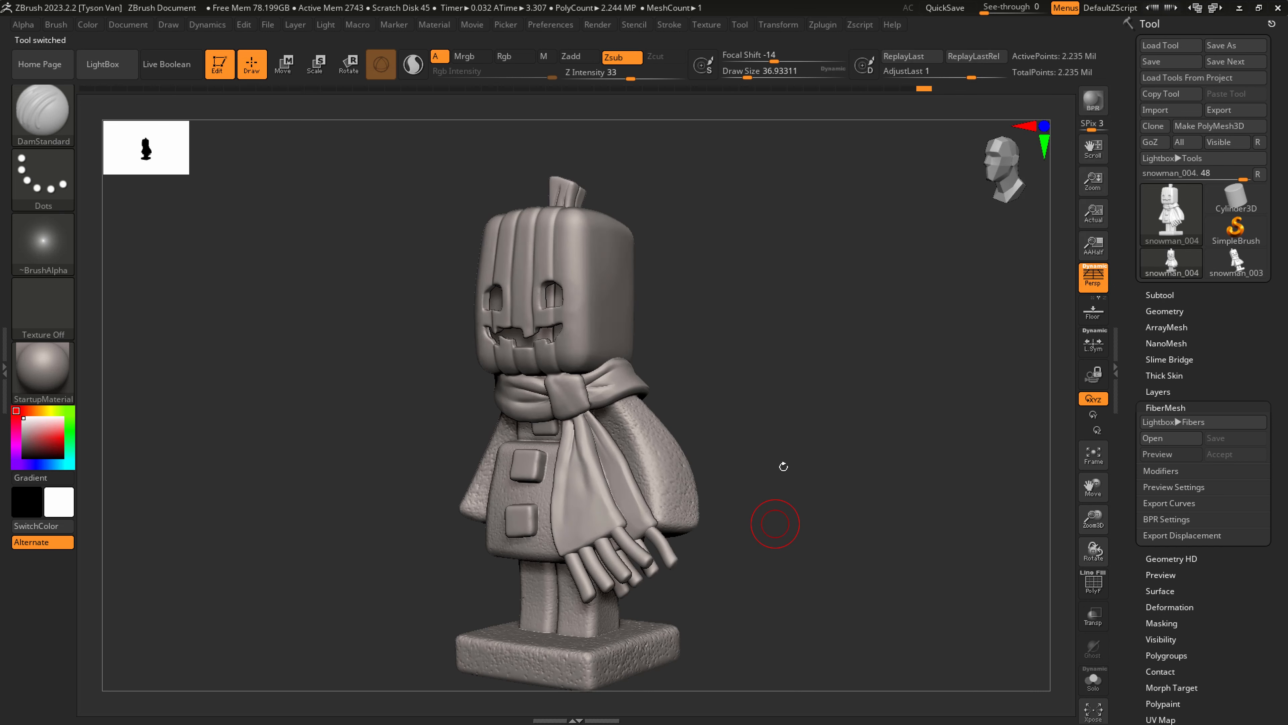
Display the polyframe on snowman_004 and examine its polygroups and mesh density.
{"action": "key", "text": "shift"}
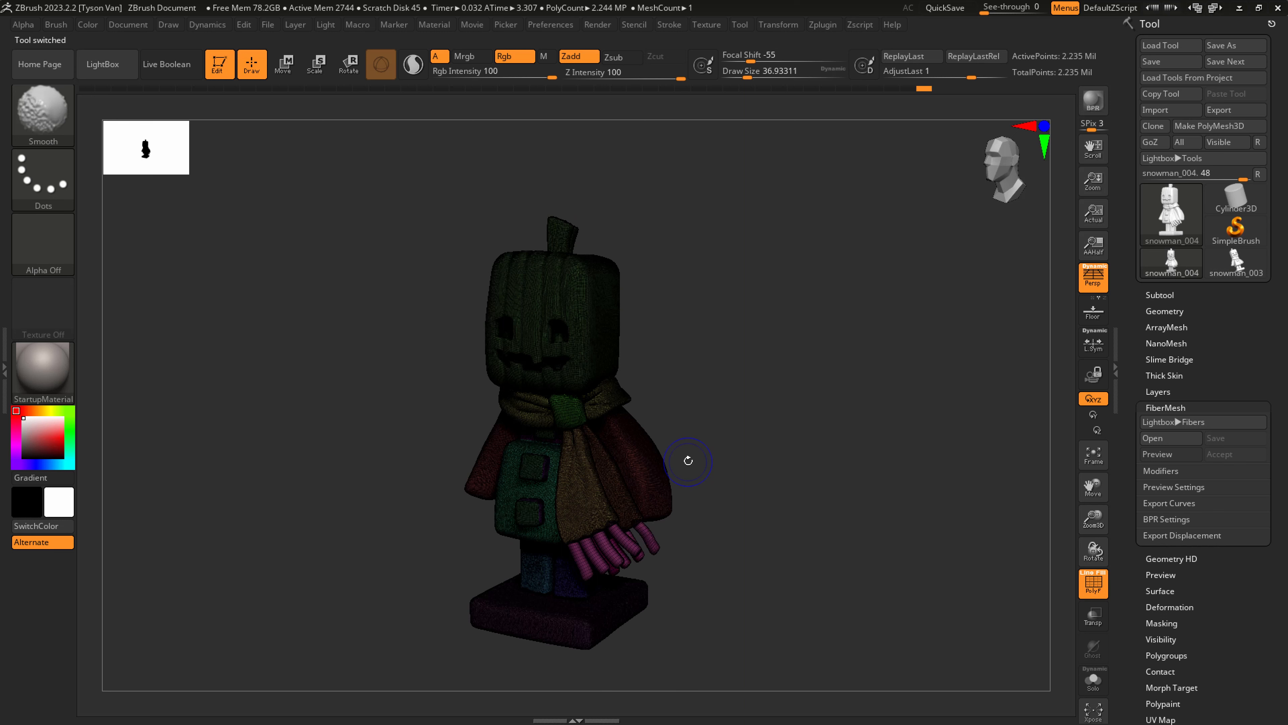
{"action": "key", "text": "shift+f"}
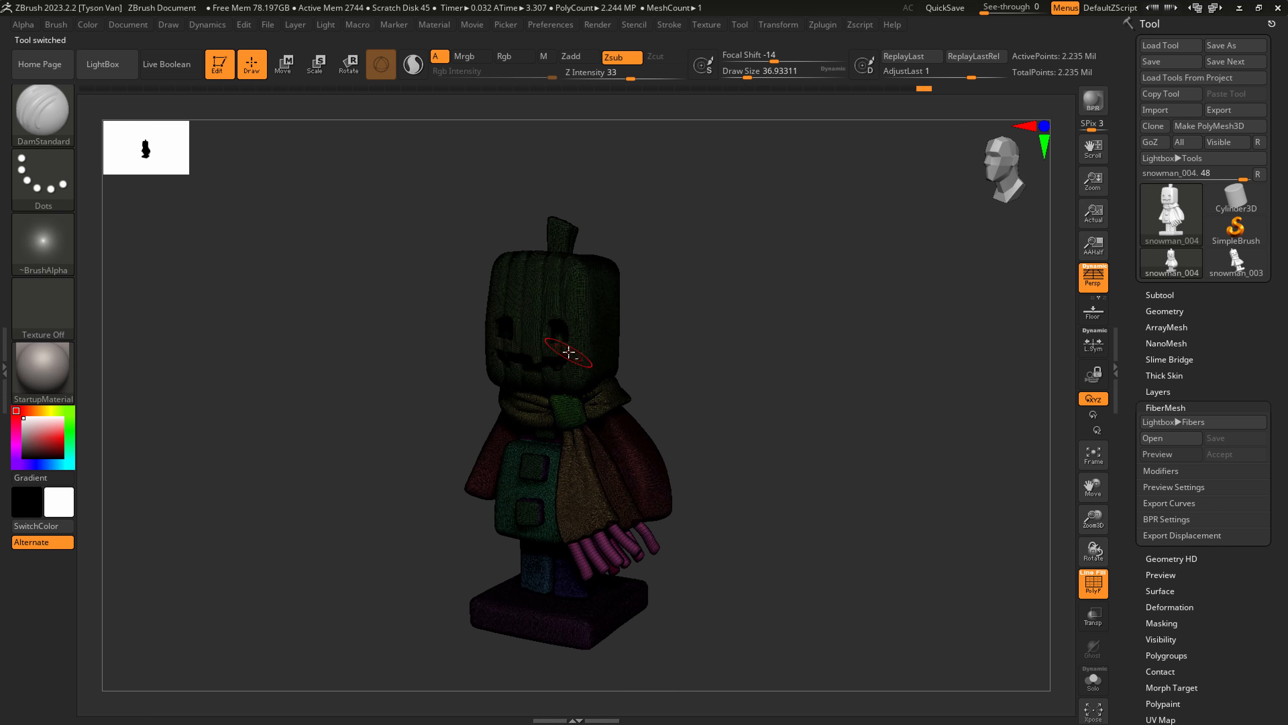
{"action": "right_click_drag", "start_coordinate": [594, 455], "coordinate": [592, 411], "text": "ctrl"}
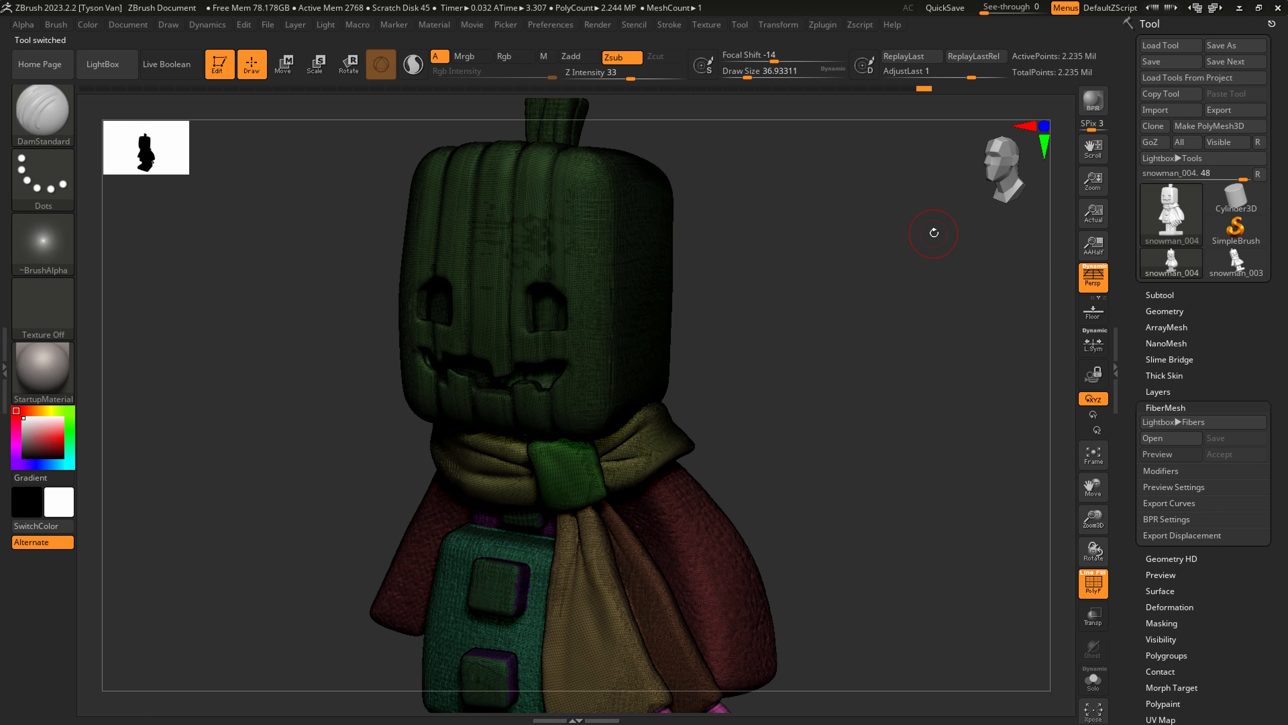
{"action": "mouse_move", "coordinate": [1176, 219]}
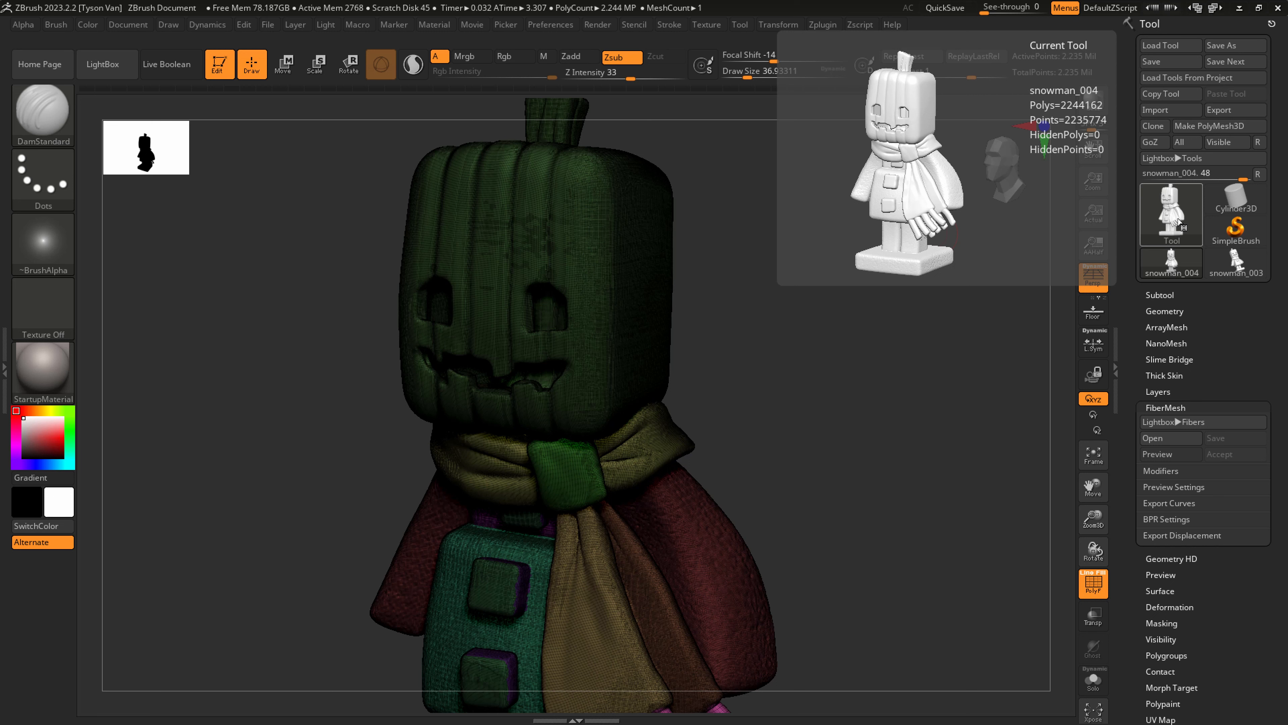
{"action": "left_click_drag", "start_coordinate": [753, 527], "coordinate": [844, 402]}
Duplicate the snowman_004 subtool and rename the copy snowman_DEC.
{"action": "left_click", "coordinate": [1167, 294]}
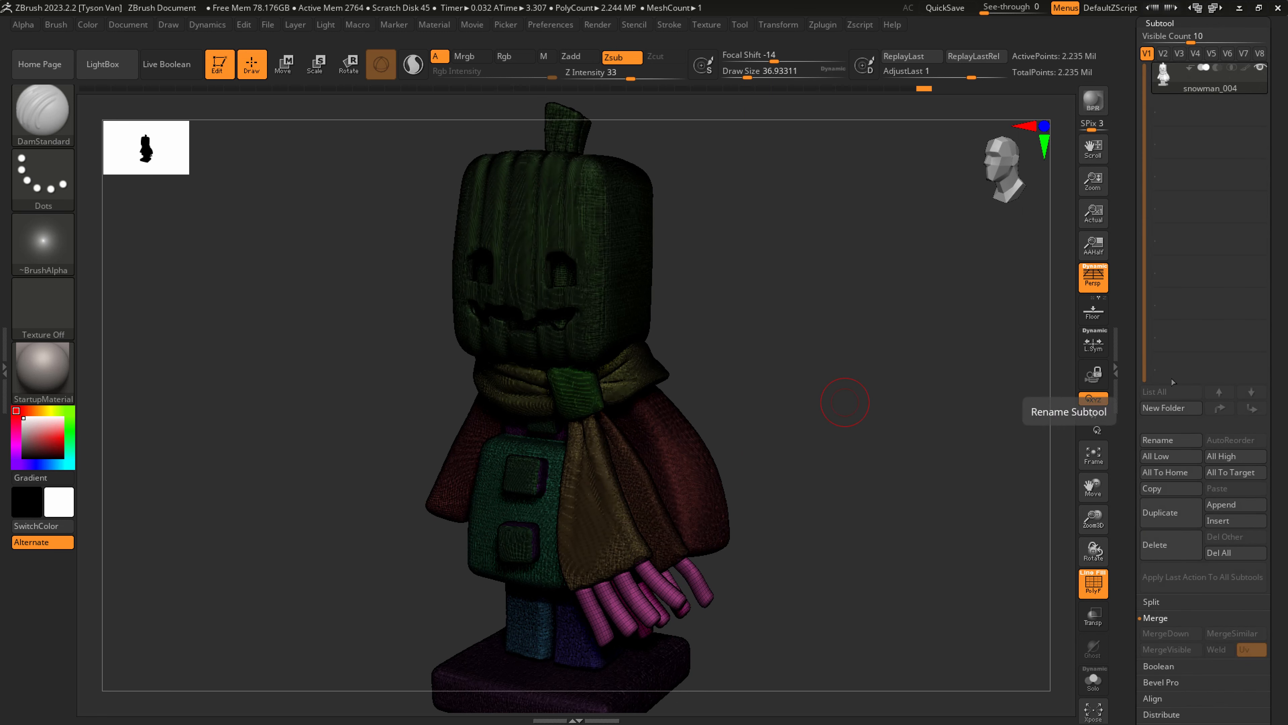
{"action": "left_click", "coordinate": [1164, 512]}
{"action": "mouse_move", "coordinate": [1221, 120]}
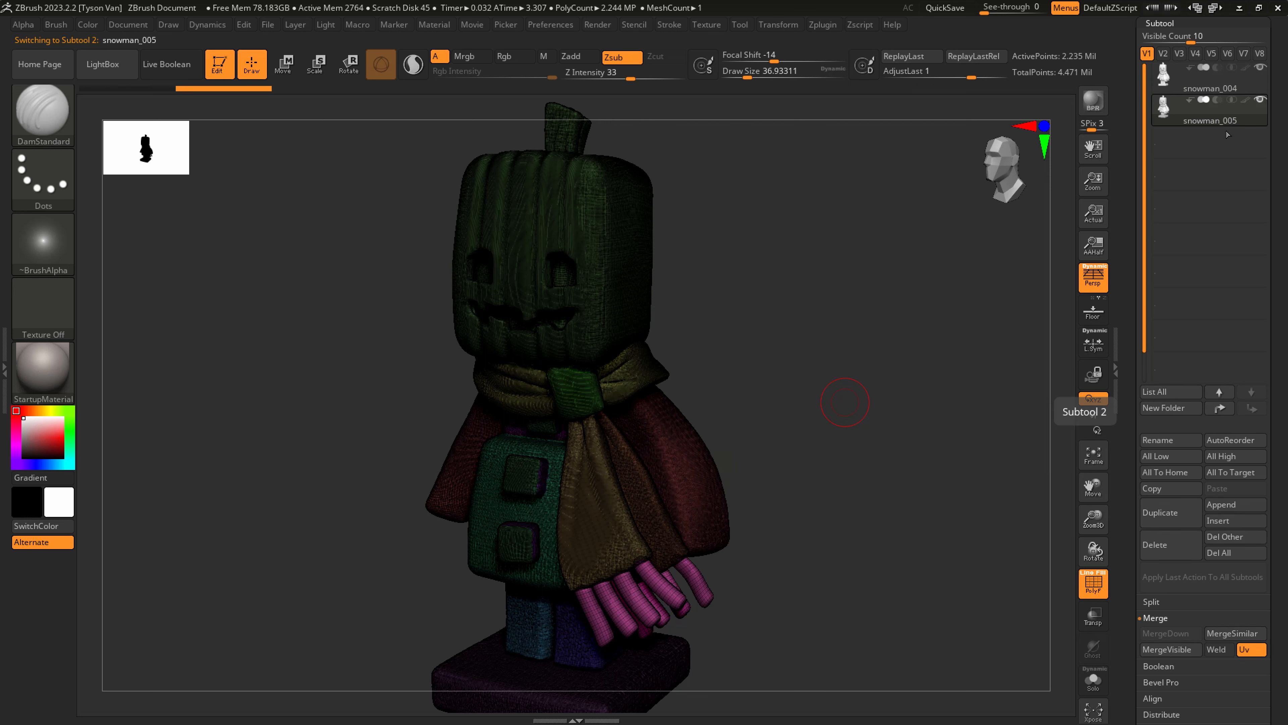
{"action": "left_click", "coordinate": [1171, 440]}
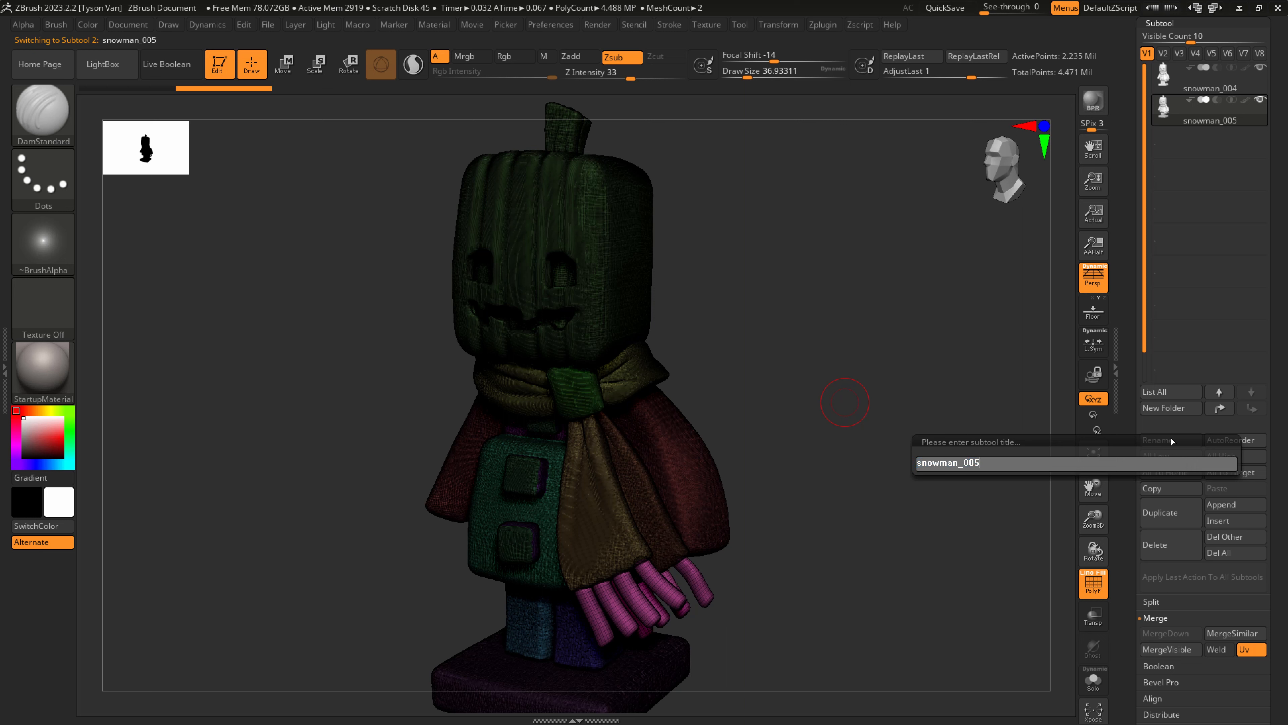
{"action": "key", "text": "BackSpace"}
{"action": "key", "text": "BackSpace"}
{"action": "key", "text": "BackSpace"}
{"action": "type", "text": "DEC"}
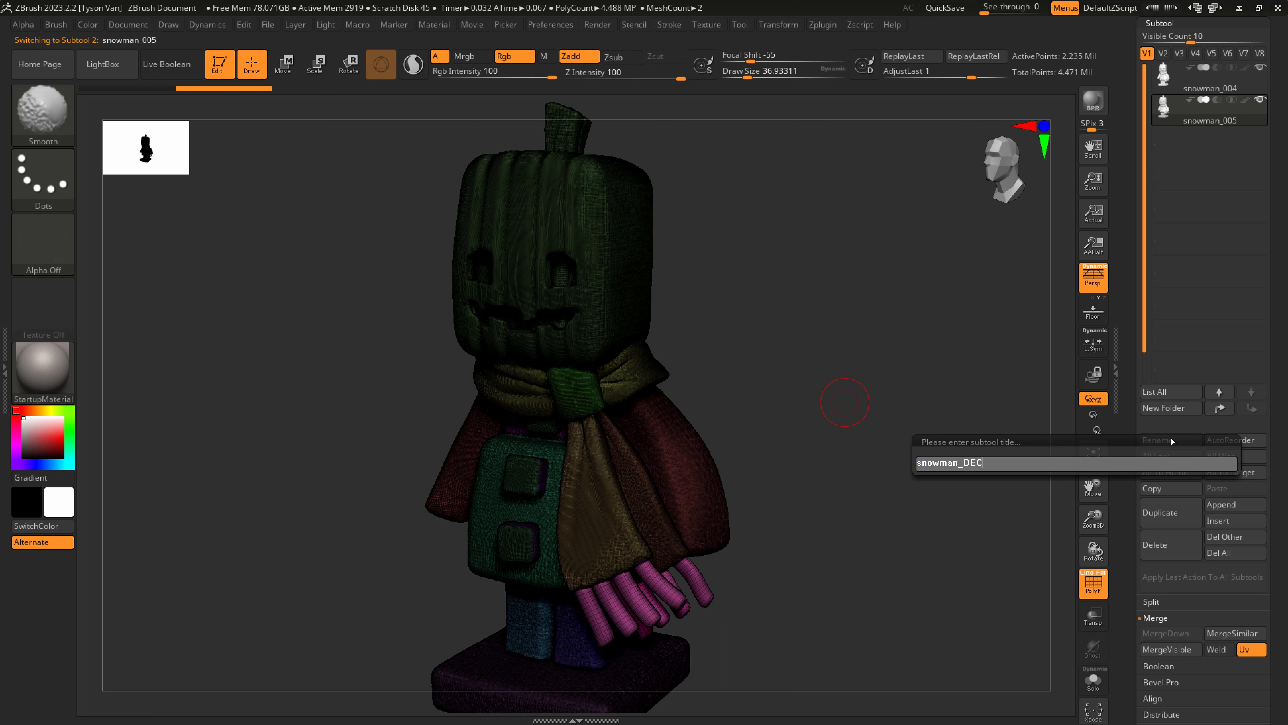
{"action": "key", "text": "Return"}
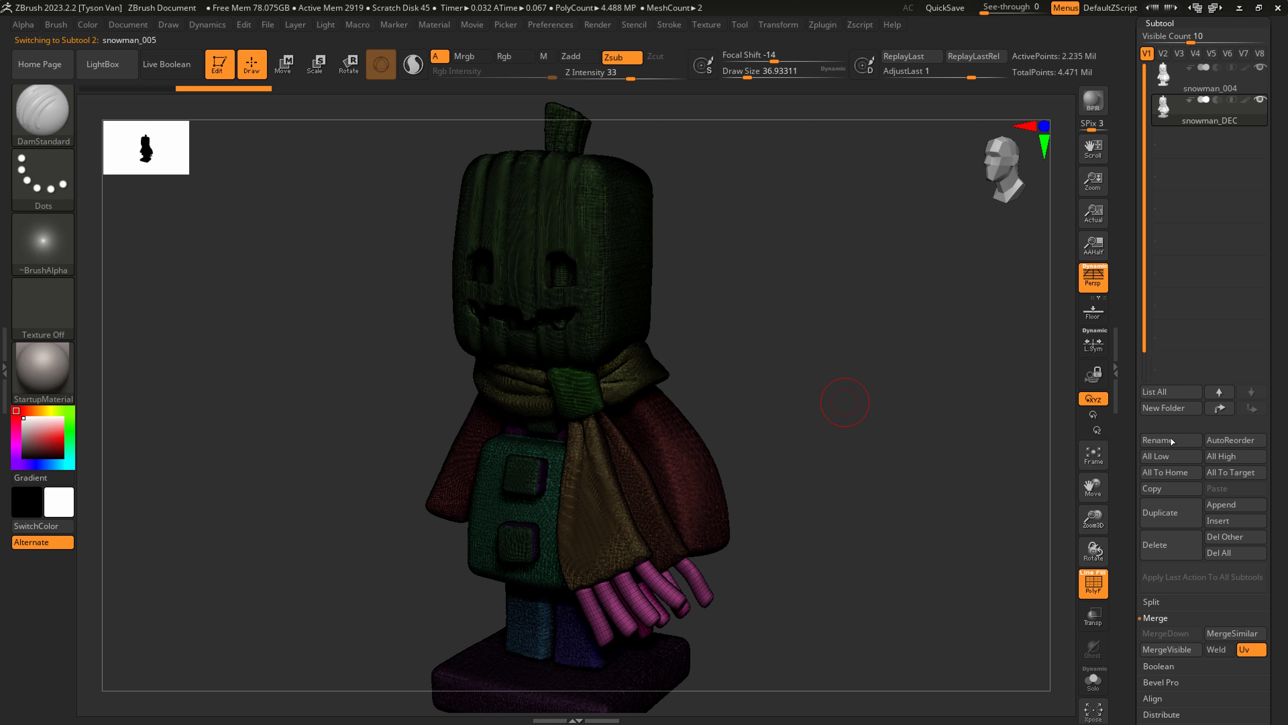
Pre-process the snowman_DEC subtool in Decimation Master.
{"action": "left_click", "coordinate": [822, 26]}
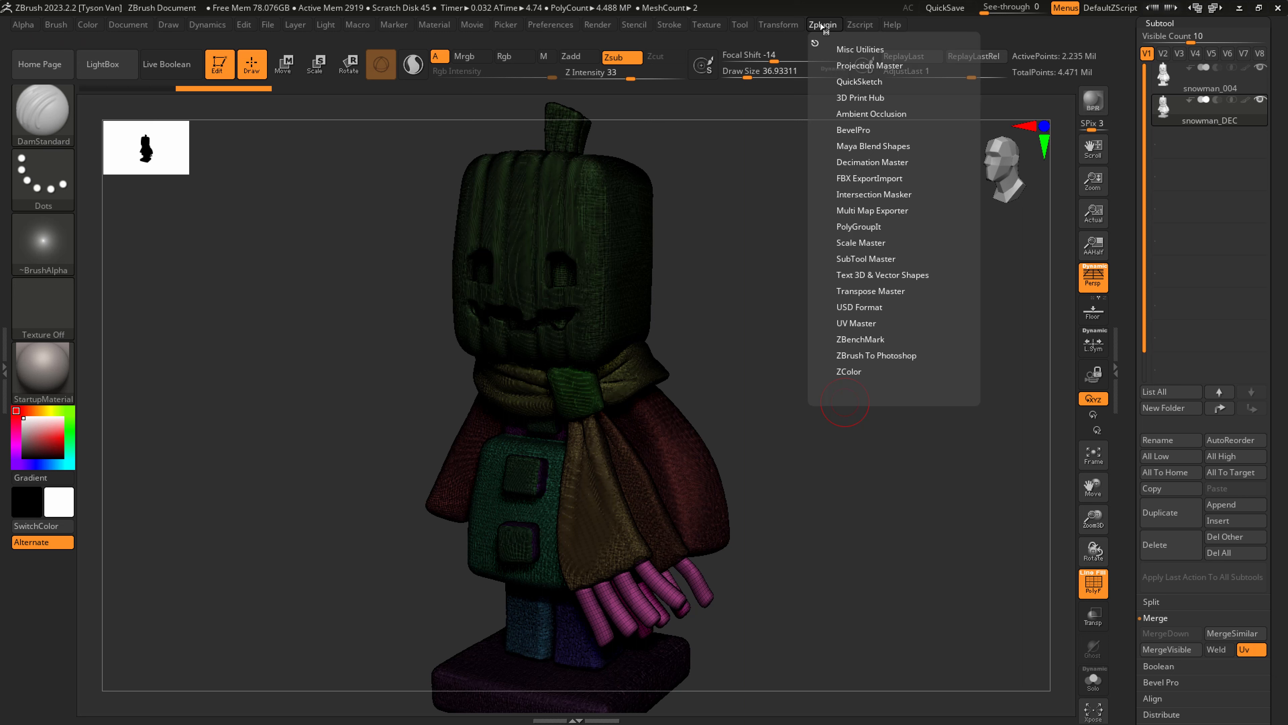
{"action": "left_click", "coordinate": [868, 162]}
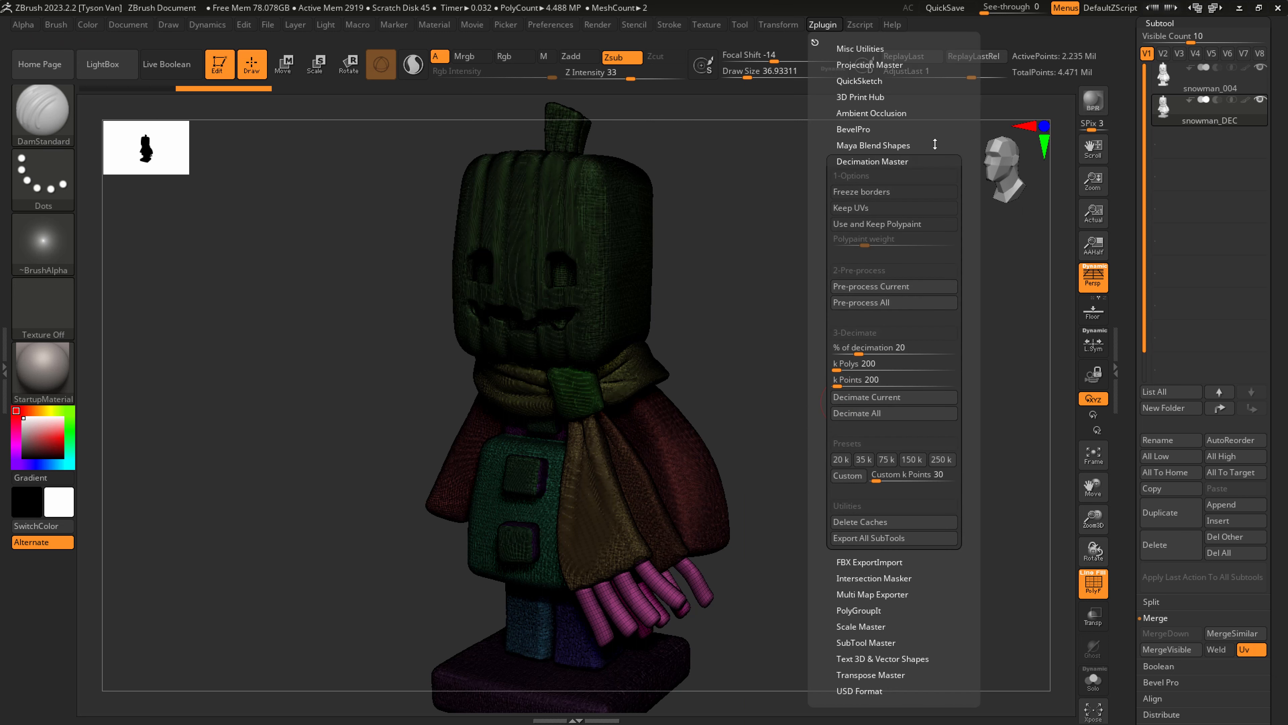
{"action": "scroll", "coordinate": [960, 123], "scroll_direction": "down", "scroll_amount": 1}
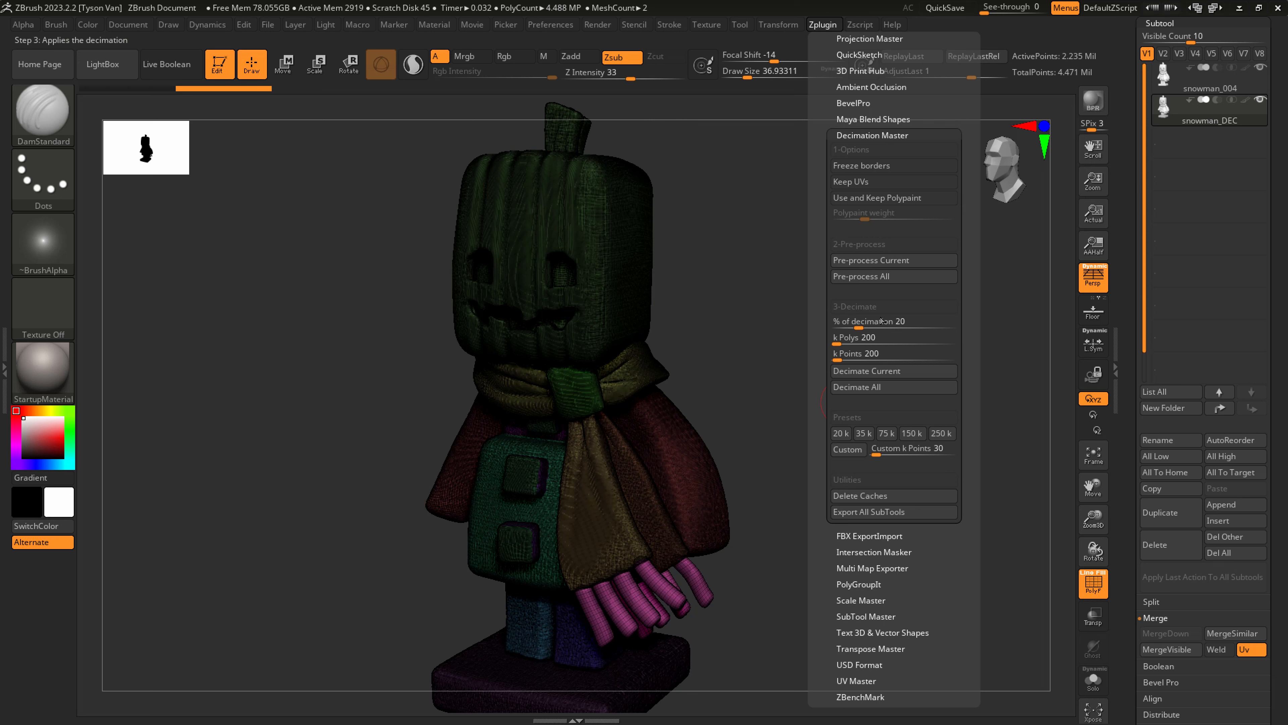
{"action": "left_click", "coordinate": [891, 260]}
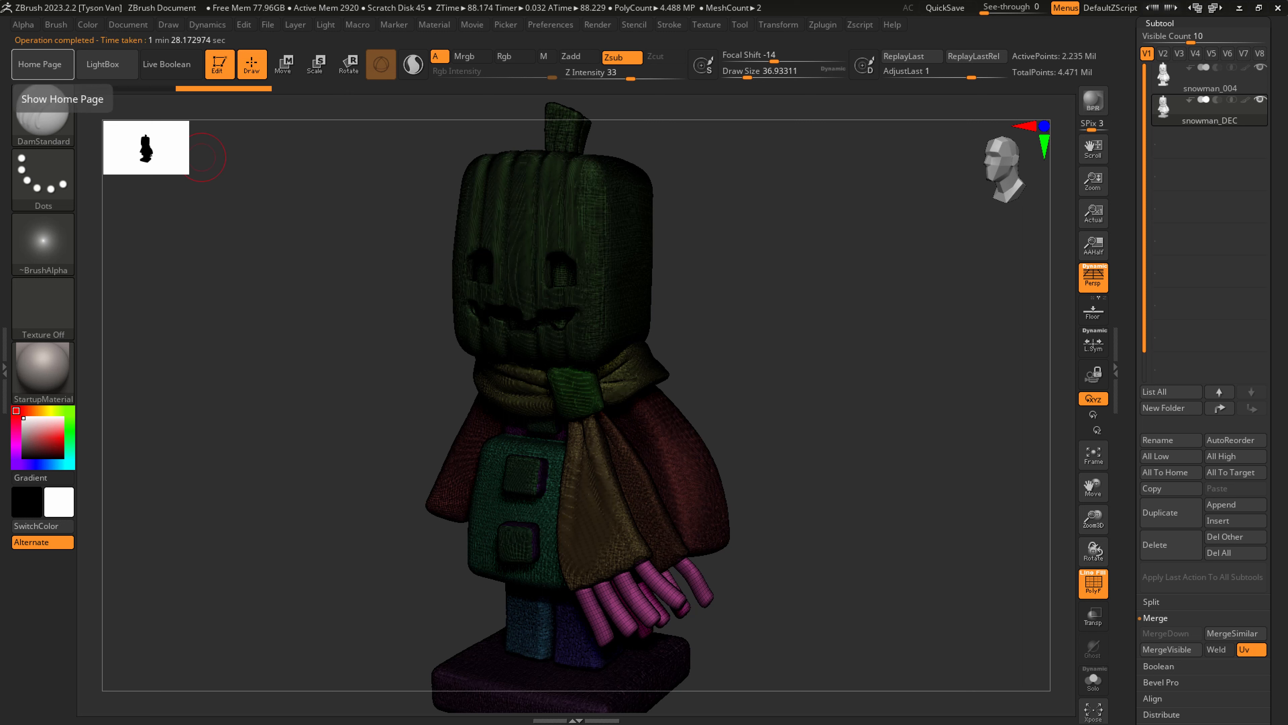
{"action": "mouse_move", "coordinate": [741, 369]}
{"action": "left_mouse_down"}
{"action": "mouse_move", "coordinate": [777, 341]}
{"action": "mouse_move", "coordinate": [717, 374]}
{"action": "mouse_move", "coordinate": [660, 351]}
{"action": "mouse_move", "coordinate": [730, 383]}
{"action": "mouse_move", "coordinate": [702, 383]}
{"action": "mouse_move", "coordinate": [810, 368]}
{"action": "left_mouse_up"}
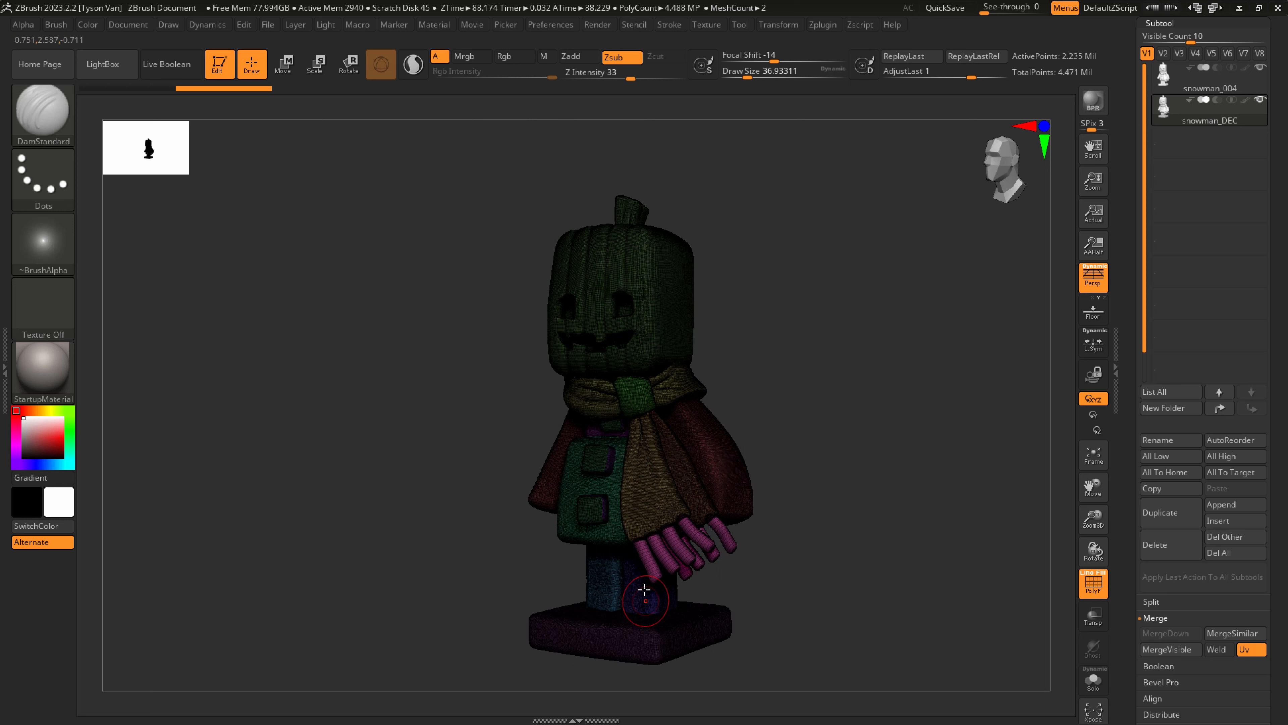
Hide the polyframe on snowman_DEC and examine the base's underside recess and its two leg slots.
{"action": "mouse_move", "coordinate": [633, 372]}
{"action": "right_mouse_down"}
{"action": "mouse_move", "coordinate": [644, 374]}
{"action": "mouse_move", "coordinate": [608, 312]}
{"action": "right_mouse_up"}
{"action": "key", "text": "shift+f"}
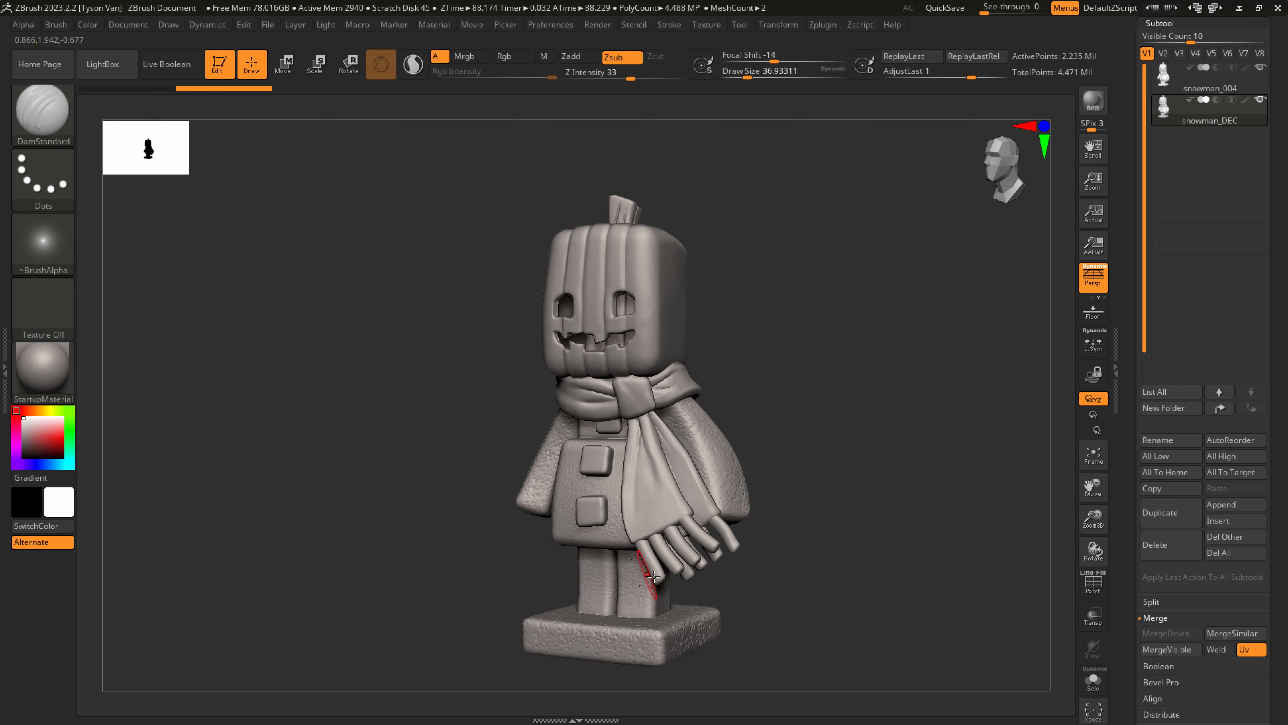
{"action": "right_click_drag", "start_coordinate": [652, 576], "coordinate": [662, 460]}
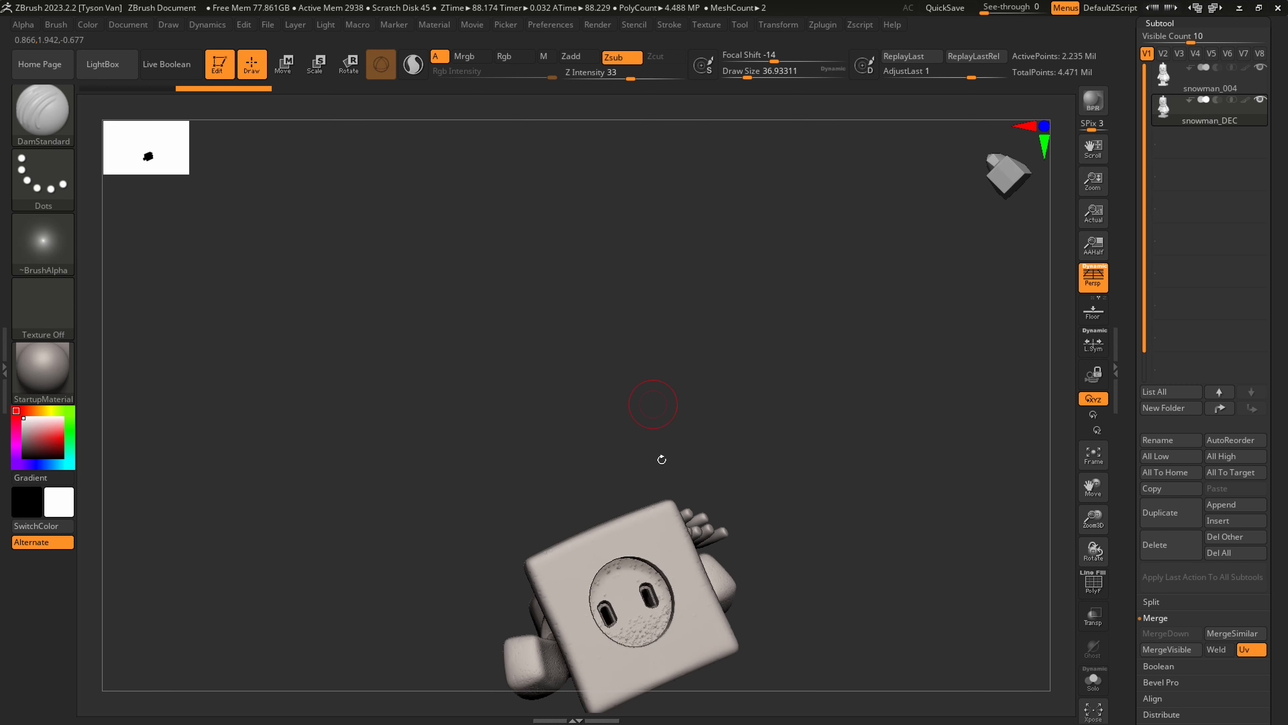
{"action": "right_click_drag", "start_coordinate": [655, 598], "coordinate": [644, 537], "text": "ctrl"}
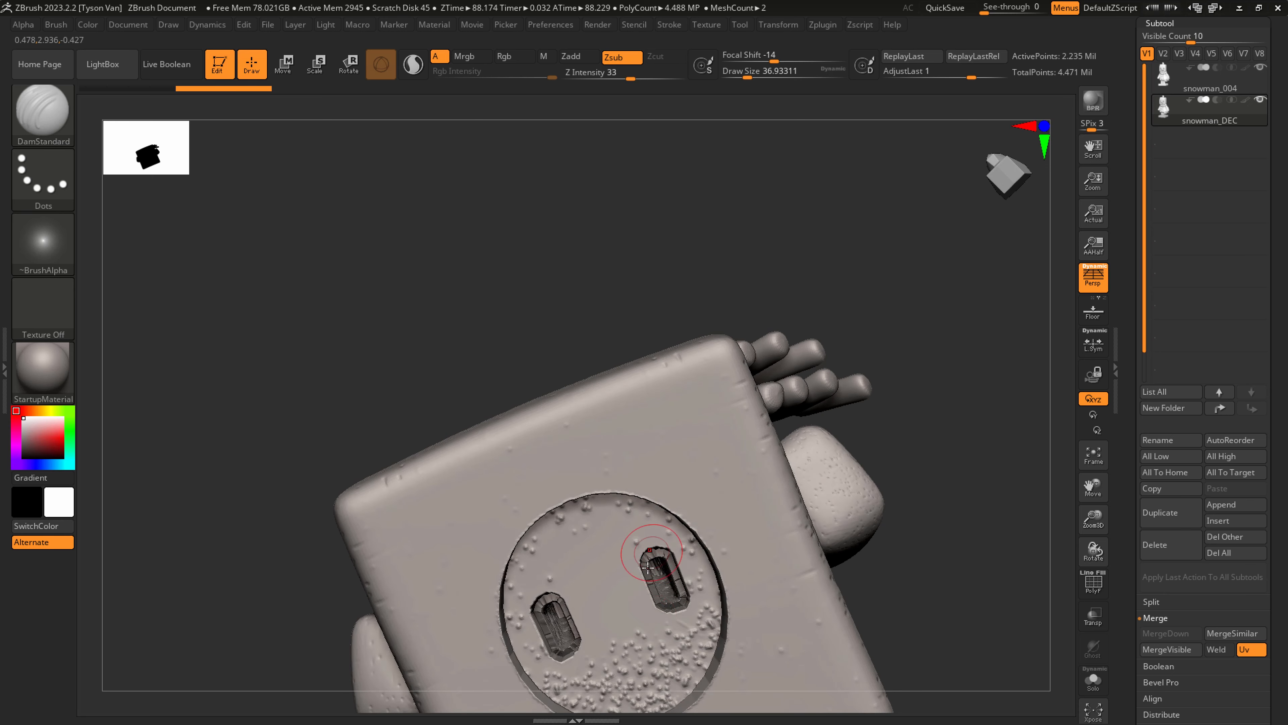
{"action": "right_click_drag", "start_coordinate": [654, 554], "coordinate": [546, 448]}
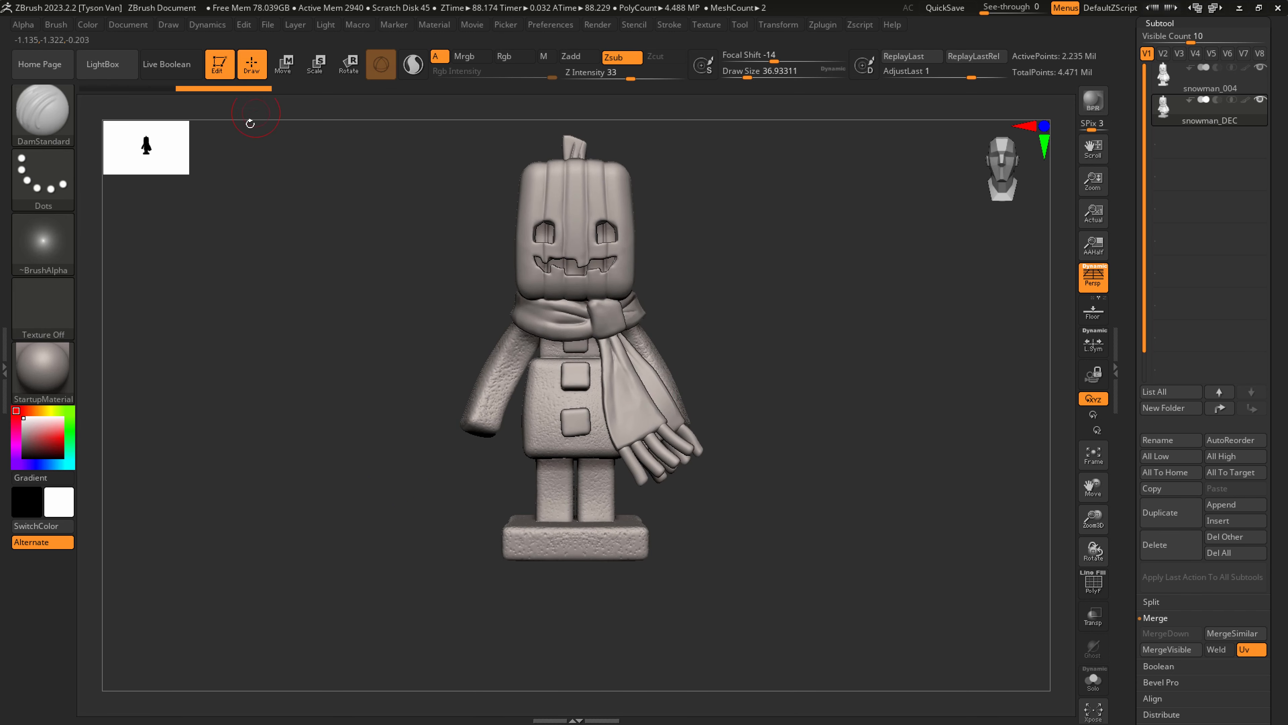
Switch the sculpting brush to CurveTube.
{"action": "left_click", "coordinate": [43, 110]}
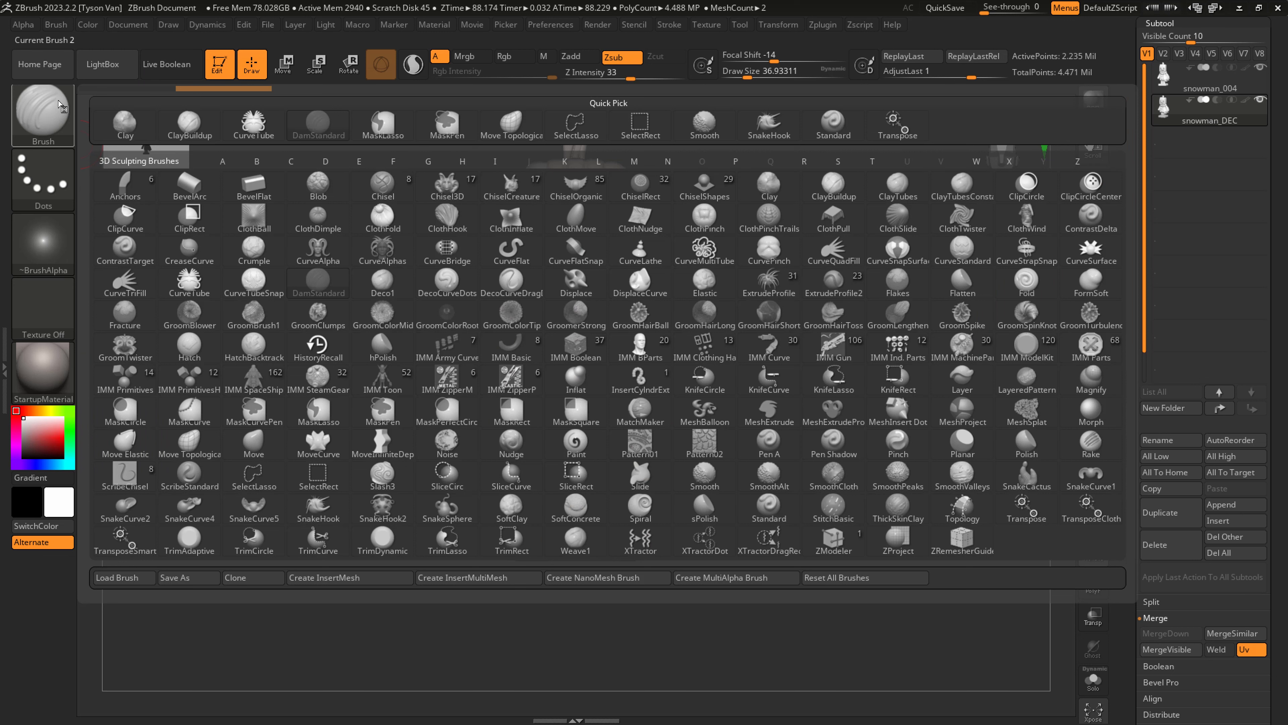
{"action": "left_click", "coordinate": [204, 287]}
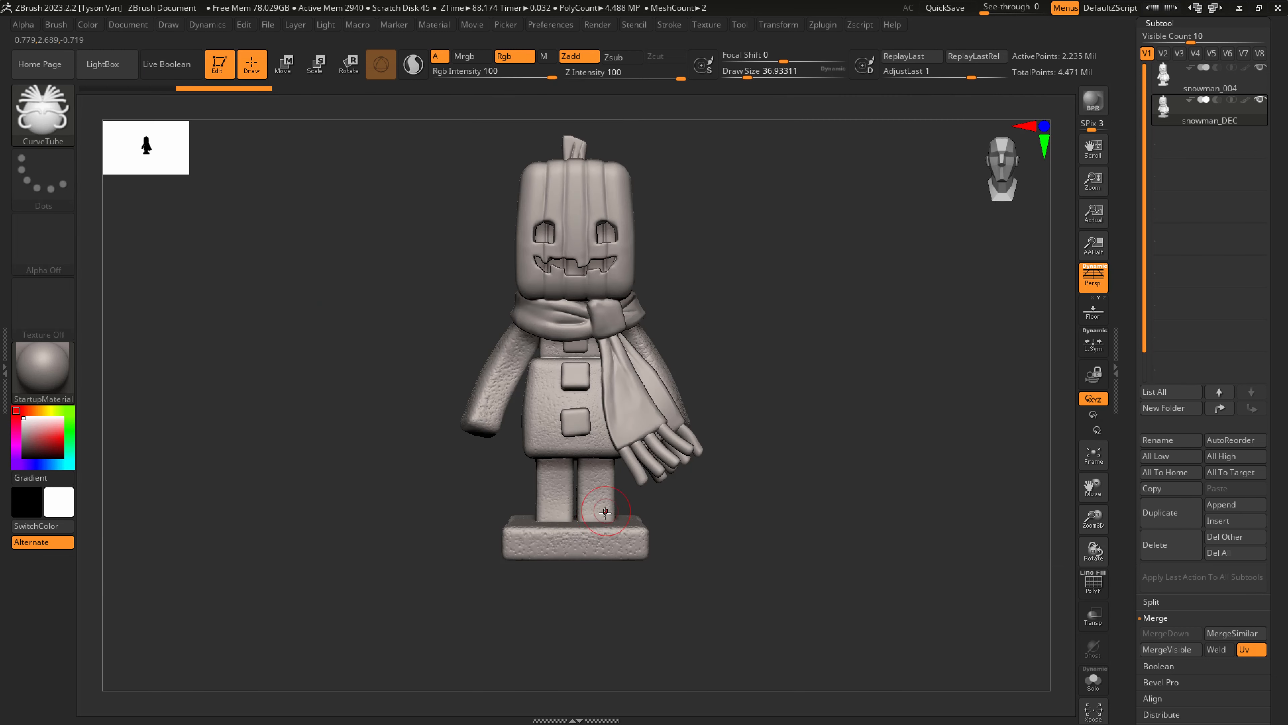
{"action": "left_click_drag", "start_coordinate": [320, 309], "coordinate": [733, 426]}
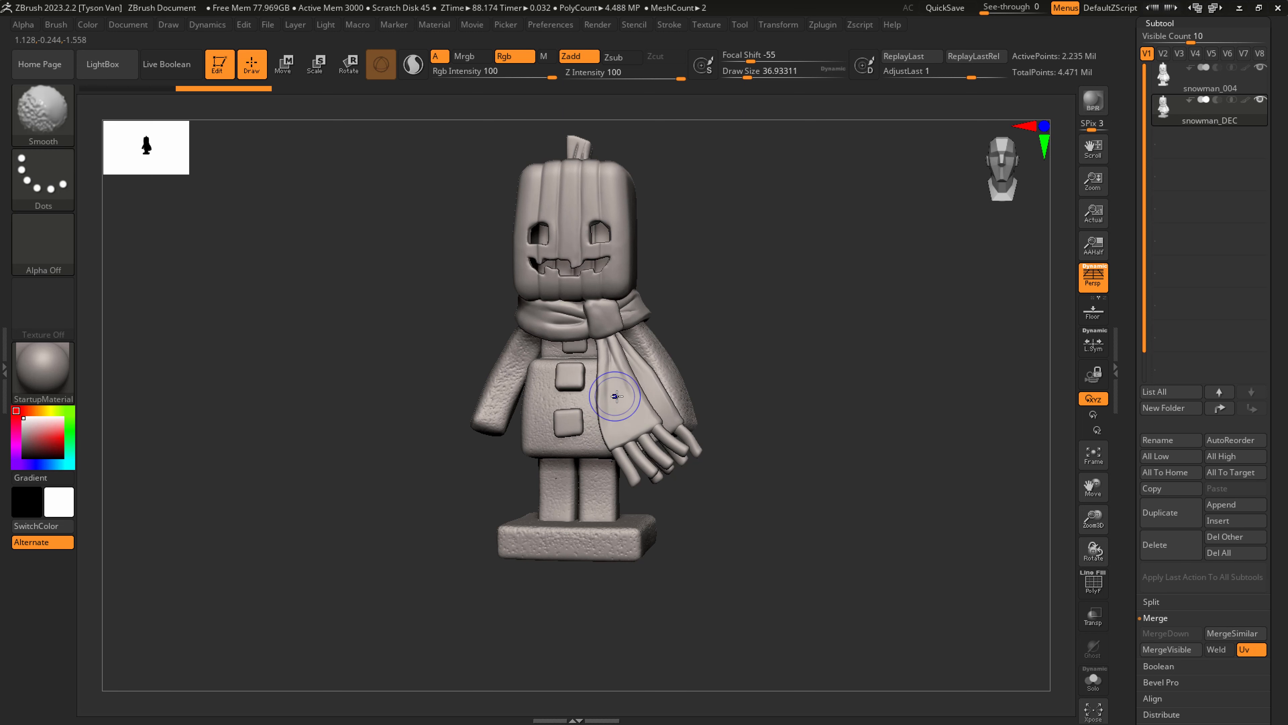
Show the polyframe and delete the snowman_DEC subtool.
{"action": "key", "text": "shift+f"}
{"action": "right_click_drag", "start_coordinate": [620, 336], "coordinate": [621, 380], "text": "ctrl"}
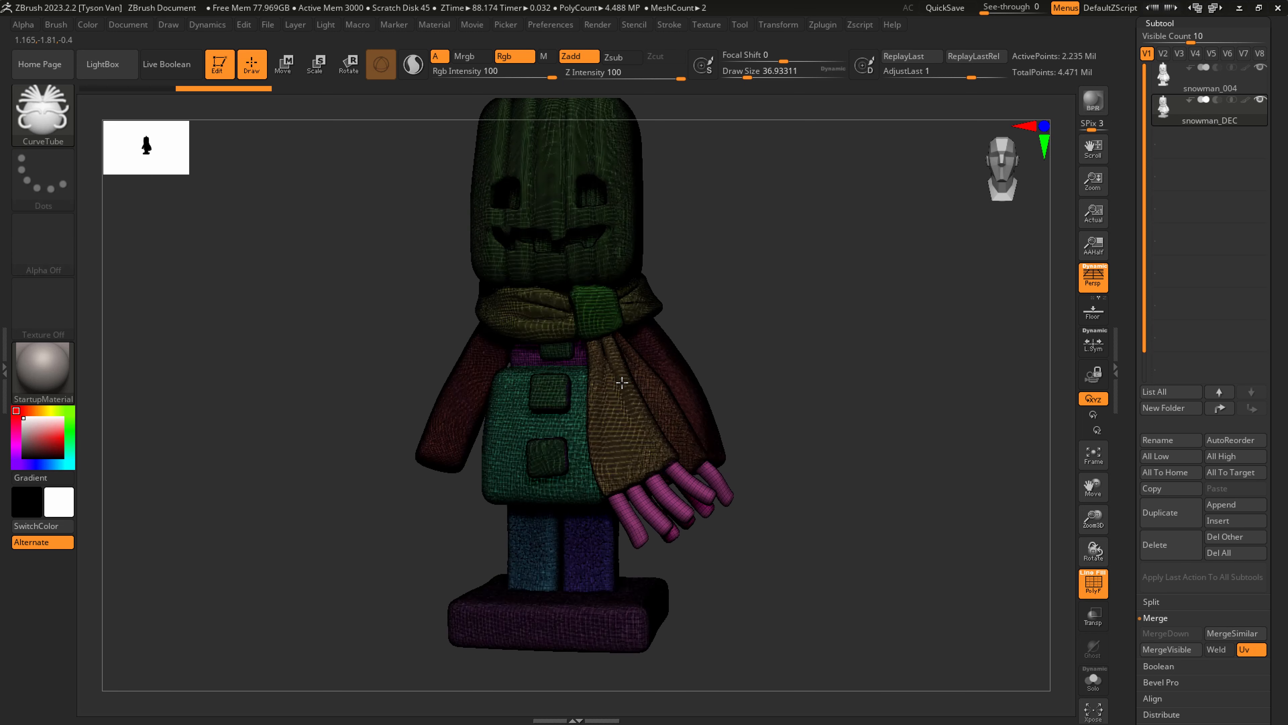
{"action": "left_click", "coordinate": [1155, 545]}
{"action": "left_click", "coordinate": [1047, 573]}
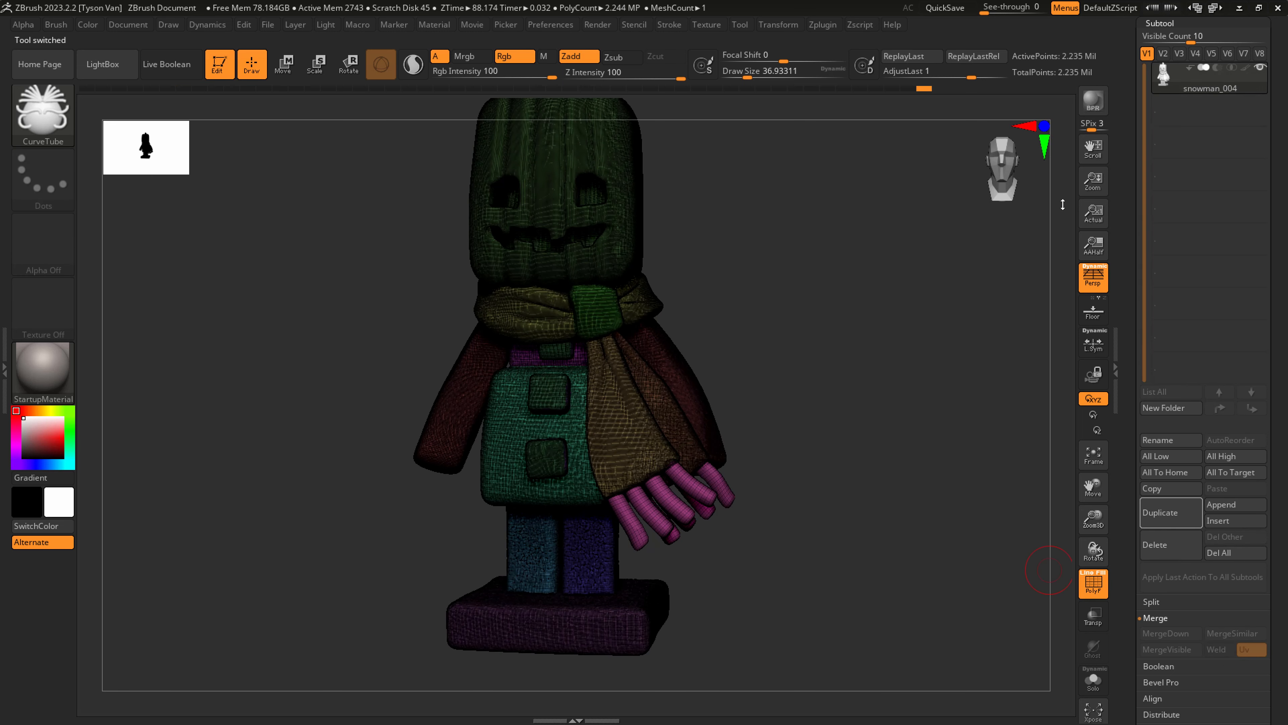
Remesh snowman_004 with DynaMesh at a resolution of 1272.
{"action": "right_click_drag", "start_coordinate": [637, 542], "coordinate": [644, 542]}
{"action": "left_click_drag", "start_coordinate": [1281, 564], "coordinate": [1276, 371]}
{"action": "left_click", "coordinate": [1166, 625]}
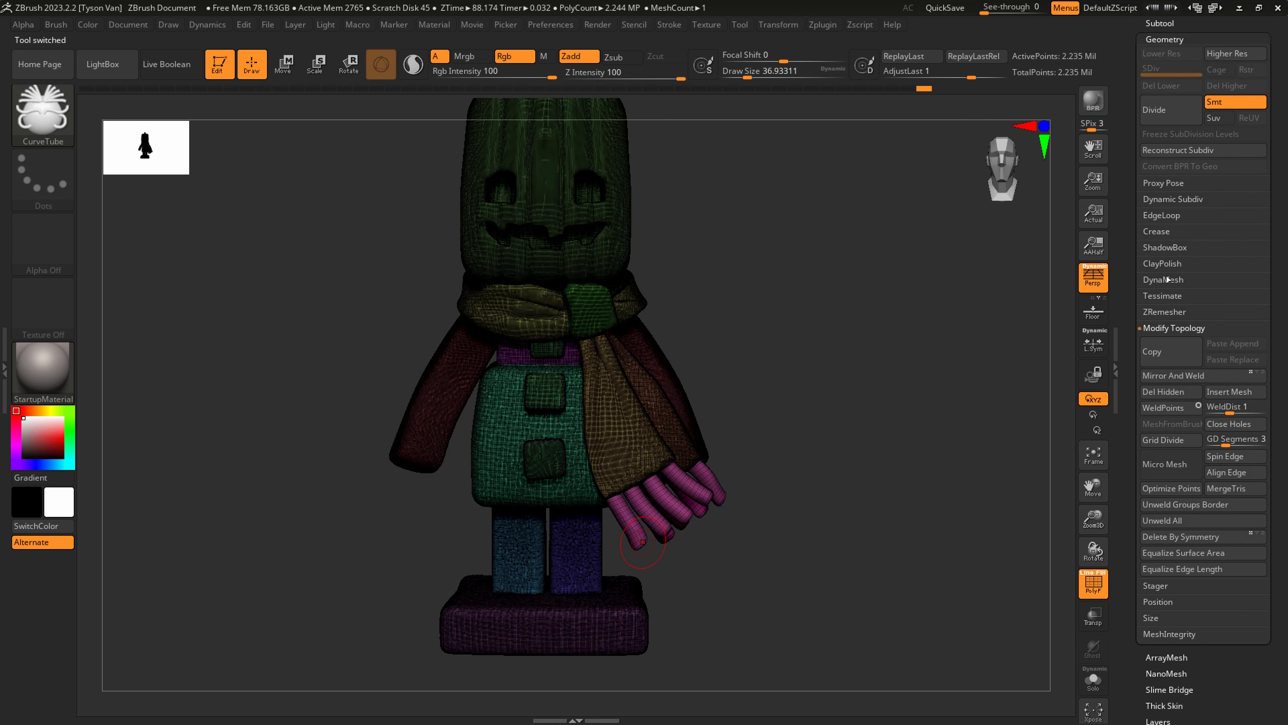
{"action": "left_click", "coordinate": [1166, 279]}
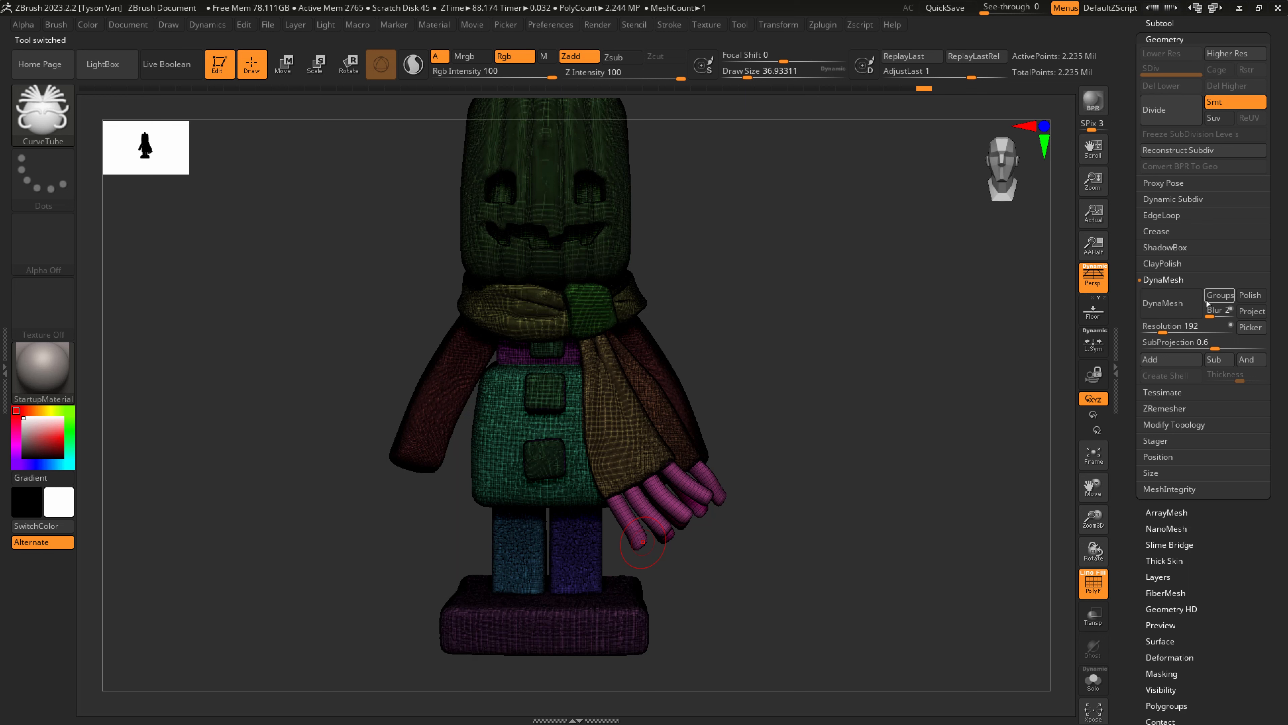
{"action": "left_click_drag", "start_coordinate": [1180, 326], "coordinate": [1189, 326]}
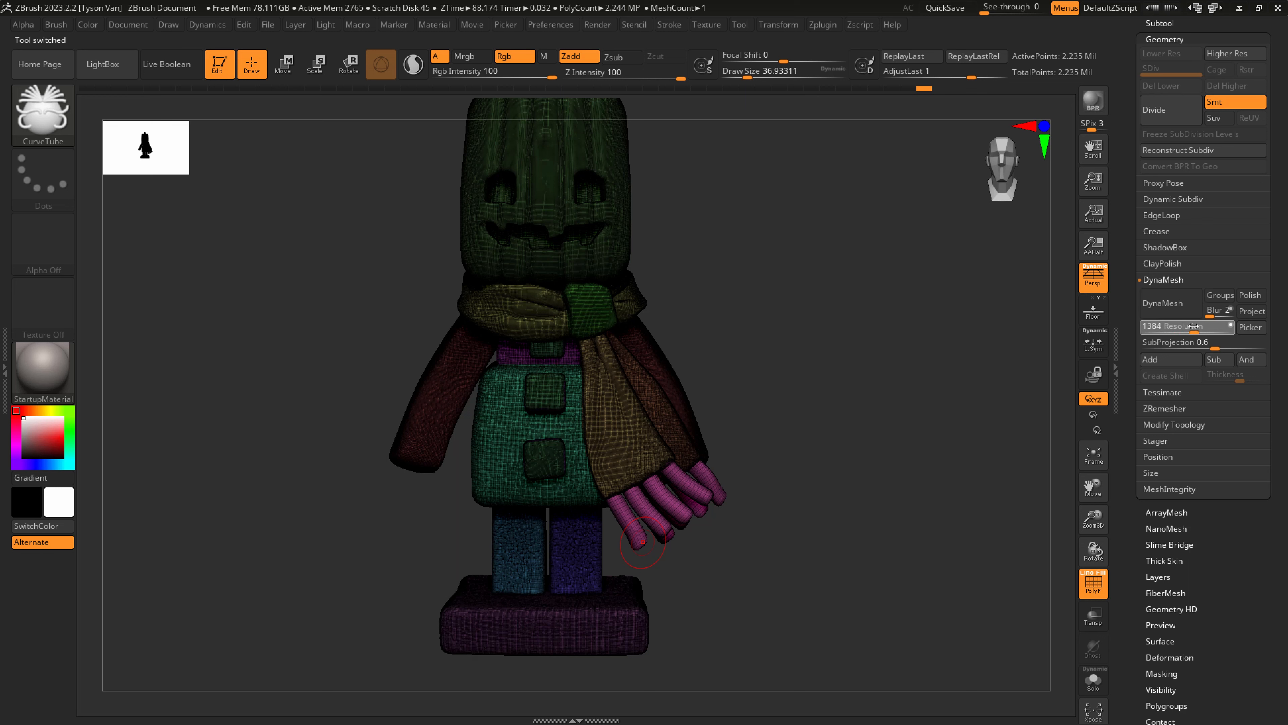
{"action": "left_click", "coordinate": [1173, 304]}
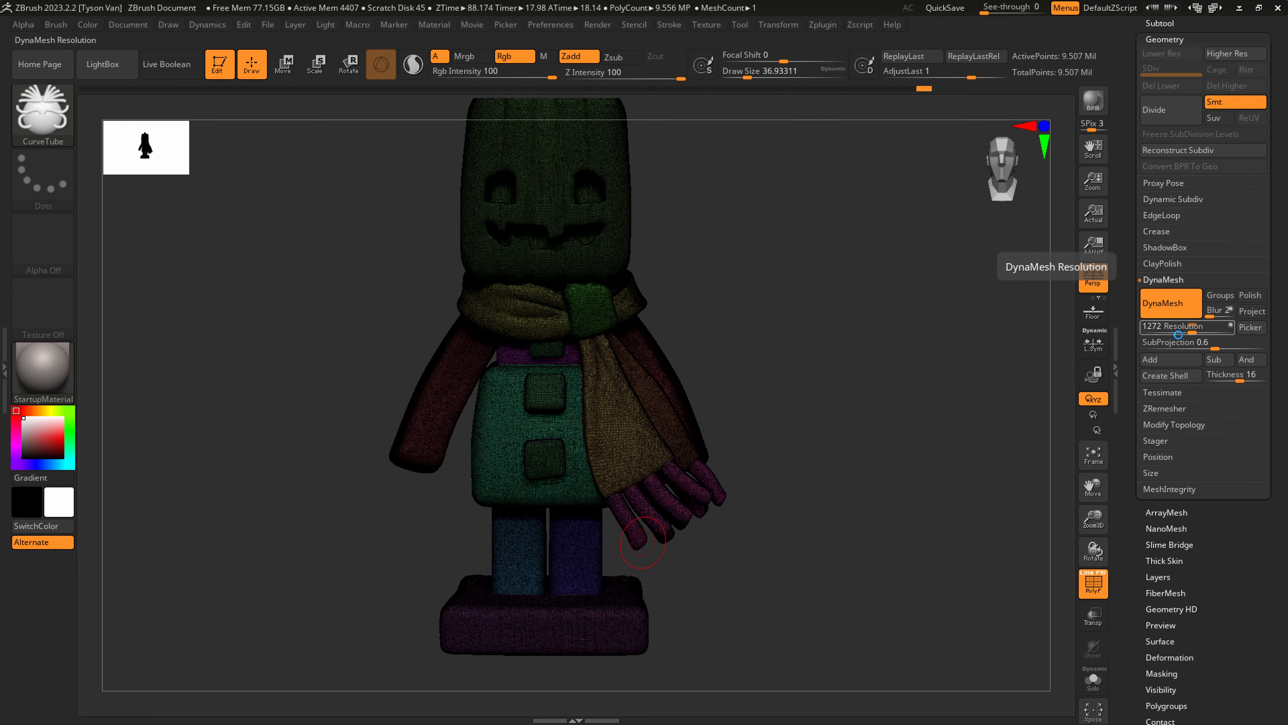
Examine the remeshed snowman's mesh density up close and hide the polyframe.
{"action": "scroll", "coordinate": [613, 418], "scroll_direction": "up", "scroll_amount": 5}
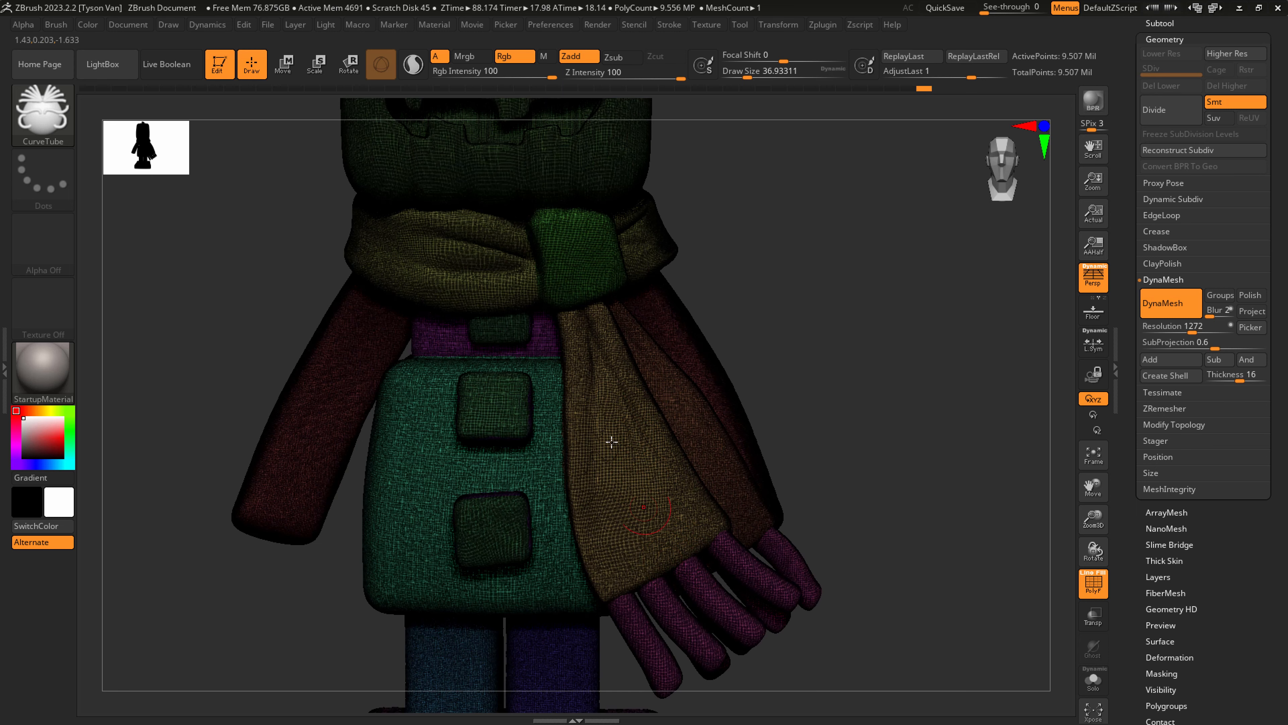
{"action": "key", "text": "shift"}
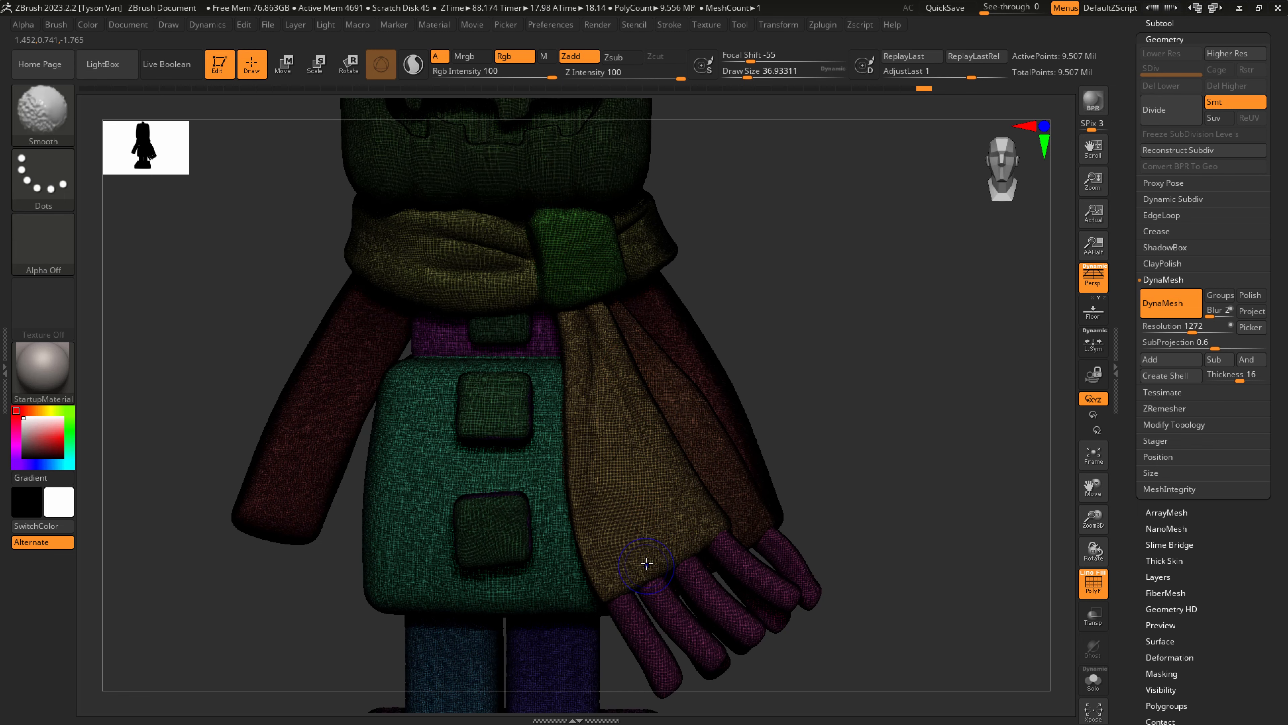
{"action": "key", "text": "shift+f"}
{"action": "scroll", "coordinate": [634, 507], "scroll_direction": "down", "scroll_amount": 5}
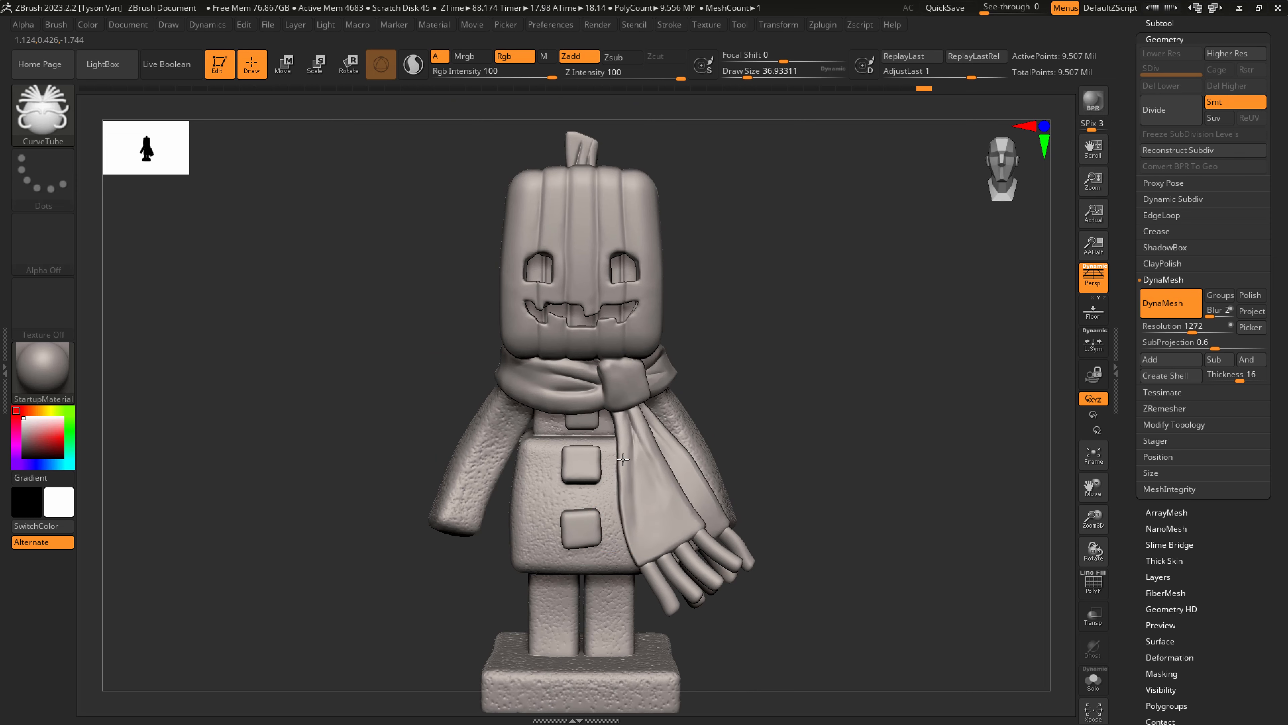
Try a CurveTube stroke between the mouth and the base at a draw size of about 37.
{"action": "right_click_drag", "start_coordinate": [623, 459], "coordinate": [600, 384], "text": "alt"}
{"action": "key", "text": "s"}
{"action": "left_click_drag", "start_coordinate": [604, 485], "coordinate": [600, 484]}
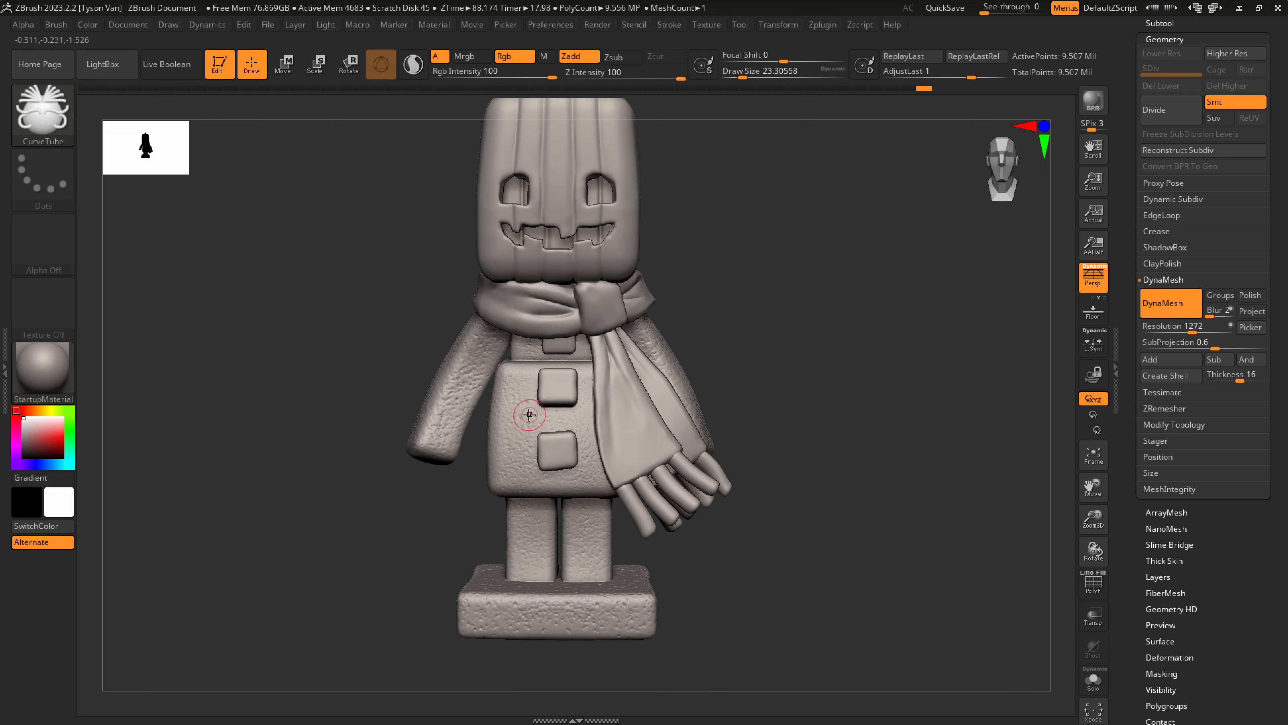
{"action": "key", "text": "s"}
{"action": "left_click_drag", "start_coordinate": [578, 616], "coordinate": [591, 616]}
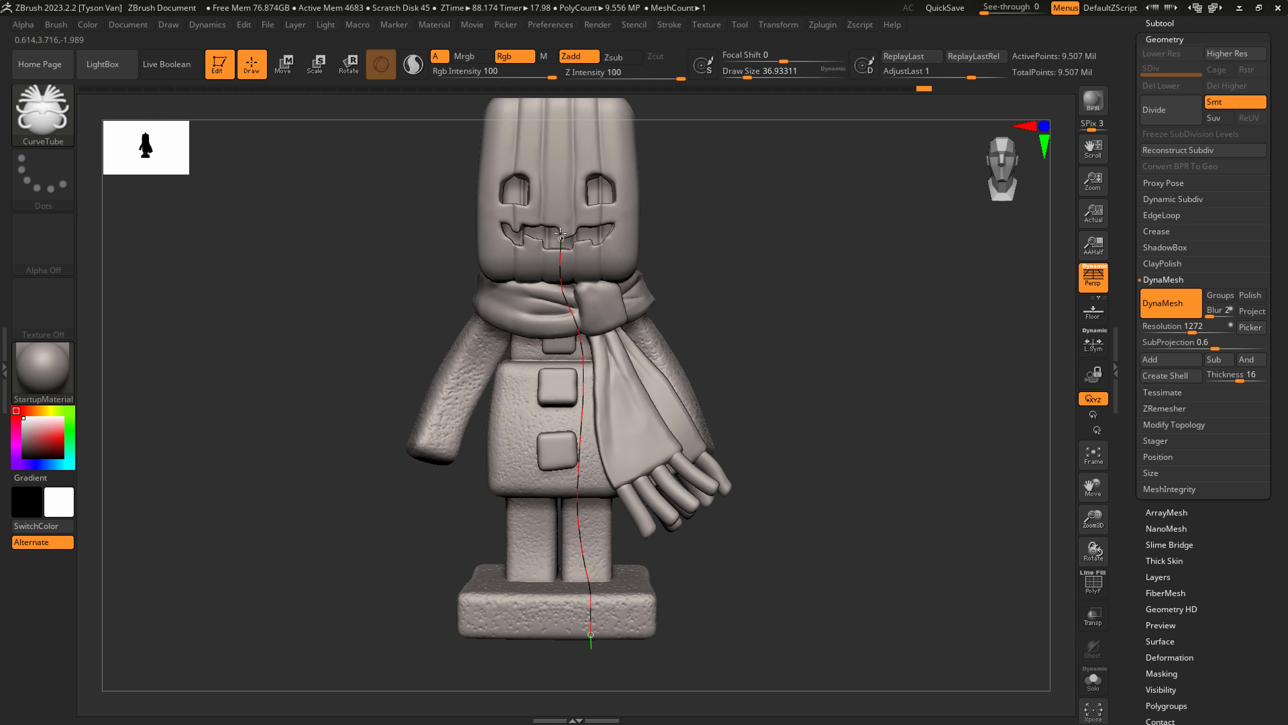
{"action": "left_click", "coordinate": [646, 385]}
{"action": "key", "text": "ctrl"}
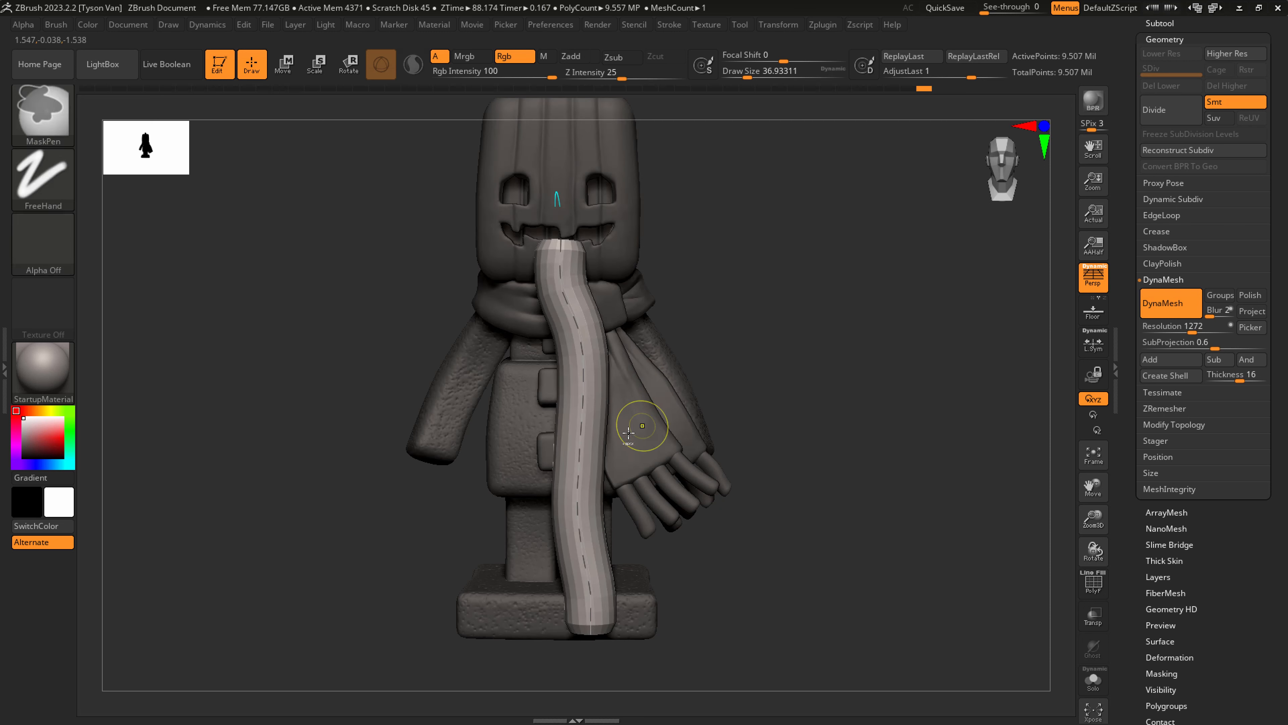
{"action": "key", "text": "ctrl+z"}
Draw a curve tube down the snowman's front from below the mouth to the base, using a draw size of about 23.3.
{"action": "key", "text": "s"}
{"action": "left_click_drag", "start_coordinate": [583, 475], "coordinate": [573, 474]}
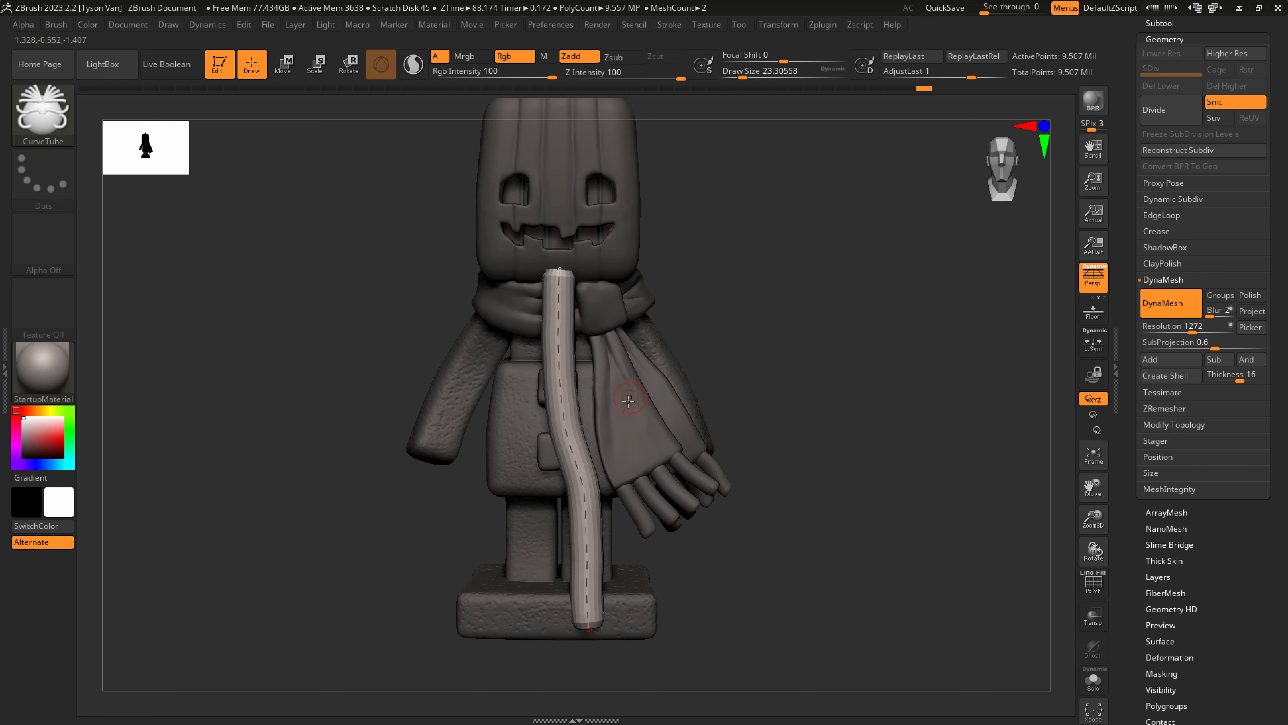
{"action": "right_click_drag", "start_coordinate": [642, 414], "coordinate": [684, 426]}
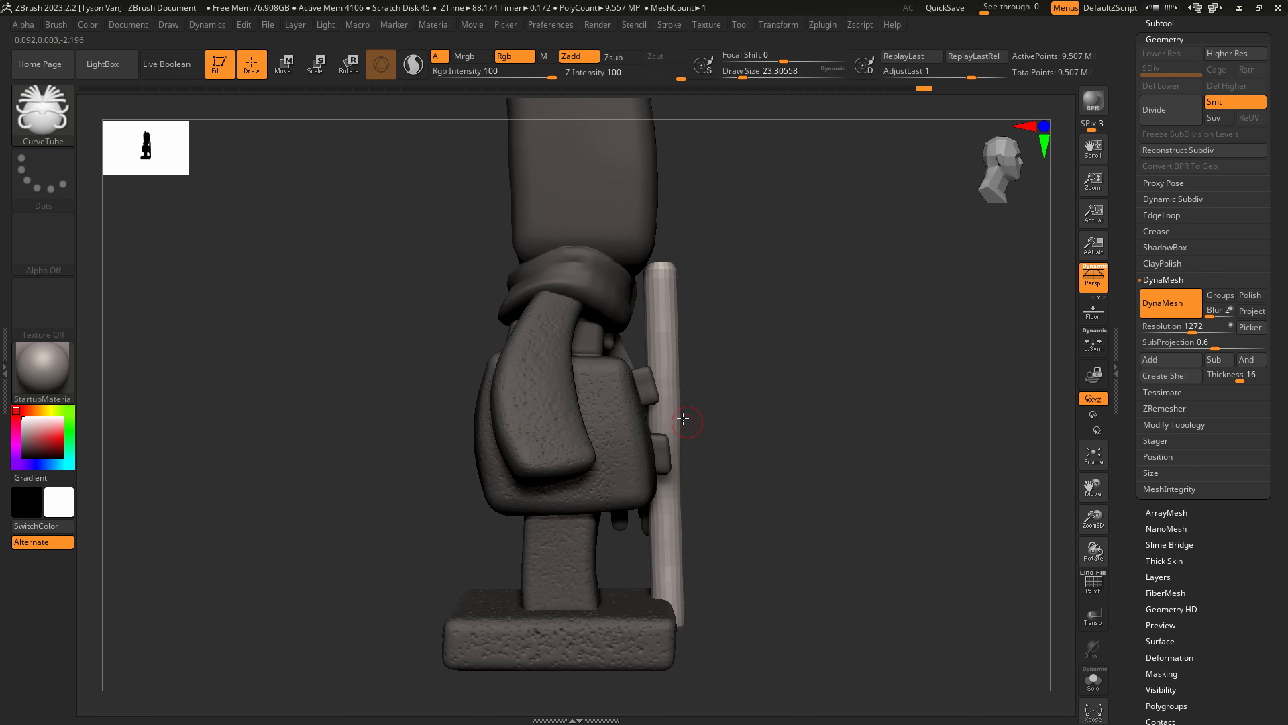
{"action": "right_click_drag", "start_coordinate": [662, 311], "coordinate": [578, 301], "text": "alt"}
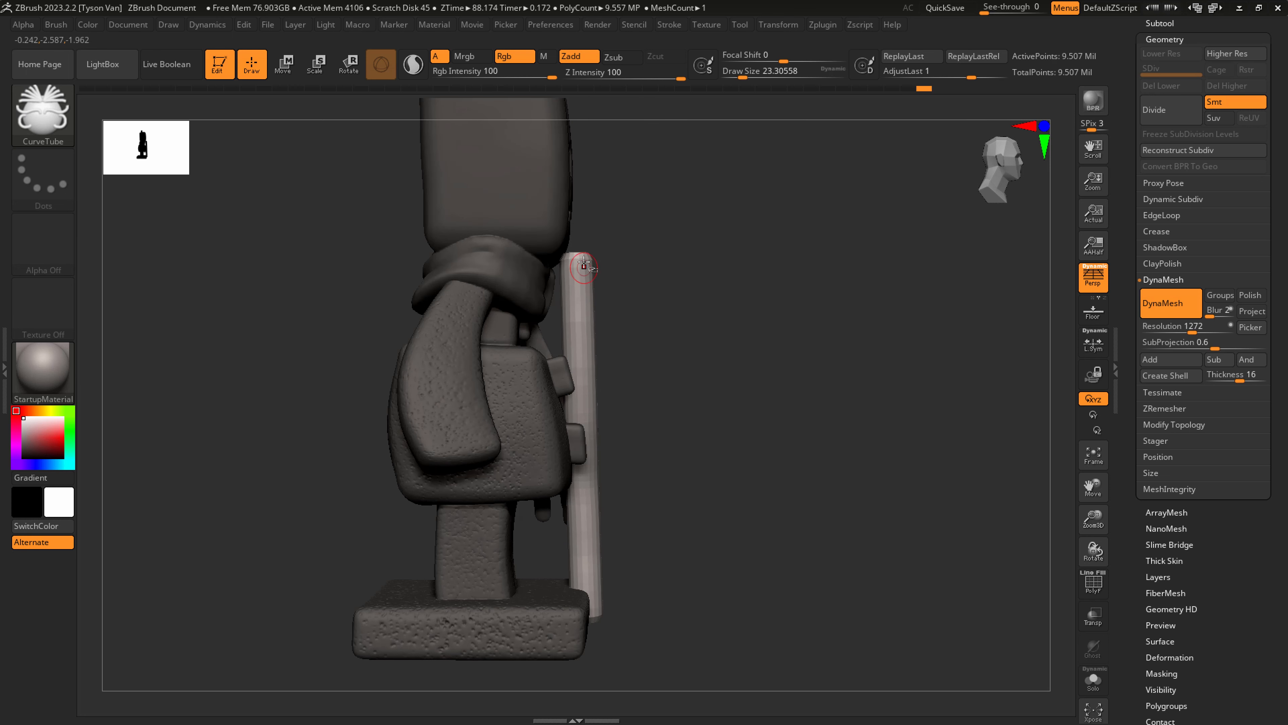
Isolate the tube and split the hidden snowman off into its own subtool.
{"action": "key", "text": "ctrl+shift"}
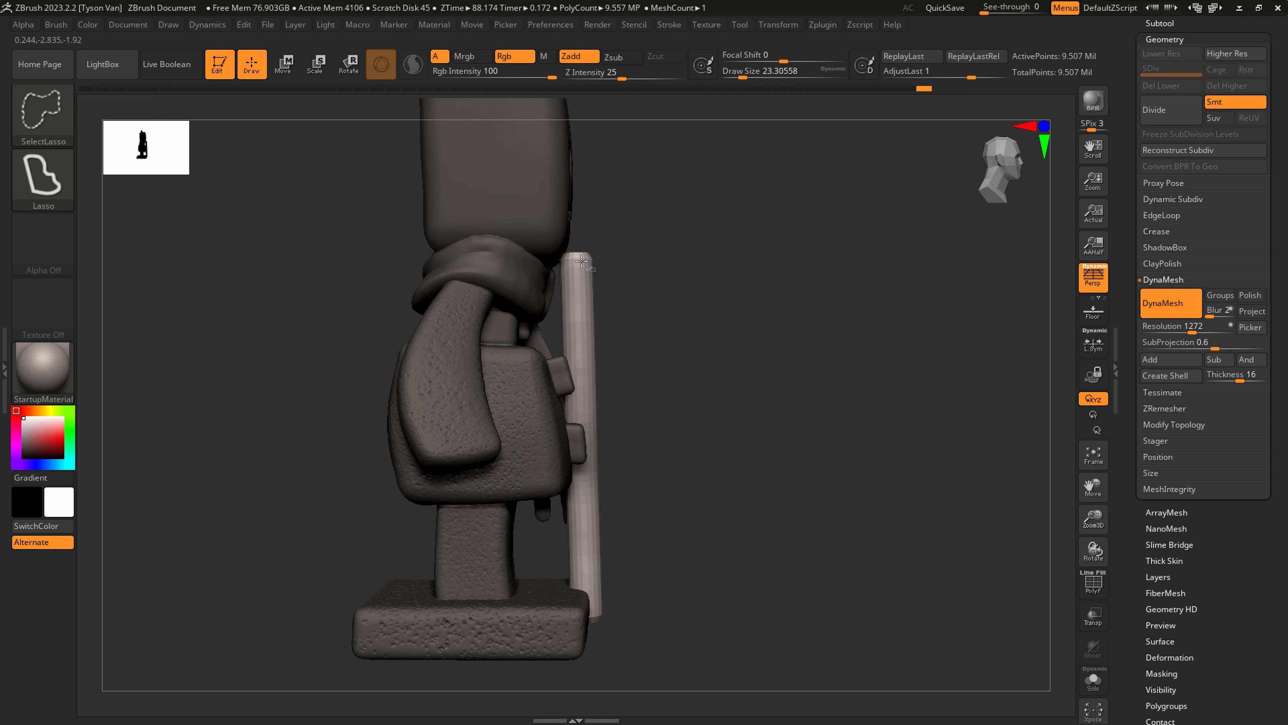
{"action": "left_click", "coordinate": [581, 261], "text": "ctrl+shift"}
{"action": "left_click", "coordinate": [579, 259], "text": "ctrl+shift"}
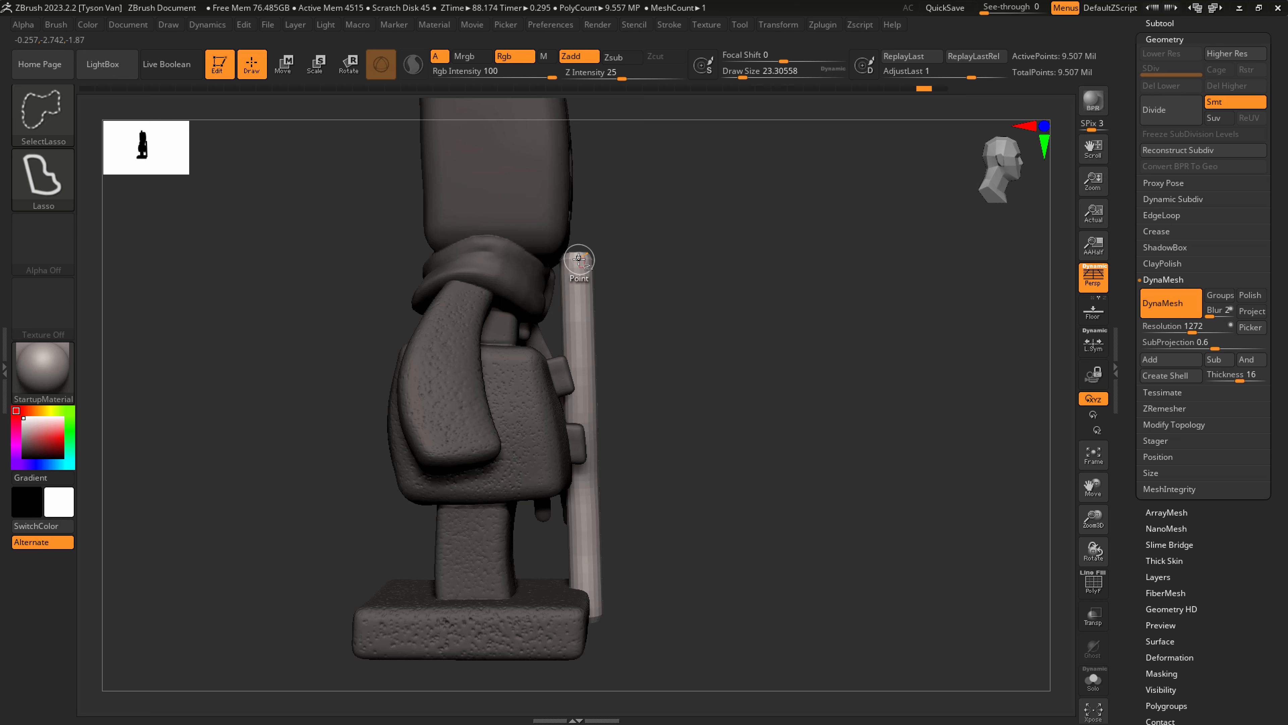
{"action": "left_click", "coordinate": [579, 259], "text": "ctrl+shift"}
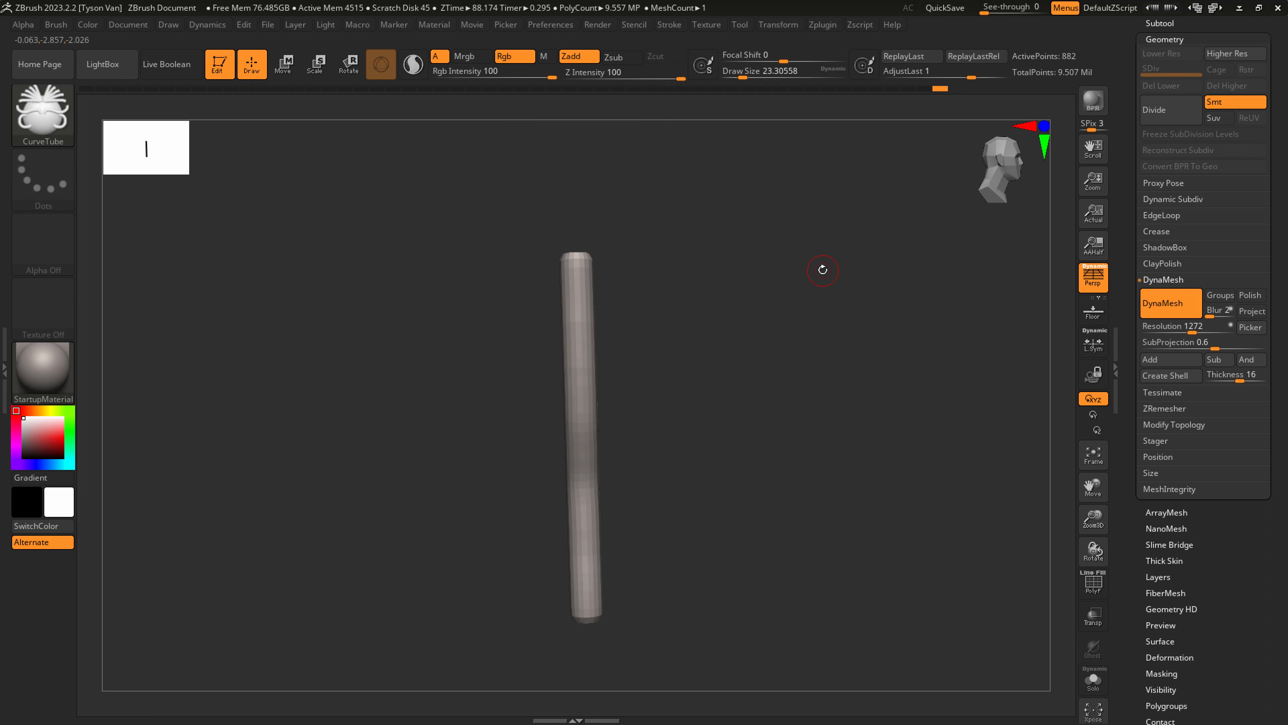
{"action": "left_click", "coordinate": [1161, 22]}
{"action": "left_click", "coordinate": [1163, 601]}
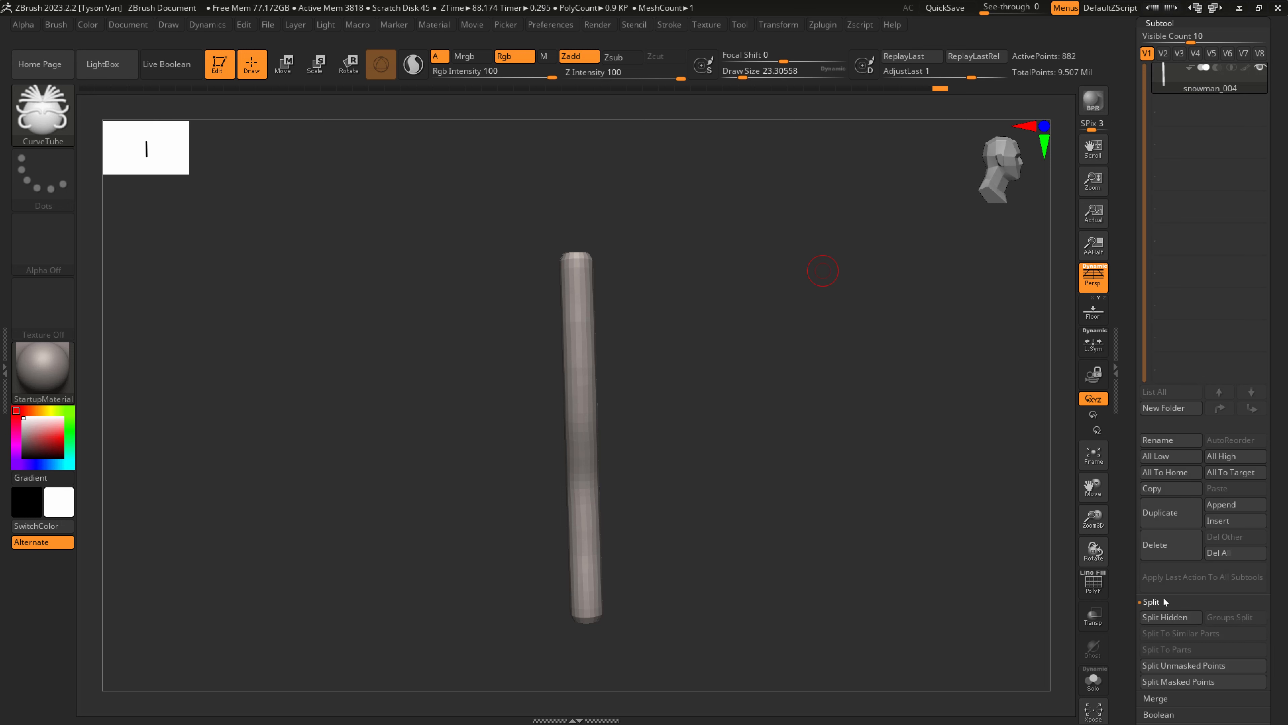
{"action": "left_click", "coordinate": [1165, 617]}
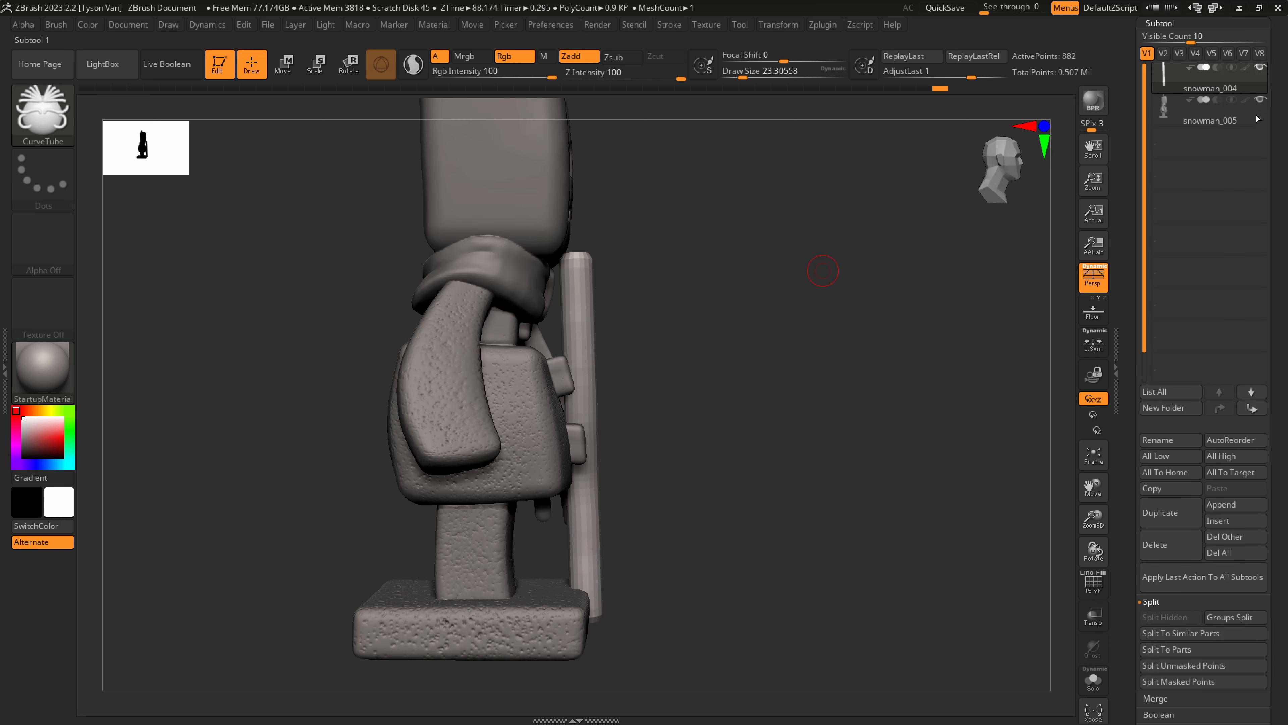
Set the DynaMesh resolution of snowman_005 to 1064 and clear its mask.
{"action": "left_click", "coordinate": [1160, 23]}
{"action": "left_click", "coordinate": [1164, 39]}
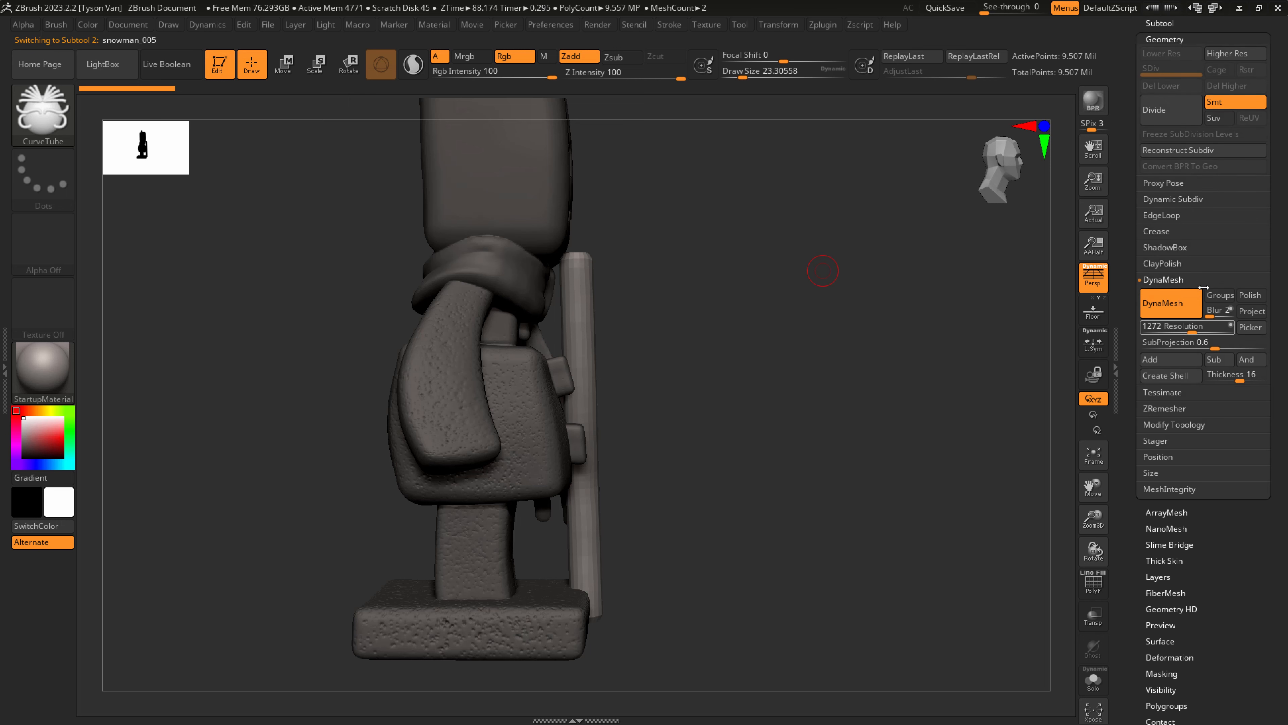
{"action": "left_click_drag", "start_coordinate": [1192, 331], "coordinate": [1186, 329]}
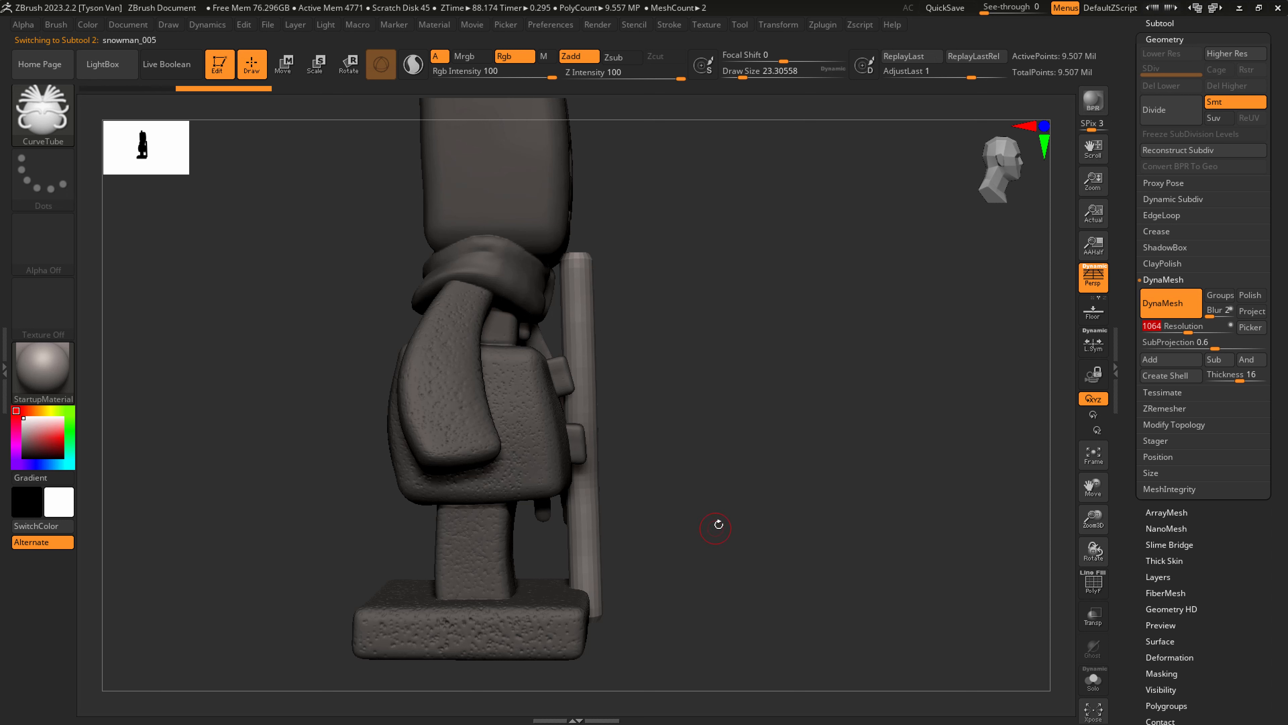
{"action": "key", "text": "ctrl"}
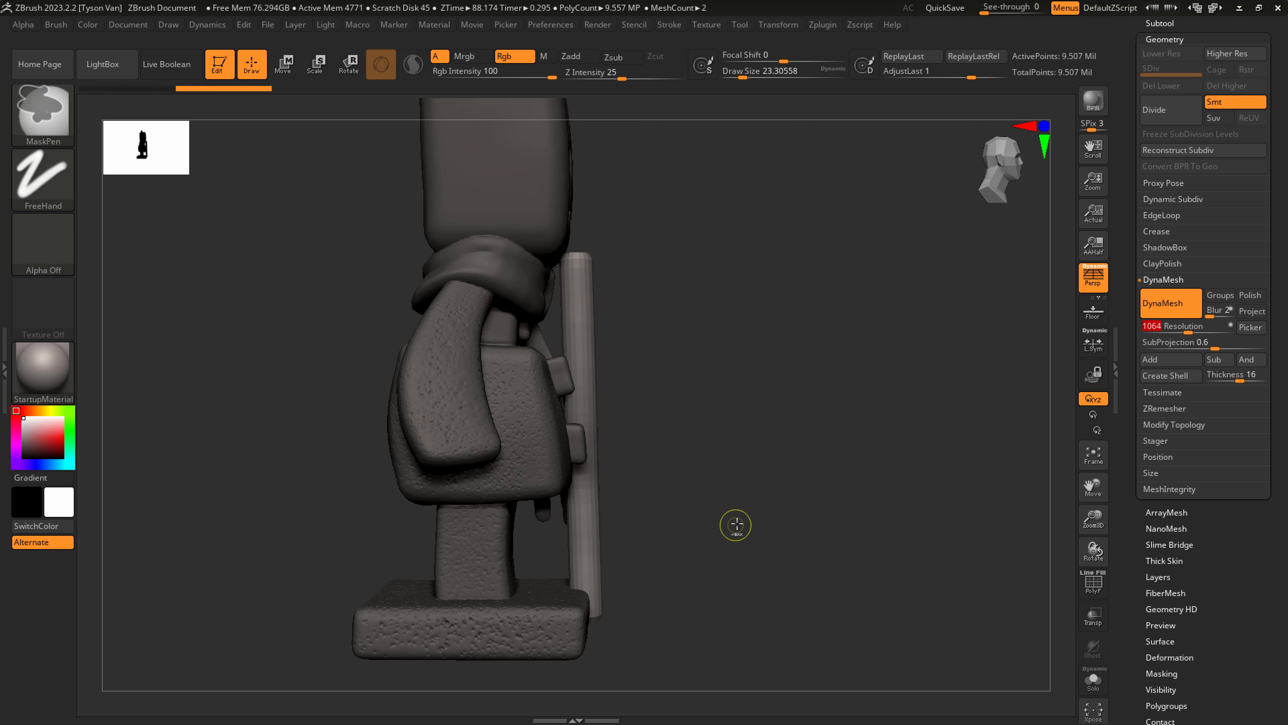
{"action": "mouse_move", "coordinate": [679, 600]}
{"action": "left_mouse_down"}
{"action": "mouse_move", "coordinate": [827, 402]}
{"action": "mouse_move", "coordinate": [737, 518]}
{"action": "mouse_move", "coordinate": [813, 371]}
{"action": "left_mouse_up"}
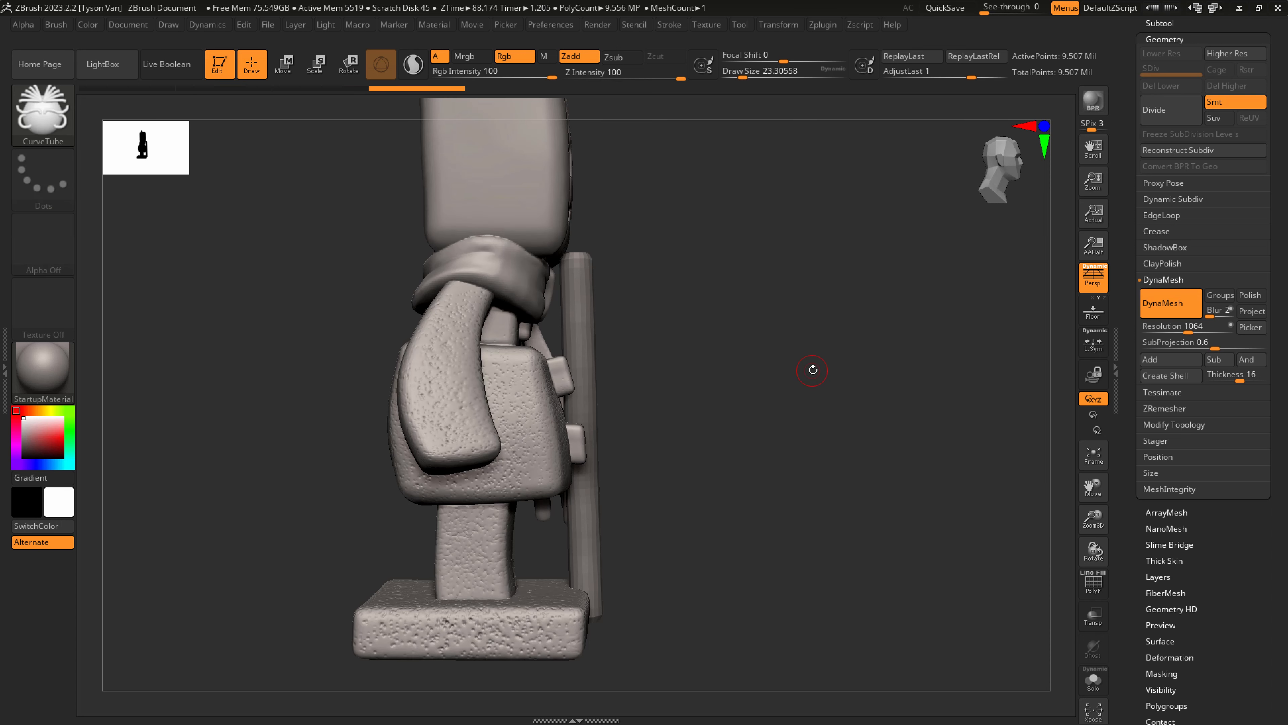
{"action": "mouse_move", "coordinate": [650, 428]}
{"action": "left_mouse_down"}
{"action": "mouse_move", "coordinate": [558, 427]}
{"action": "mouse_move", "coordinate": [666, 426]}
{"action": "mouse_move", "coordinate": [670, 506]}
{"action": "mouse_move", "coordinate": [638, 434]}
{"action": "left_mouse_up"}
{"action": "key", "text": "ctrl+z"}
Stretch the tube subtool with SnakeHook at draw size 158, perspective off, pulling its lower end below the base and its upper end over the mouth.
{"action": "left_click", "coordinate": [586, 319], "text": "alt"}
{"action": "key", "text": "b"}
{"action": "key", "text": "s"}
{"action": "key", "text": "h"}
{"action": "key", "text": "s"}
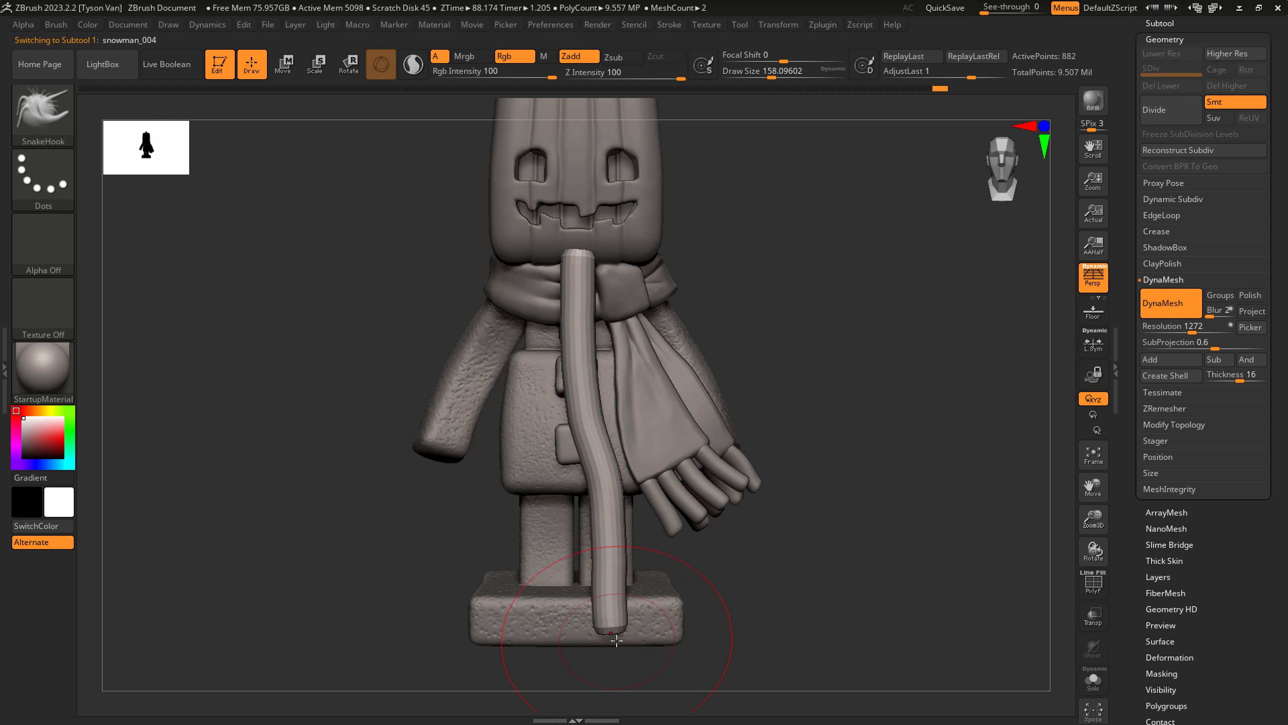
{"action": "key", "text": "p"}
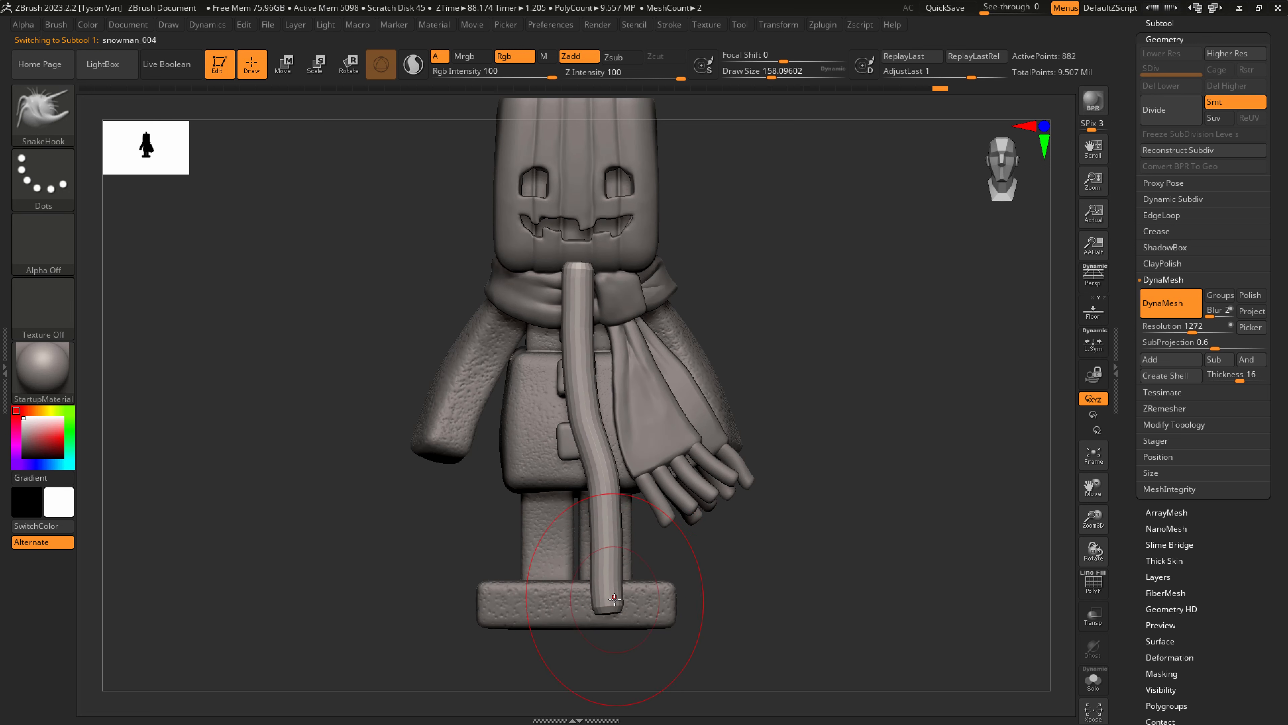
{"action": "left_click_drag", "start_coordinate": [614, 596], "coordinate": [608, 666]}
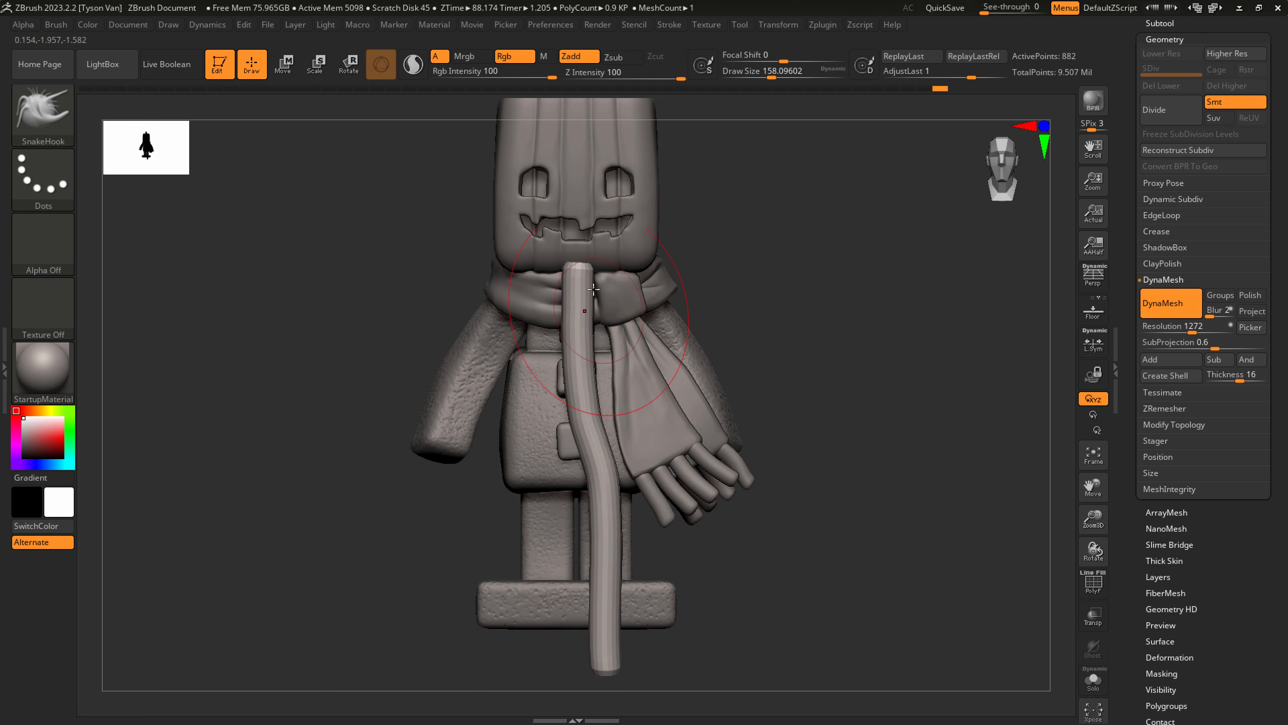
{"action": "left_click_drag", "start_coordinate": [578, 269], "coordinate": [579, 195]}
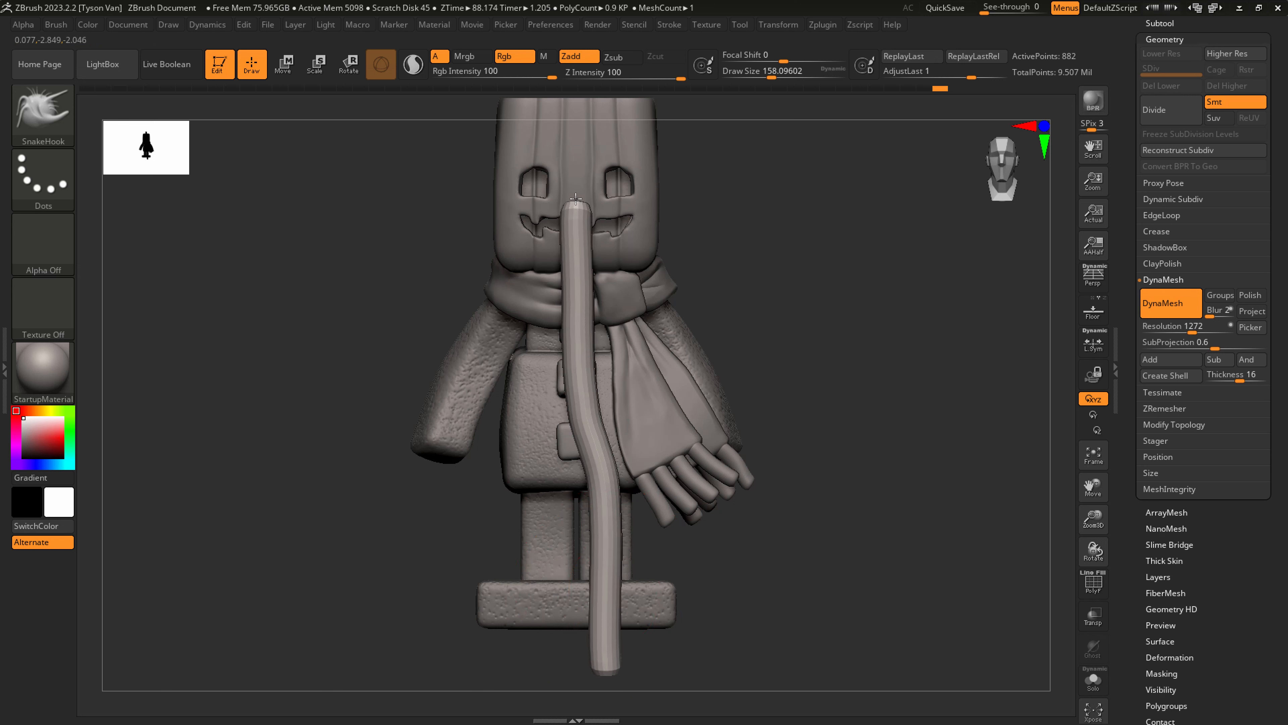
Move the tube back in depth into the middle of the snowman's body and turn on transparency.
{"action": "mouse_move", "coordinate": [665, 253]}
{"action": "left_mouse_down"}
{"action": "mouse_move", "coordinate": [679, 245]}
{"action": "mouse_move", "coordinate": [667, 267]}
{"action": "left_mouse_up"}
{"action": "key", "text": "w"}
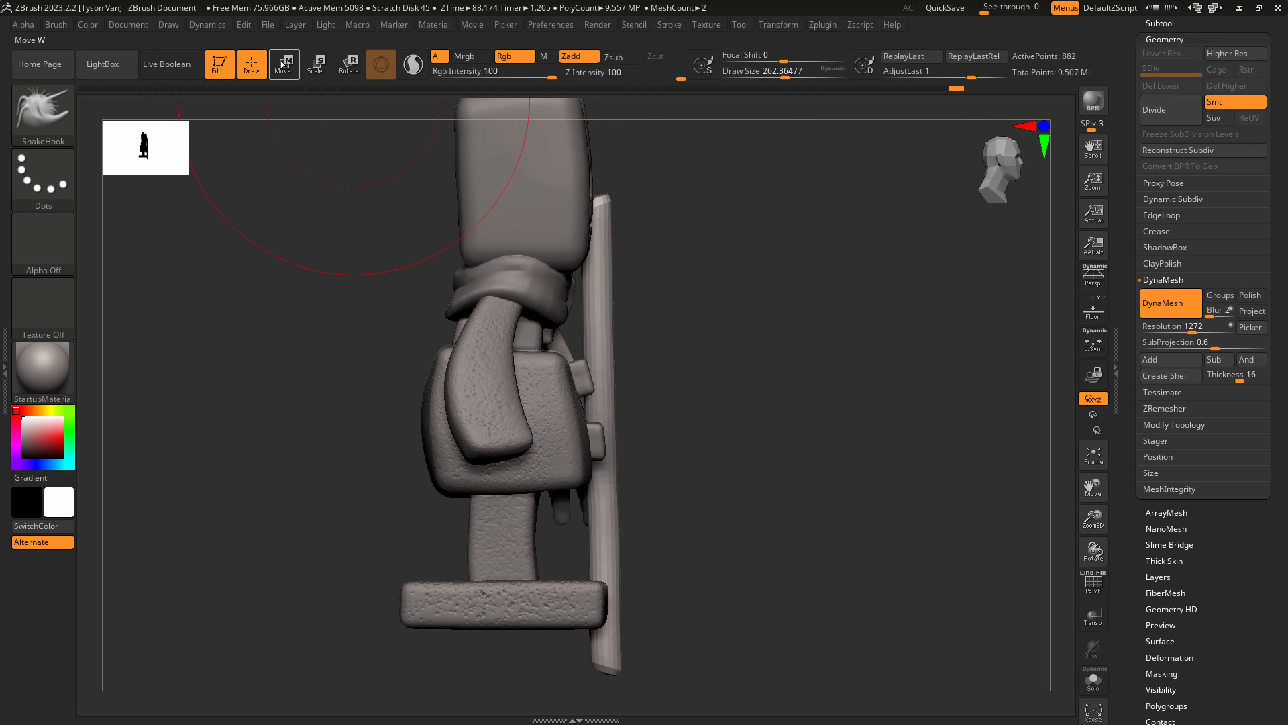
{"action": "left_click_drag", "start_coordinate": [500, 258], "coordinate": [416, 247]}
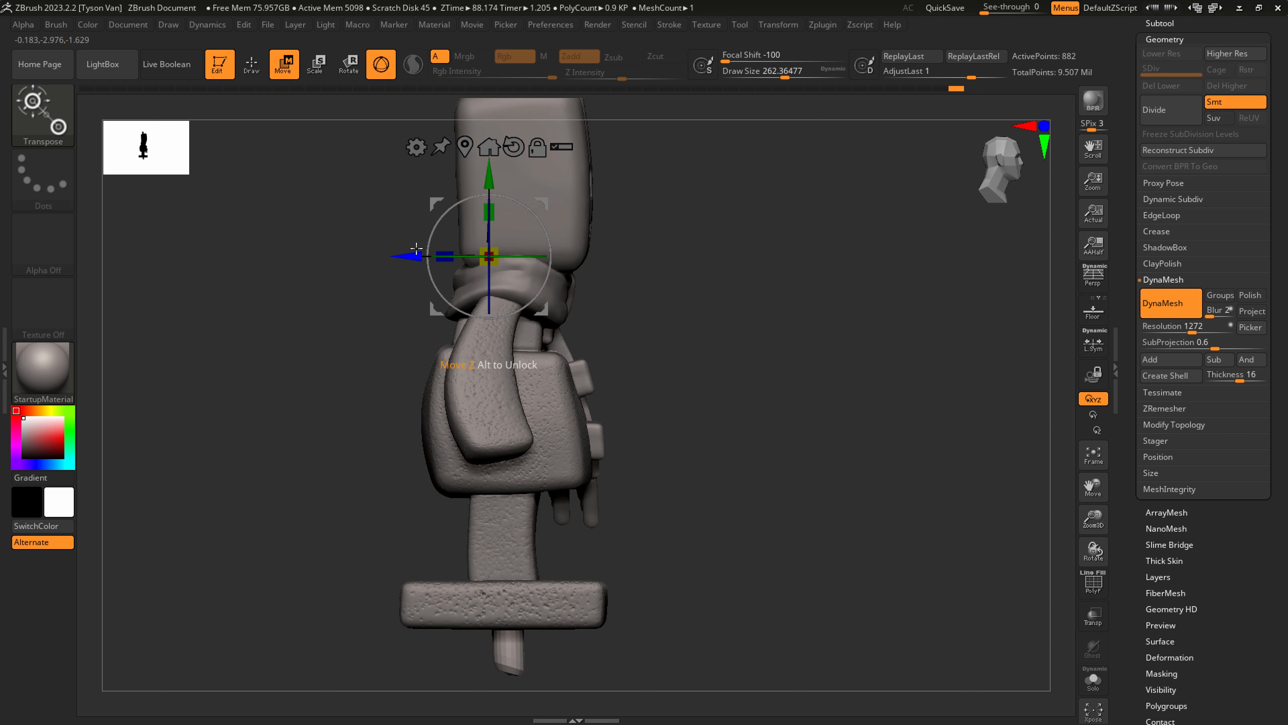
{"action": "left_click", "coordinate": [1094, 621]}
Reshape the tube's upper and lower ends with SnakeHook at draw sizes of about 262 and 163, keeping it running inside the body.
{"action": "key", "text": "q"}
{"action": "left_click_drag", "start_coordinate": [499, 210], "coordinate": [539, 190]}
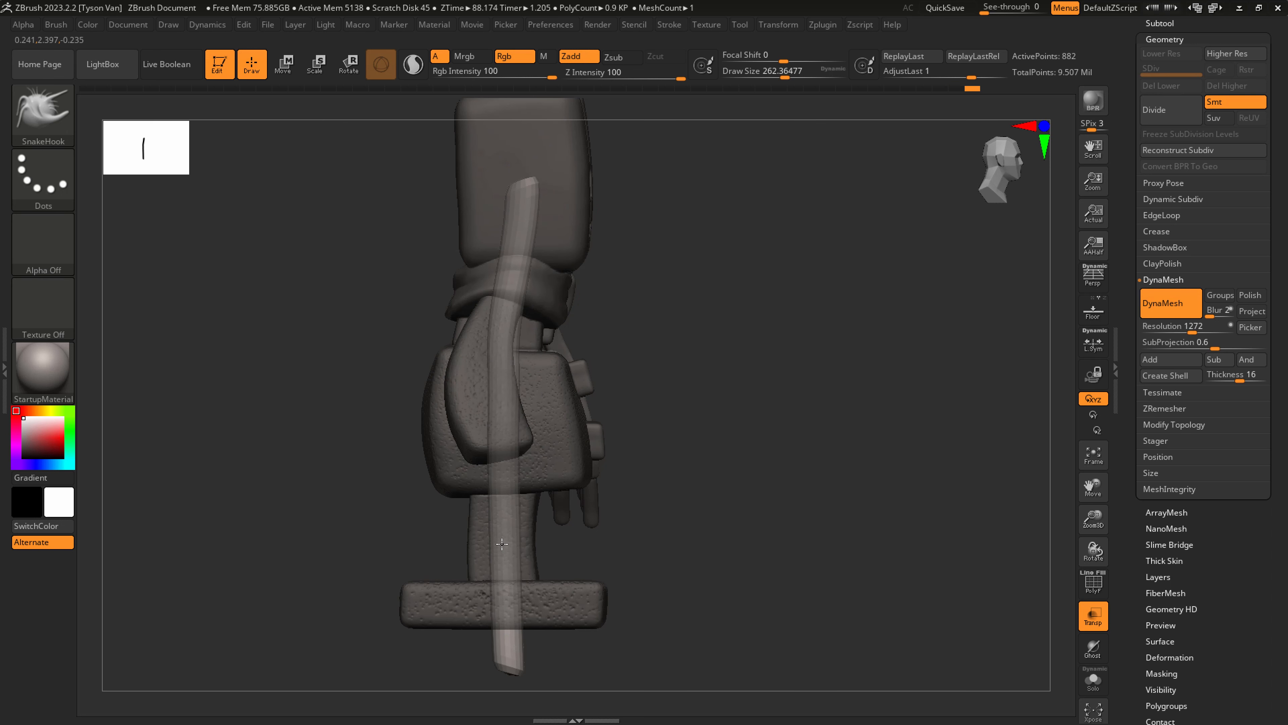
{"action": "key", "text": "s"}
{"action": "left_click_drag", "start_coordinate": [520, 652], "coordinate": [508, 663]}
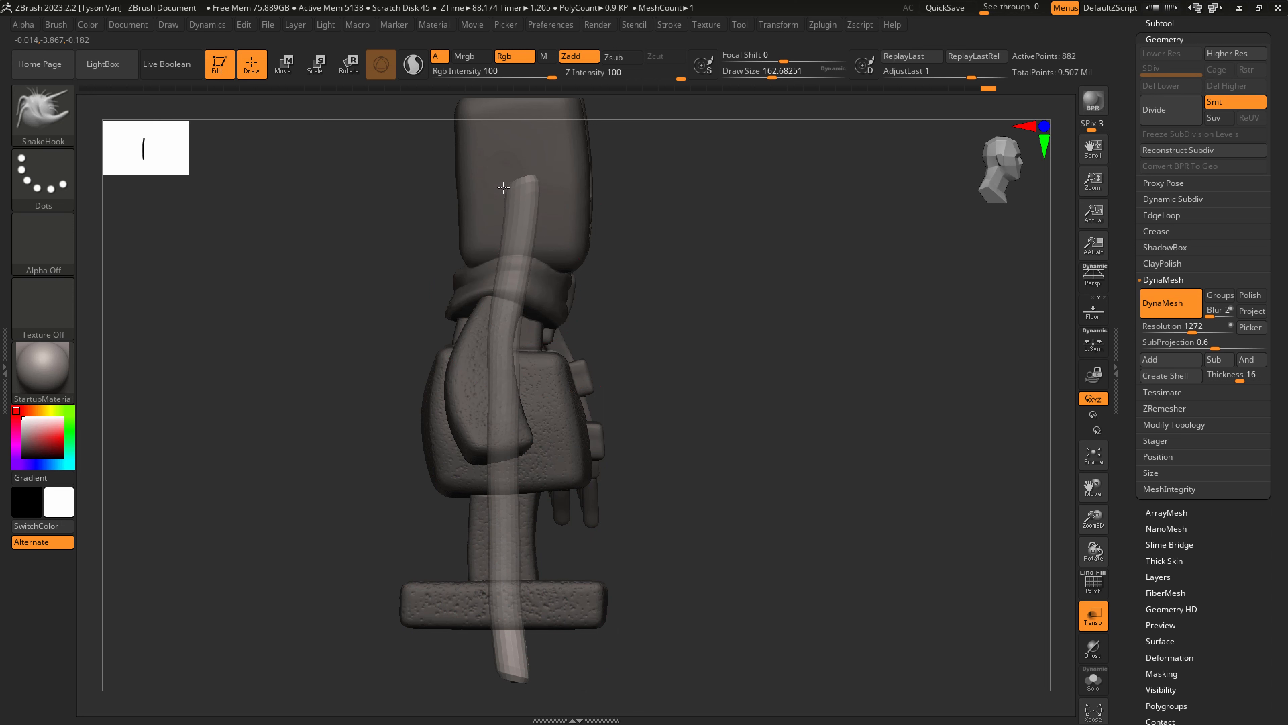
{"action": "mouse_move", "coordinate": [558, 212]}
{"action": "left_mouse_down"}
{"action": "mouse_move", "coordinate": [589, 205]}
{"action": "mouse_move", "coordinate": [644, 224]}
{"action": "mouse_move", "coordinate": [624, 224]}
{"action": "left_mouse_up"}
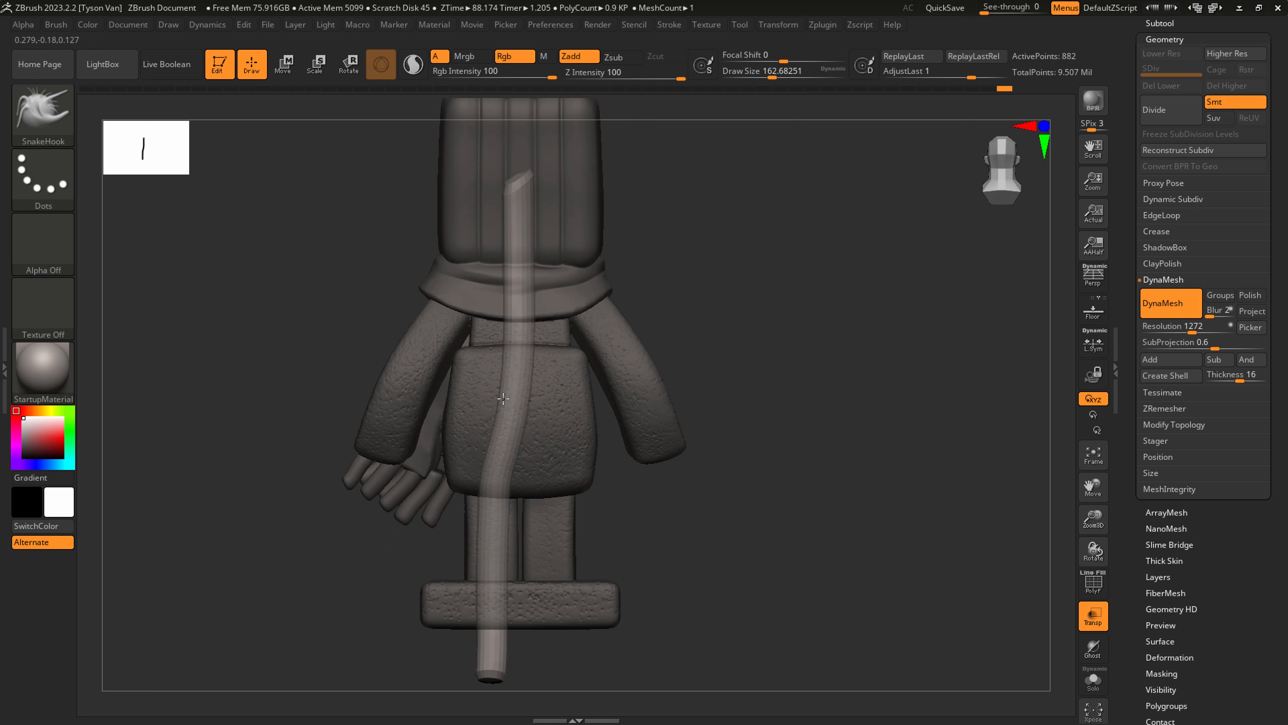
{"action": "mouse_move", "coordinate": [601, 452]}
{"action": "left_mouse_down"}
{"action": "mouse_move", "coordinate": [434, 451]}
{"action": "mouse_move", "coordinate": [583, 508]}
{"action": "left_mouse_up"}
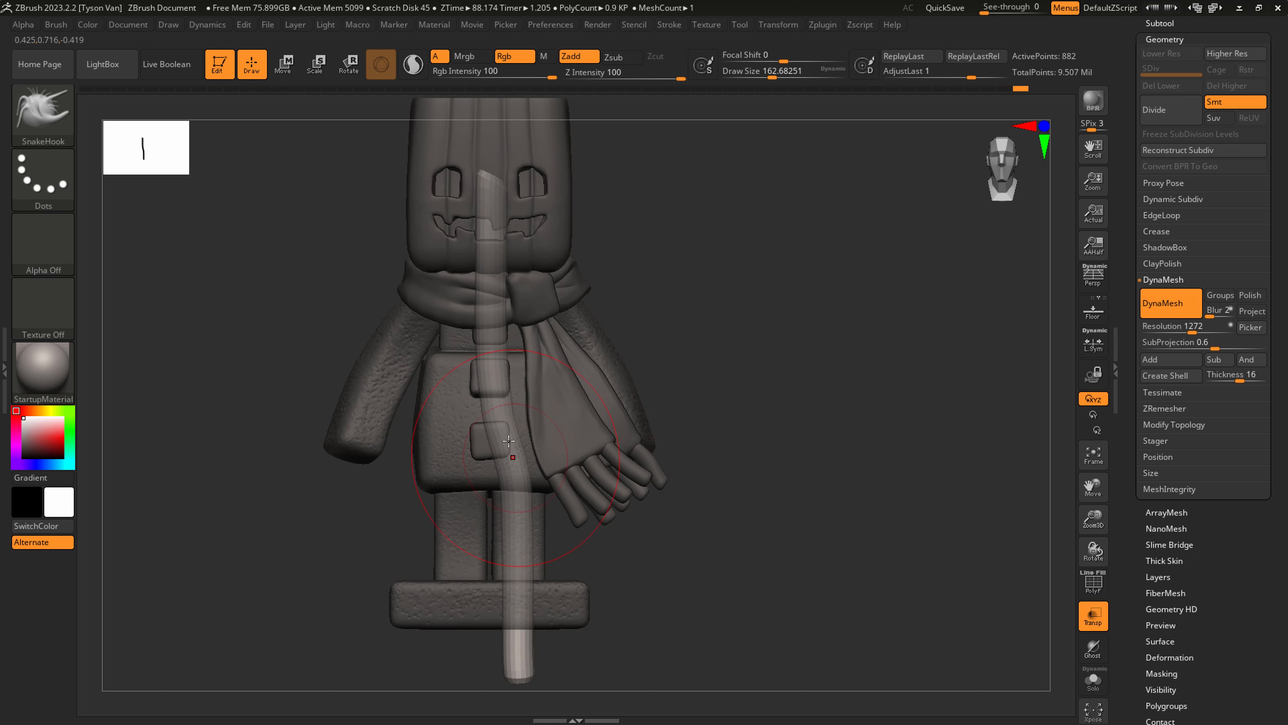
Move the snowman_004 tube subtool below snowman_005 and set it to subtraction mode.
{"action": "left_click", "coordinate": [1161, 25]}
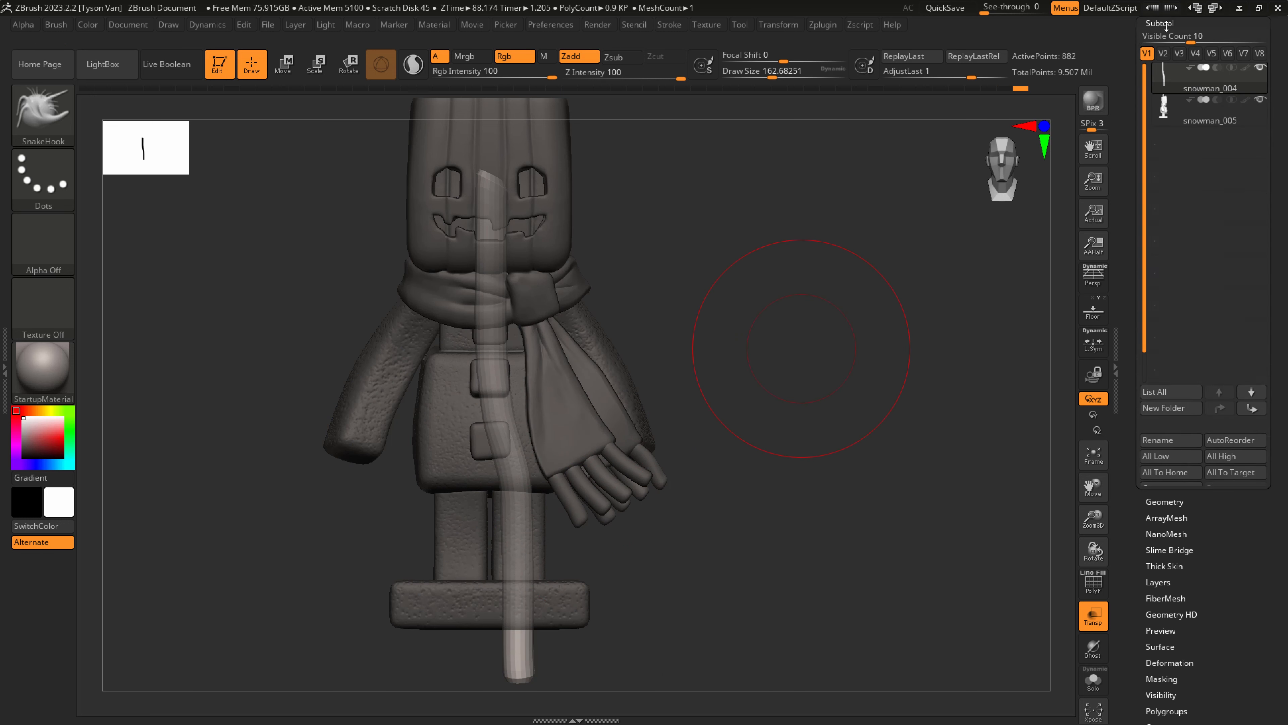
{"action": "left_click", "coordinate": [1252, 408]}
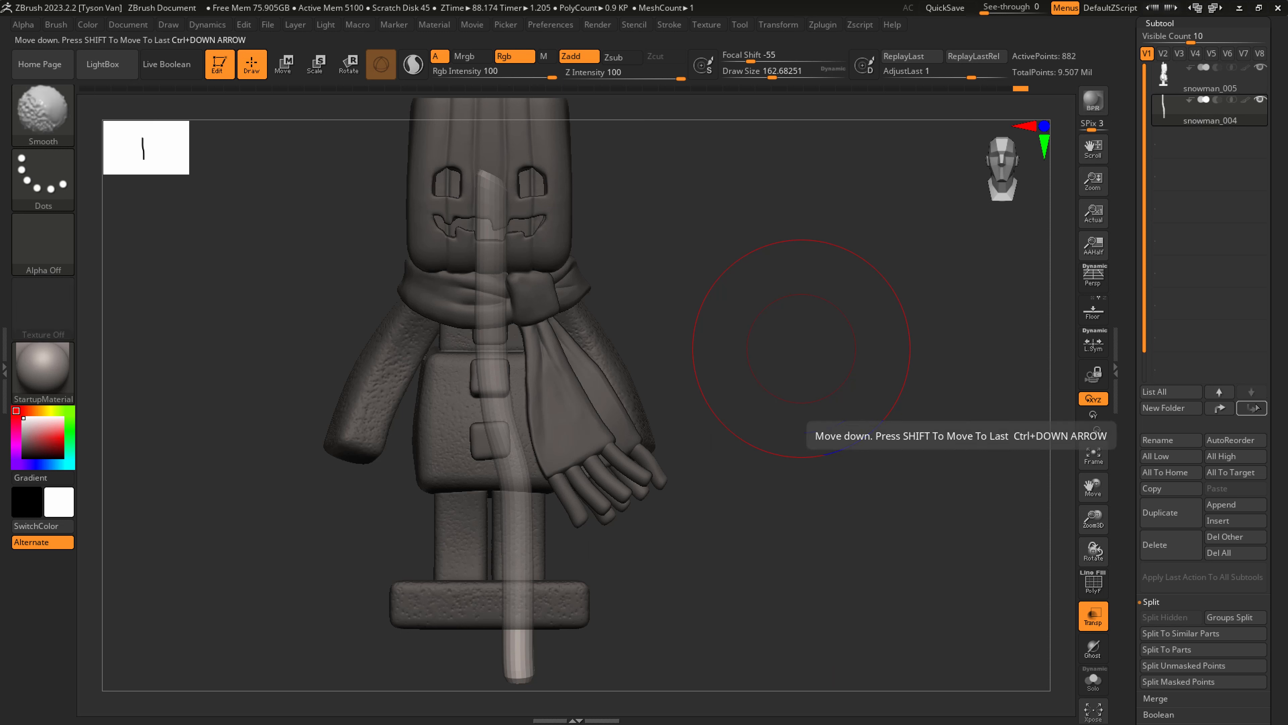
{"action": "mouse_move", "coordinate": [1280, 394]}
{"action": "left_mouse_down"}
{"action": "mouse_move", "coordinate": [1280, 337]}
{"action": "mouse_move", "coordinate": [1281, 380]}
{"action": "left_mouse_up"}
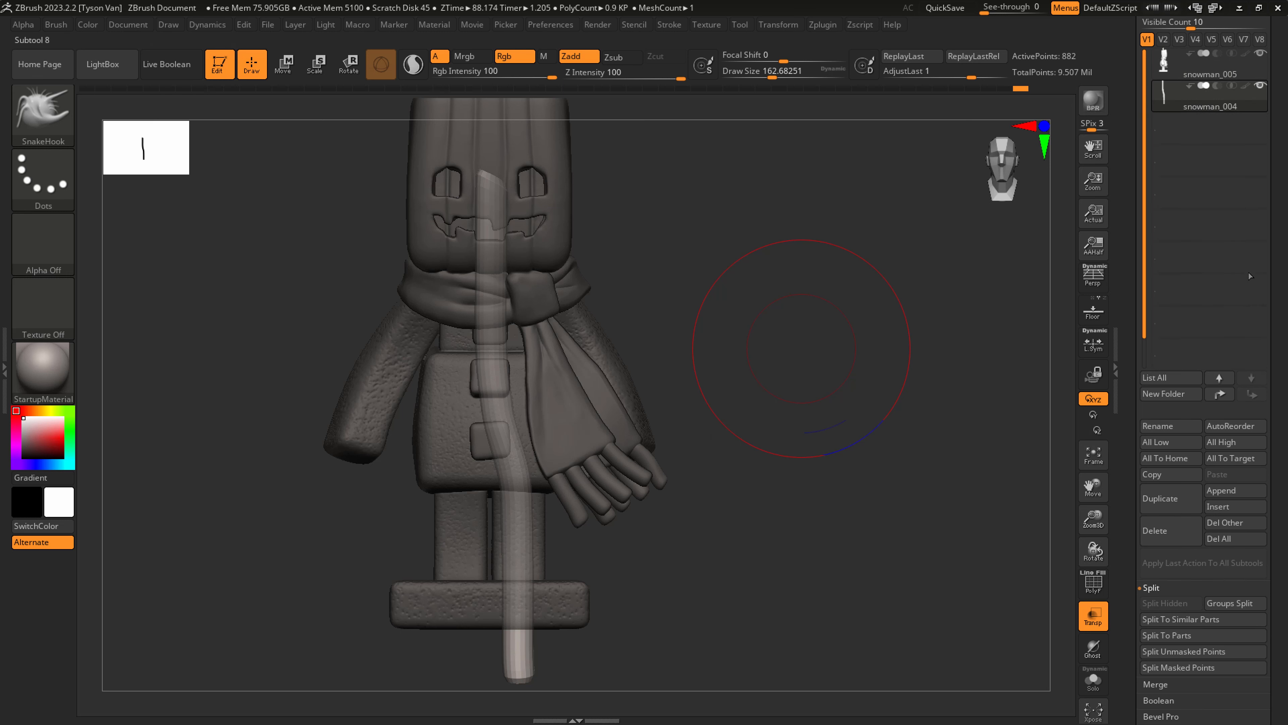
{"action": "left_click", "coordinate": [1217, 86]}
{"action": "mouse_move", "coordinate": [1280, 325]}
{"action": "left_mouse_down"}
{"action": "mouse_move", "coordinate": [1279, 311]}
{"action": "mouse_move", "coordinate": [1279, 342]}
{"action": "left_mouse_up"}
{"action": "left_click", "coordinate": [1196, 89]}
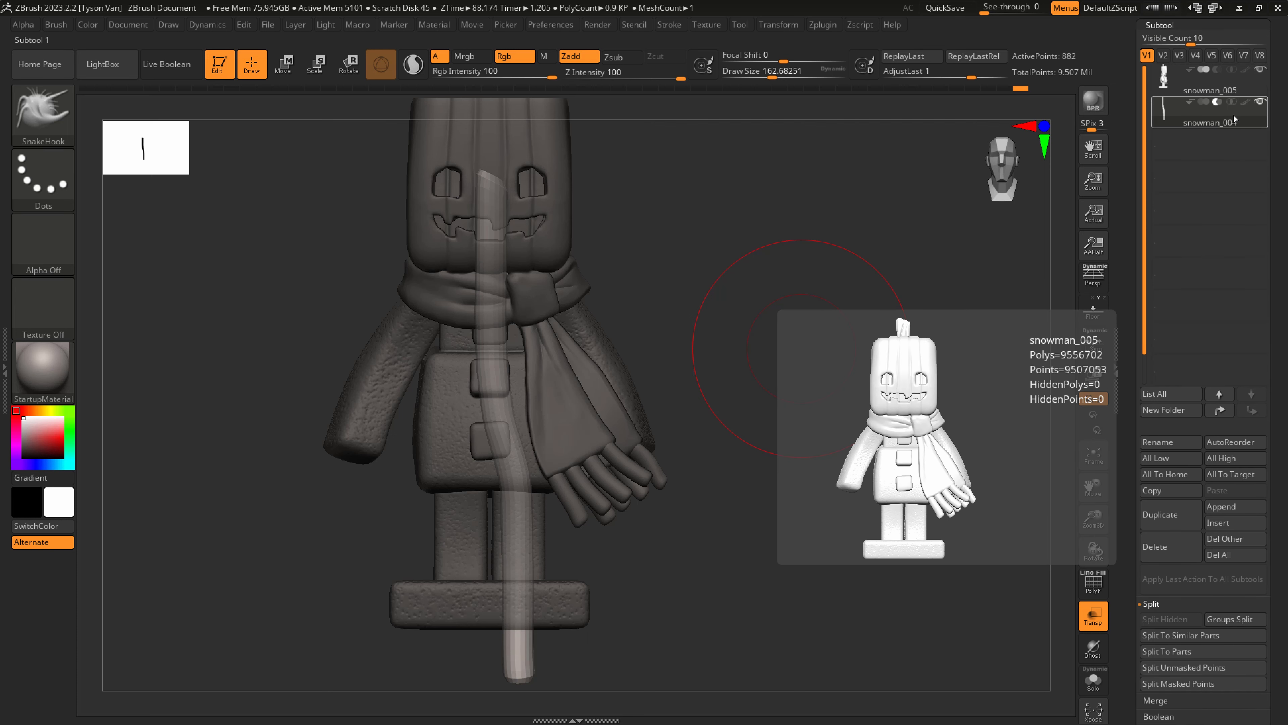
{"action": "left_click_drag", "start_coordinate": [1273, 320], "coordinate": [1270, 70]}
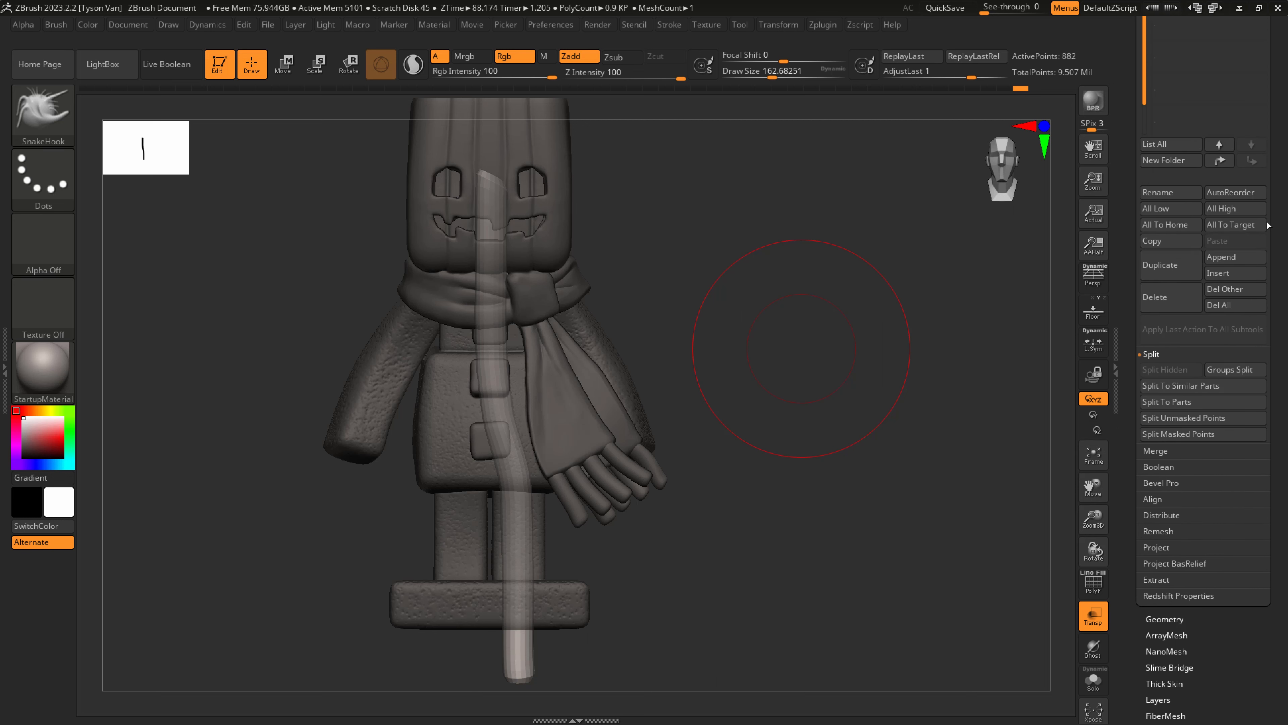
{"action": "scroll", "coordinate": [1194, 536], "scroll_direction": "down", "scroll_amount": 5}
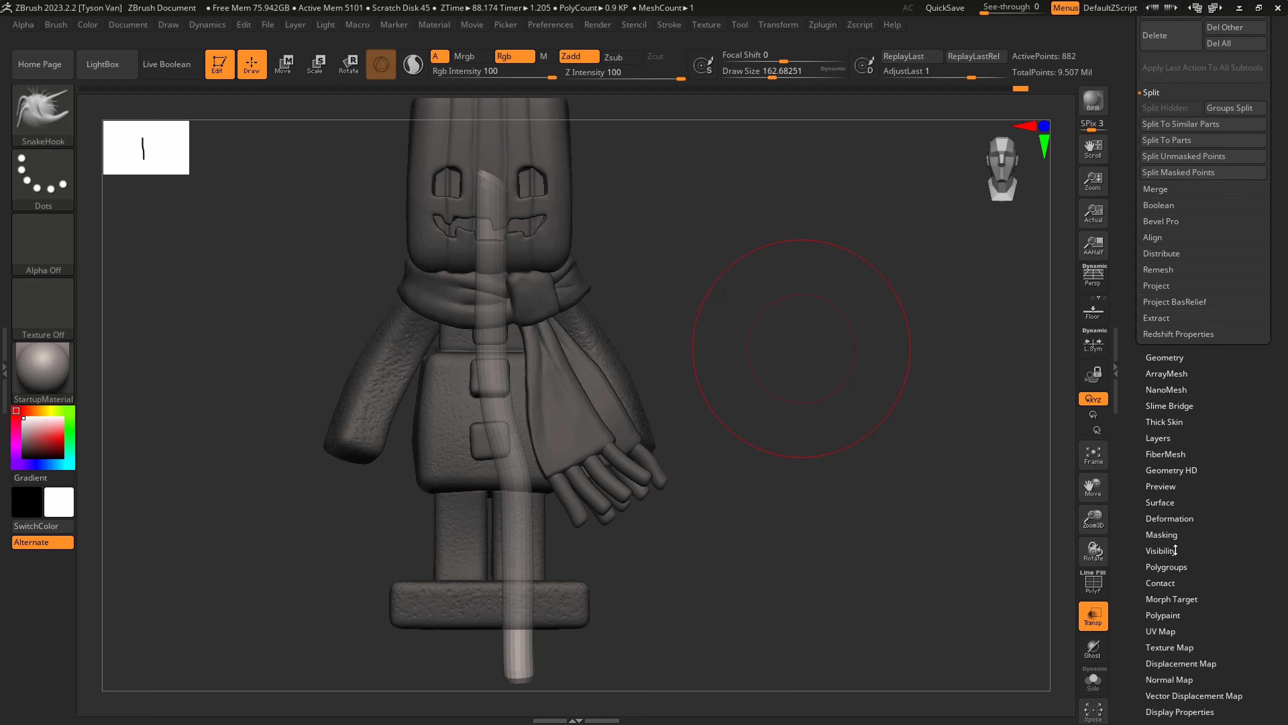
{"action": "left_click", "coordinate": [1166, 567]}
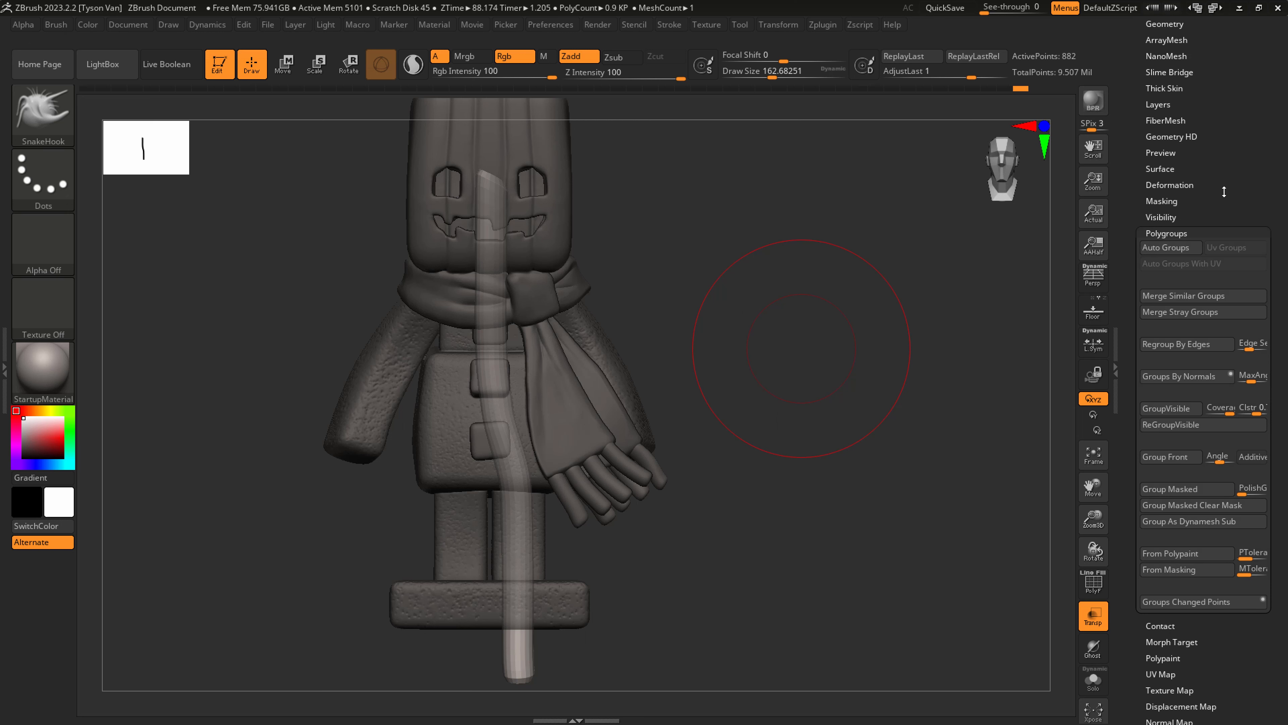
{"action": "scroll", "coordinate": [1204, 248], "scroll_direction": "up", "scroll_amount": 4}
{"action": "left_click", "coordinate": [1167, 224]}
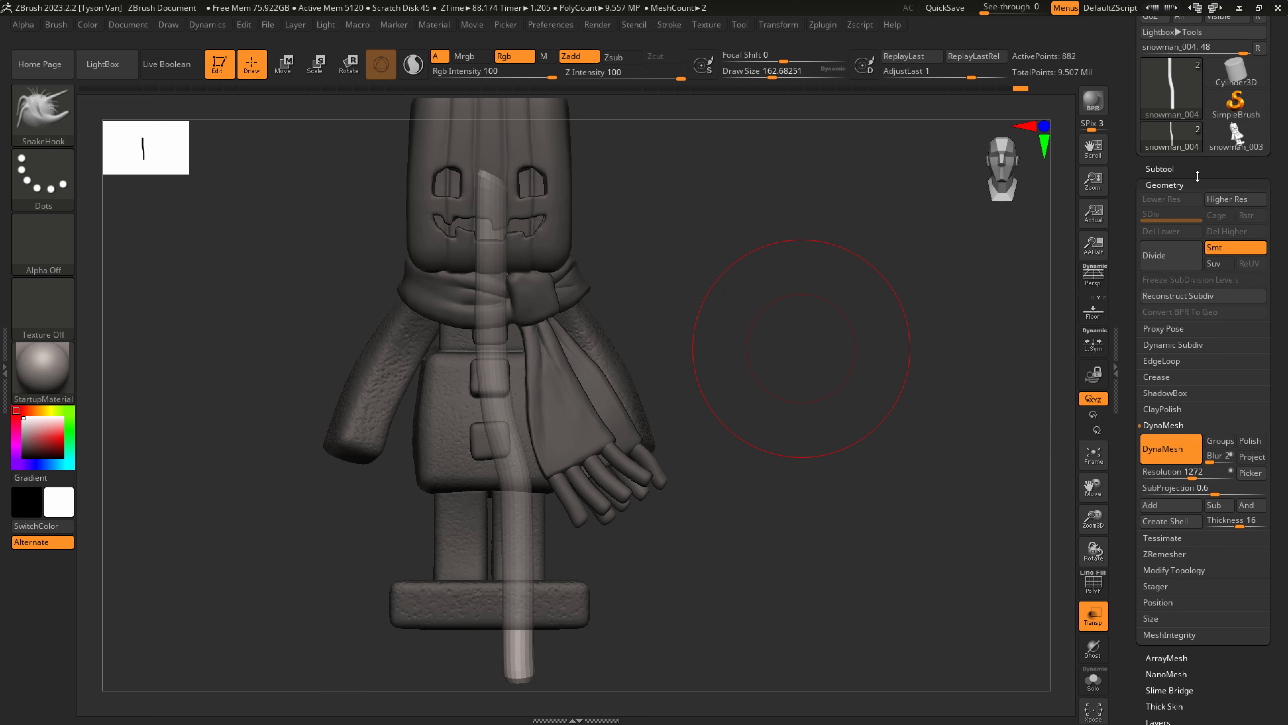
{"action": "left_click", "coordinate": [1165, 168]}
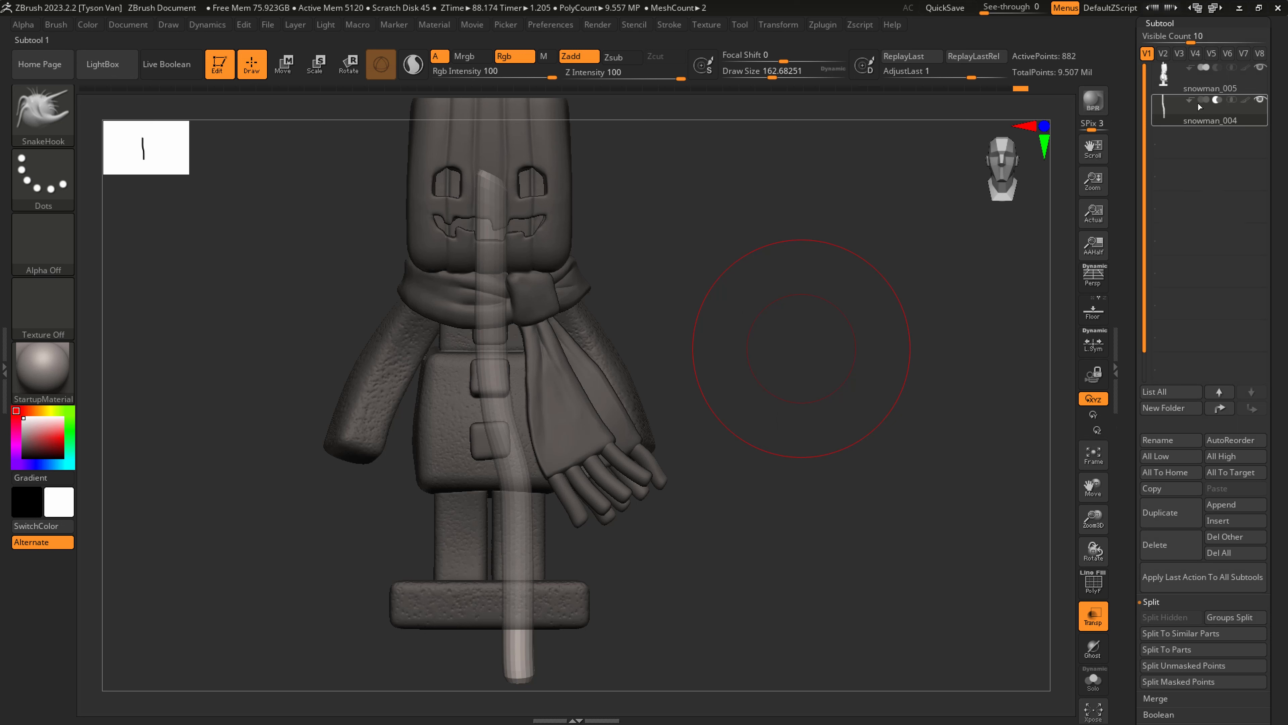
Save the current tool with its body and tube subtools to disk.
{"action": "mouse_move", "coordinate": [1208, 98]}
{"action": "left_click_drag", "start_coordinate": [1278, 228], "coordinate": [1275, 310]}
{"action": "left_click_drag", "start_coordinate": [1273, 178], "coordinate": [1274, 439]}
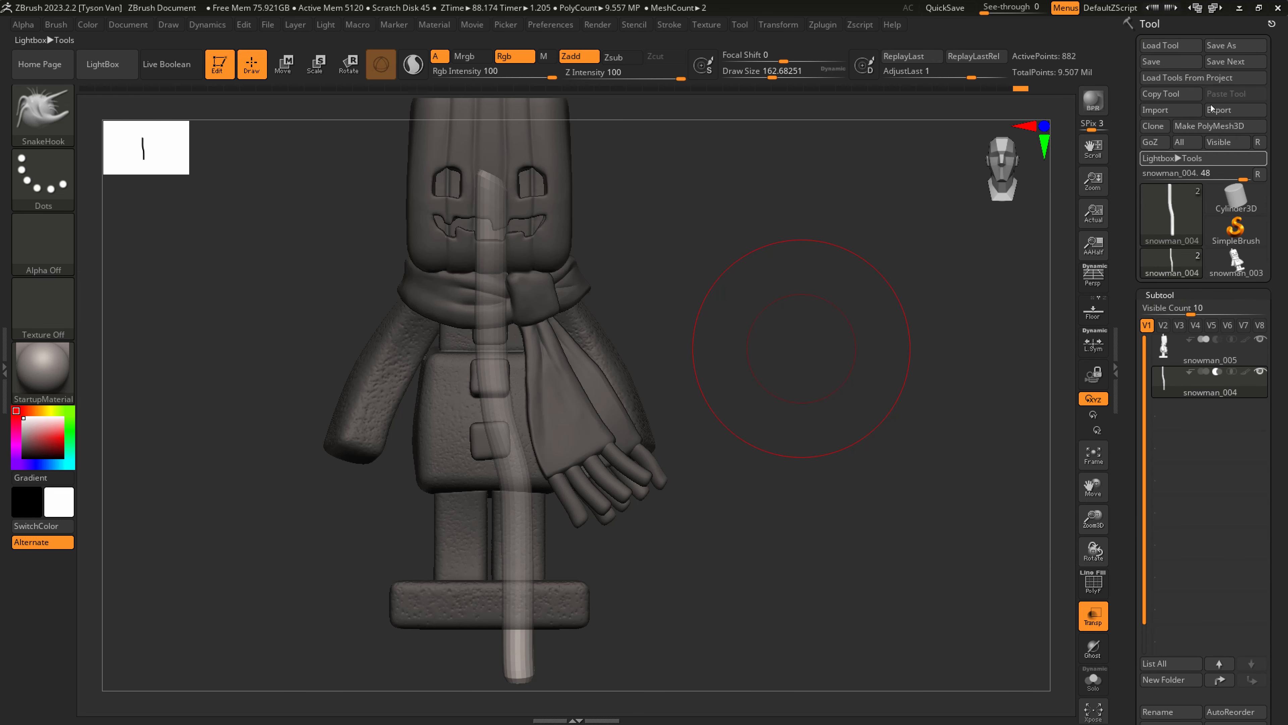
{"action": "left_click", "coordinate": [1169, 62]}
{"action": "left_click", "coordinate": [753, 407]}
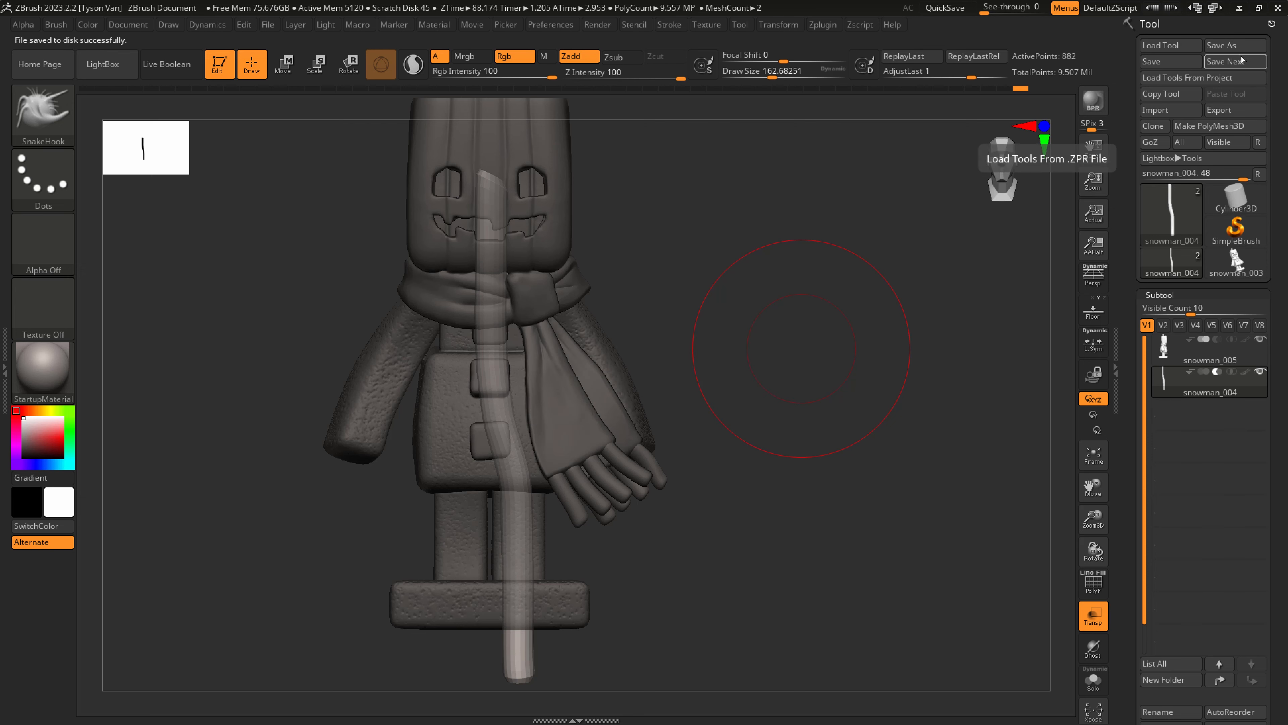
Save a new version of the tool as snowman_006.ztl in the same folder.
{"action": "left_click", "coordinate": [1228, 45]}
{"action": "left_click", "coordinate": [355, 197]}
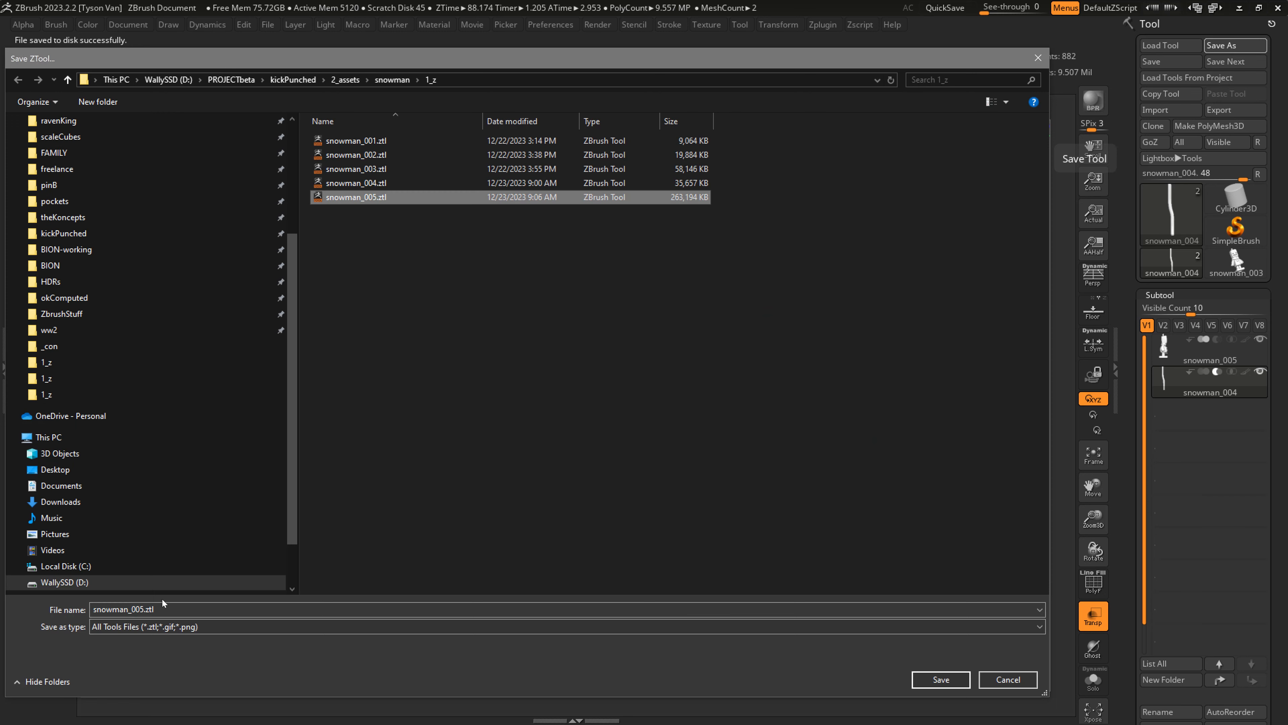
{"action": "left_click", "coordinate": [143, 610]}
{"action": "left_click", "coordinate": [142, 611]}
{"action": "key", "text": "BackSpace"}
{"action": "type", "text": "6"}
{"action": "key", "text": "Return"}
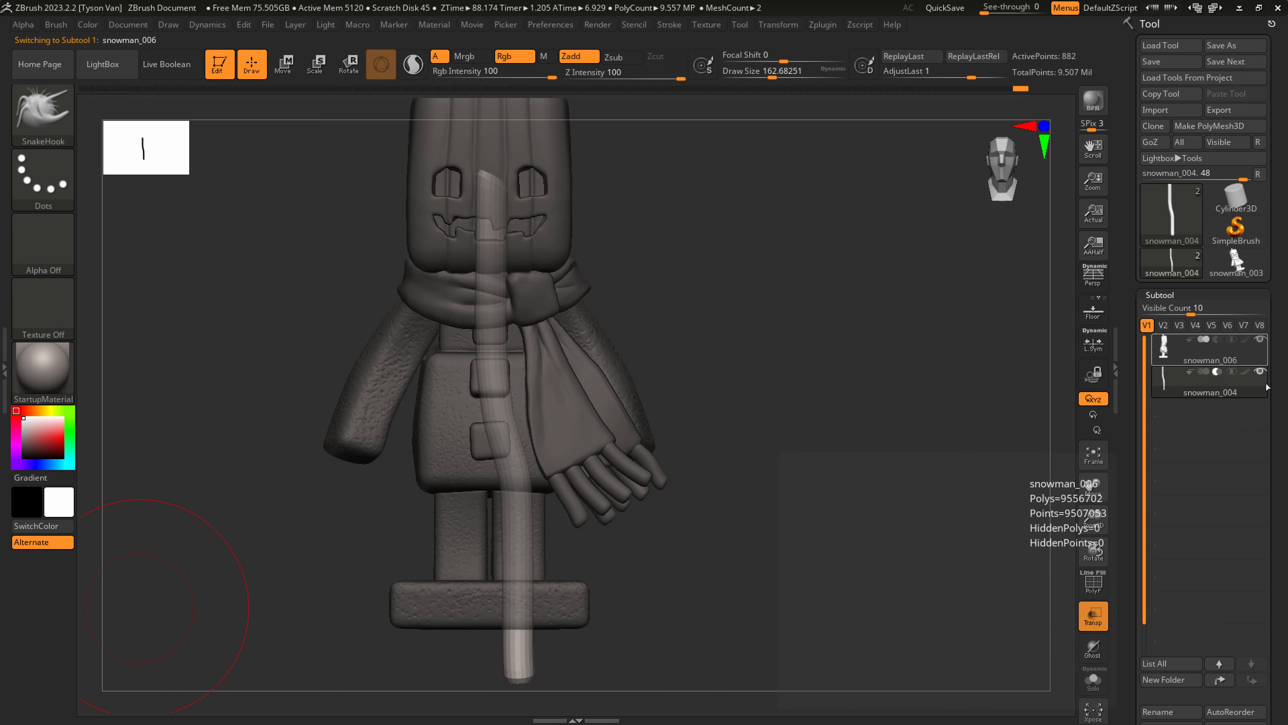
Merge the snowman_006 body subtool down with the tube subtool and accept the non-undoable operation.
{"action": "left_click", "coordinate": [1211, 356]}
{"action": "scroll", "coordinate": [1275, 417], "scroll_direction": "down", "scroll_amount": 5}
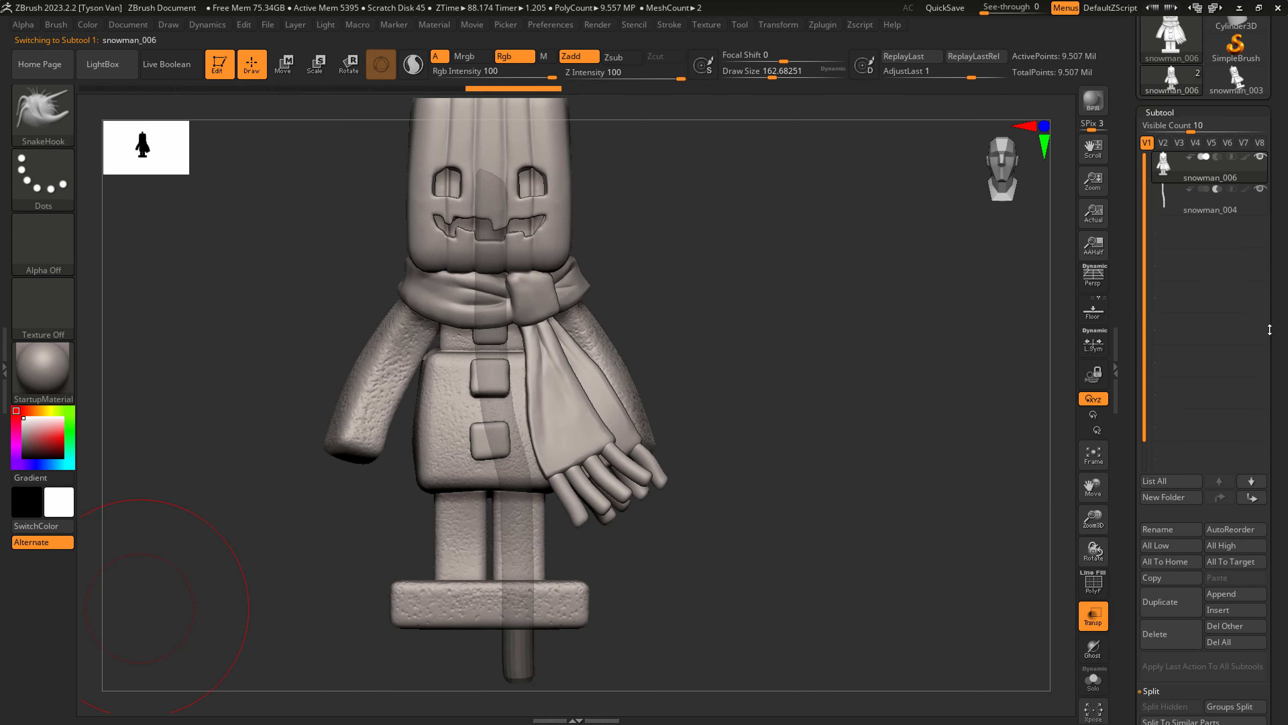
{"action": "left_click_drag", "start_coordinate": [1272, 595], "coordinate": [1268, 502]}
{"action": "left_click", "coordinate": [1163, 596]}
{"action": "left_click", "coordinate": [1165, 537]}
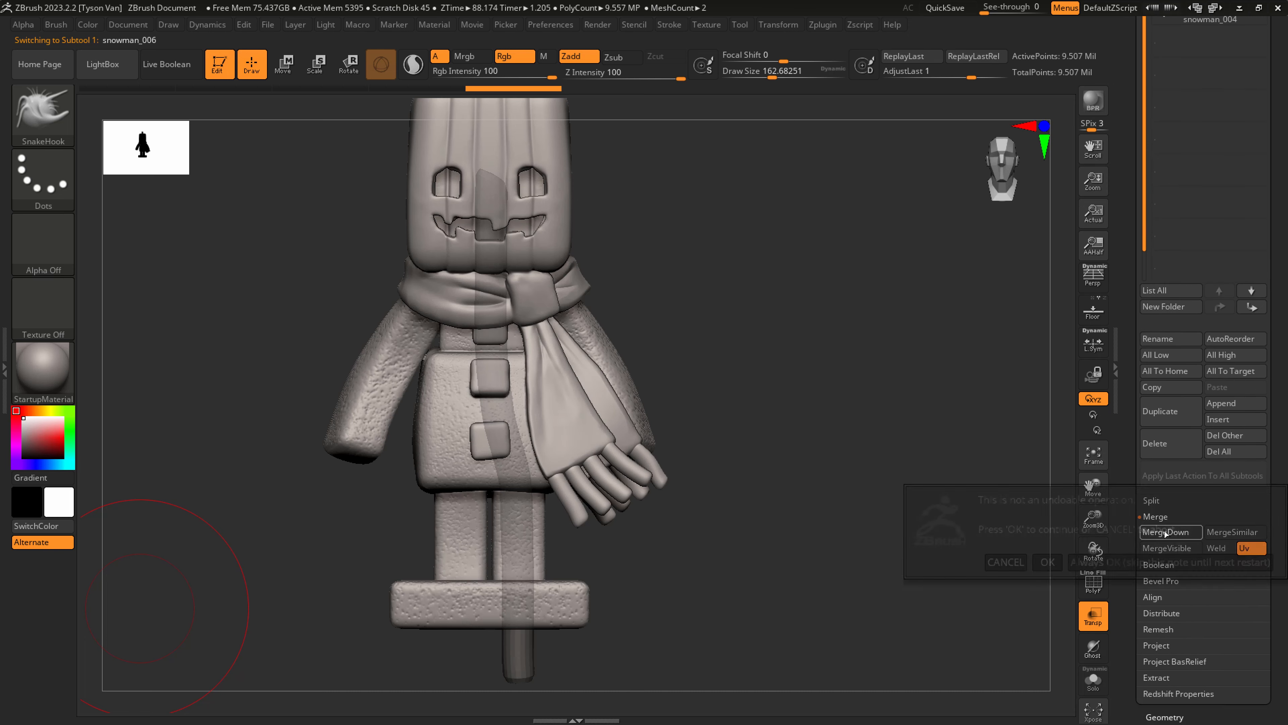
{"action": "left_click", "coordinate": [1049, 559]}
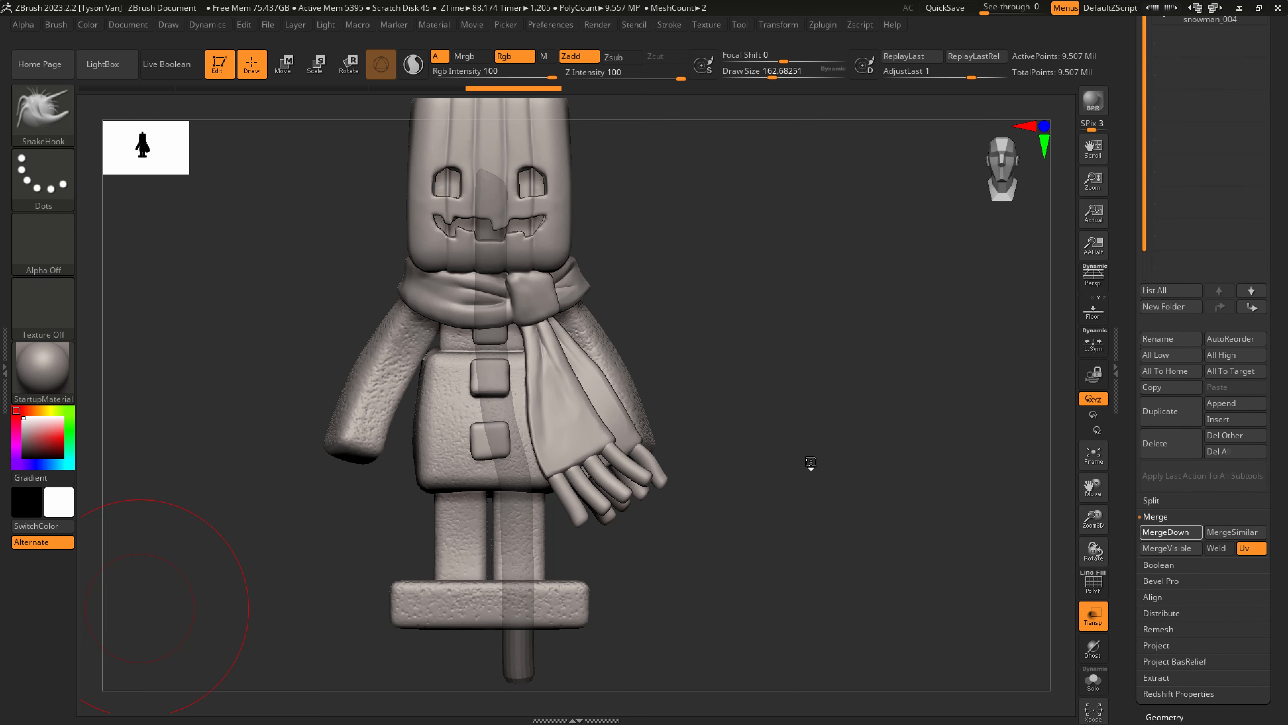
Remesh the merged model with DynaMesh to subtract the tube and hollow a channel up through the base.
{"action": "left_click_drag", "start_coordinate": [1271, 223], "coordinate": [1245, 265]}
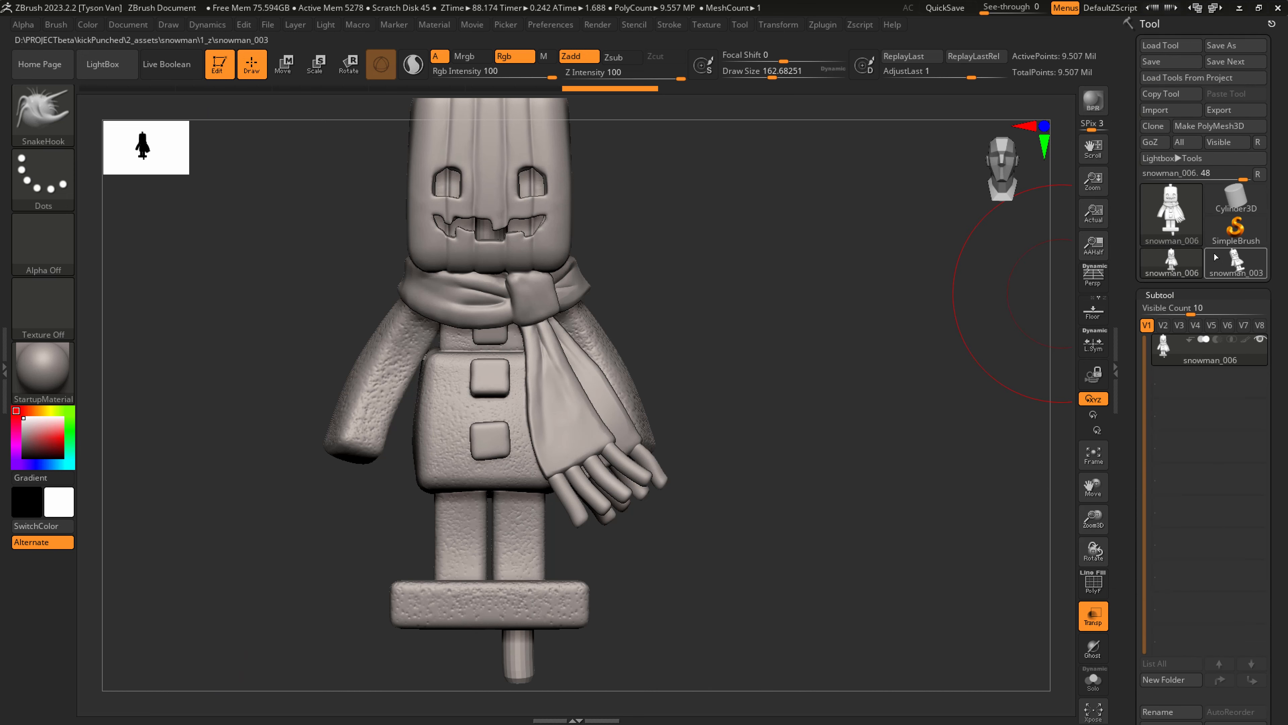
{"action": "mouse_move", "coordinate": [740, 589]}
{"action": "left_mouse_down", "text": "ctrl"}
{"action": "mouse_move", "coordinate": [844, 399]}
{"action": "mouse_move", "coordinate": [948, 280]}
{"action": "mouse_move", "coordinate": [937, 283]}
{"action": "left_mouse_up", "text": "ctrl"}
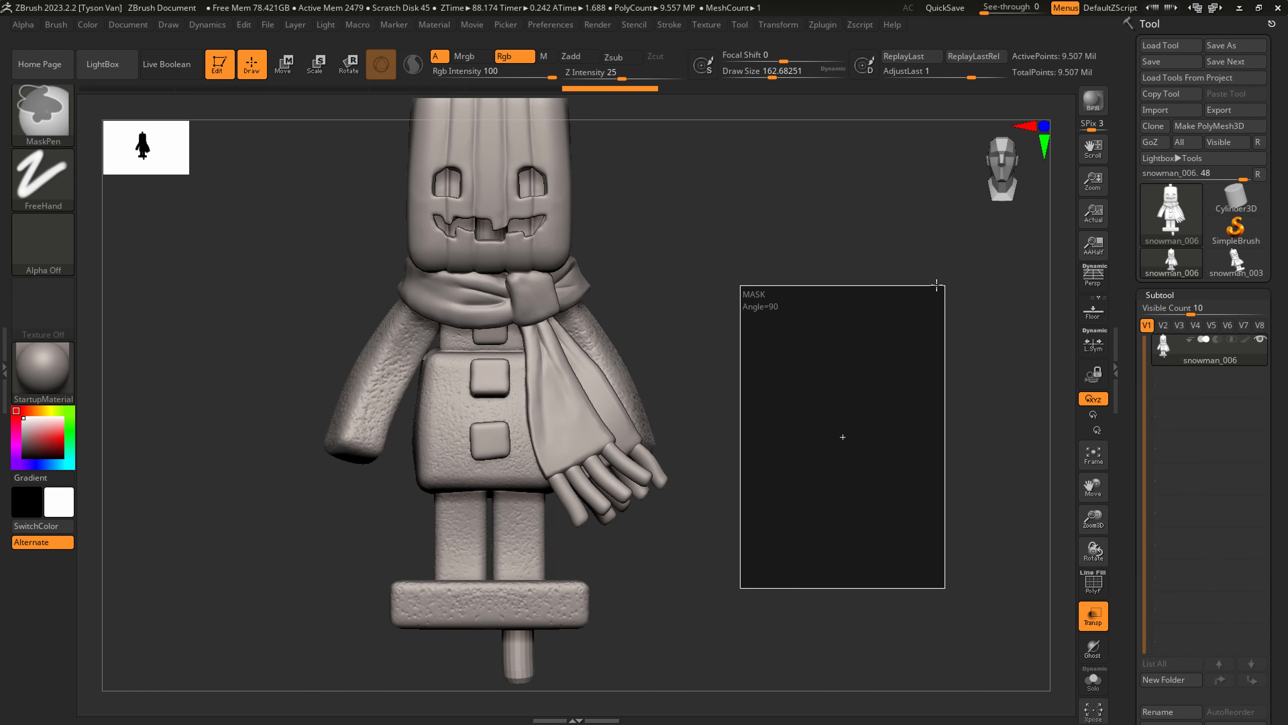
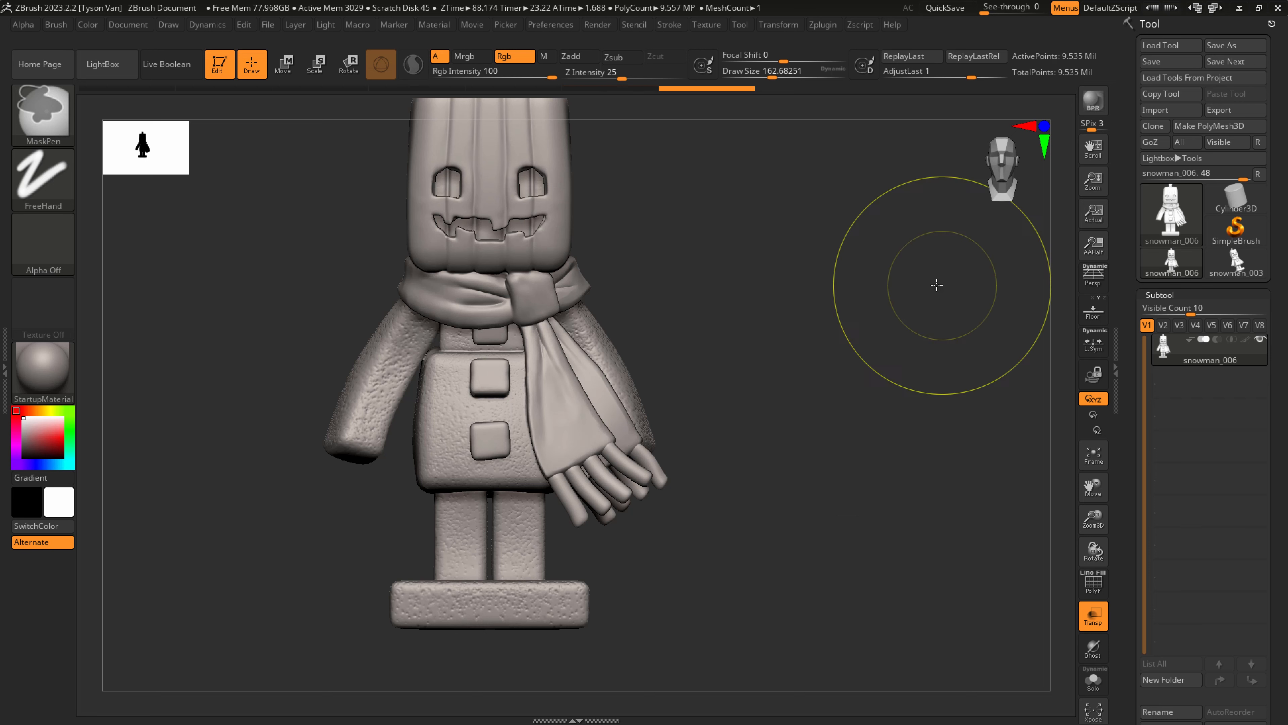
{"action": "left_click_drag", "start_coordinate": [670, 521], "coordinate": [657, 400]}
{"action": "mouse_move", "coordinate": [509, 434]}
{"action": "right_mouse_down", "text": "ctrl"}
{"action": "mouse_move", "coordinate": [538, 493]}
{"action": "mouse_move", "coordinate": [530, 478]}
{"action": "mouse_move", "coordinate": [528, 510]}
{"action": "mouse_move", "coordinate": [512, 433]}
{"action": "mouse_move", "coordinate": [483, 404]}
{"action": "mouse_move", "coordinate": [474, 428]}
{"action": "mouse_move", "coordinate": [553, 587]}
{"action": "mouse_move", "coordinate": [584, 250]}
{"action": "right_mouse_up", "text": "ctrl"}
{"action": "right_click_drag", "start_coordinate": [607, 504], "coordinate": [355, 509], "text": "ctrl"}
Adjust the coat's lower hem above the legs with SnakeHook, using draw sizes of about 116, 83 and 97.
{"action": "right_click_drag", "start_coordinate": [606, 705], "coordinate": [538, 410], "text": "alt"}
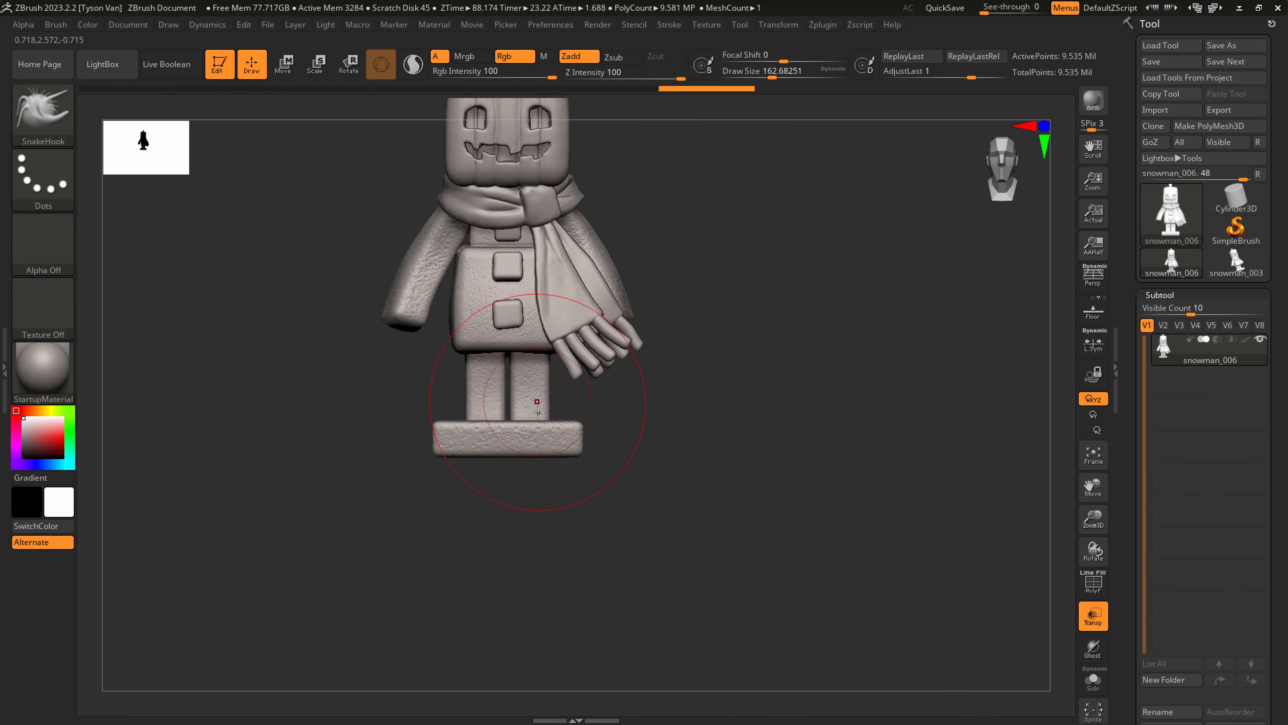
{"action": "right_click_drag", "start_coordinate": [525, 350], "coordinate": [557, 430], "text": "ctrl"}
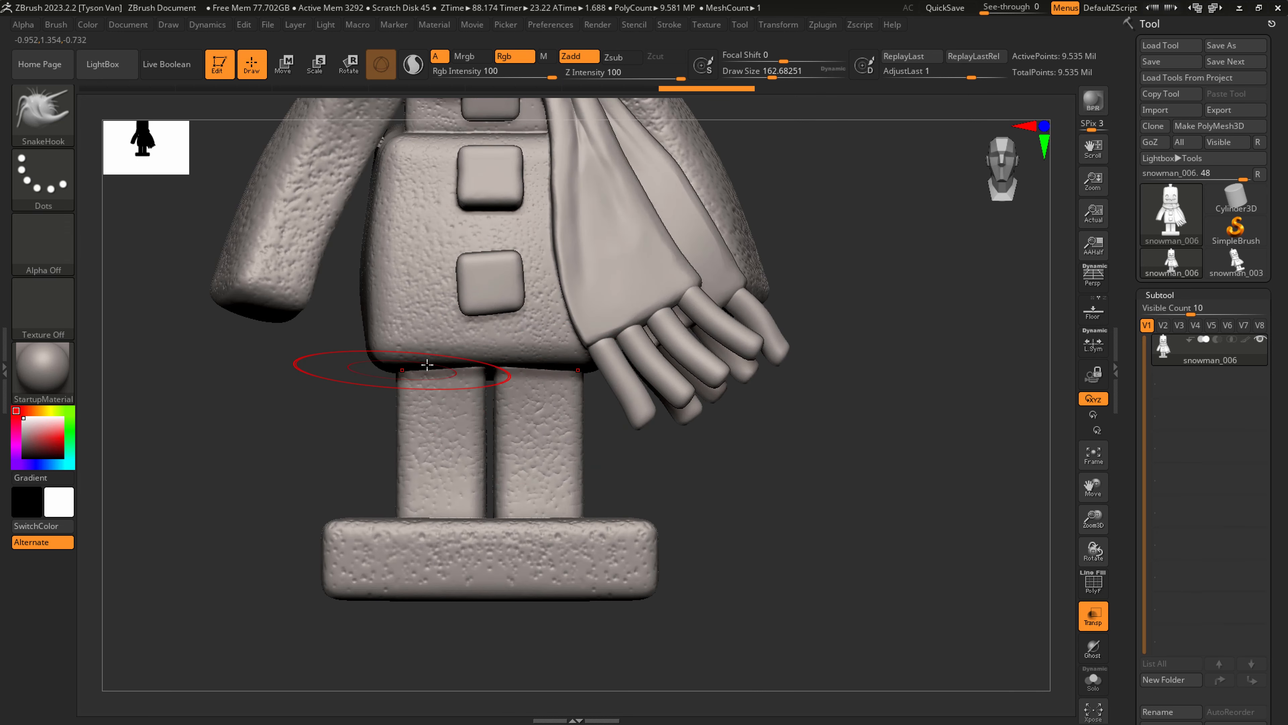
{"action": "key", "text": "s"}
{"action": "left_click_drag", "start_coordinate": [500, 355], "coordinate": [484, 356]}
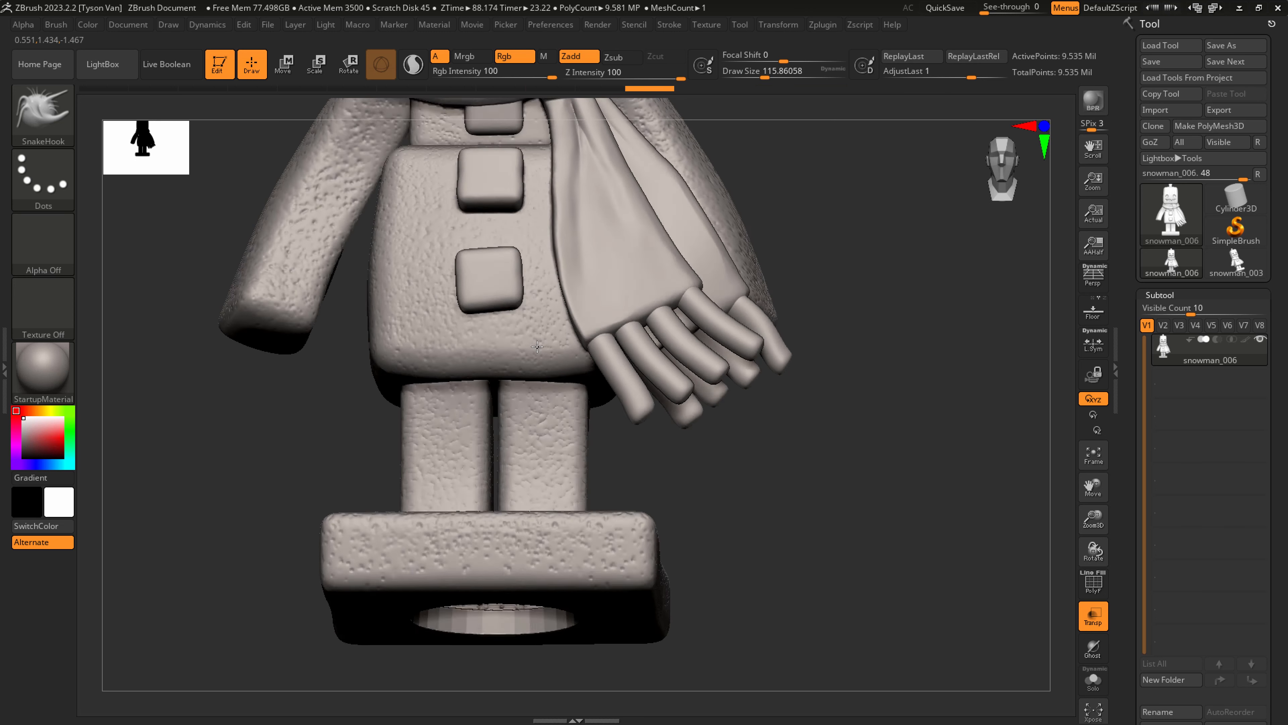
{"action": "key", "text": "s"}
{"action": "left_click_drag", "start_coordinate": [528, 401], "coordinate": [517, 400]}
{"action": "left_click_drag", "start_coordinate": [519, 399], "coordinate": [521, 407]}
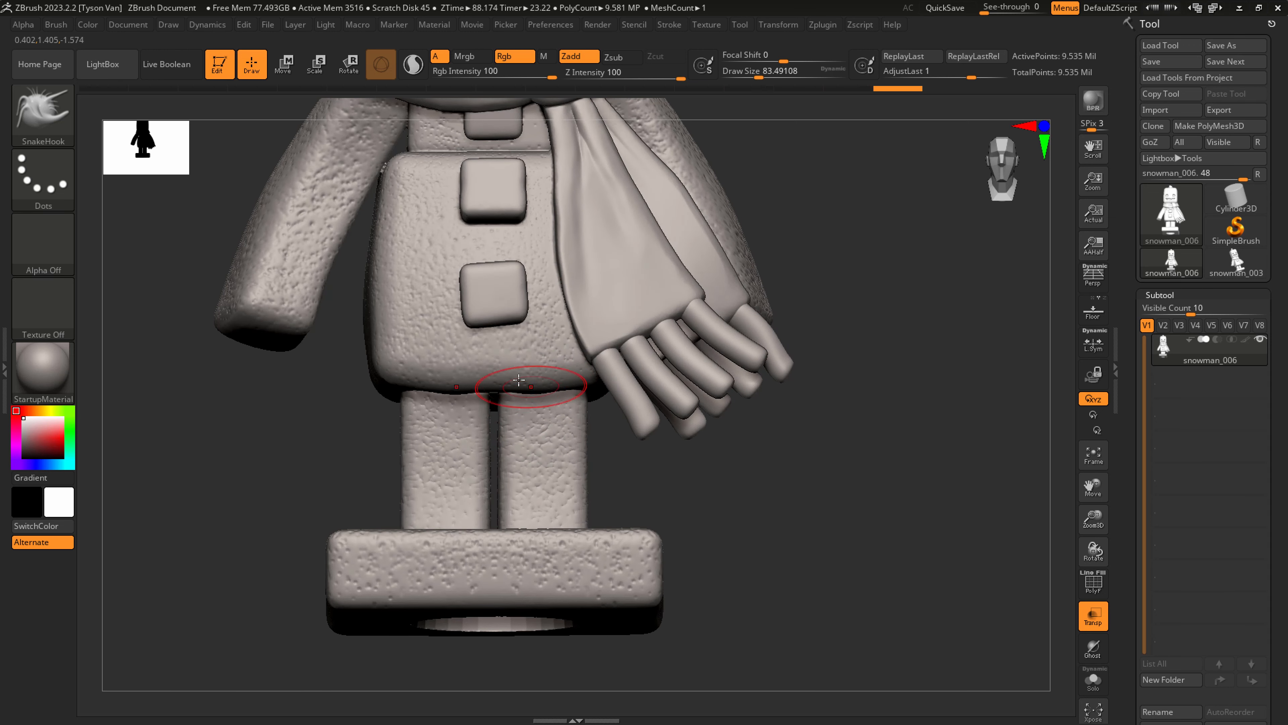
{"action": "key", "text": "s"}
{"action": "left_click_drag", "start_coordinate": [539, 384], "coordinate": [550, 386]}
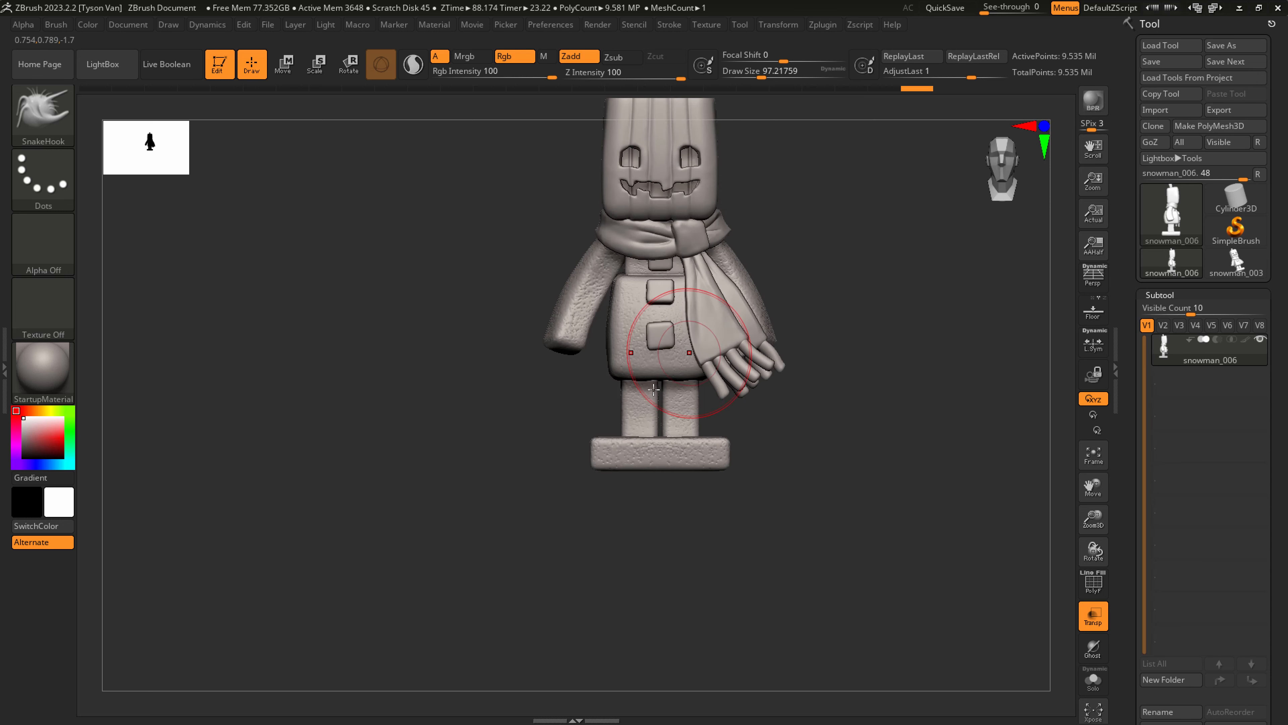
Carve fold creases down the hanging scarf end with DamStandard at draw size about 21.6, with perspective on.
{"action": "right_click_drag", "start_coordinate": [654, 390], "coordinate": [527, 500], "text": "alt"}
{"action": "key", "text": "p"}
{"action": "mouse_move", "coordinate": [604, 482]}
{"action": "right_mouse_down"}
{"action": "mouse_move", "coordinate": [583, 480]}
{"action": "mouse_move", "coordinate": [601, 455]}
{"action": "mouse_move", "coordinate": [587, 390]}
{"action": "right_mouse_up"}
{"action": "key", "text": "b"}
{"action": "key", "text": "d"}
{"action": "key", "text": "s"}
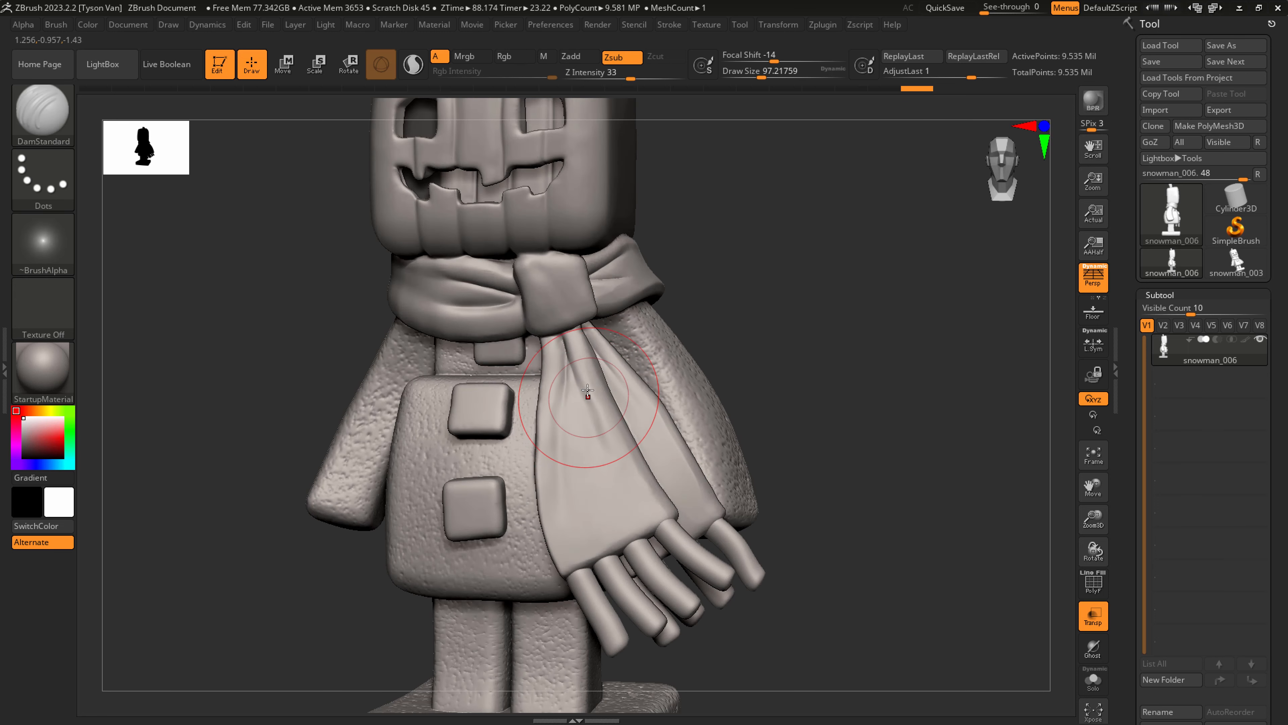
{"action": "key", "text": "s"}
{"action": "left_click_drag", "start_coordinate": [583, 392], "coordinate": [561, 388]}
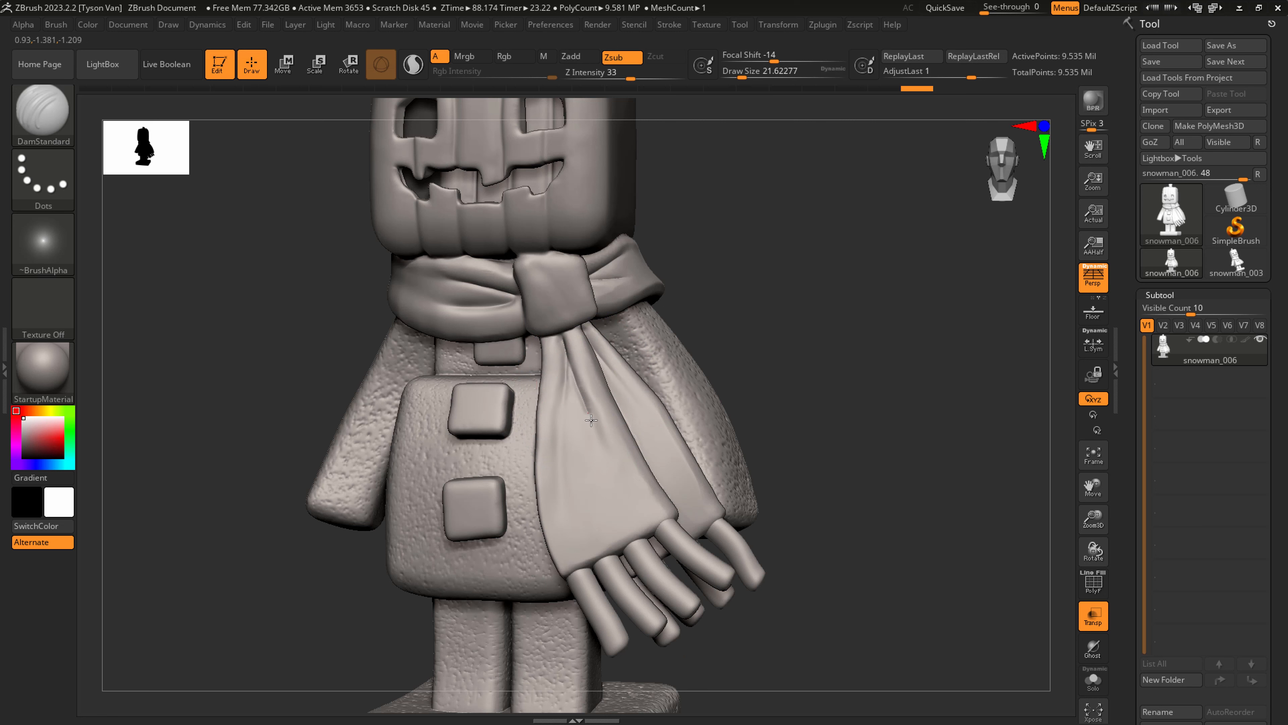
{"action": "key", "text": "shift"}
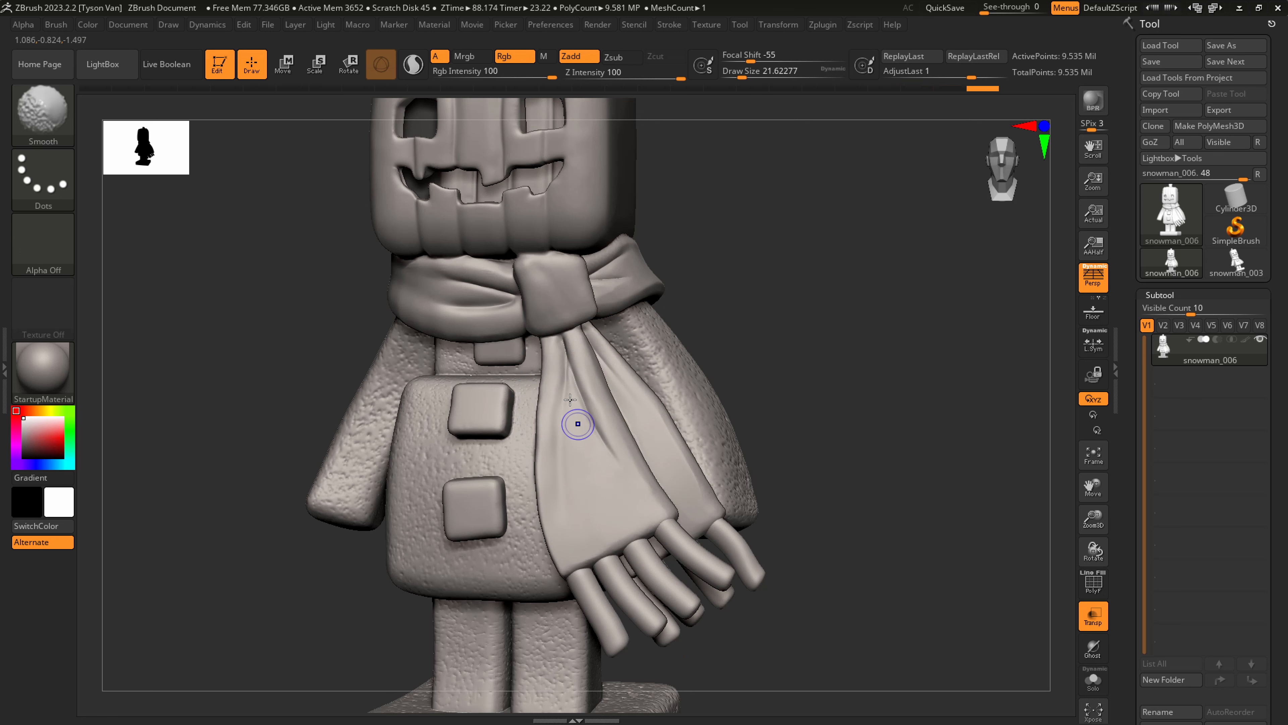
{"action": "left_click_drag", "start_coordinate": [560, 362], "coordinate": [563, 480]}
{"action": "left_click_drag", "start_coordinate": [560, 346], "coordinate": [563, 510]}
Smooth the carved creases along the inner side of the hanging scarf end.
{"action": "key", "text": "shift"}
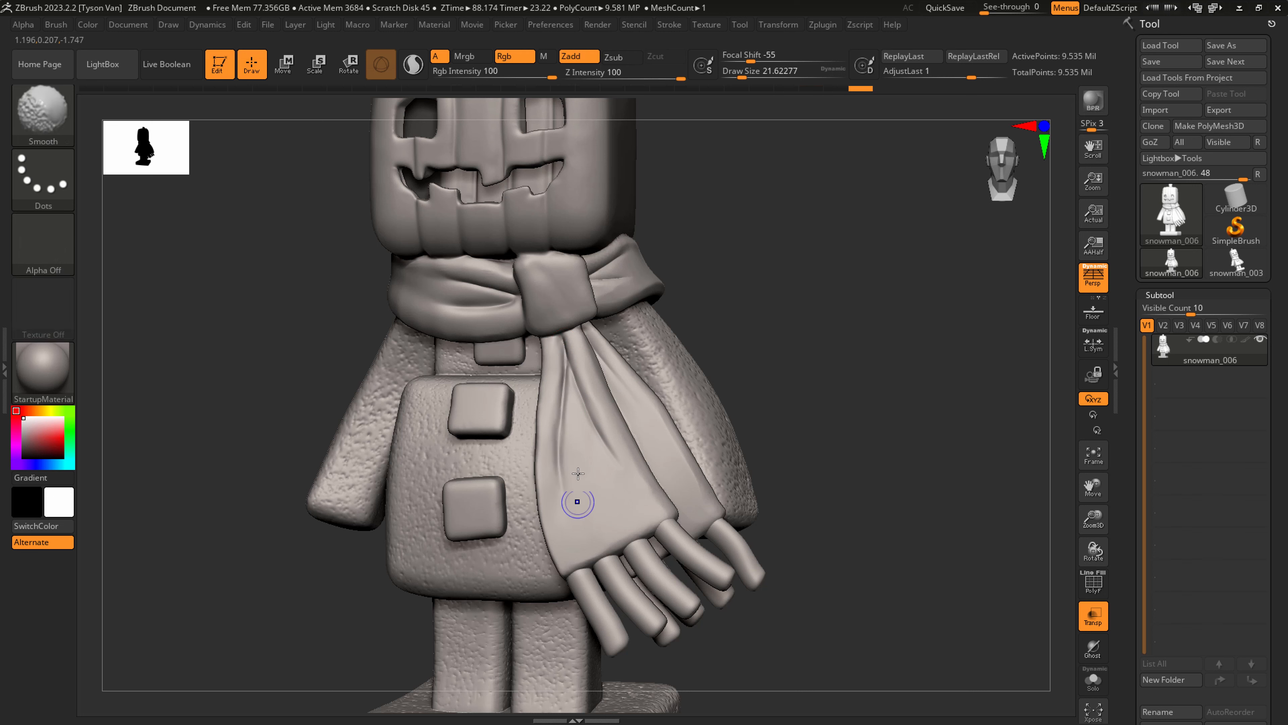
{"action": "left_click_drag", "start_coordinate": [578, 474], "coordinate": [587, 422], "text": "shift"}
{"action": "left_click_drag", "start_coordinate": [579, 489], "coordinate": [567, 350], "text": "shift"}
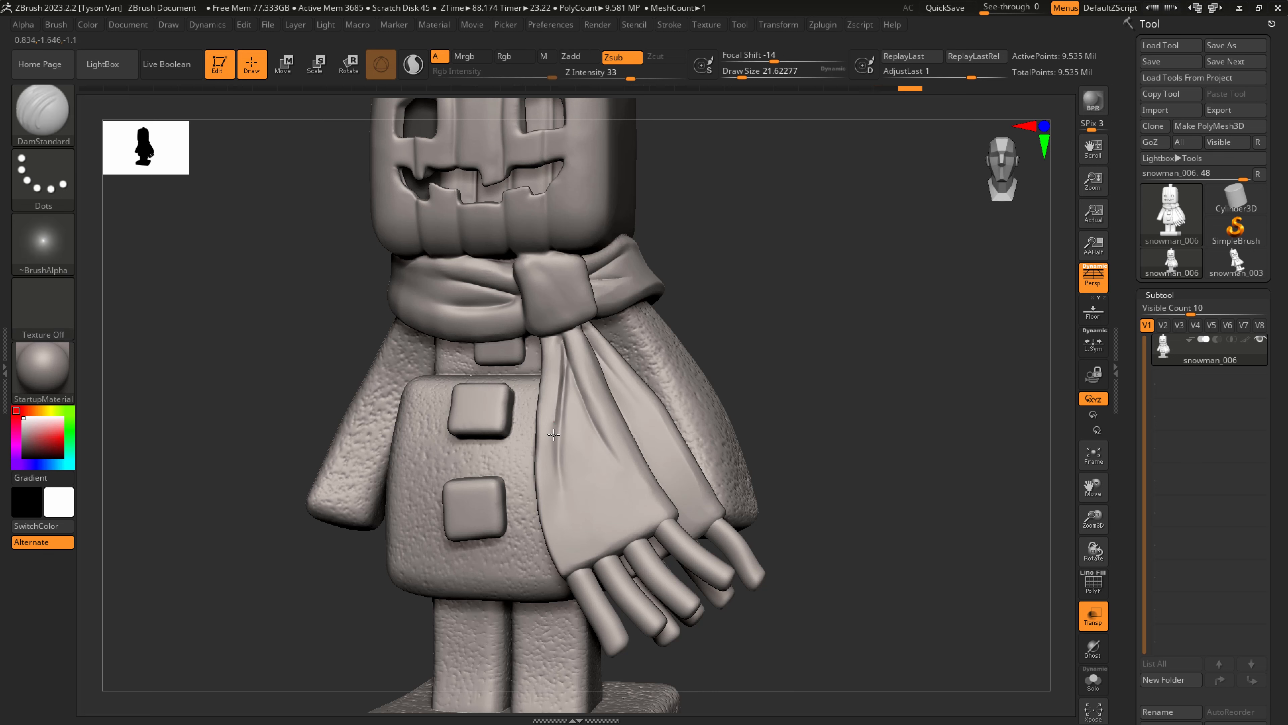
Carve two more fold creases down the front of the hanging scarf end with DamStandard and smooth their lower ends.
{"action": "left_click_drag", "start_coordinate": [554, 434], "coordinate": [564, 512]}
{"action": "left_click_drag", "start_coordinate": [587, 407], "coordinate": [634, 485]}
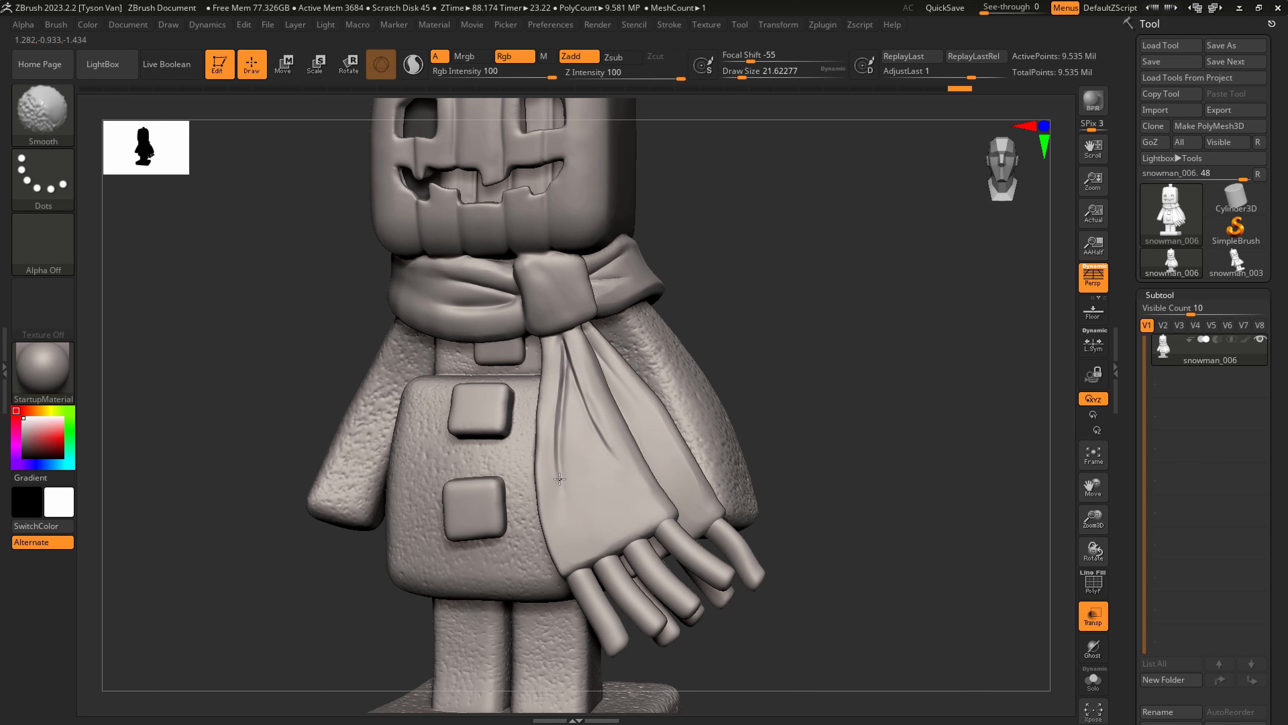
{"action": "left_click_drag", "start_coordinate": [559, 501], "coordinate": [583, 452], "text": "shift"}
Sharpen the scarf knot with a raised DamStandard stroke and carve fold creases into the neck wrap beside it.
{"action": "mouse_move", "coordinate": [601, 276]}
{"action": "left_mouse_down", "text": "alt"}
{"action": "mouse_move", "coordinate": [631, 234]}
{"action": "mouse_move", "coordinate": [631, 268]}
{"action": "left_mouse_up", "text": "alt"}
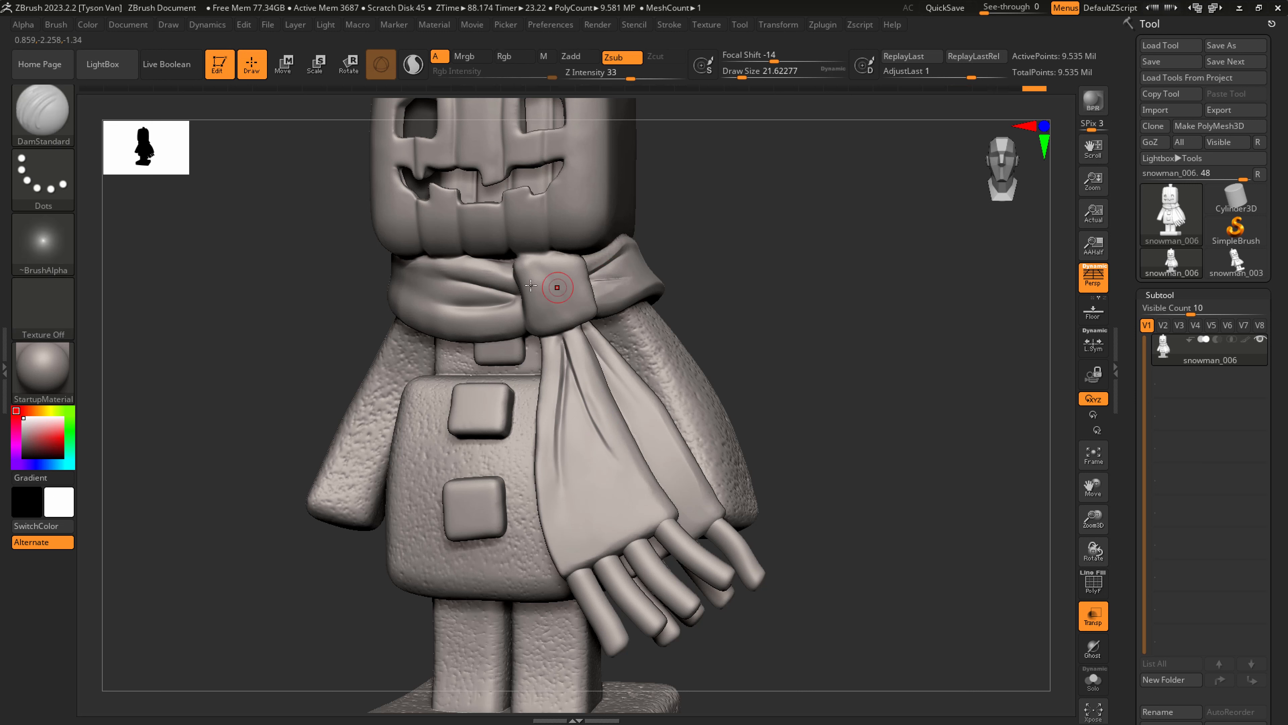
{"action": "left_click_drag", "start_coordinate": [491, 278], "coordinate": [437, 265]}
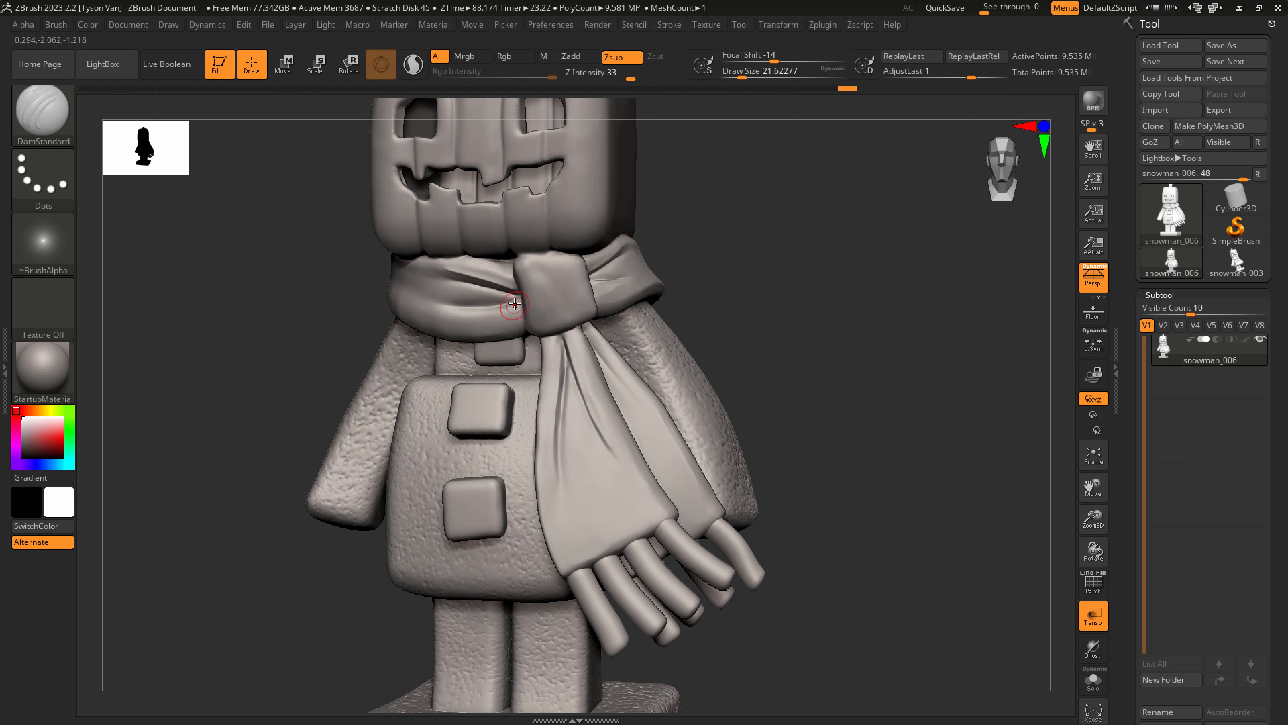
{"action": "left_click_drag", "start_coordinate": [470, 307], "coordinate": [504, 295]}
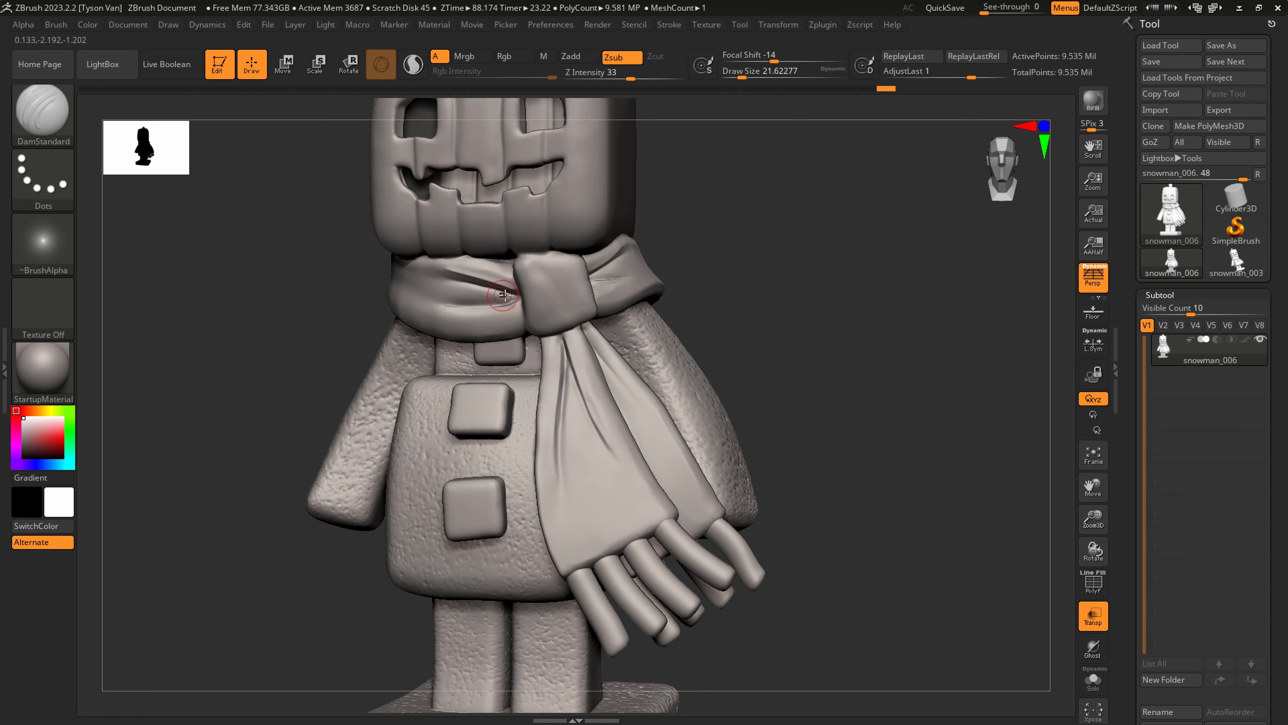
{"action": "key", "text": "shift"}
Soften the folds on the upper part of the hanging scarf end with Smooth at draw size about 41.4.
{"action": "right_click_drag", "start_coordinate": [650, 299], "coordinate": [627, 357], "text": "ctrl"}
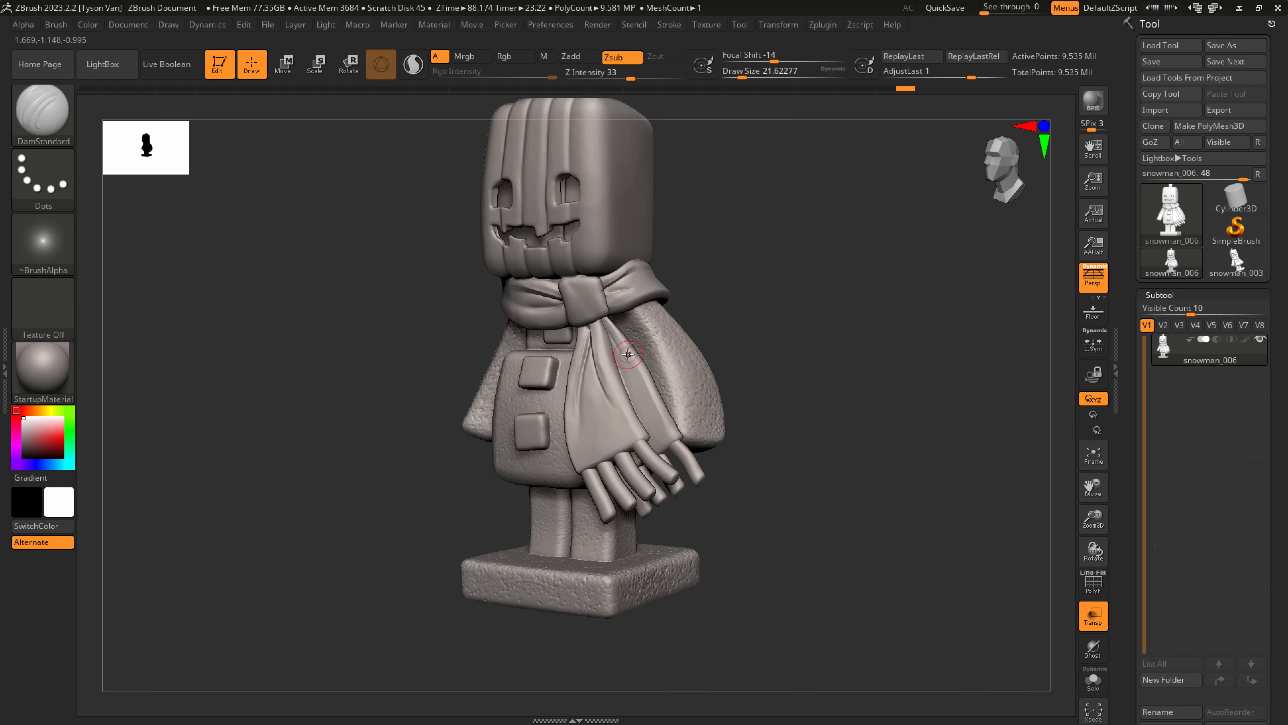
{"action": "key", "text": "]"}
{"action": "key", "text": "]"}
{"action": "left_click_drag", "start_coordinate": [596, 406], "coordinate": [610, 385], "text": "shift"}
Mask a rectangle around the round hole on the underside of the base, with perspective off.
{"action": "mouse_move", "coordinate": [547, 413]}
{"action": "right_mouse_down"}
{"action": "mouse_move", "coordinate": [628, 543]}
{"action": "mouse_move", "coordinate": [595, 525]}
{"action": "mouse_move", "coordinate": [619, 522]}
{"action": "mouse_move", "coordinate": [621, 485]}
{"action": "right_mouse_up"}
{"action": "right_click_drag", "start_coordinate": [602, 621], "coordinate": [616, 465]}
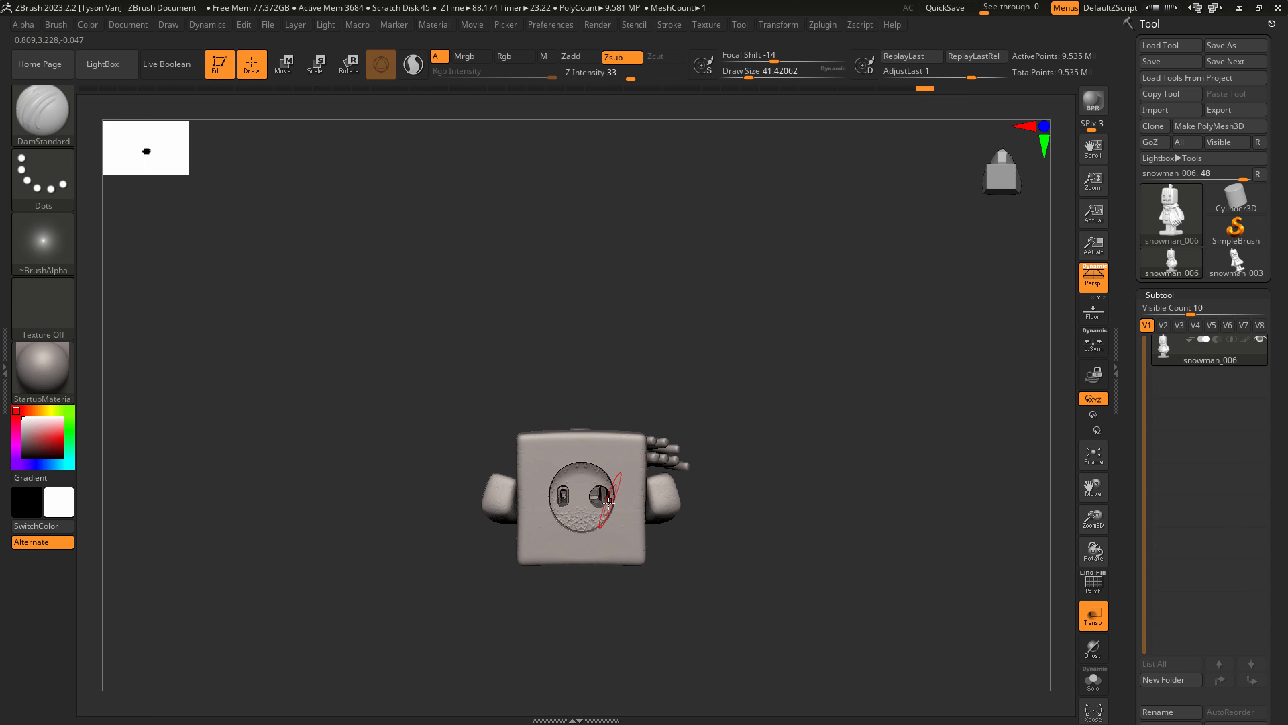
{"action": "key", "text": "p"}
{"action": "right_click_drag", "start_coordinate": [608, 513], "coordinate": [610, 527], "text": "alt"}
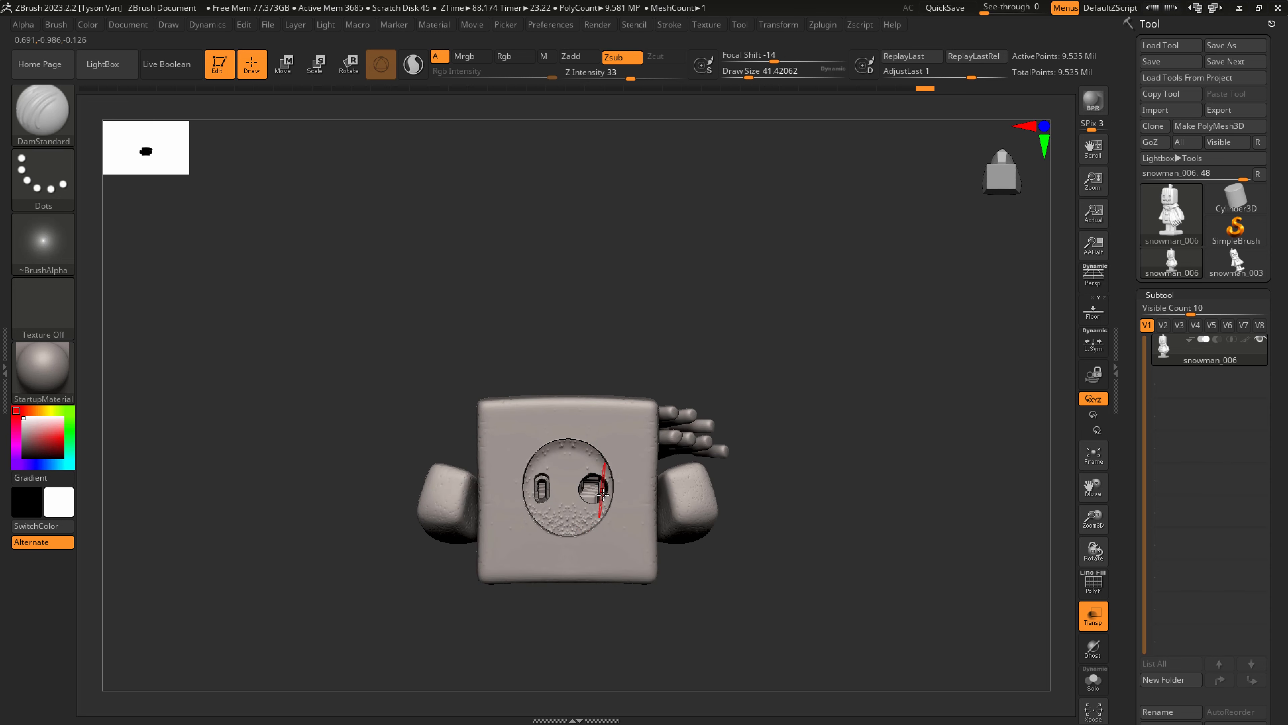
{"action": "right_click_drag", "start_coordinate": [579, 586], "coordinate": [546, 599]}
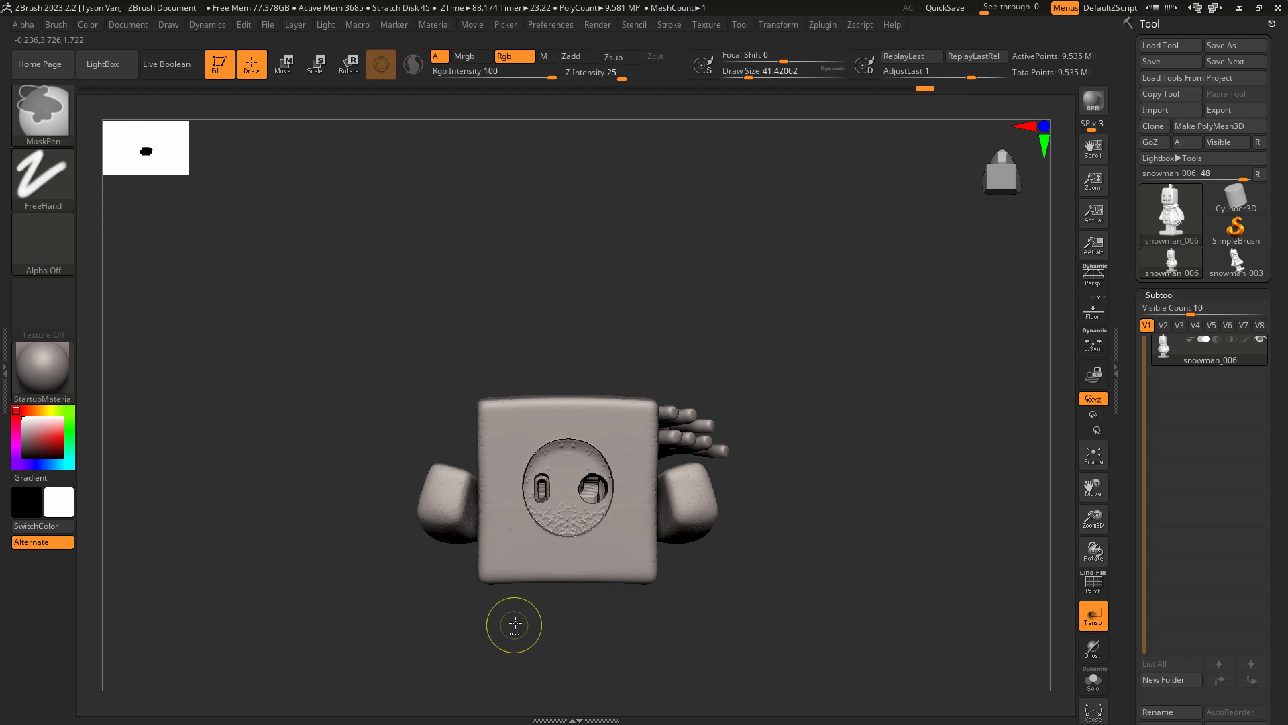
{"action": "left_click_drag", "start_coordinate": [507, 643], "coordinate": [631, 420], "text": "ctrl"}
{"action": "left_click_drag", "start_coordinate": [436, 658], "coordinate": [706, 555], "text": "ctrl"}
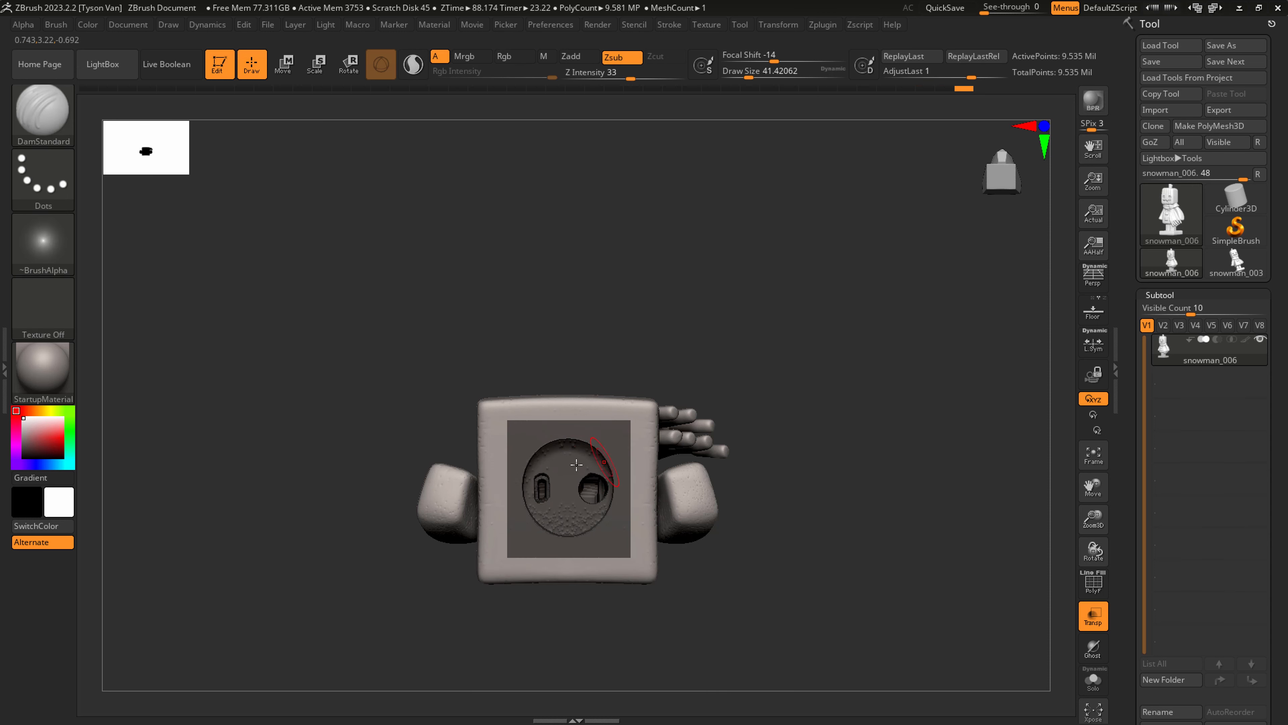
Clear the mask from the body and legs above the base in the front view, keeping it around the hole.
{"action": "right_click_drag", "start_coordinate": [606, 477], "coordinate": [603, 615]}
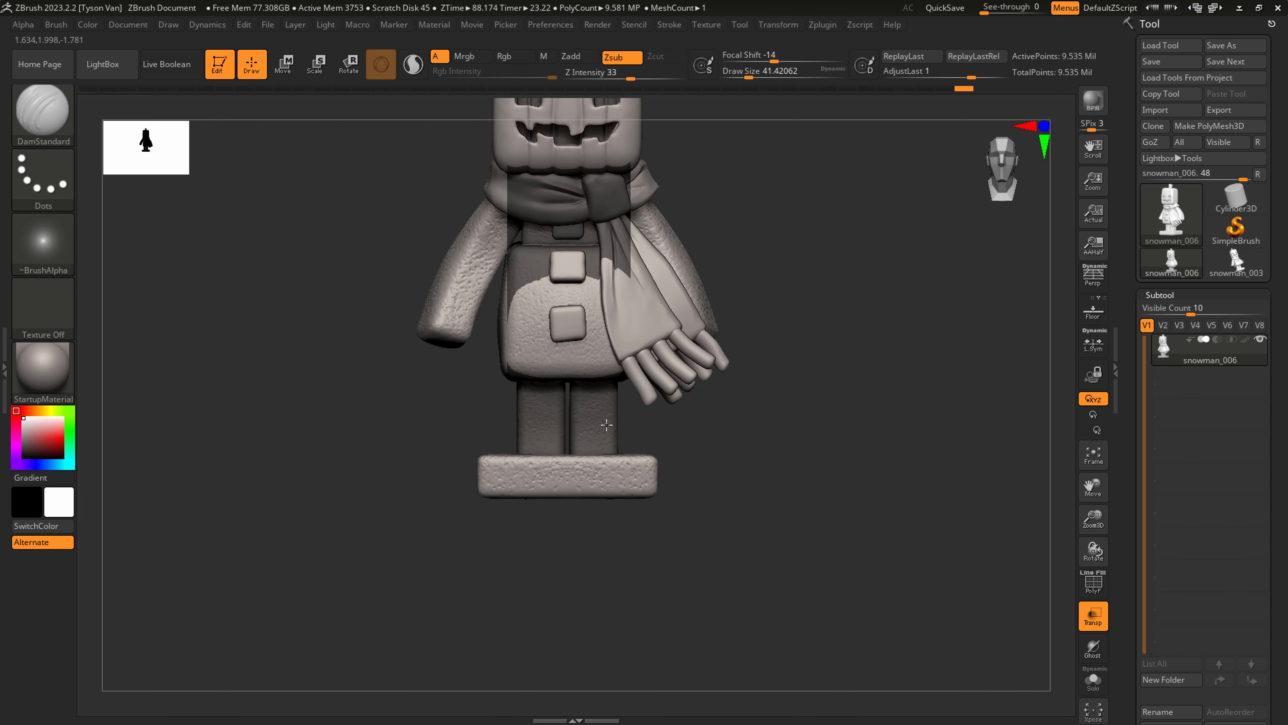
{"action": "right_click_drag", "start_coordinate": [648, 496], "coordinate": [540, 417], "text": "alt"}
{"action": "mouse_move", "coordinate": [419, 158]}
{"action": "left_mouse_down", "text": "ctrl"}
{"action": "mouse_move", "coordinate": [523, 234]}
{"action": "mouse_move", "coordinate": [672, 489]}
{"action": "mouse_move", "coordinate": [655, 564]}
{"action": "mouse_move", "coordinate": [569, 572]}
{"action": "mouse_move", "coordinate": [696, 595]}
{"action": "left_mouse_up", "text": "ctrl"}
{"action": "scroll", "coordinate": [575, 560], "scroll_direction": "up", "scroll_amount": 5}
{"action": "right_click_drag", "start_coordinate": [575, 560], "coordinate": [583, 527]}
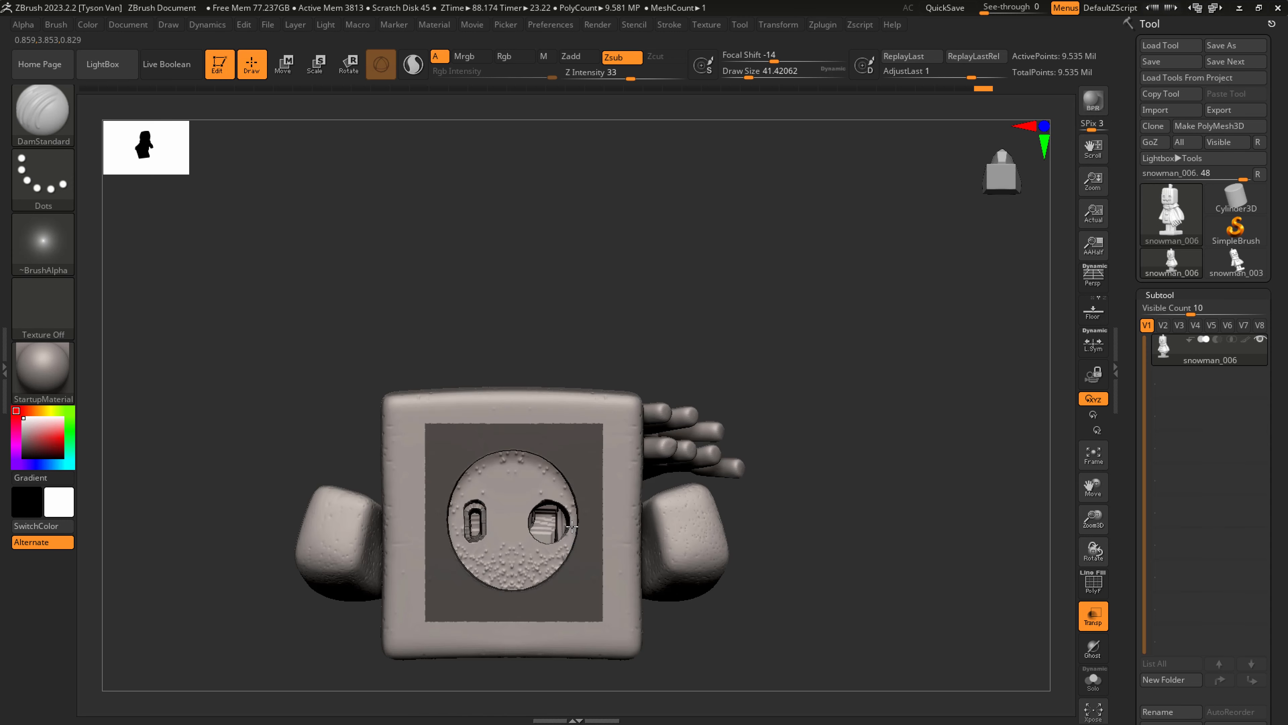
Activate the scale gizmo and invert the mask so only the base area around the hole is editable.
{"action": "left_click", "coordinate": [316, 61]}
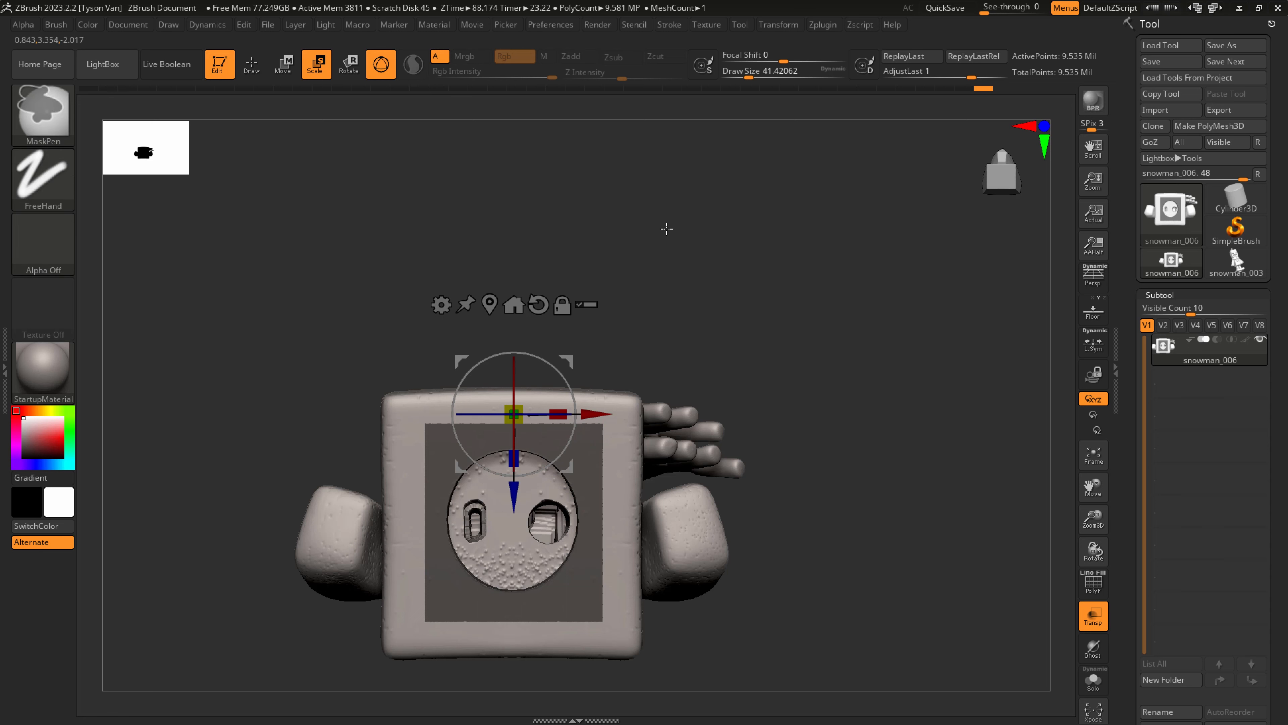
{"action": "left_click", "coordinate": [637, 235], "text": "ctrl"}
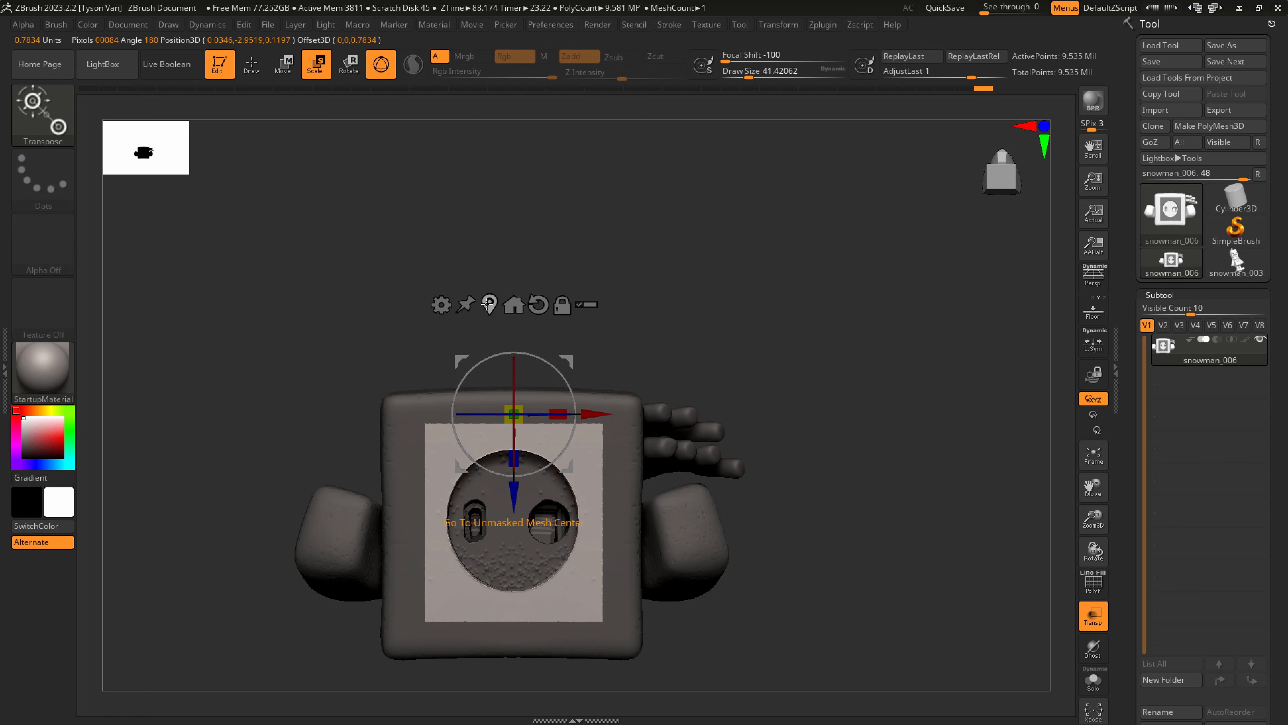
{"action": "left_click_drag", "start_coordinate": [514, 566], "coordinate": [522, 574]}
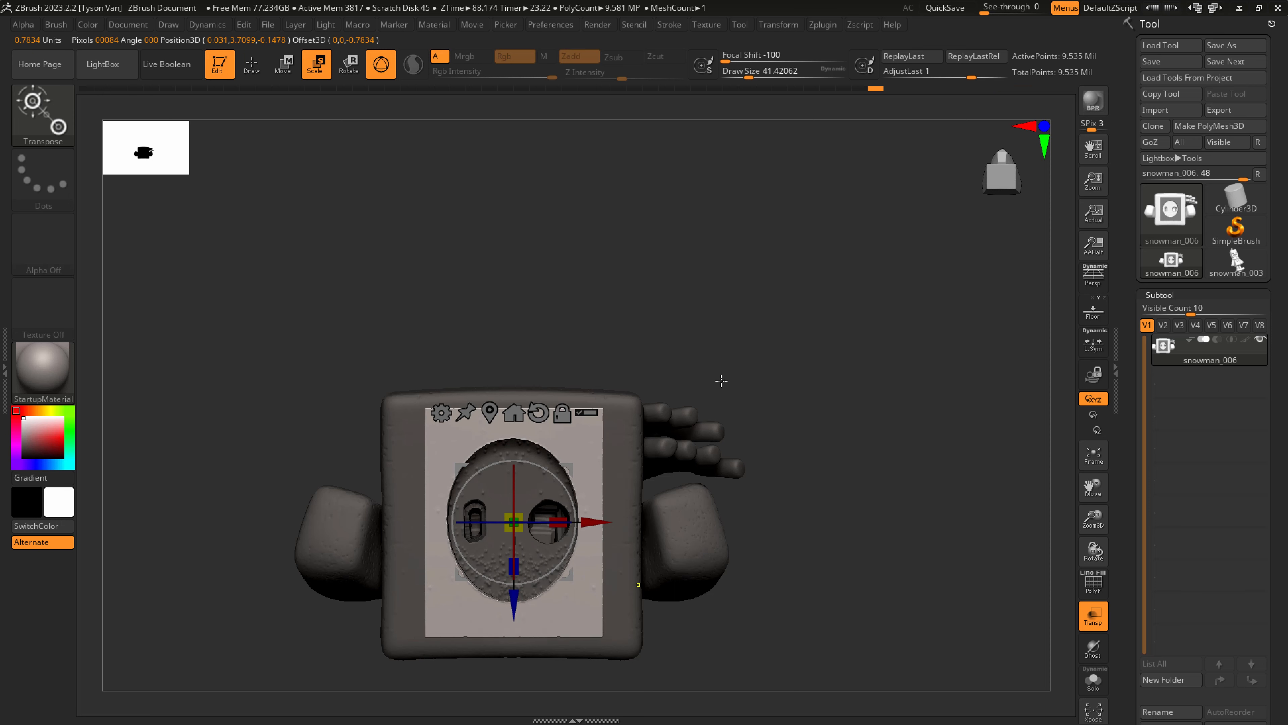
{"action": "mouse_move", "coordinate": [741, 291]}
{"action": "left_mouse_down", "text": "ctrl"}
{"action": "mouse_move", "coordinate": [309, 443]}
{"action": "mouse_move", "coordinate": [318, 437]}
{"action": "left_mouse_up", "text": "ctrl"}
{"action": "left_click_drag", "start_coordinate": [792, 291], "coordinate": [585, 667], "text": "ctrl"}
{"action": "left_click_drag", "start_coordinate": [368, 673], "coordinate": [700, 600], "text": "ctrl"}
{"action": "left_click_drag", "start_coordinate": [311, 678], "coordinate": [437, 400], "text": "ctrl"}
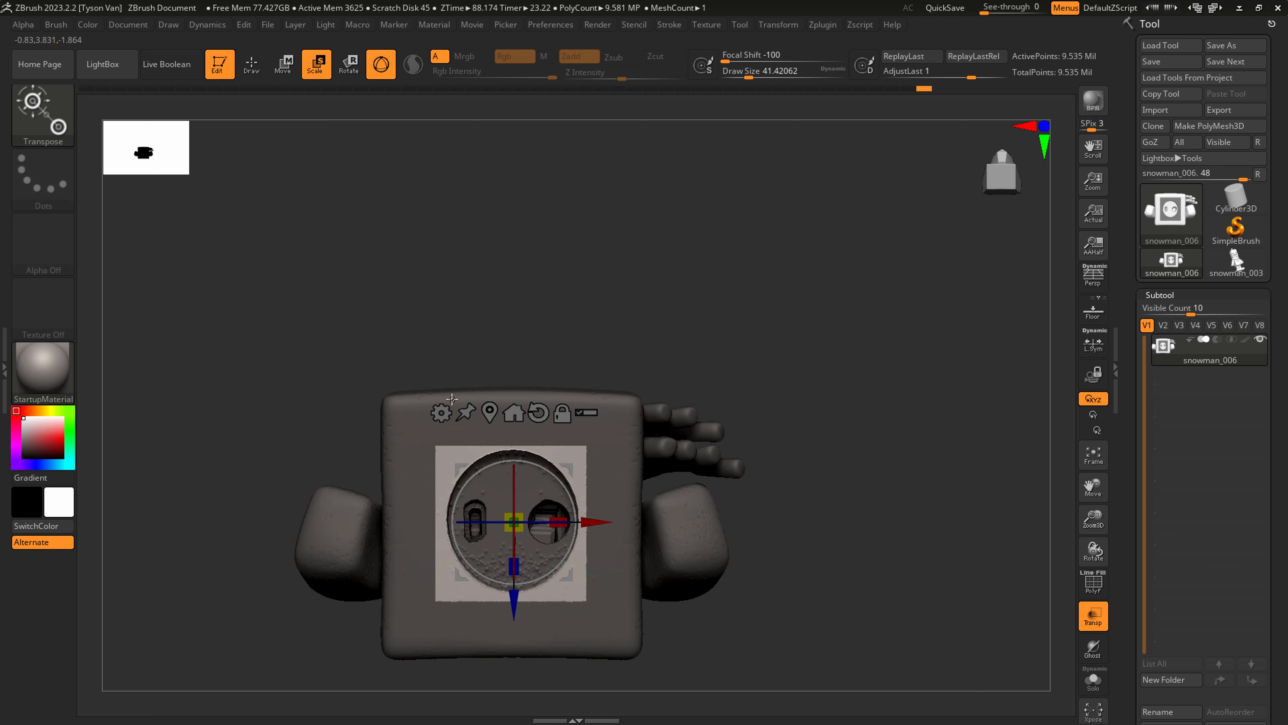
{"action": "left_click", "coordinate": [1166, 294]}
{"action": "scroll", "coordinate": [1196, 218], "scroll_direction": "down", "scroll_amount": 5}
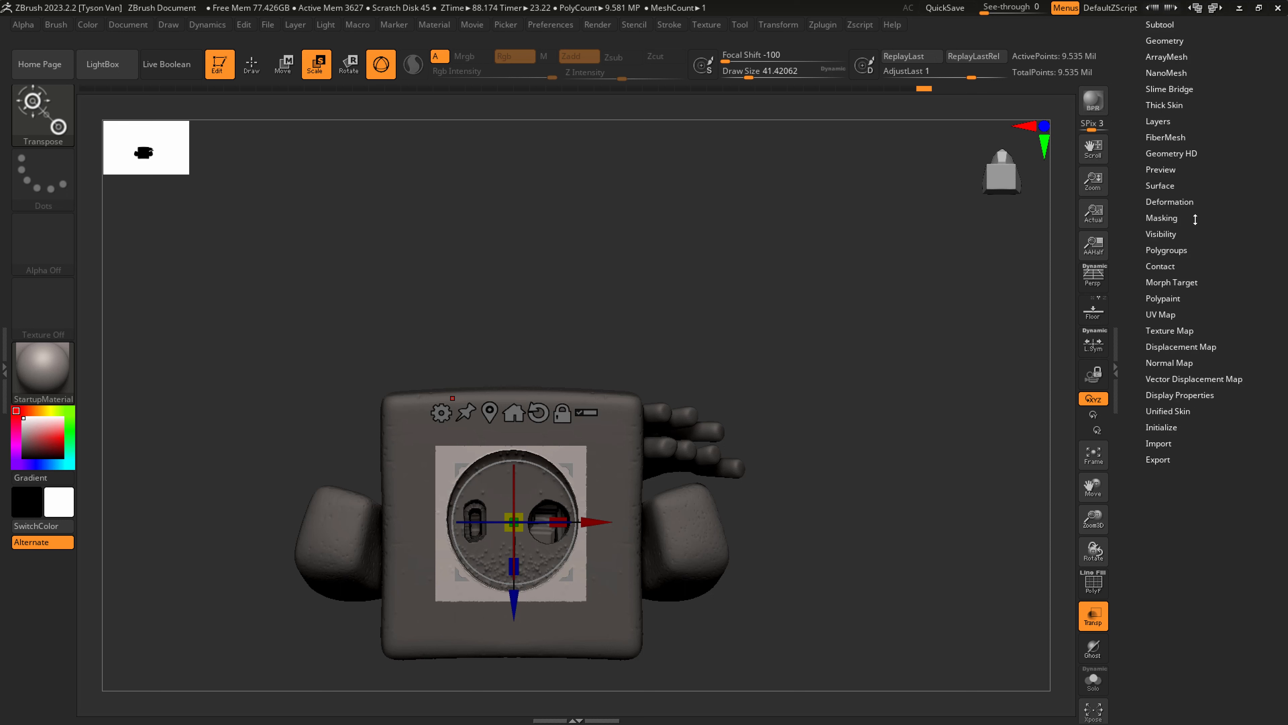
{"action": "left_click", "coordinate": [1161, 214]}
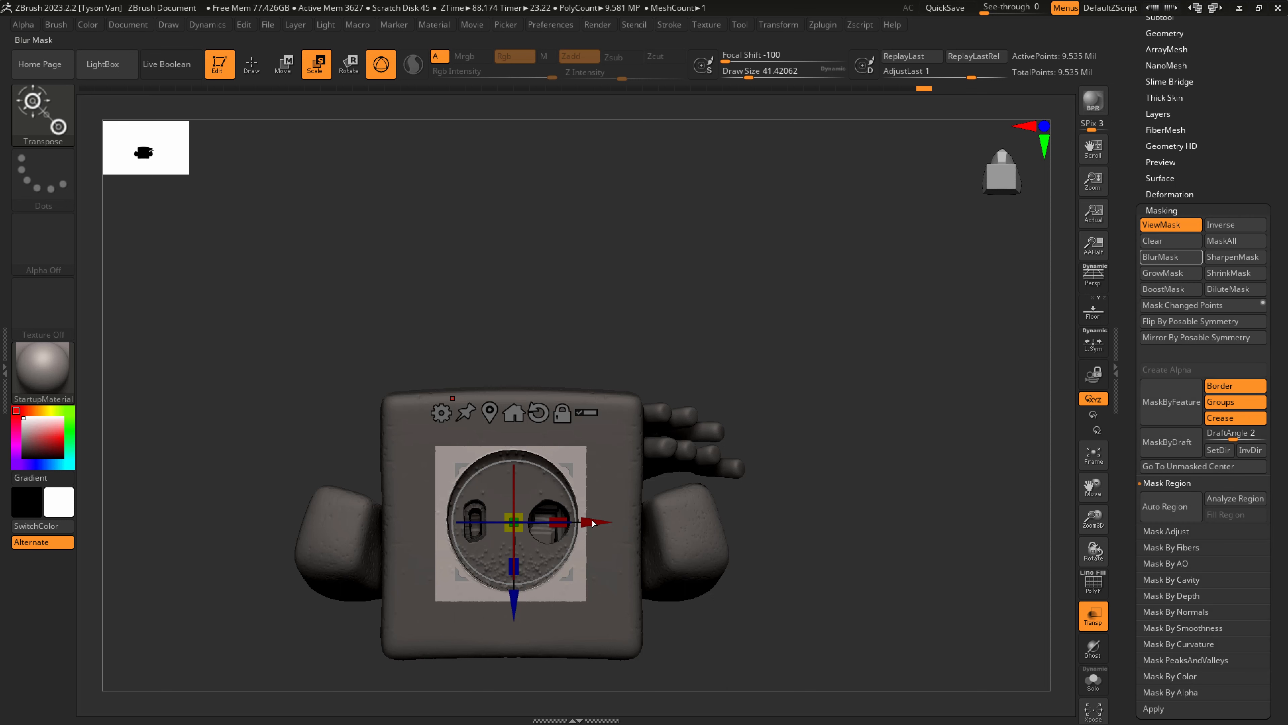
{"action": "left_click_drag", "start_coordinate": [560, 524], "coordinate": [576, 524]}
{"action": "mouse_move", "coordinate": [518, 569]}
{"action": "left_mouse_down"}
{"action": "mouse_move", "coordinate": [521, 592]}
{"action": "mouse_move", "coordinate": [521, 578]}
{"action": "left_mouse_up"}
{"action": "key", "text": "ctrl+z"}
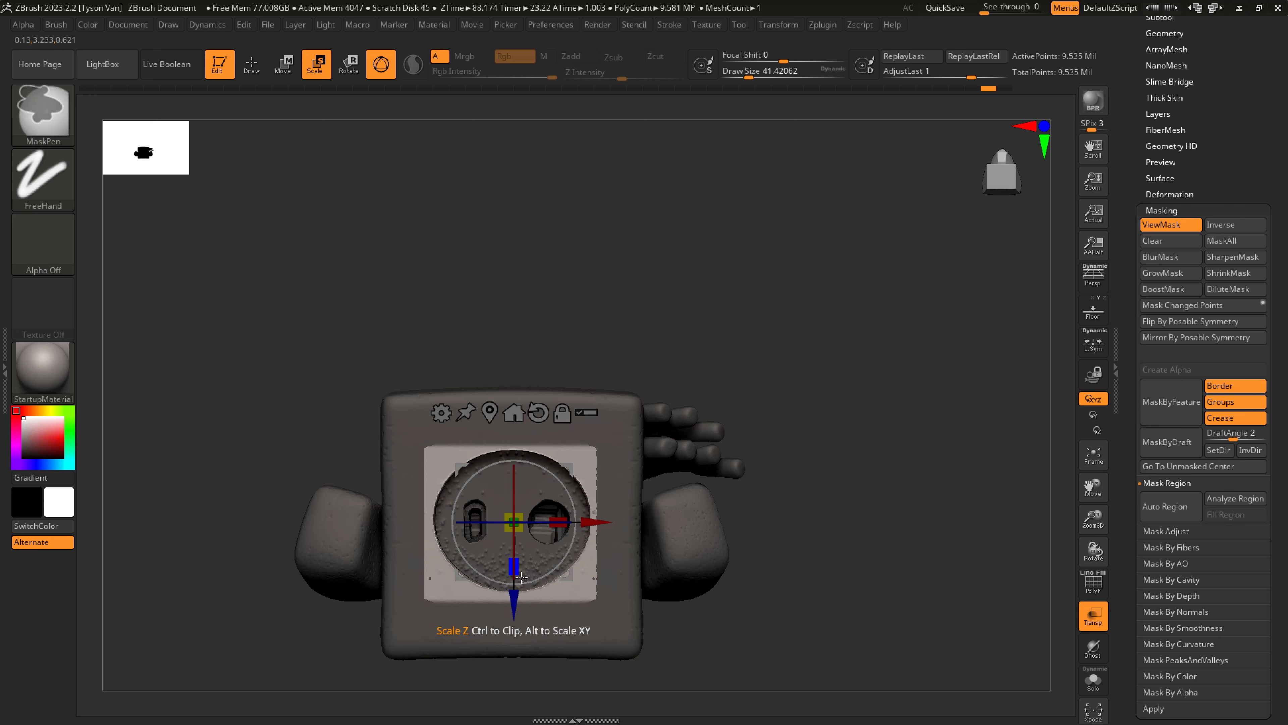
{"action": "key", "text": "ctrl+z"}
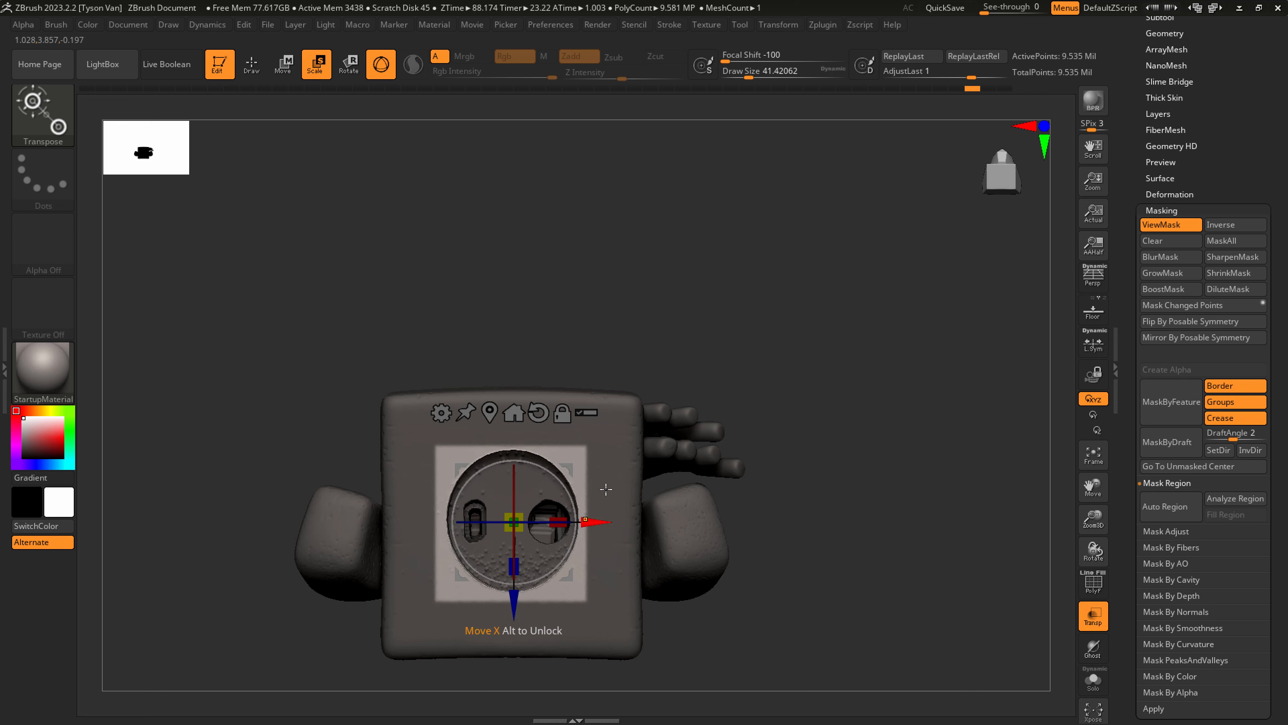
{"action": "key", "text": "ctrl+z"}
{"action": "key", "text": "ctrl+z"}
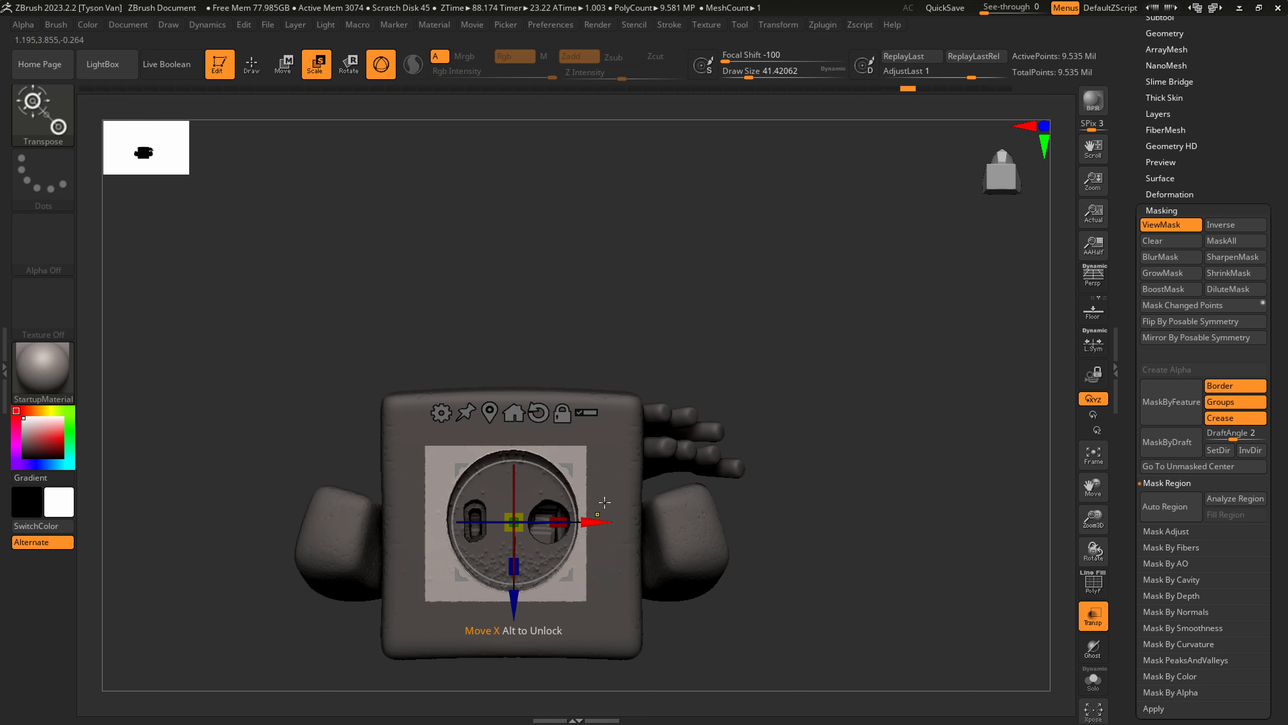
{"action": "key", "text": "ctrl+z"}
{"action": "key", "text": "ctrl+z"}
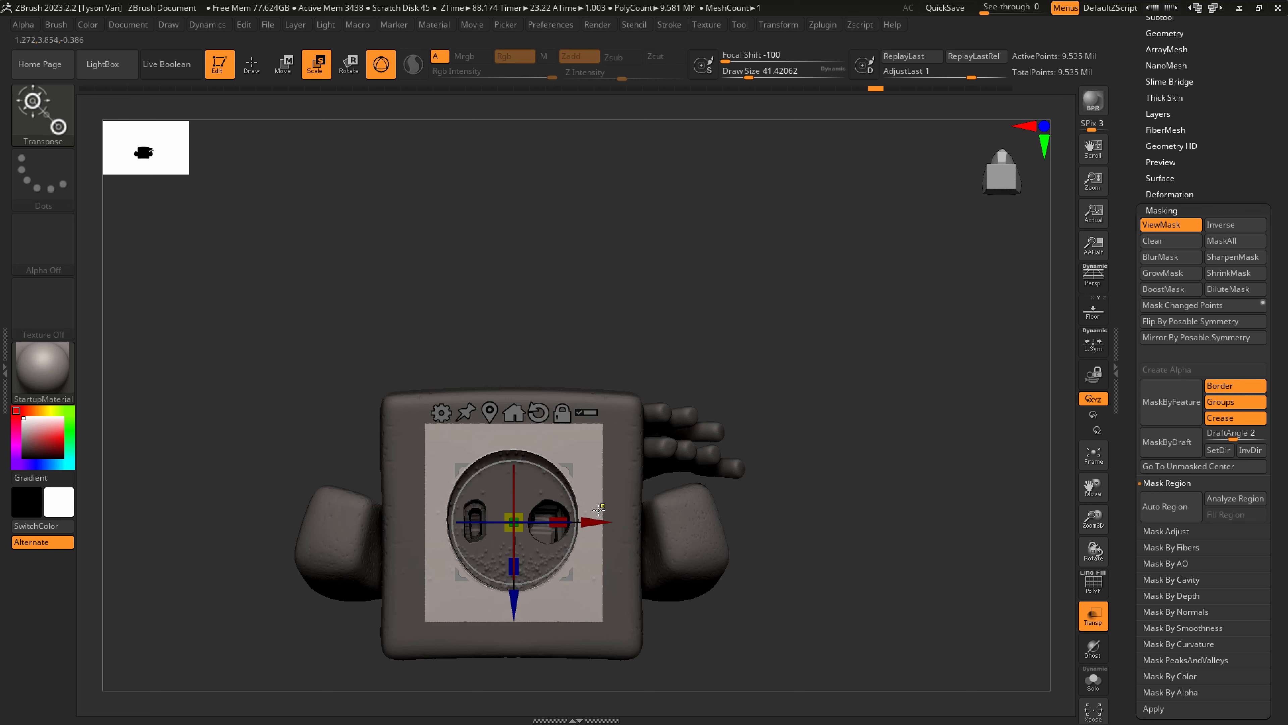
Widen the hole in the base by scaling the unmasked area in Z and X, masking off its outer strips between scalings.
{"action": "left_click_drag", "start_coordinate": [522, 567], "coordinate": [523, 582]}
{"action": "left_click_drag", "start_coordinate": [562, 526], "coordinate": [581, 527]}
{"action": "left_click_drag", "start_coordinate": [772, 351], "coordinate": [607, 659], "text": "ctrl"}
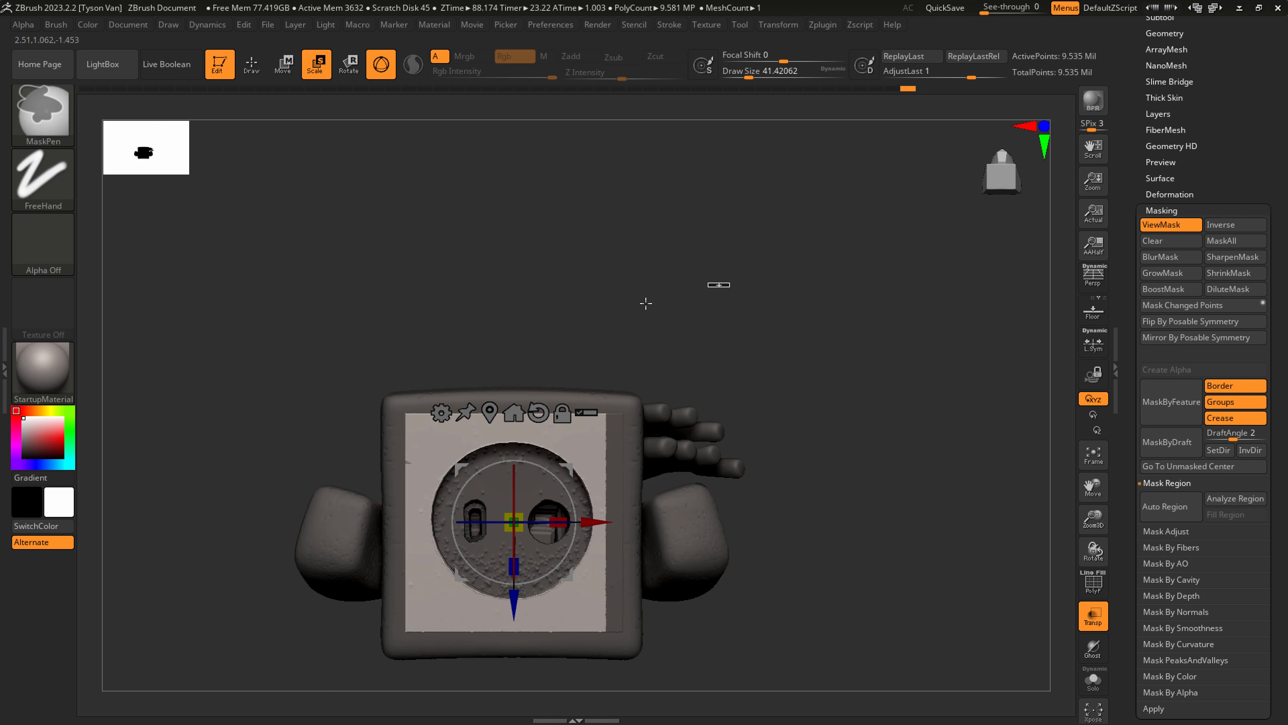
{"action": "left_click_drag", "start_coordinate": [732, 282], "coordinate": [310, 430], "text": "ctrl"}
{"action": "mouse_move", "coordinate": [331, 676]}
{"action": "left_mouse_down", "text": "ctrl"}
{"action": "mouse_move", "coordinate": [420, 379]}
{"action": "mouse_move", "coordinate": [665, 615]}
{"action": "left_mouse_up", "text": "ctrl"}
{"action": "left_click_drag", "start_coordinate": [558, 522], "coordinate": [571, 525]}
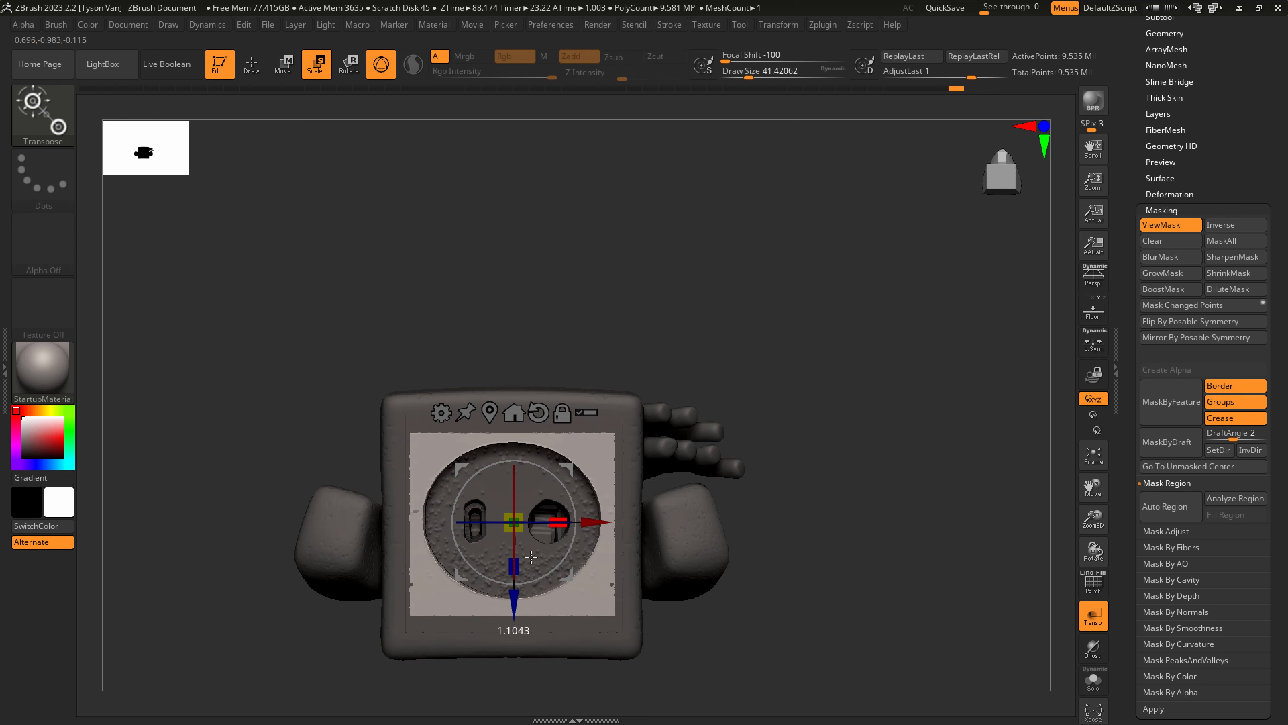
{"action": "mouse_move", "coordinate": [513, 564]}
{"action": "left_mouse_down"}
{"action": "mouse_move", "coordinate": [518, 579]}
{"action": "mouse_move", "coordinate": [569, 593]}
{"action": "mouse_move", "coordinate": [520, 569]}
{"action": "left_mouse_up"}
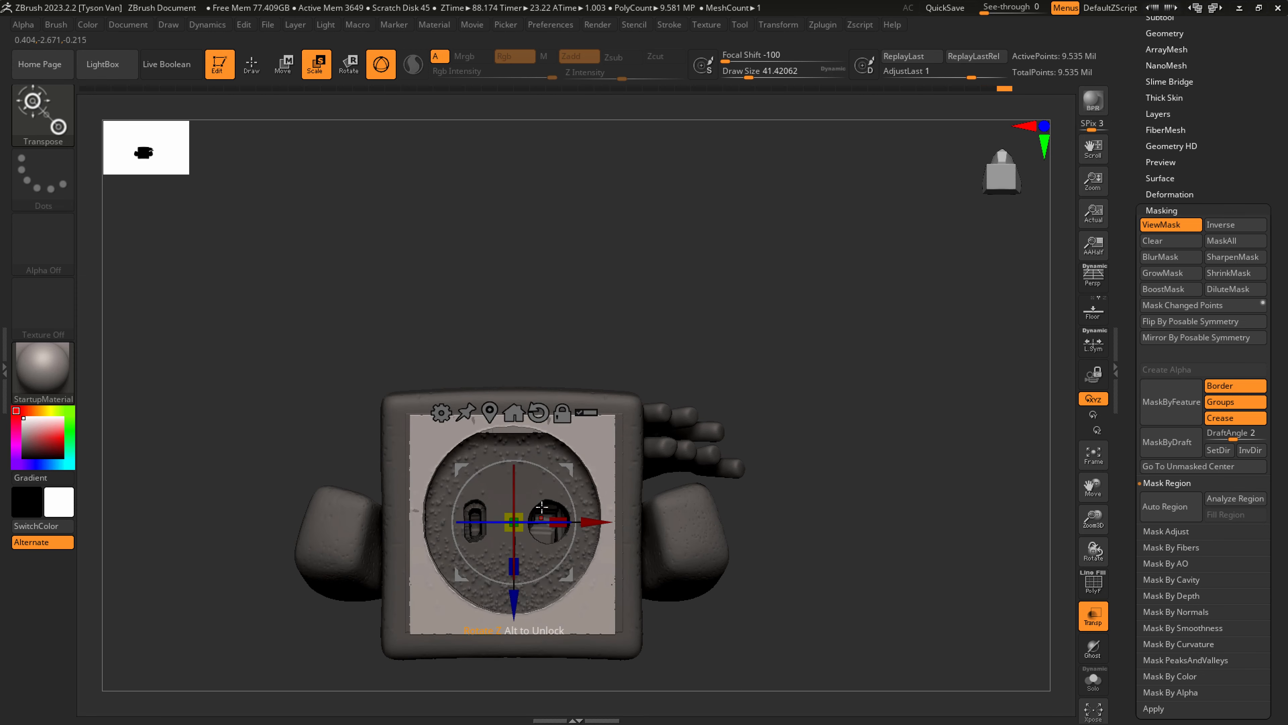
{"action": "left_click_drag", "start_coordinate": [557, 523], "coordinate": [564, 526]}
Clear the mask, return to Draw mode and remesh the model with DynaMesh.
{"action": "left_click_drag", "start_coordinate": [850, 514], "coordinate": [802, 546], "text": "ctrl"}
{"action": "key", "text": "q"}
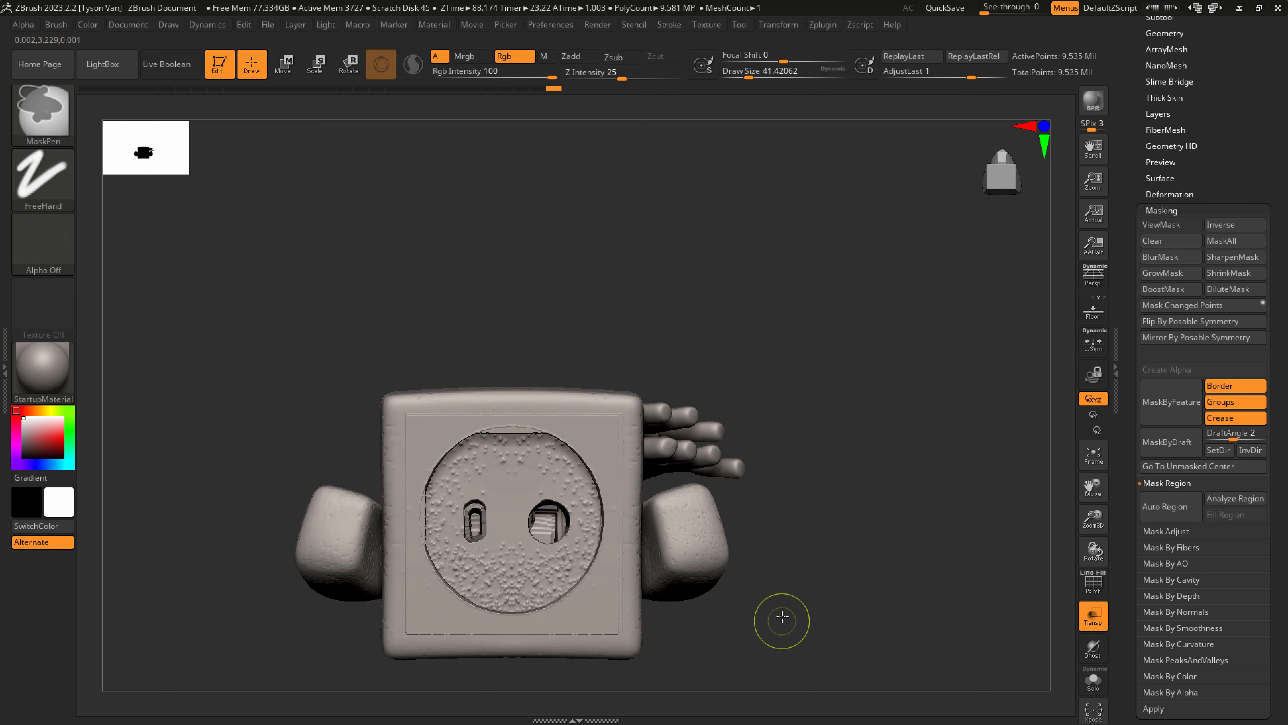
{"action": "left_click_drag", "start_coordinate": [781, 620], "coordinate": [966, 363], "text": "ctrl"}
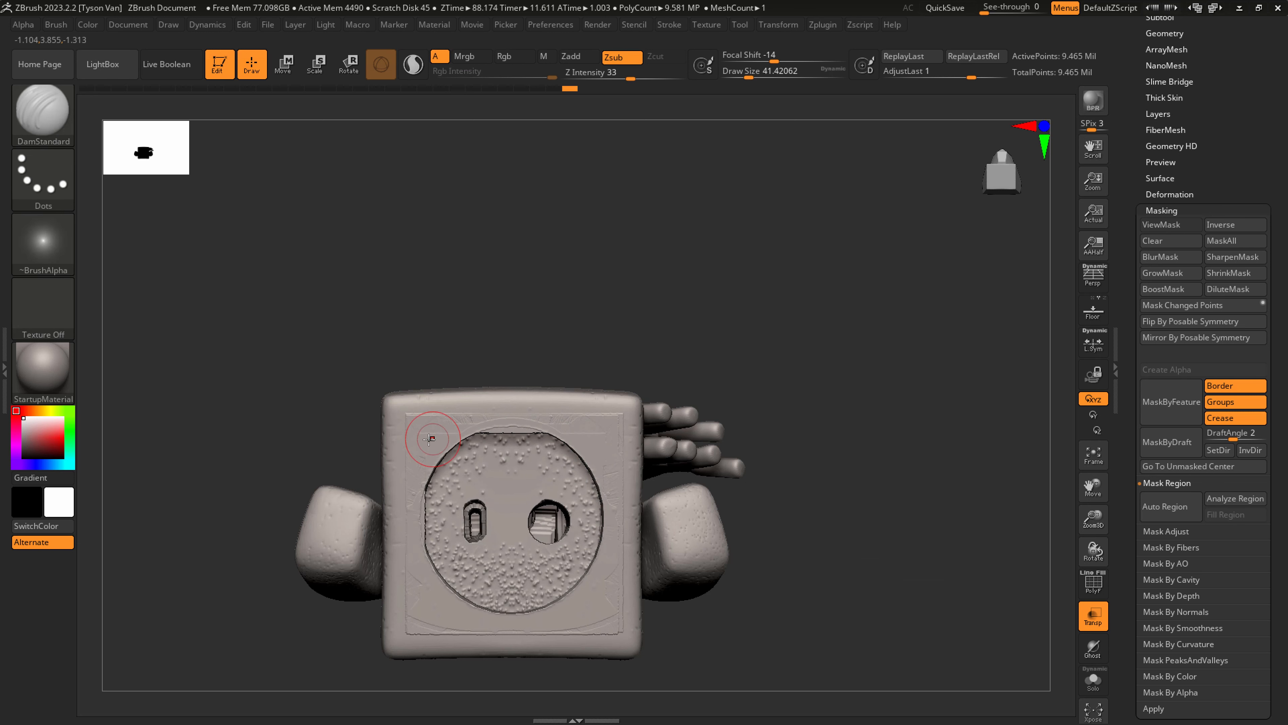
{"action": "key", "text": "shift"}
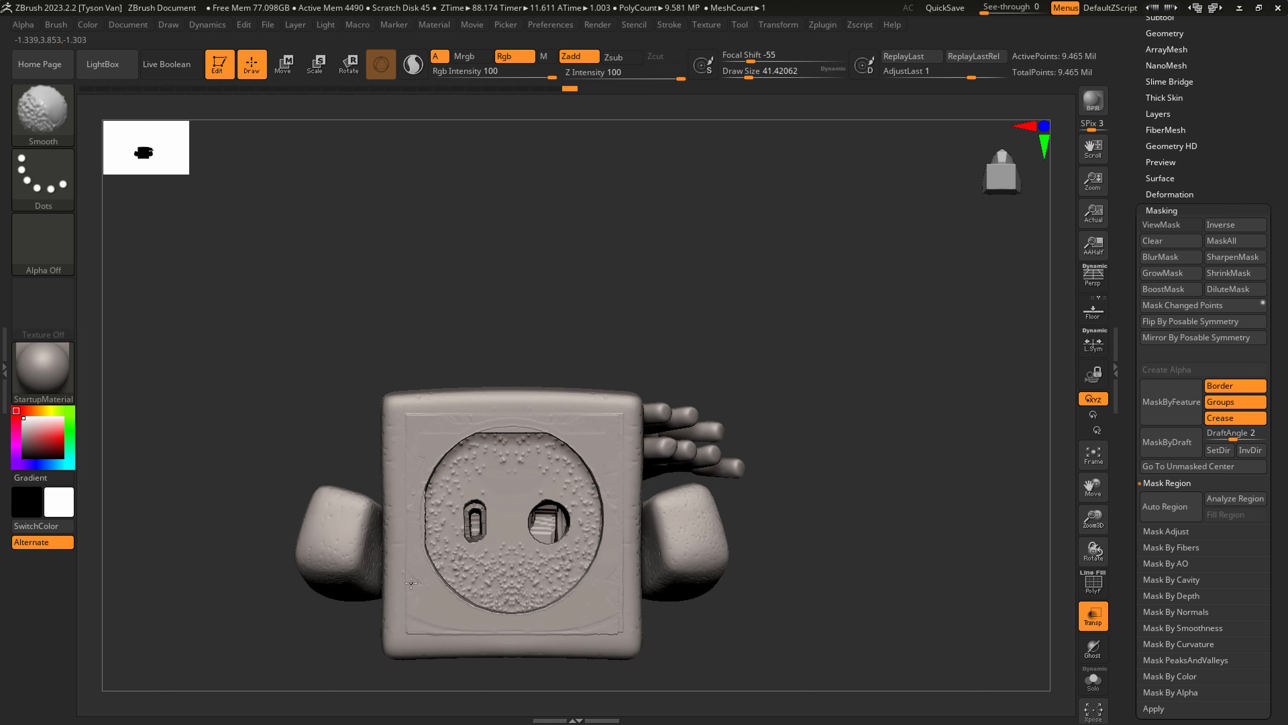
Pre-process the current model with Decimation Master, with perspective and PolyFrame display turned on.
{"action": "mouse_move", "coordinate": [575, 481]}
{"action": "right_mouse_down"}
{"action": "mouse_move", "coordinate": [572, 630]}
{"action": "mouse_move", "coordinate": [592, 593]}
{"action": "right_mouse_up"}
{"action": "mouse_move", "coordinate": [506, 577]}
{"action": "right_mouse_down", "text": "alt"}
{"action": "mouse_move", "coordinate": [491, 575]}
{"action": "mouse_move", "coordinate": [595, 546]}
{"action": "right_mouse_up", "text": "alt"}
{"action": "mouse_move", "coordinate": [603, 545]}
{"action": "right_mouse_down", "text": "alt"}
{"action": "mouse_move", "coordinate": [587, 610]}
{"action": "mouse_move", "coordinate": [561, 595]}
{"action": "mouse_move", "coordinate": [572, 616]}
{"action": "mouse_move", "coordinate": [482, 564]}
{"action": "mouse_move", "coordinate": [576, 597]}
{"action": "mouse_move", "coordinate": [879, 385]}
{"action": "right_mouse_up", "text": "alt"}
{"action": "key", "text": "p"}
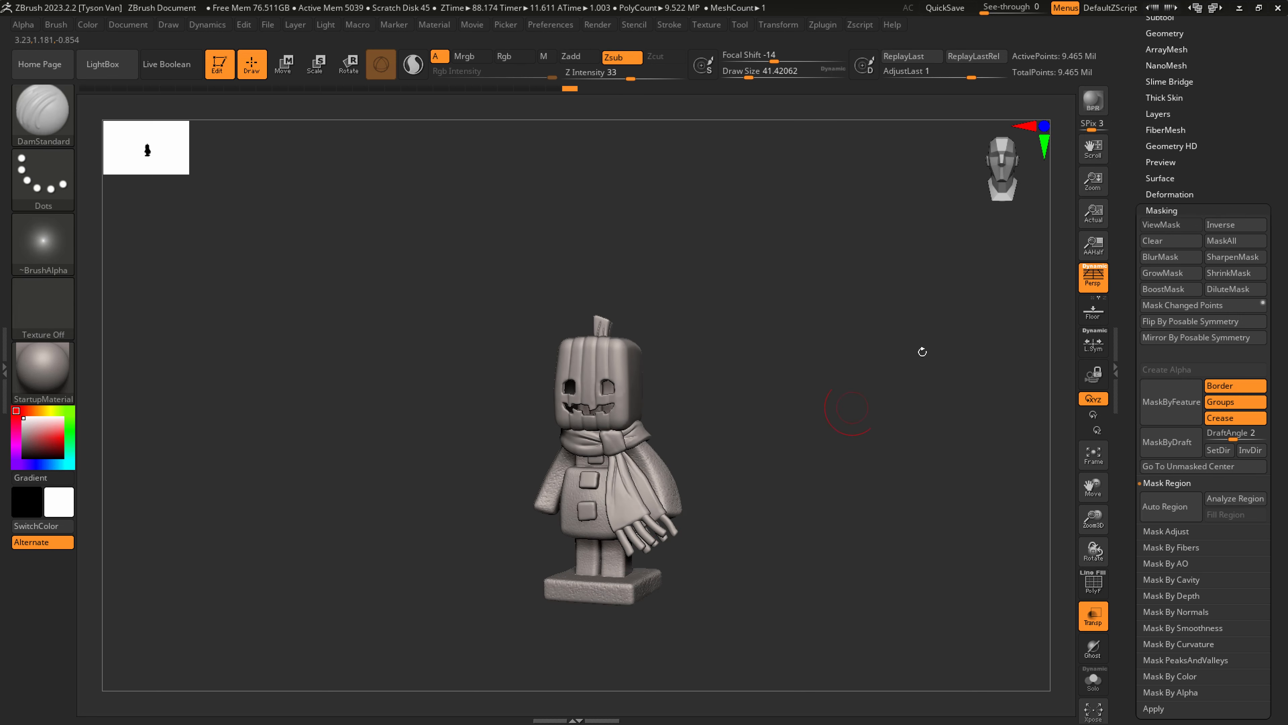
{"action": "left_click_drag", "start_coordinate": [1237, 123], "coordinate": [1197, 188]}
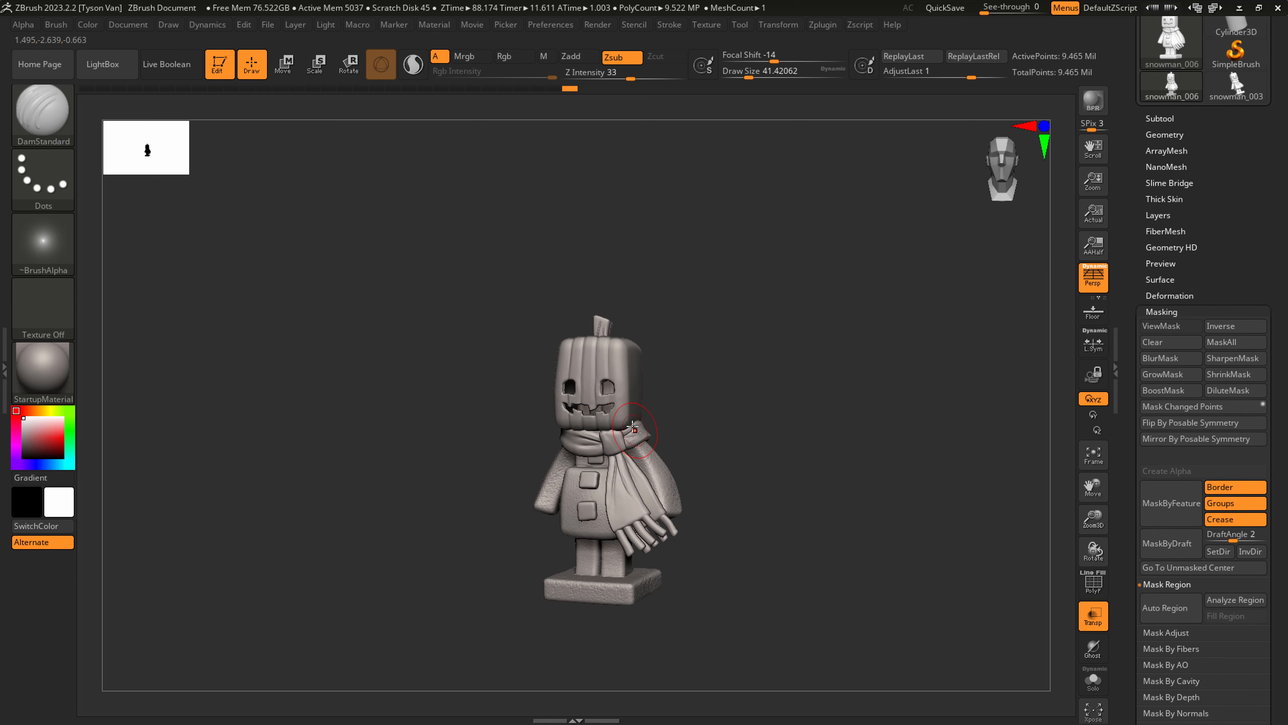
{"action": "right_click_drag", "start_coordinate": [633, 427], "coordinate": [659, 442], "text": "ctrl"}
{"action": "key", "text": "shift+f"}
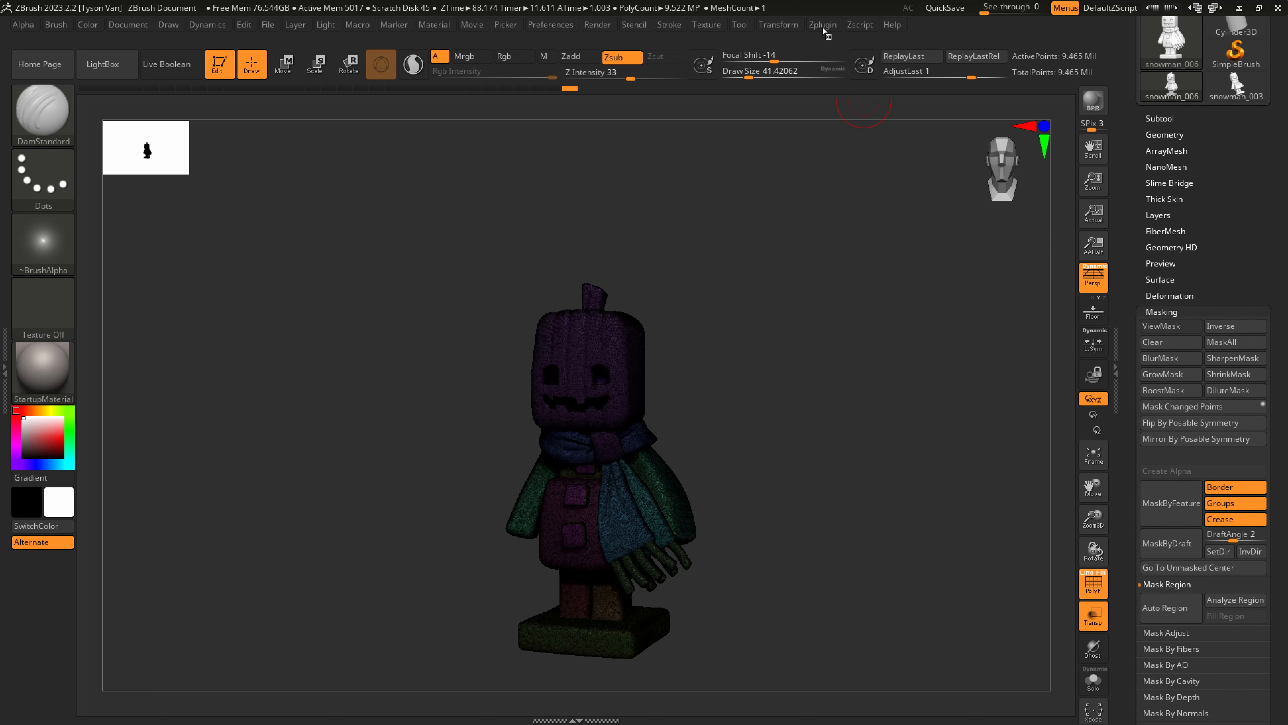
{"action": "left_click", "coordinate": [823, 29]}
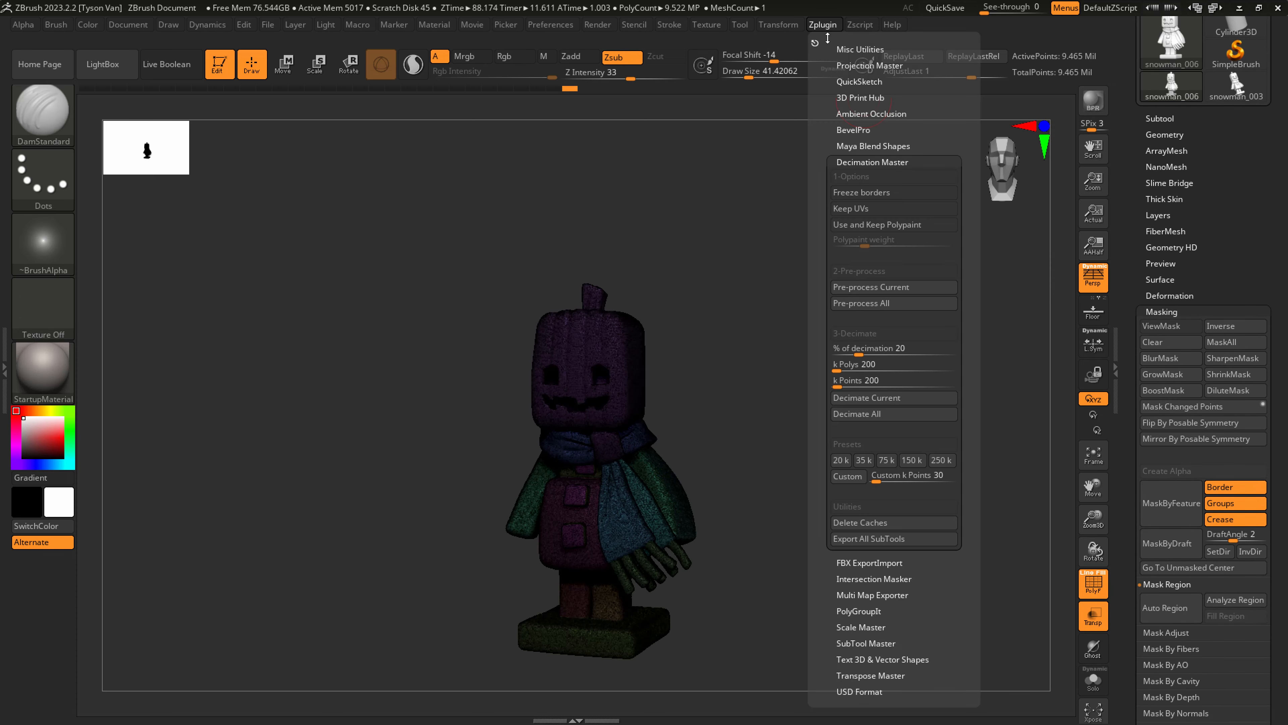
{"action": "left_click", "coordinate": [881, 287]}
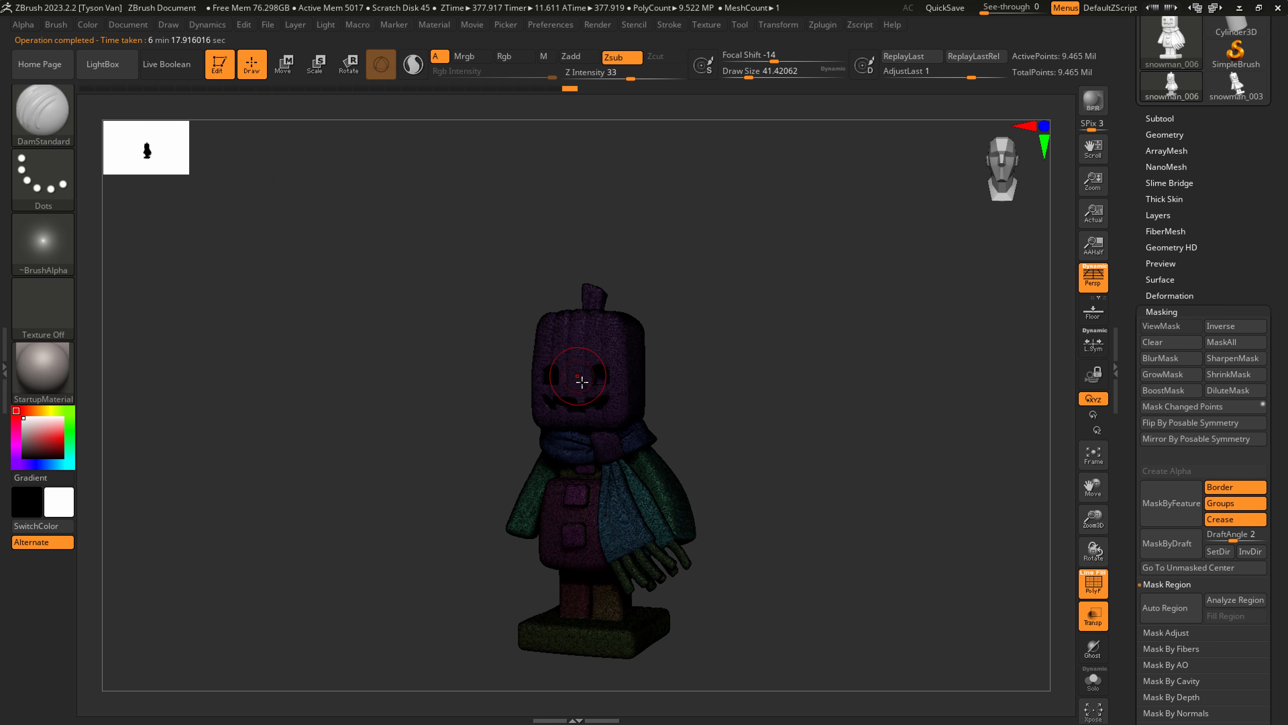
Decimate the current pre-processed snowman model at 20 % decimation with Decimation Master.
{"action": "left_click_drag", "start_coordinate": [700, 376], "coordinate": [733, 407]}
{"action": "left_click_drag", "start_coordinate": [826, 435], "coordinate": [586, 258]}
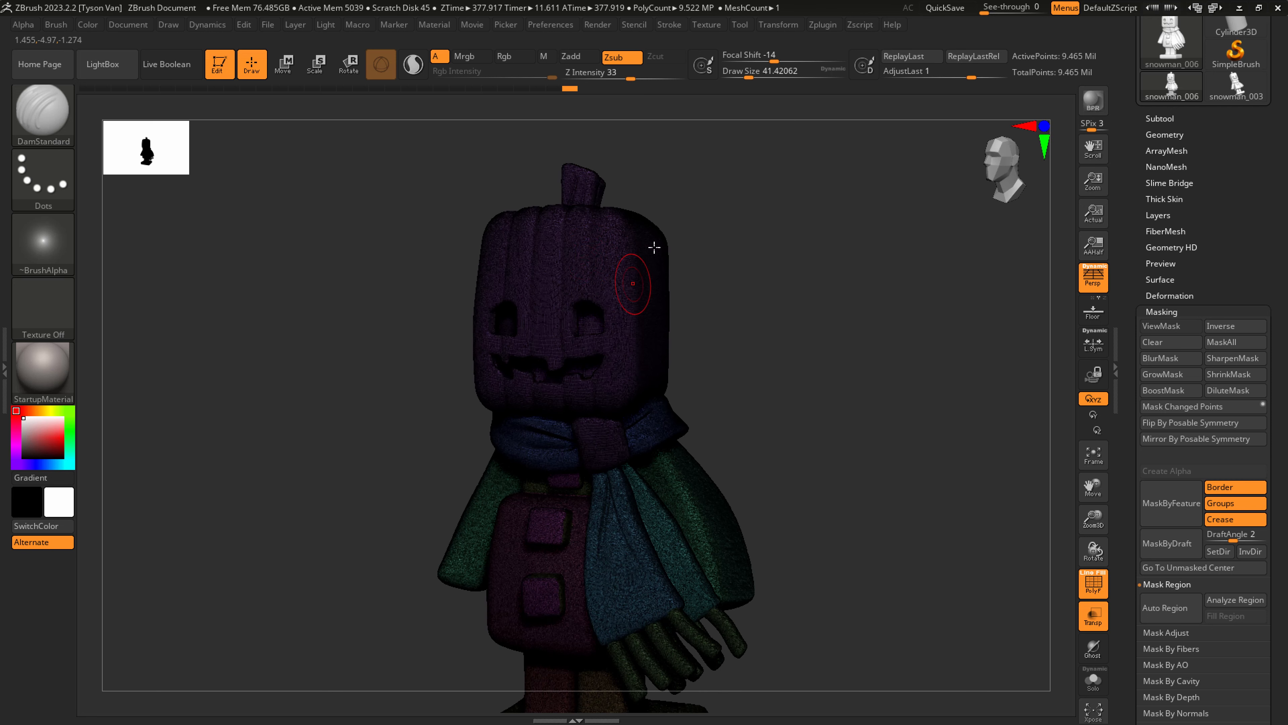
{"action": "left_click", "coordinate": [828, 30]}
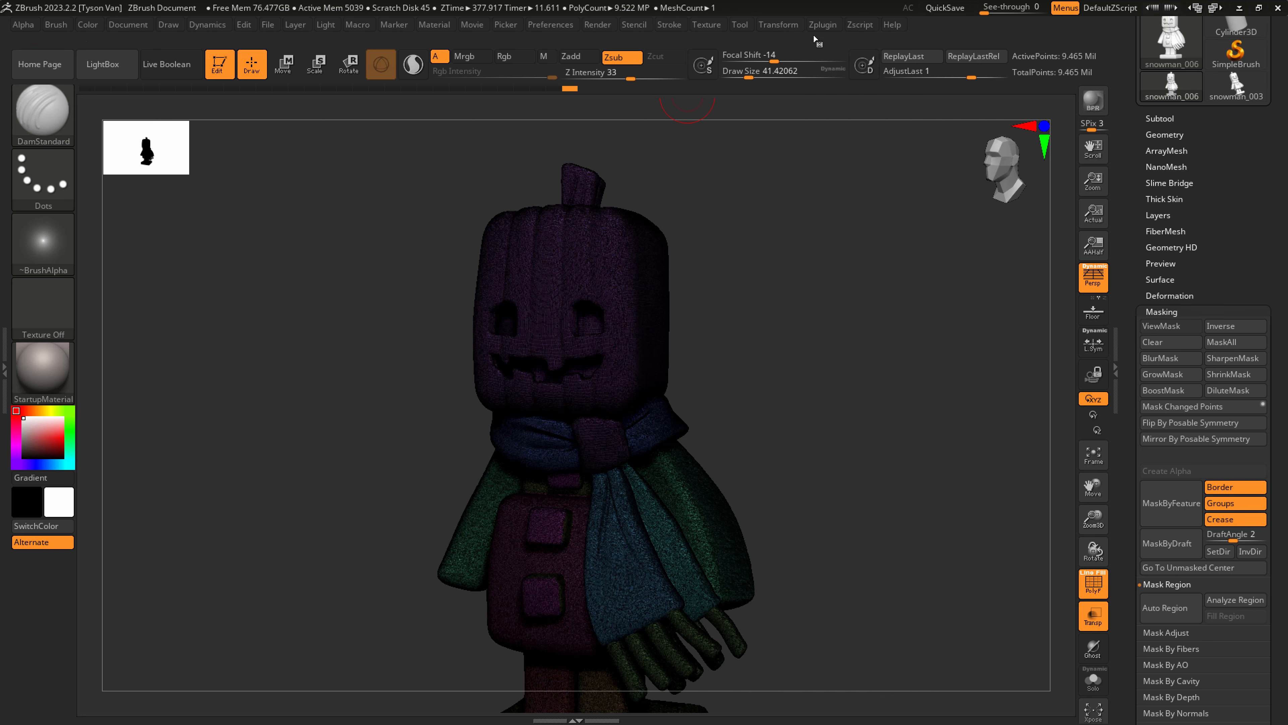
{"action": "left_click", "coordinate": [824, 30]}
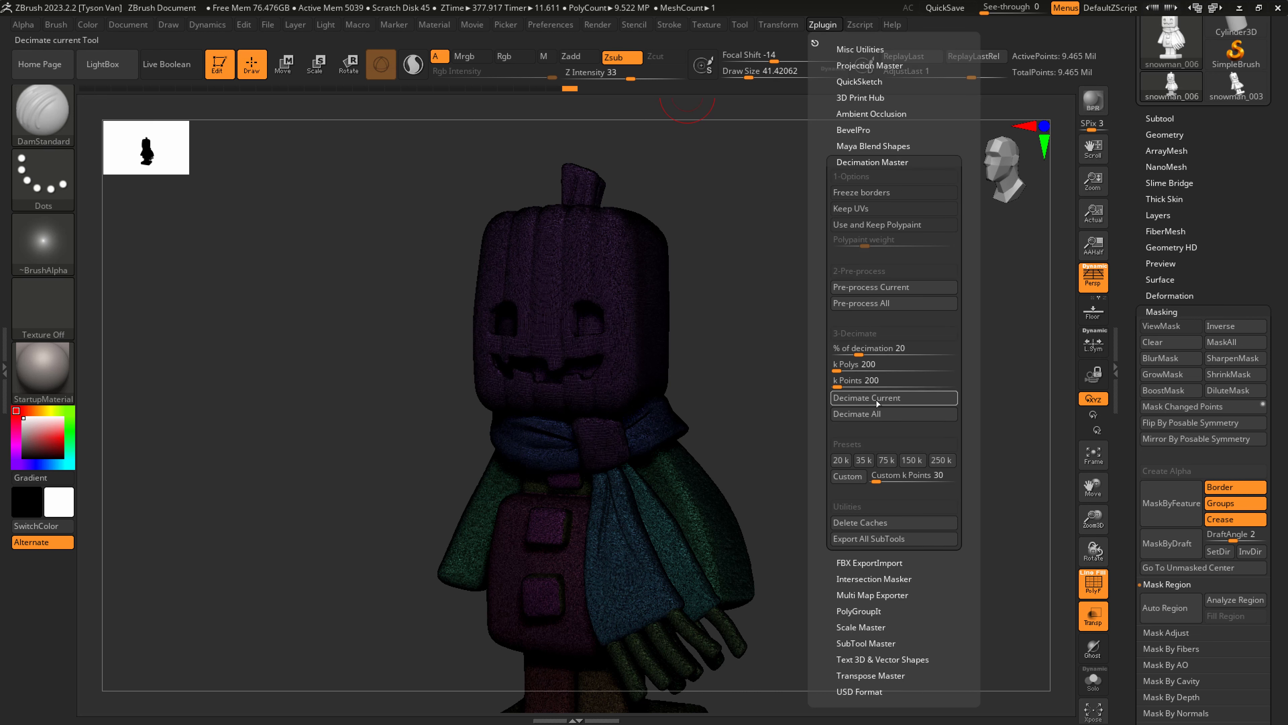
{"action": "left_click", "coordinate": [896, 398]}
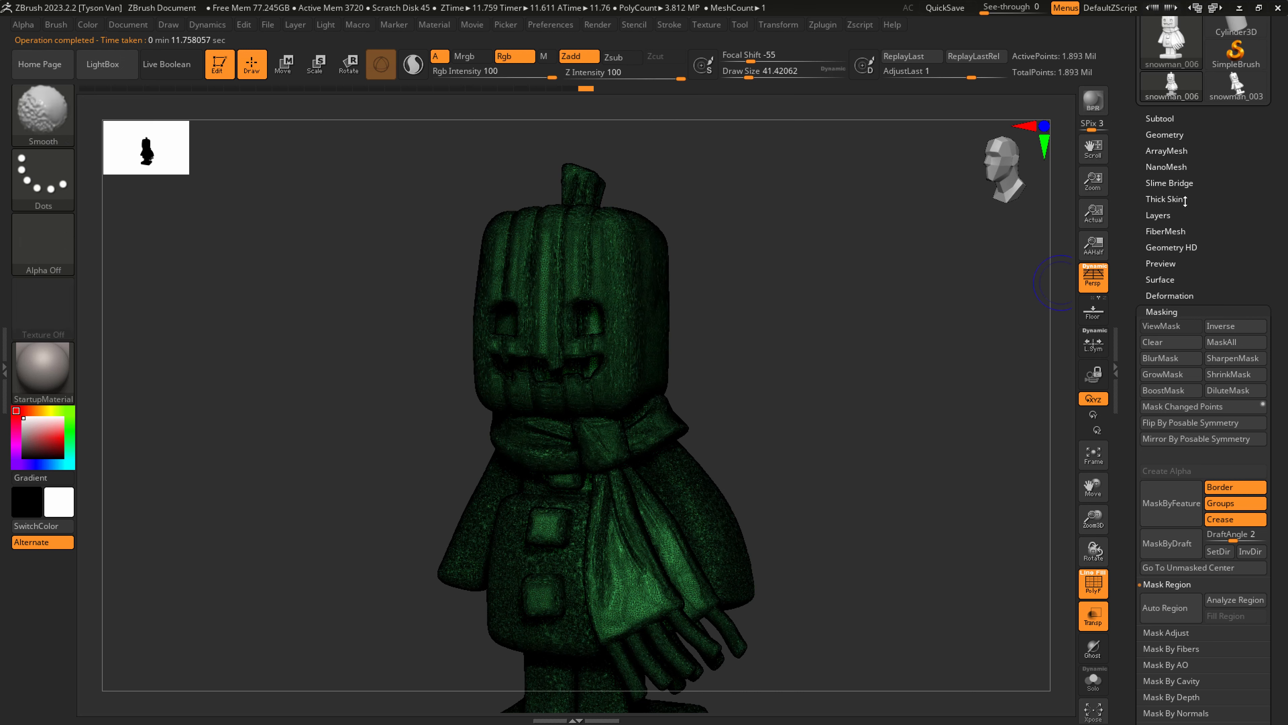
Set the decimation to about 12.64 %, pre-process the current model again and decimate it.
{"action": "left_click", "coordinate": [1169, 118]}
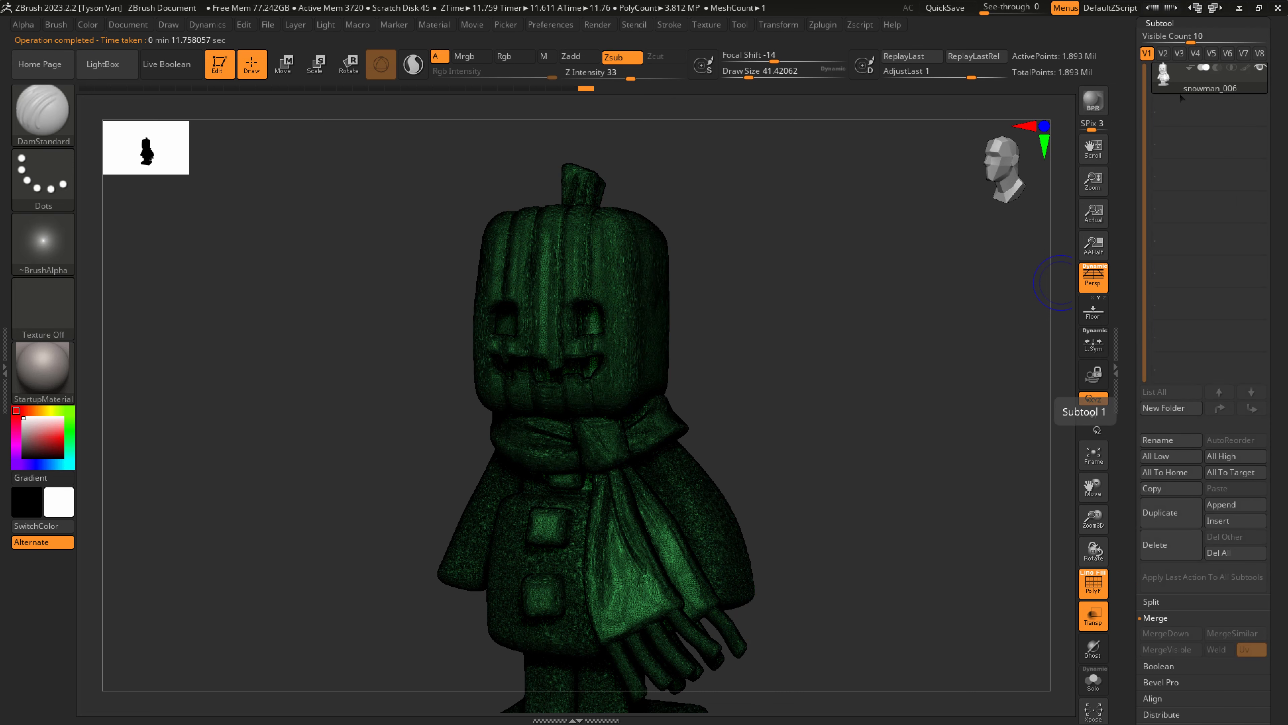
{"action": "mouse_move", "coordinate": [1182, 91]}
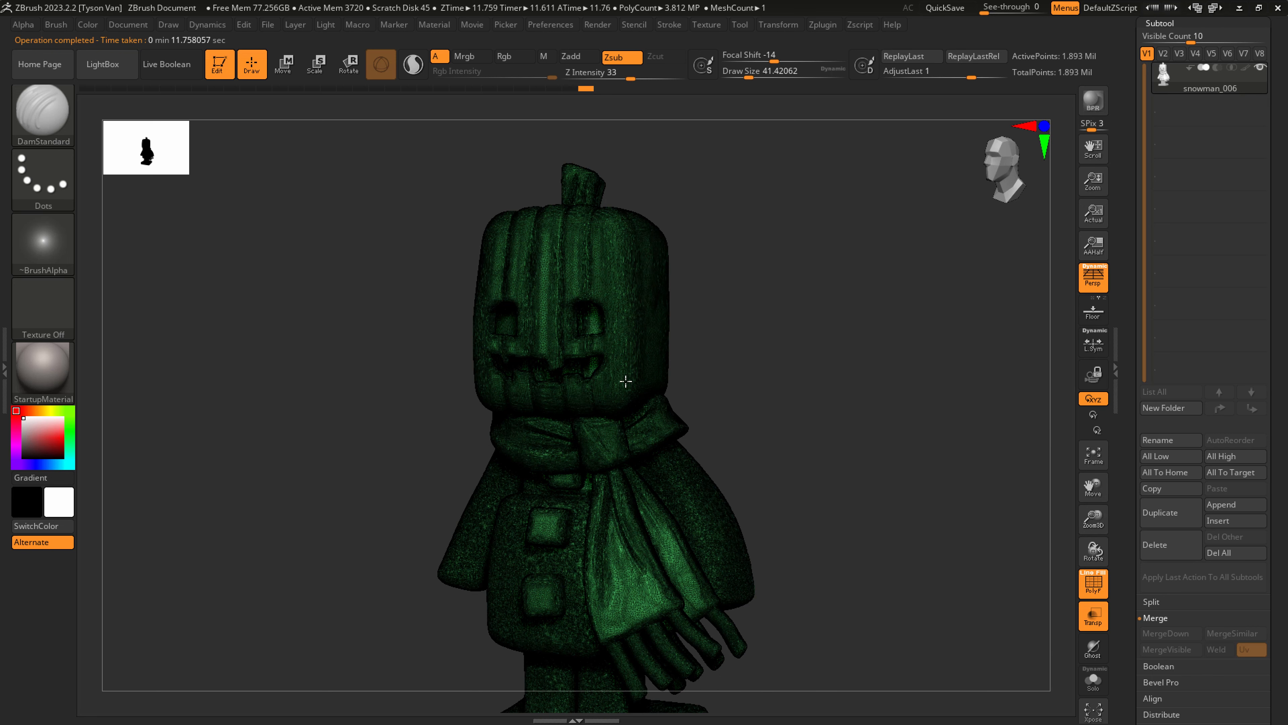
{"action": "scroll", "coordinate": [625, 373], "scroll_direction": "up", "scroll_amount": 3}
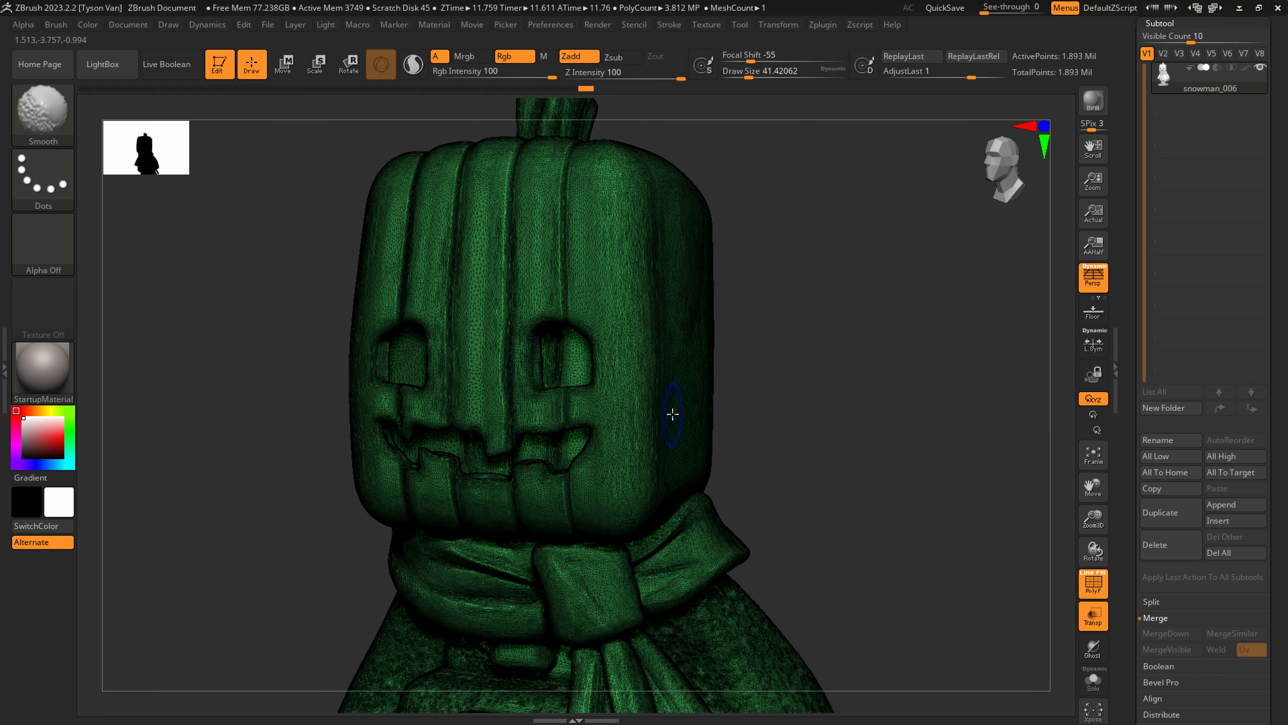
{"action": "key", "text": "shift+f"}
{"action": "key", "text": "shift+f"}
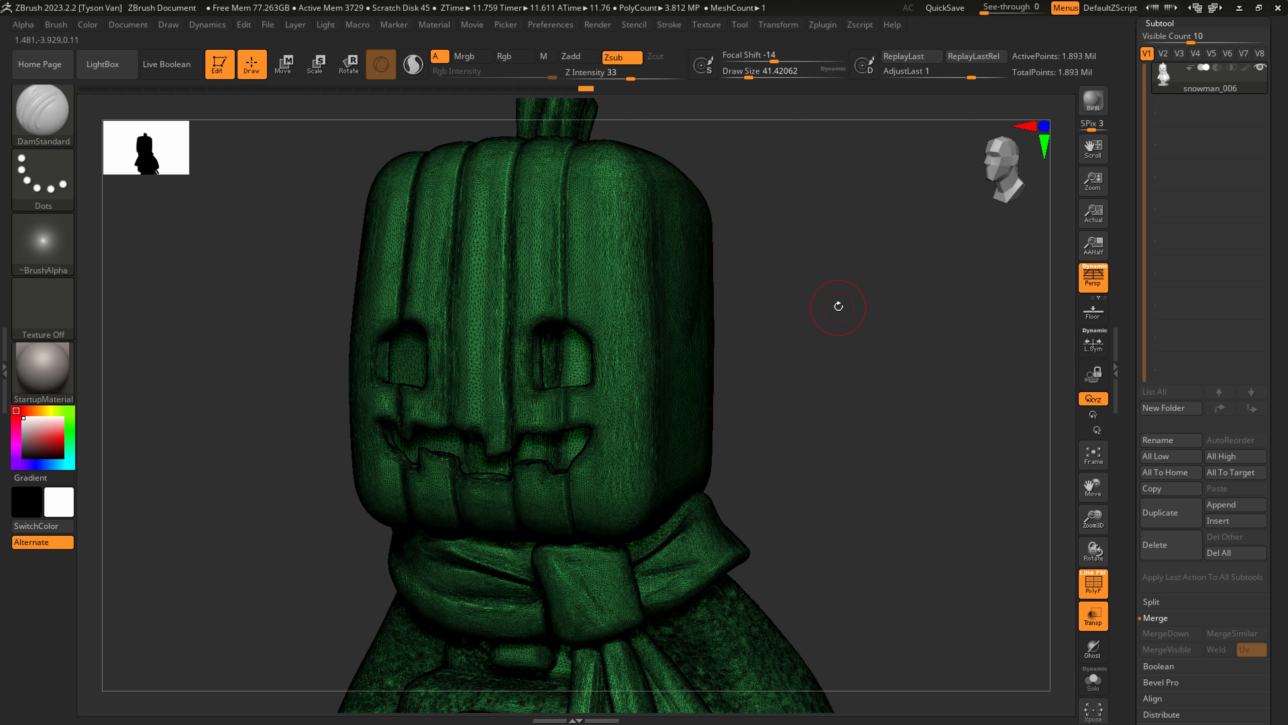
{"action": "left_click", "coordinate": [822, 23]}
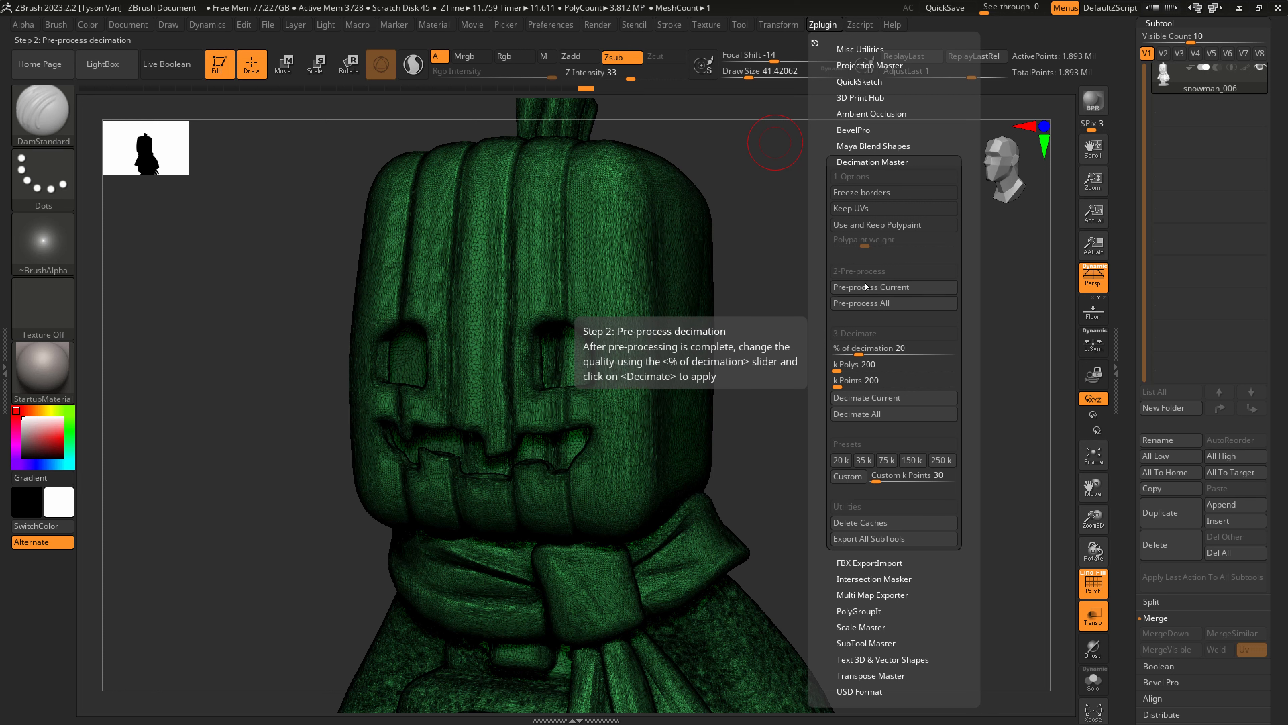
{"action": "left_click_drag", "start_coordinate": [860, 350], "coordinate": [850, 351]}
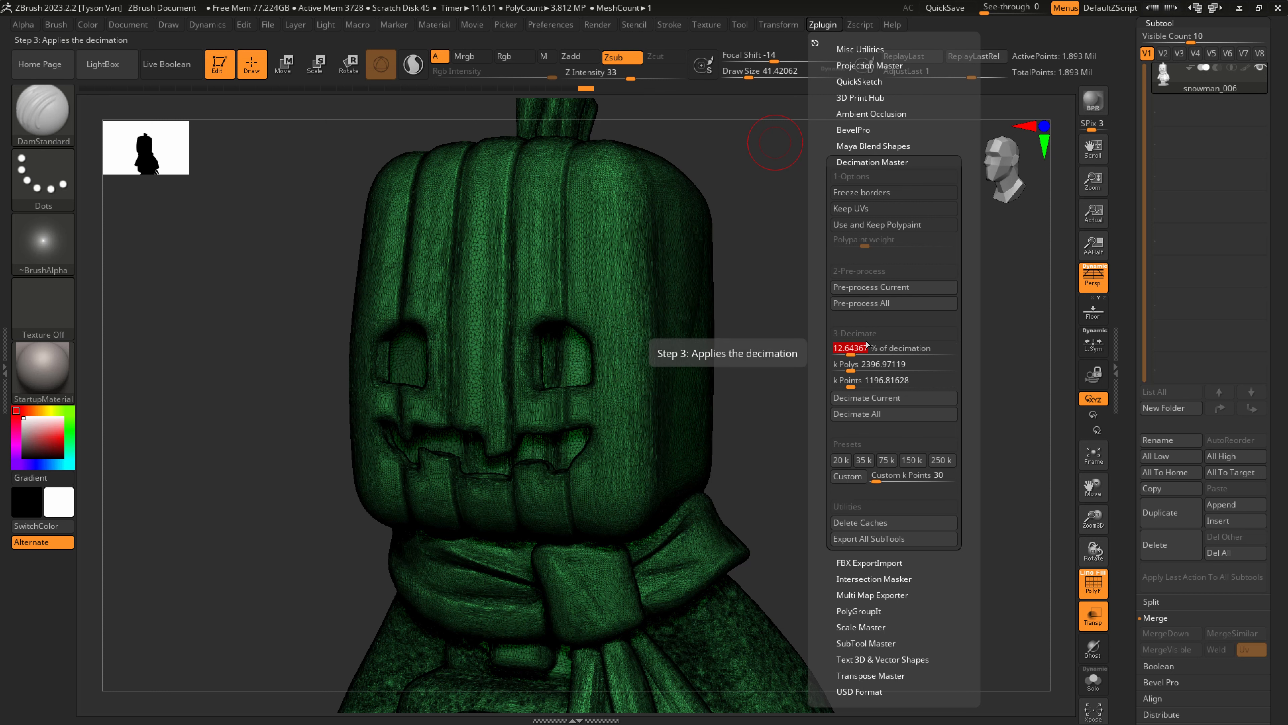
{"action": "left_click", "coordinate": [866, 289]}
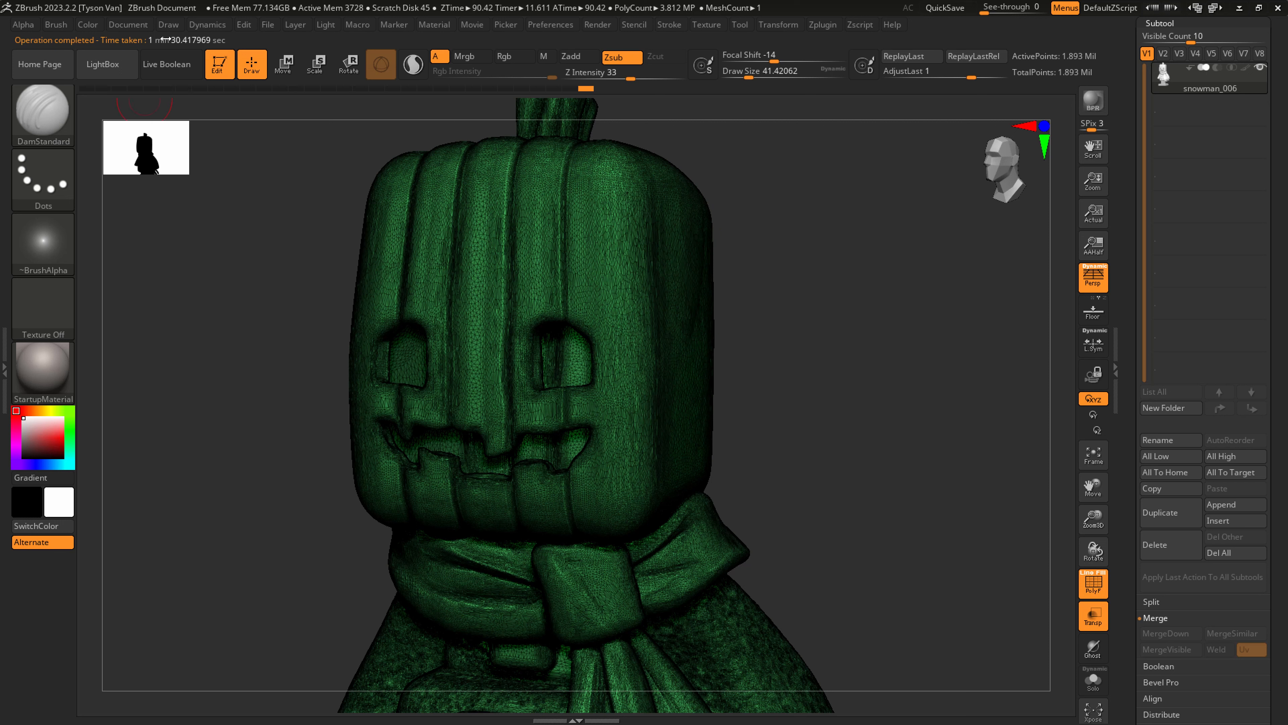
{"action": "left_click", "coordinate": [823, 24]}
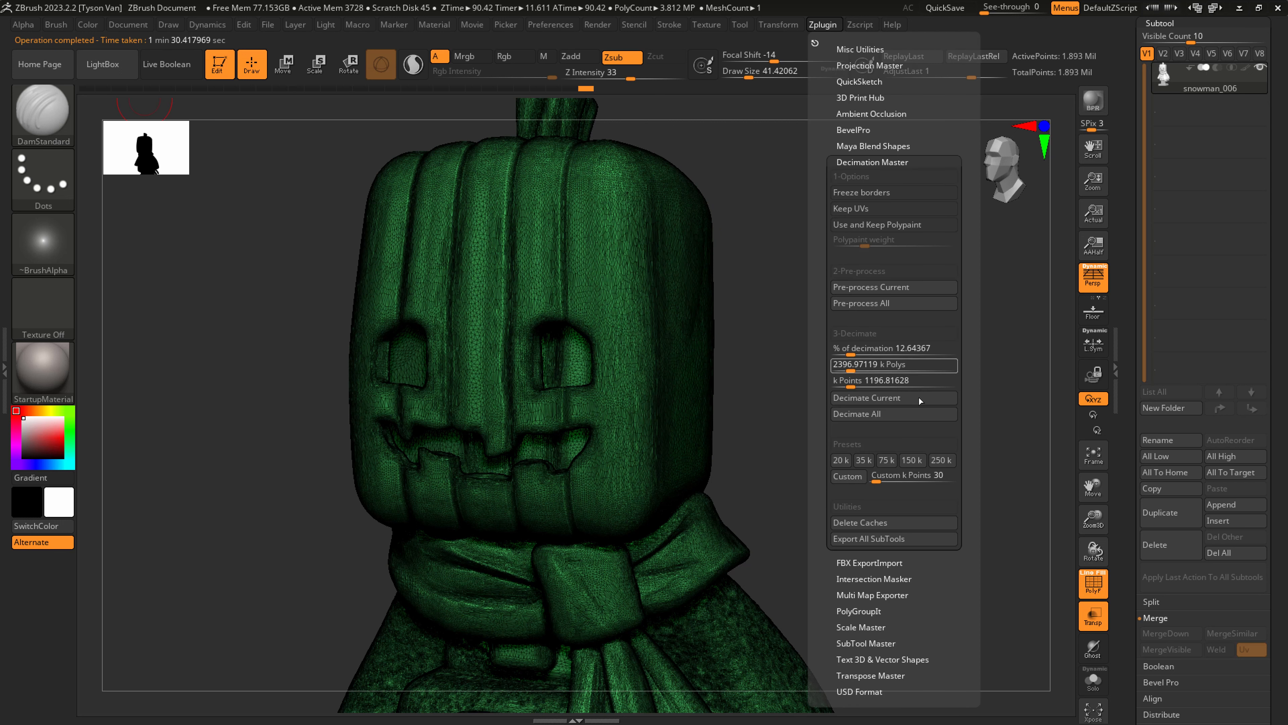
{"action": "left_click", "coordinate": [886, 400]}
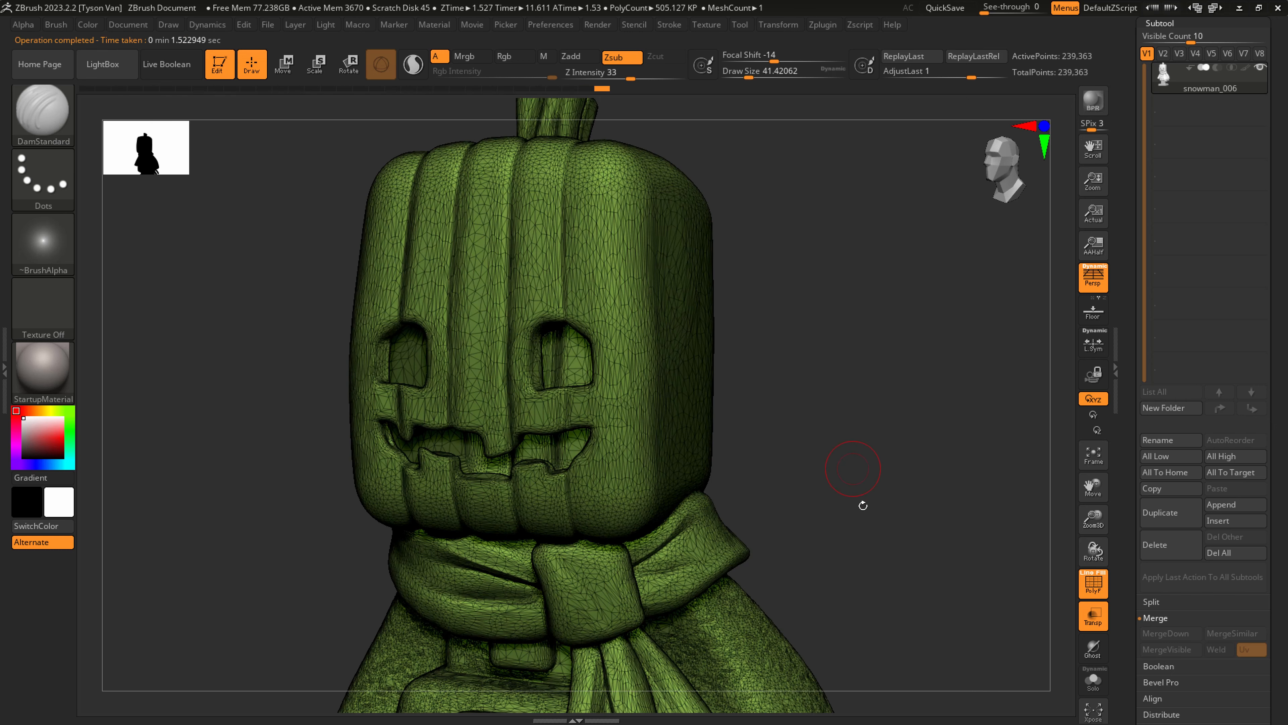
Examine the decimated wireframe around the scarf and coat, and turn off the PolyFrame display.
{"action": "left_click_drag", "start_coordinate": [778, 498], "coordinate": [661, 475]}
{"action": "scroll", "coordinate": [661, 475], "scroll_direction": "up", "scroll_amount": 5}
{"action": "key", "text": "shift"}
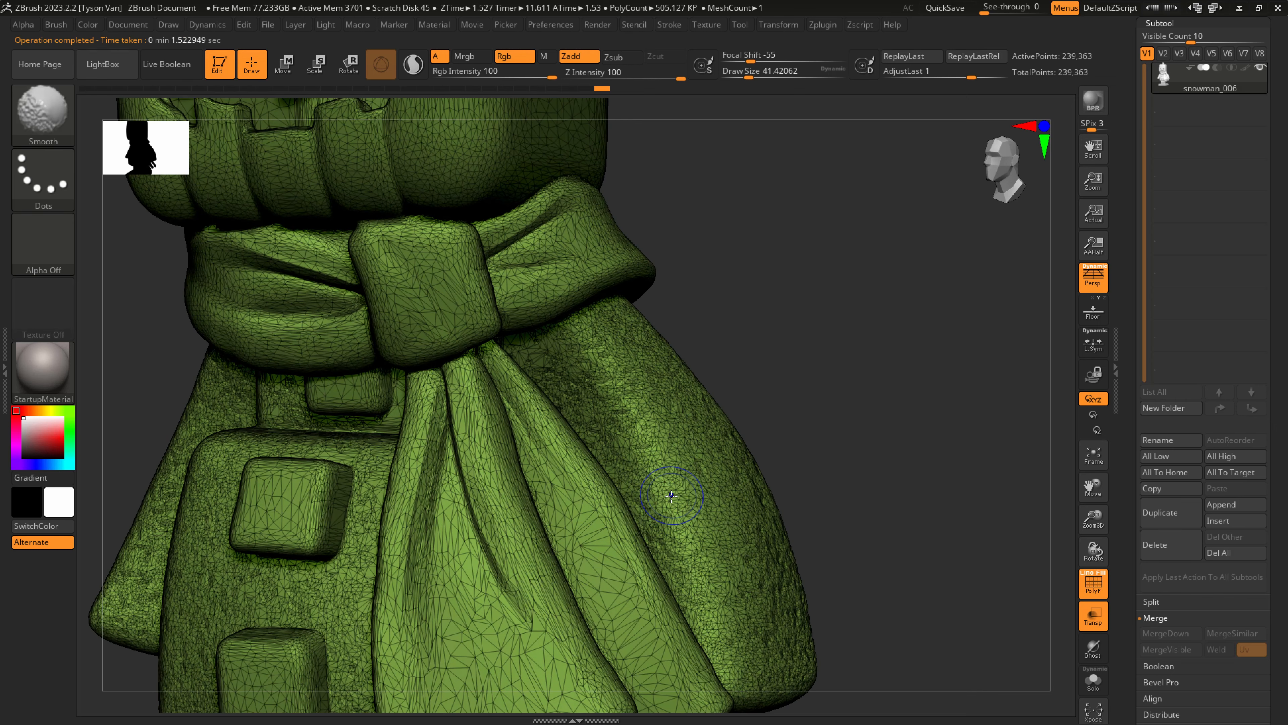
{"action": "key", "text": "shift+f"}
{"action": "mouse_move", "coordinate": [635, 458]}
{"action": "right_mouse_down"}
{"action": "mouse_move", "coordinate": [575, 405]}
{"action": "mouse_move", "coordinate": [648, 456]}
{"action": "mouse_move", "coordinate": [658, 494]}
{"action": "right_mouse_up"}
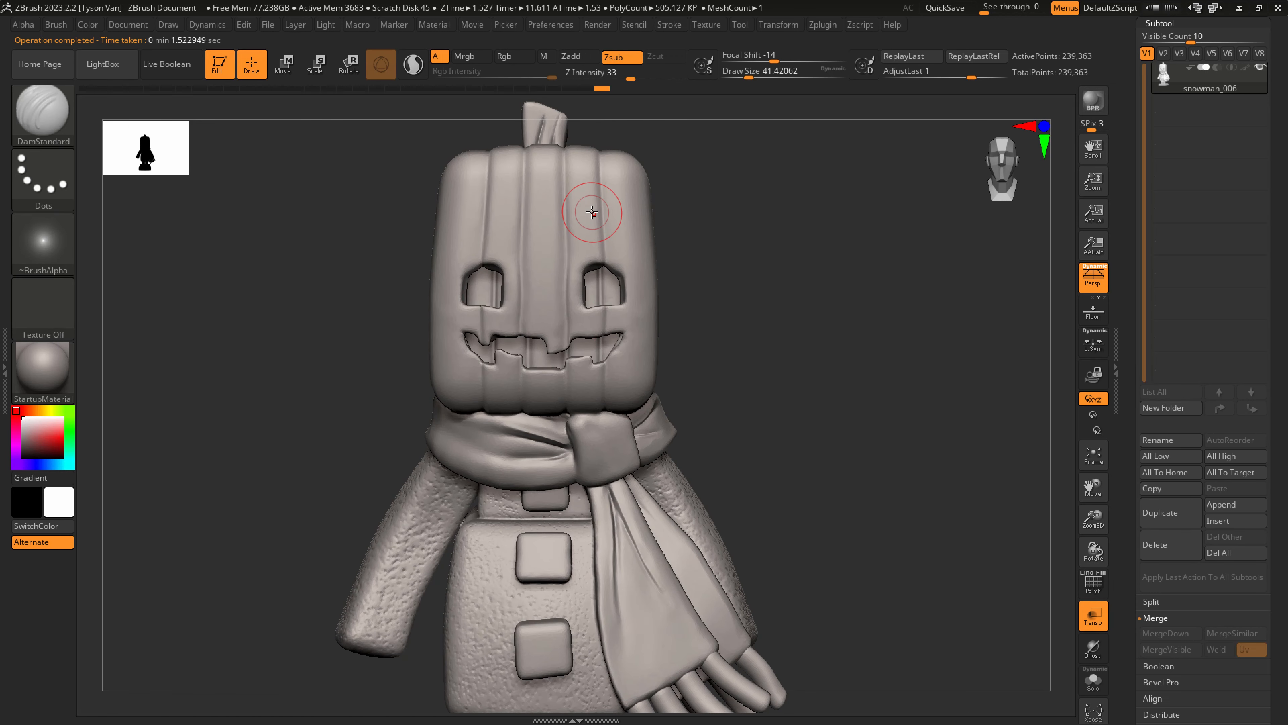
Choose the SnakeHook brush and set its draw size to about 27.
{"action": "key", "text": "s"}
{"action": "left_click_drag", "start_coordinate": [572, 217], "coordinate": [584, 214]}
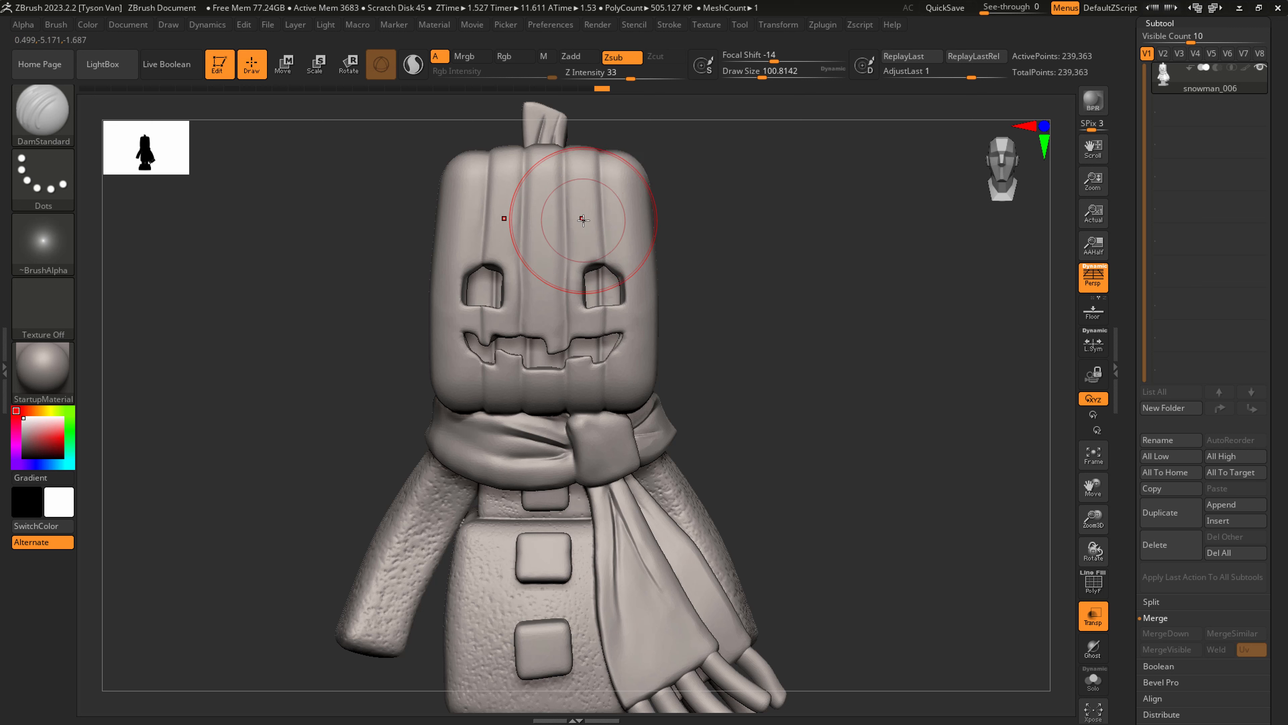
{"action": "key", "text": "b"}
{"action": "key", "text": "s"}
{"action": "key", "text": "h"}
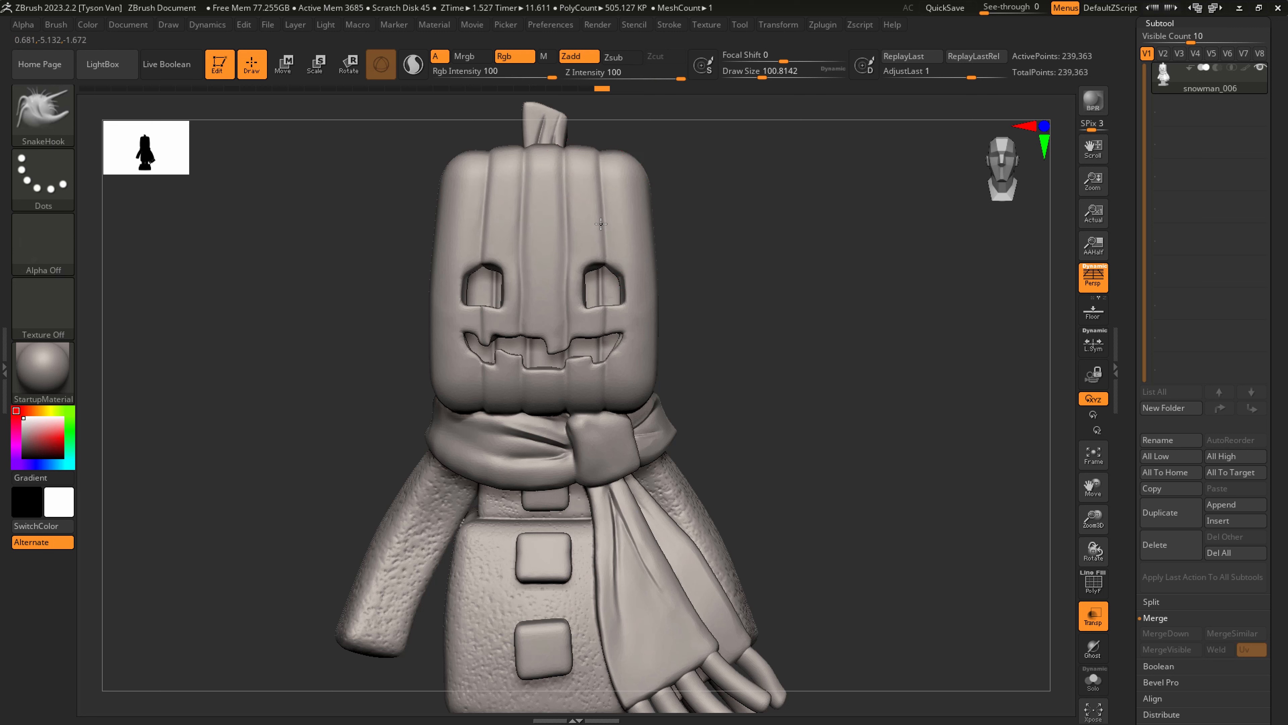
{"action": "left_click", "coordinate": [597, 190]}
{"action": "left_click_drag", "start_coordinate": [667, 382], "coordinate": [663, 292], "text": "alt"}
{"action": "left_click_drag", "start_coordinate": [741, 494], "coordinate": [743, 546], "text": "alt"}
{"action": "left_click_drag", "start_coordinate": [744, 546], "coordinate": [786, 546]}
{"action": "key", "text": "s"}
{"action": "mouse_move", "coordinate": [459, 553]}
{"action": "left_mouse_down"}
{"action": "mouse_move", "coordinate": [436, 553]}
{"action": "mouse_move", "coordinate": [494, 521]}
{"action": "mouse_move", "coordinate": [480, 525]}
{"action": "mouse_move", "coordinate": [460, 503]}
{"action": "left_mouse_up"}
Examine the decimated topology of the scarf with PolyFrame, and check the polygon count of the snowman_006 subtool.
{"action": "key", "text": "shift+f"}
{"action": "right_click_drag", "start_coordinate": [485, 498], "coordinate": [378, 502], "text": "ctrl"}
{"action": "right_click_drag", "start_coordinate": [568, 551], "coordinate": [553, 550], "text": "shift"}
{"action": "right_click_drag", "start_coordinate": [640, 583], "coordinate": [581, 533], "text": "alt"}
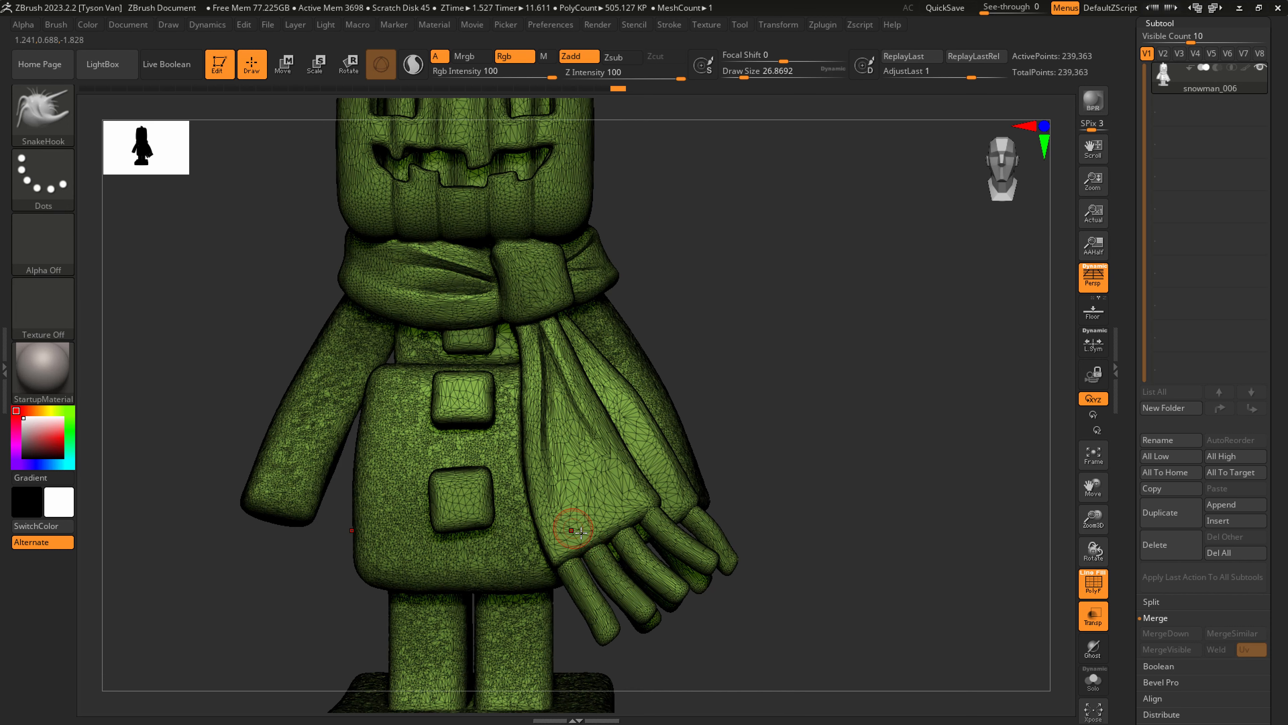
{"action": "key", "text": "shift"}
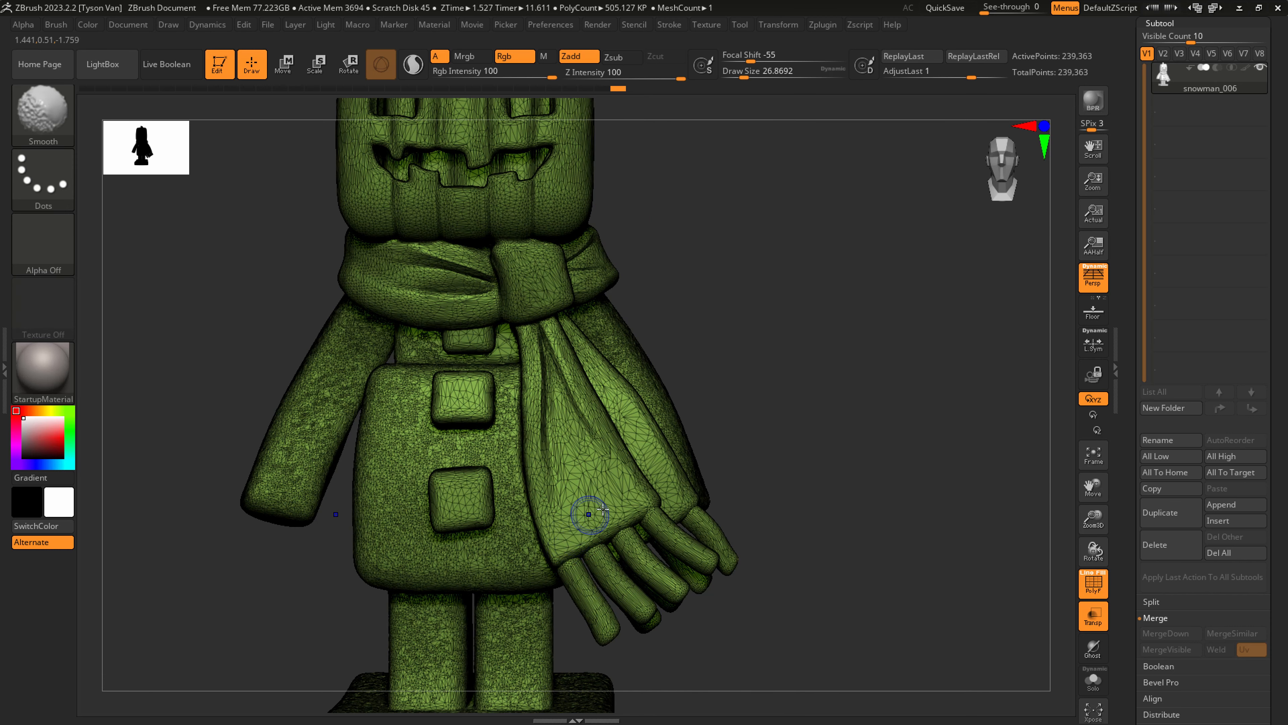
{"action": "key", "text": "shift+f"}
{"action": "mouse_move", "coordinate": [569, 528]}
{"action": "right_mouse_down", "text": "ctrl"}
{"action": "mouse_move", "coordinate": [718, 500]}
{"action": "mouse_move", "coordinate": [637, 495]}
{"action": "mouse_move", "coordinate": [659, 495]}
{"action": "mouse_move", "coordinate": [637, 542]}
{"action": "mouse_move", "coordinate": [665, 502]}
{"action": "right_mouse_up", "text": "ctrl"}
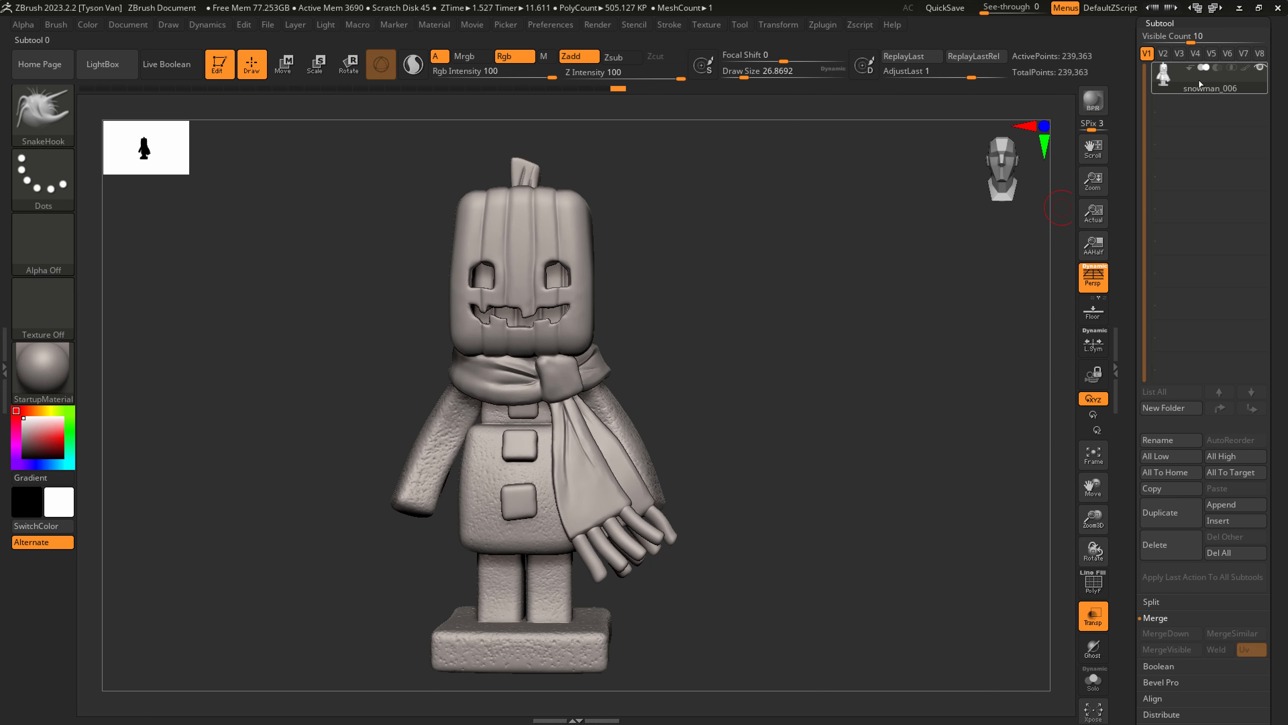
{"action": "mouse_move", "coordinate": [1198, 85]}
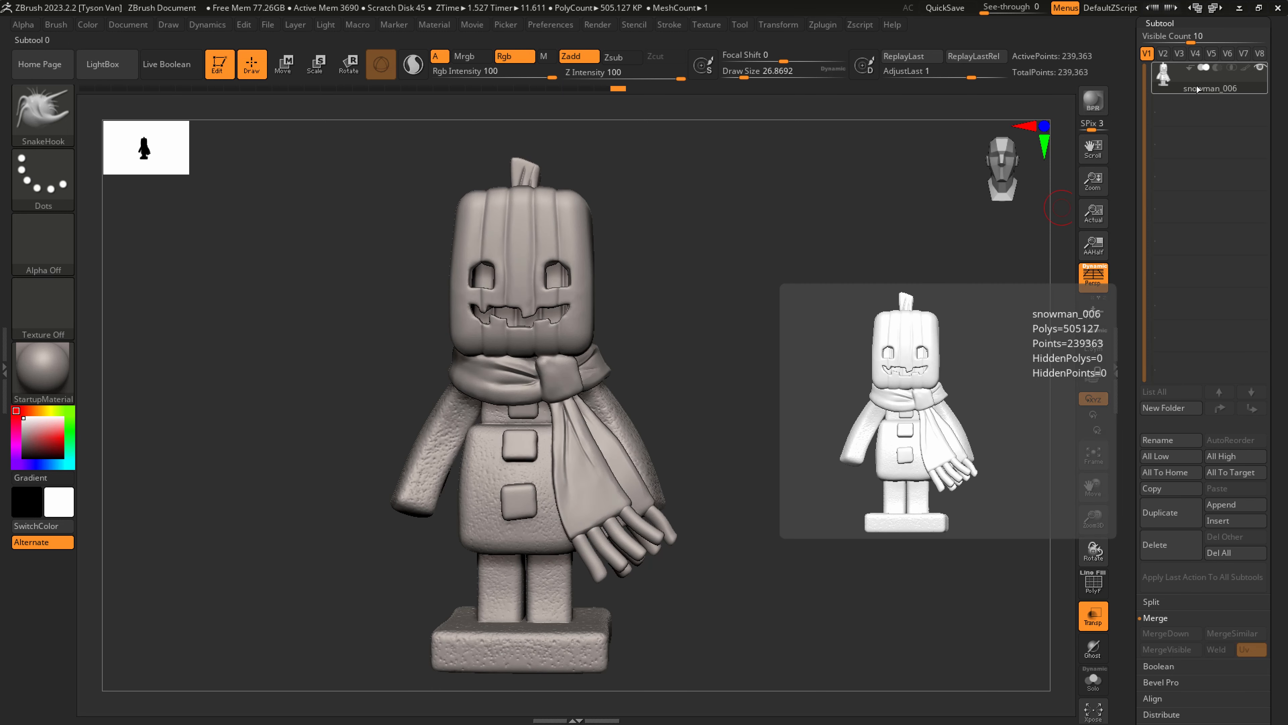
{"action": "right_click_drag", "start_coordinate": [629, 467], "coordinate": [596, 617]}
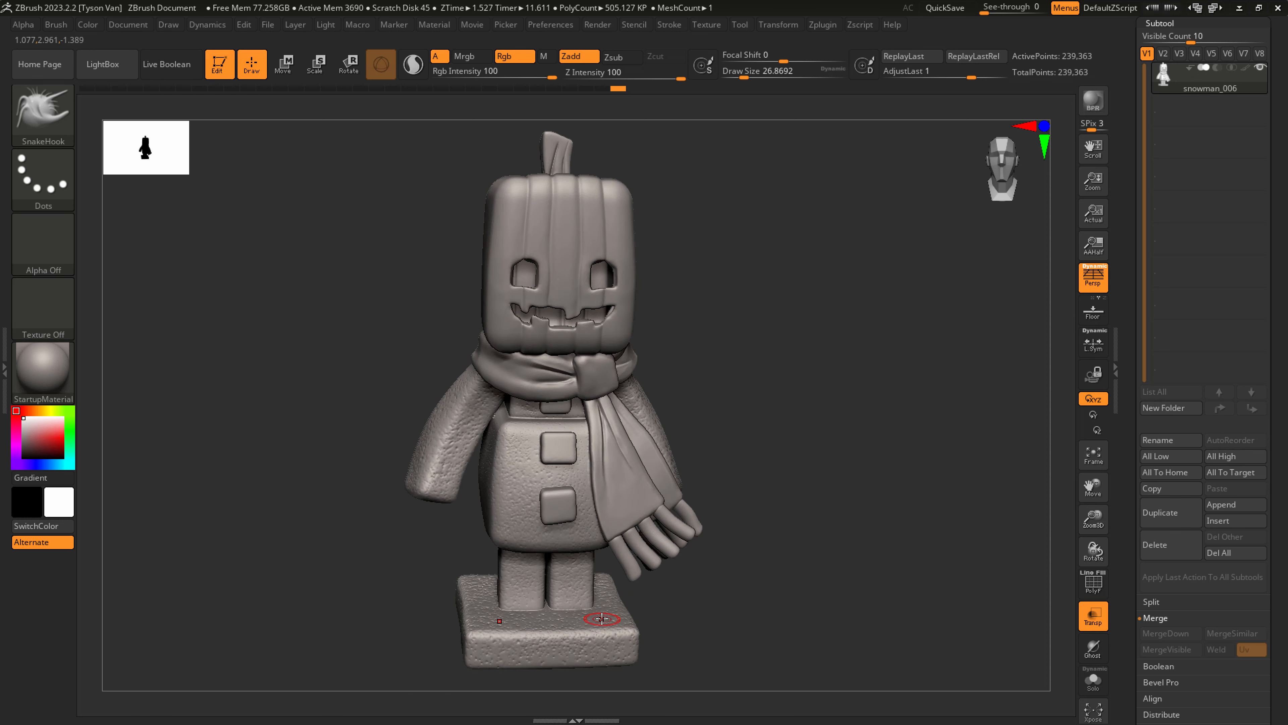
Enlarge the SnakeHook brush's draw size to about 87.
{"action": "key", "text": "s"}
{"action": "left_click_drag", "start_coordinate": [462, 613], "coordinate": [473, 613]}
{"action": "right_click_drag", "start_coordinate": [464, 601], "coordinate": [454, 599]}
{"action": "key", "text": "s"}
{"action": "left_click_drag", "start_coordinate": [457, 605], "coordinate": [465, 608]}
{"action": "mouse_move", "coordinate": [464, 600]}
{"action": "right_mouse_down", "text": "ctrl"}
{"action": "mouse_move", "coordinate": [460, 589]}
{"action": "mouse_move", "coordinate": [469, 608]}
{"action": "mouse_move", "coordinate": [609, 532]}
{"action": "mouse_move", "coordinate": [676, 489]}
{"action": "mouse_move", "coordinate": [673, 473]}
{"action": "mouse_move", "coordinate": [678, 518]}
{"action": "mouse_move", "coordinate": [663, 523]}
{"action": "right_mouse_up", "text": "ctrl"}
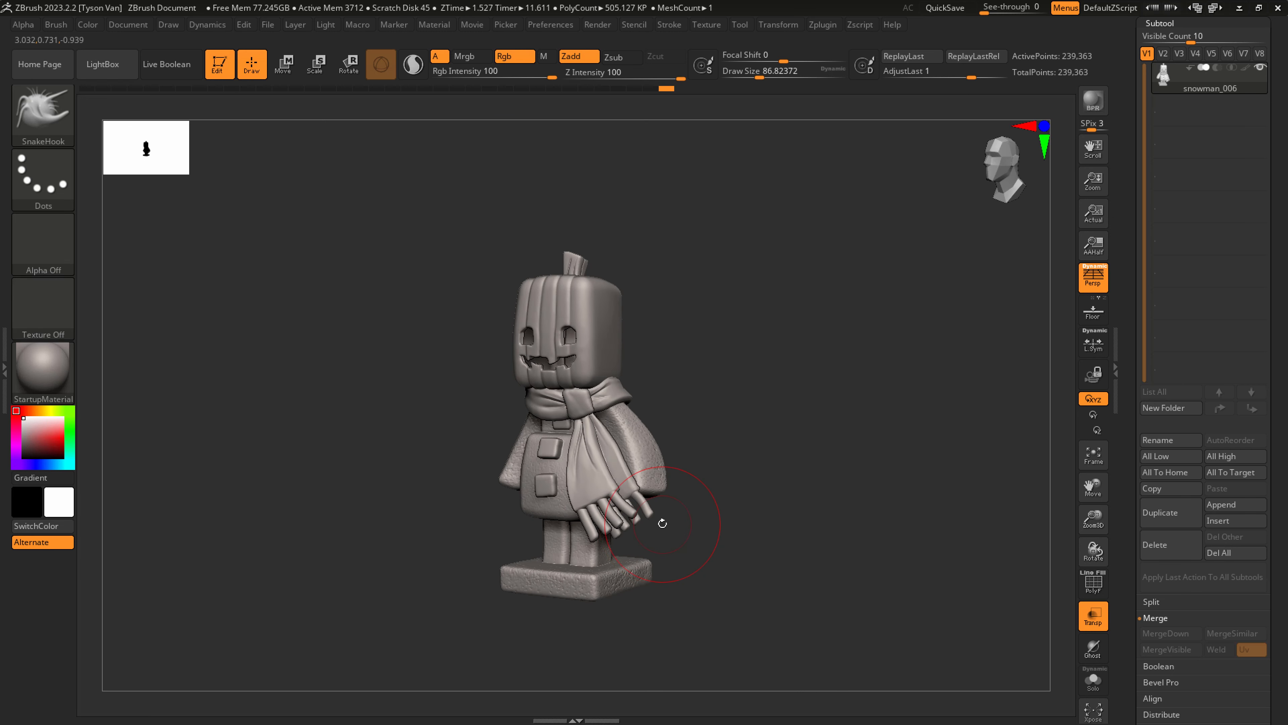
Append a Cylinder3D mesh as a new subtool below snowman_006.
{"action": "scroll", "coordinate": [1263, 527], "scroll_direction": "up", "scroll_amount": 2}
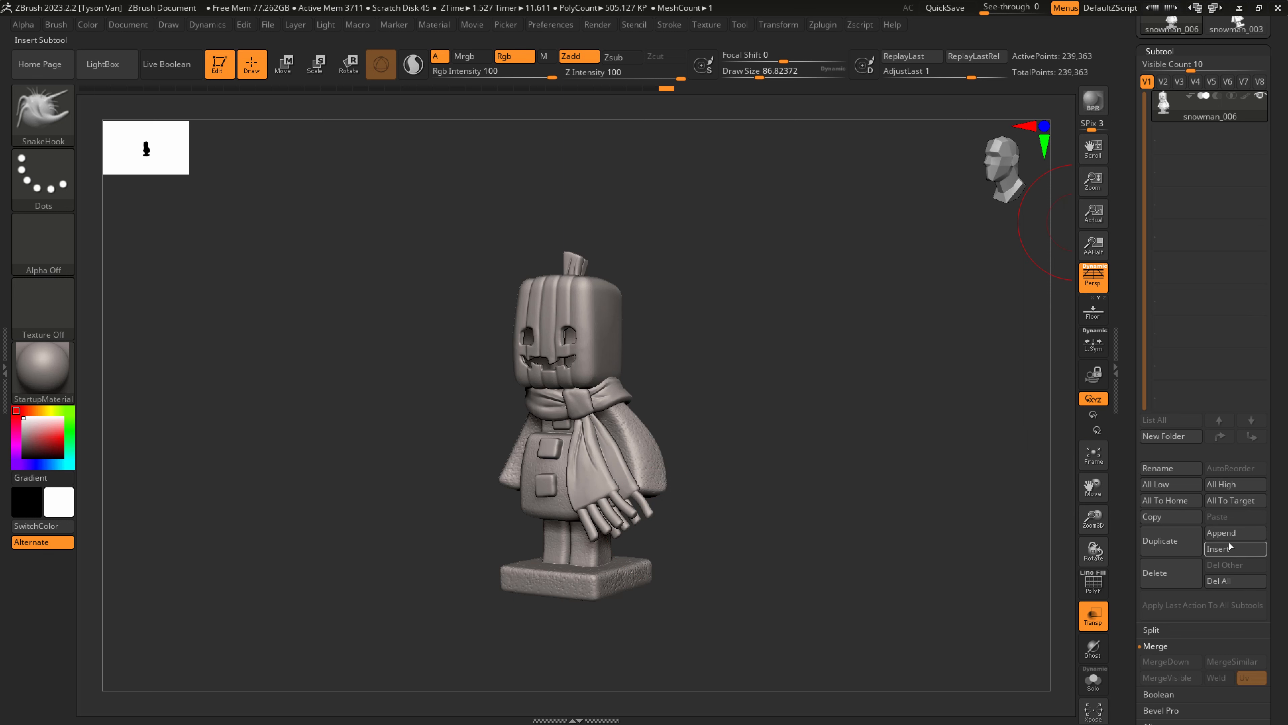
{"action": "scroll", "coordinate": [1279, 301], "scroll_direction": "up", "scroll_amount": 1}
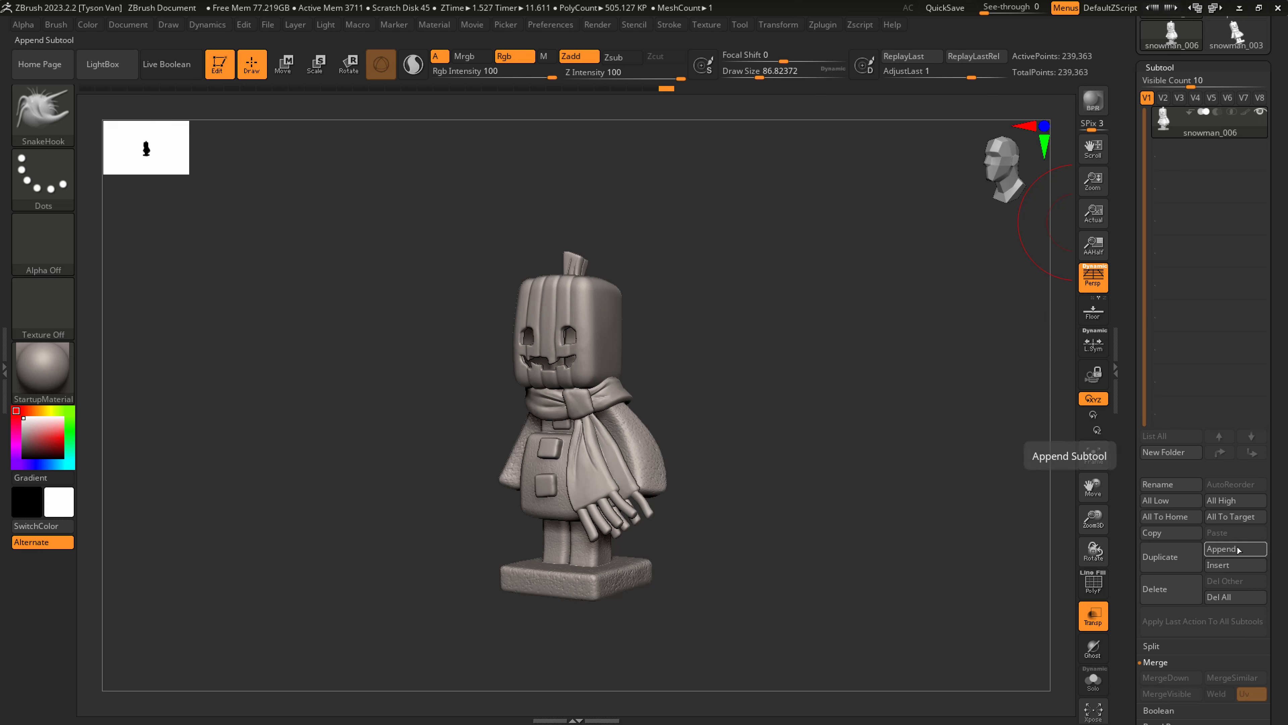
{"action": "left_click_drag", "start_coordinate": [1254, 130], "coordinate": [1255, 356]}
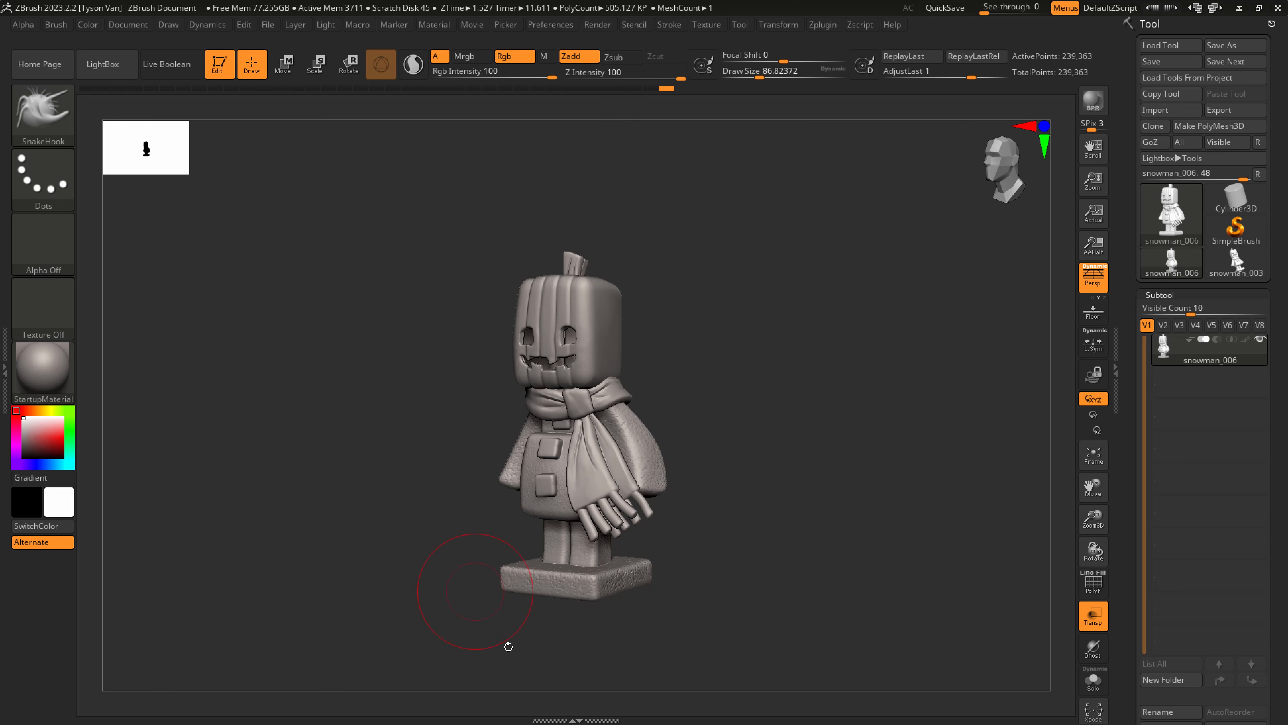
{"action": "mouse_move", "coordinate": [618, 590]}
{"action": "right_mouse_down"}
{"action": "mouse_move", "coordinate": [609, 469]}
{"action": "mouse_move", "coordinate": [559, 645]}
{"action": "mouse_move", "coordinate": [612, 656]}
{"action": "mouse_move", "coordinate": [572, 532]}
{"action": "mouse_move", "coordinate": [555, 533]}
{"action": "mouse_move", "coordinate": [546, 557]}
{"action": "mouse_move", "coordinate": [476, 351]}
{"action": "mouse_move", "coordinate": [405, 483]}
{"action": "mouse_move", "coordinate": [488, 510]}
{"action": "mouse_move", "coordinate": [431, 447]}
{"action": "mouse_move", "coordinate": [446, 517]}
{"action": "mouse_move", "coordinate": [464, 528]}
{"action": "mouse_move", "coordinate": [490, 485]}
{"action": "right_mouse_up"}
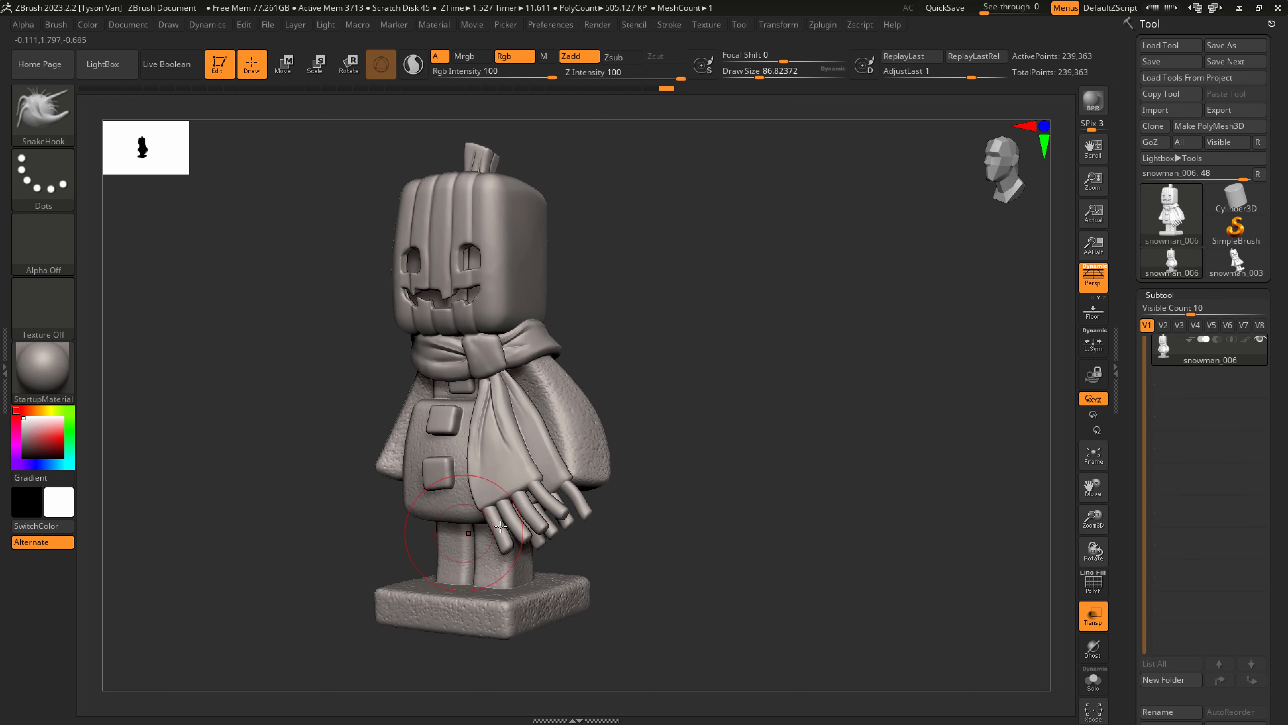
{"action": "left_click_drag", "start_coordinate": [1271, 425], "coordinate": [1232, 507]}
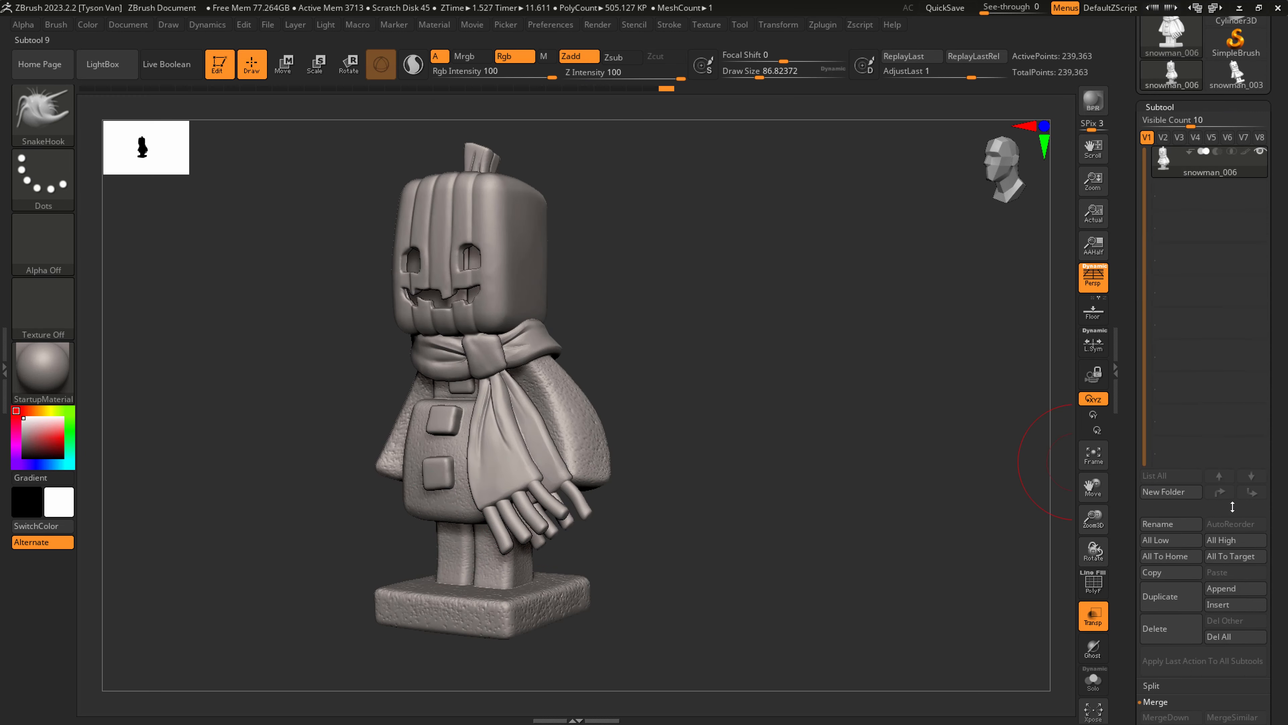
{"action": "left_click", "coordinate": [1230, 589]}
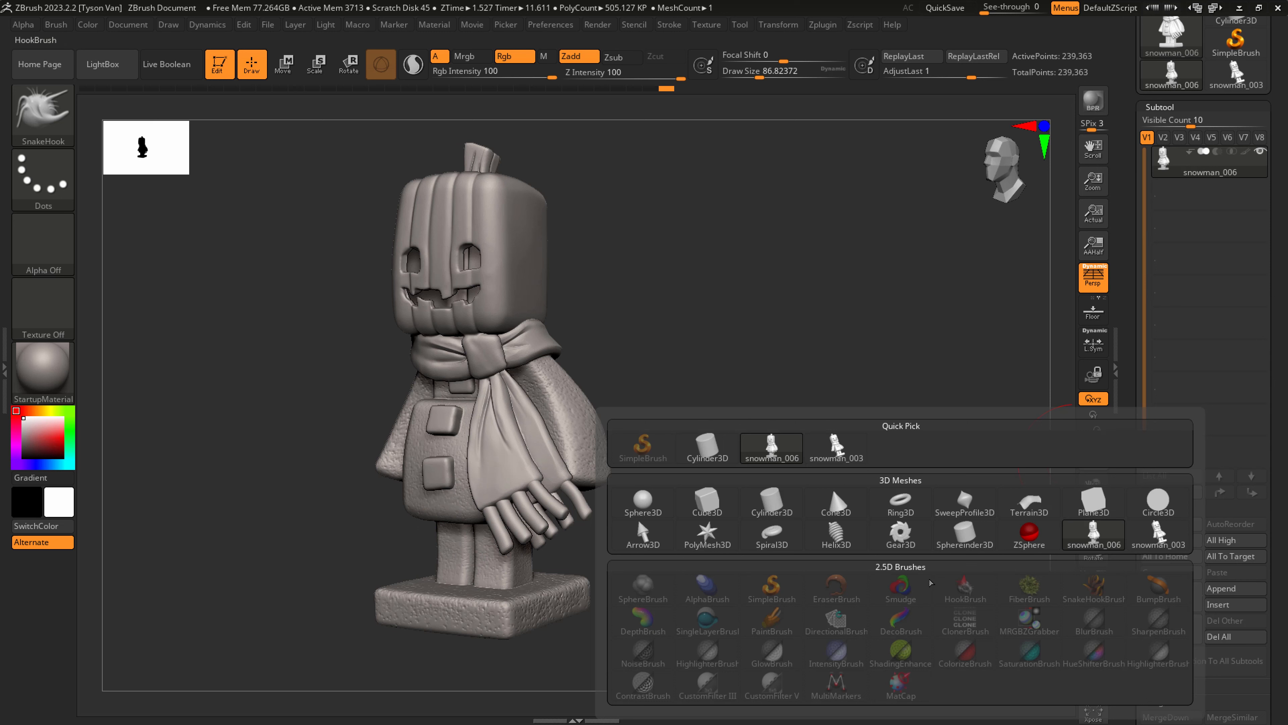
{"action": "left_click", "coordinate": [771, 502]}
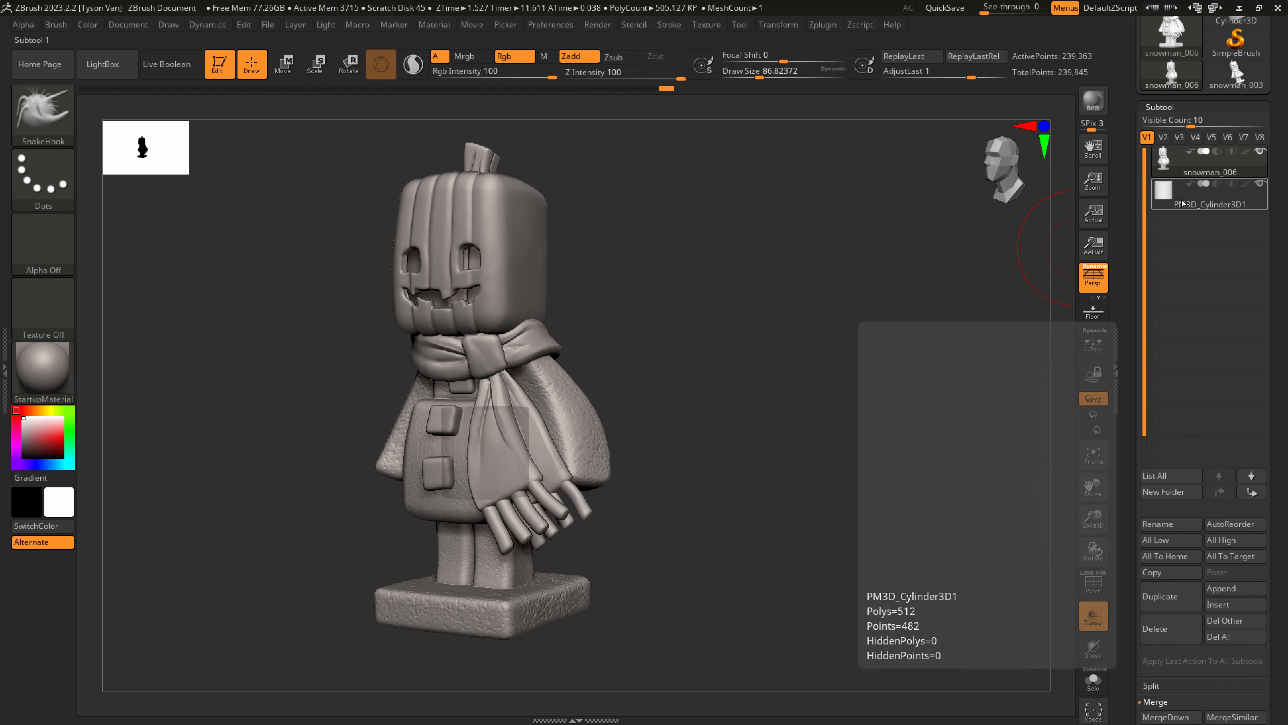
Replace the cylinder subtool's mesh by importing 6inchCube.obj from the scaleCubes folder into it.
{"action": "left_click", "coordinate": [1184, 206]}
{"action": "scroll", "coordinate": [1192, 107], "scroll_direction": "up", "scroll_amount": 4}
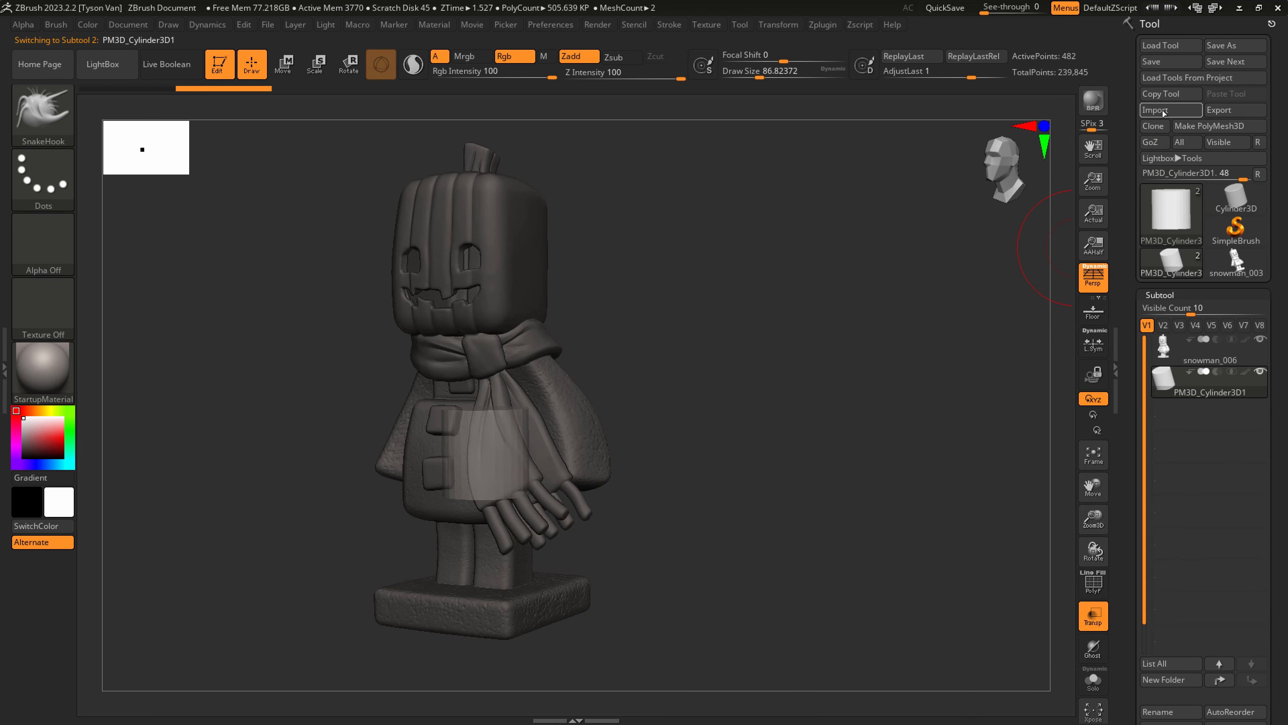
{"action": "left_click", "coordinate": [1162, 110]}
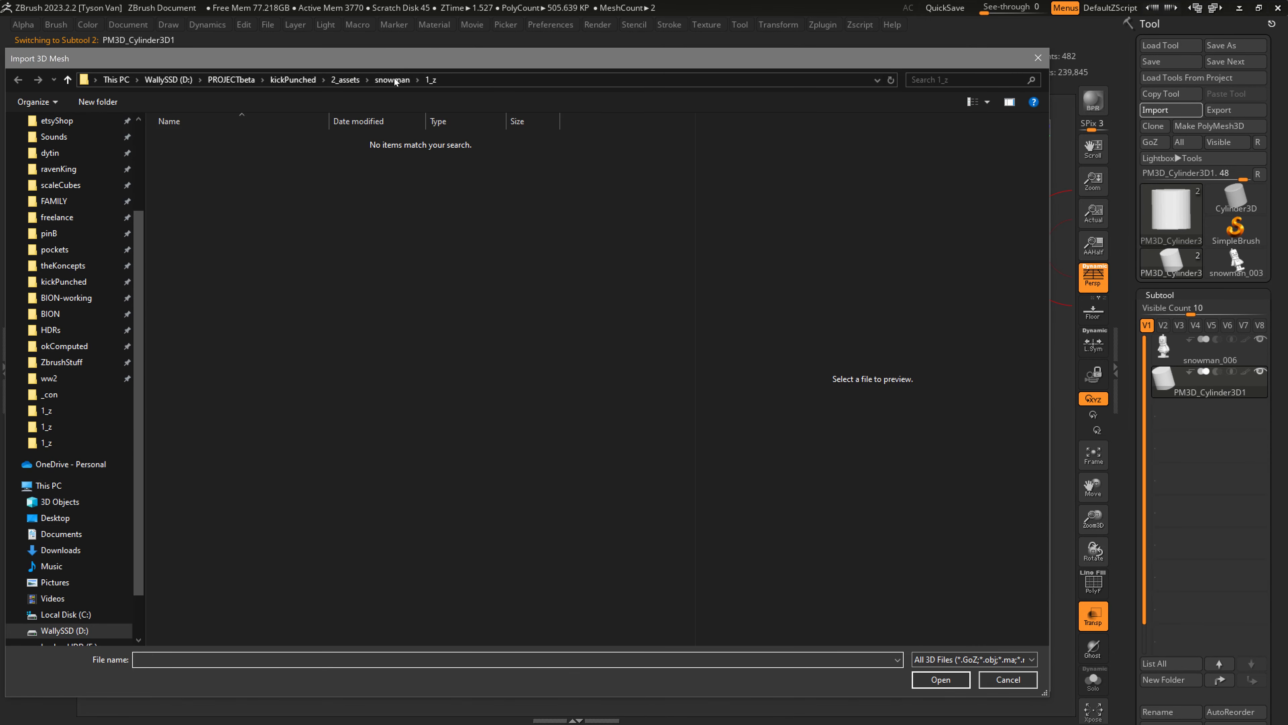
{"action": "scroll", "coordinate": [111, 313], "scroll_direction": "up", "scroll_amount": 1}
{"action": "left_click", "coordinate": [77, 217]}
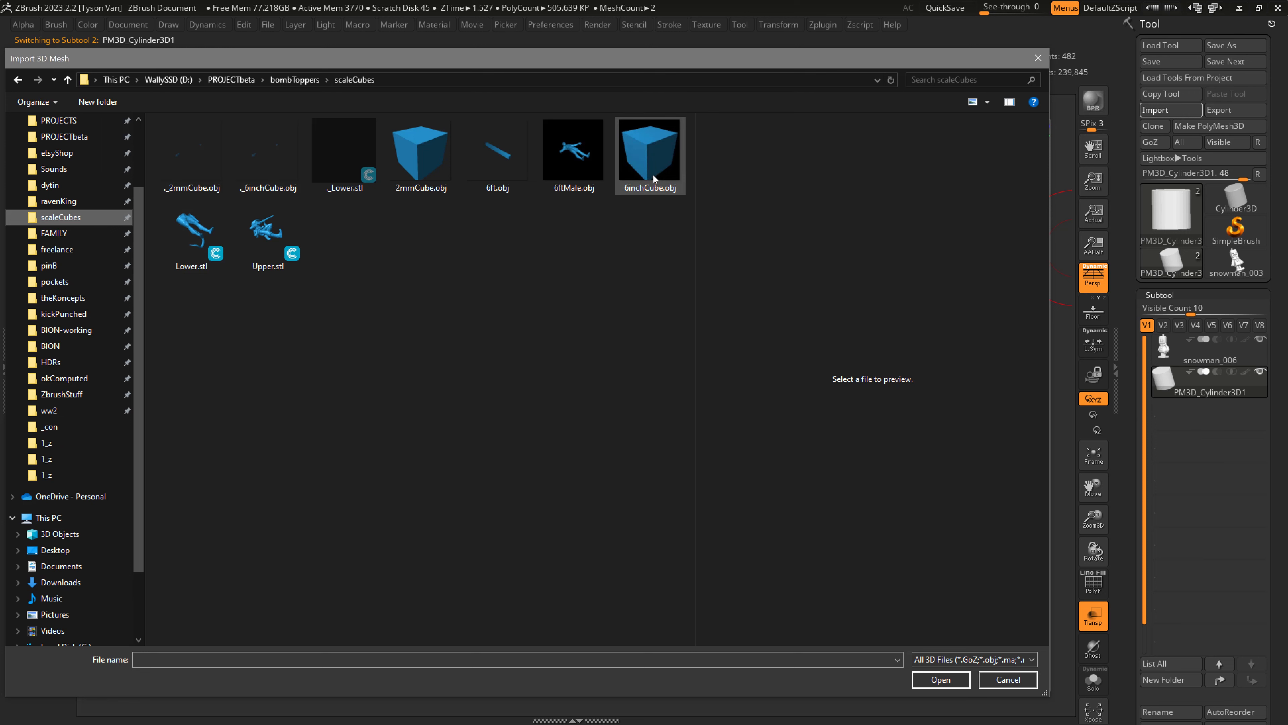
{"action": "double_click", "coordinate": [652, 162]}
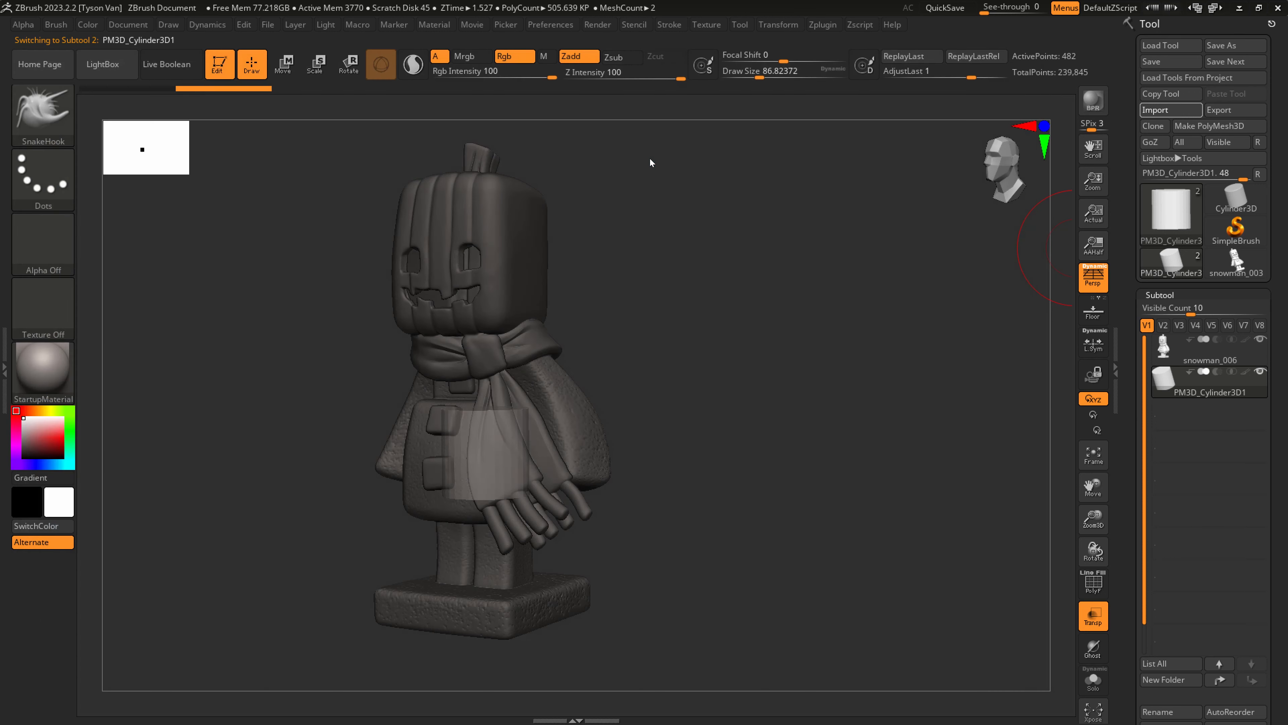
Show the 6inchCube subtool from the front with perspective turned off for a size comparison with the snowman.
{"action": "left_click_drag", "start_coordinate": [640, 534], "coordinate": [193, 424], "text": "alt"}
{"action": "left_click_drag", "start_coordinate": [485, 533], "coordinate": [535, 373], "text": "alt"}
{"action": "left_click", "coordinate": [1195, 362]}
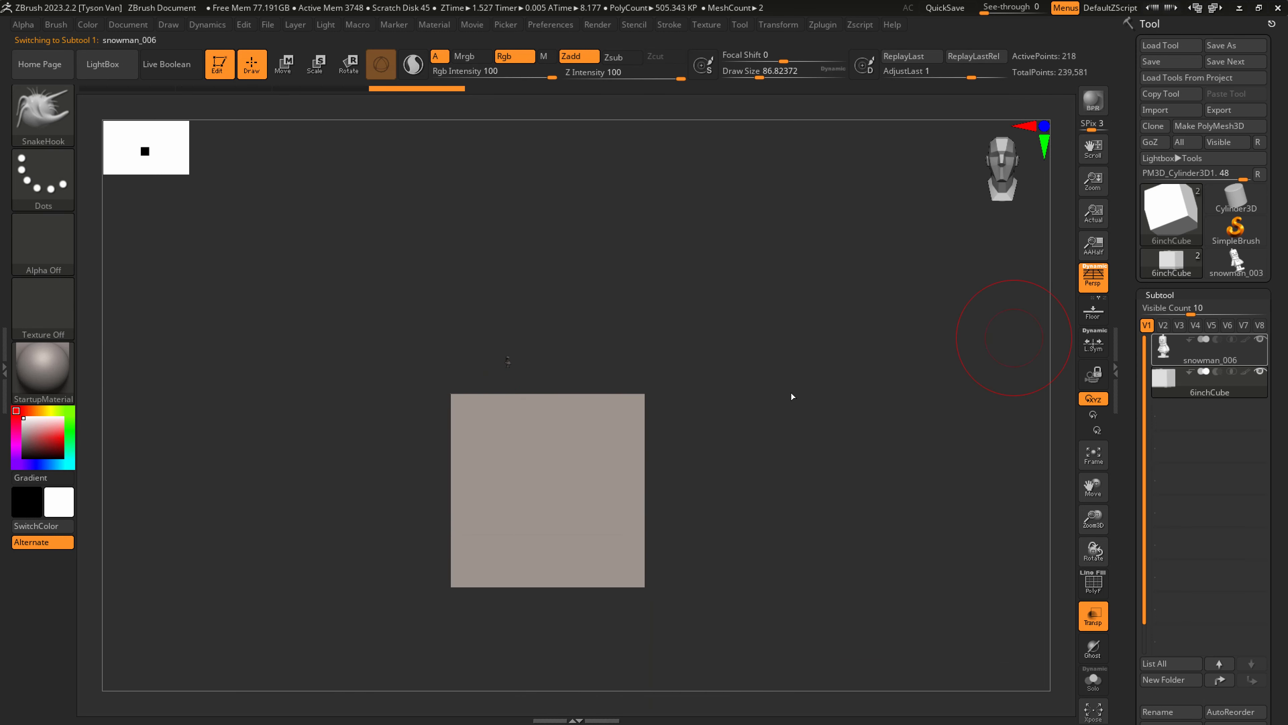
{"action": "left_click_drag", "start_coordinate": [520, 532], "coordinate": [632, 494], "text": "alt"}
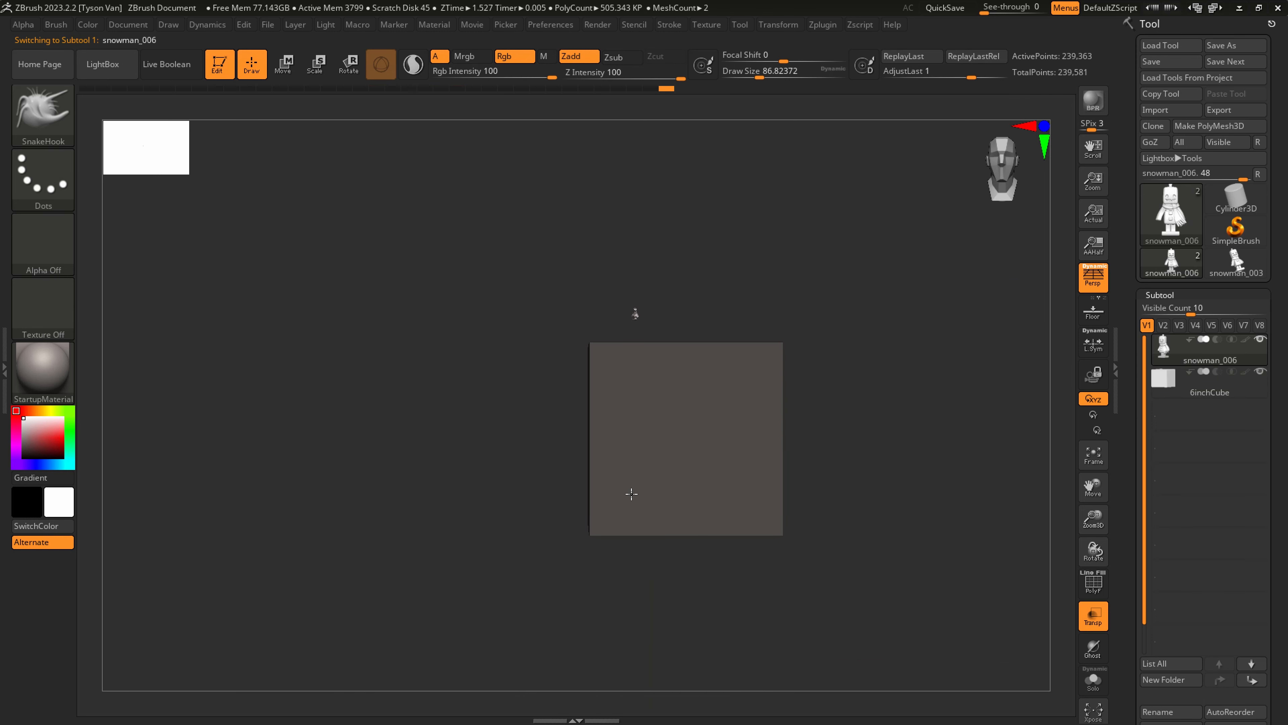
{"action": "left_click", "coordinate": [1160, 397]}
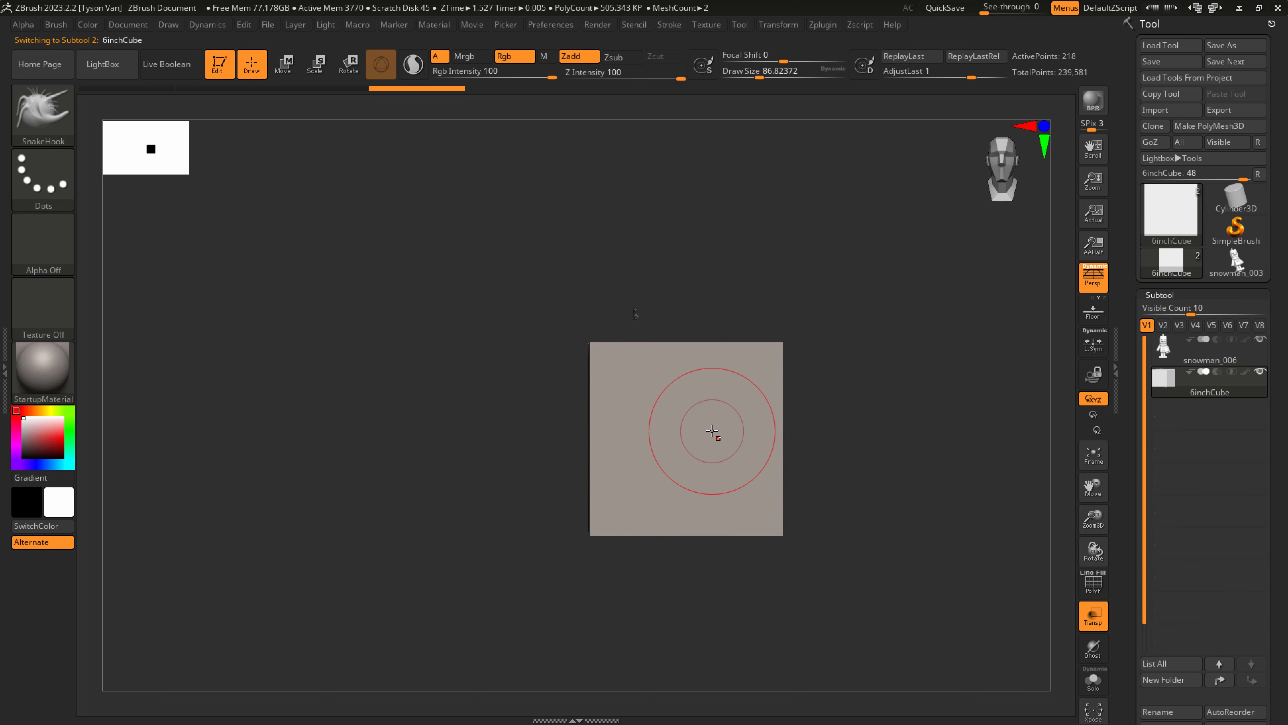
{"action": "key", "text": "p"}
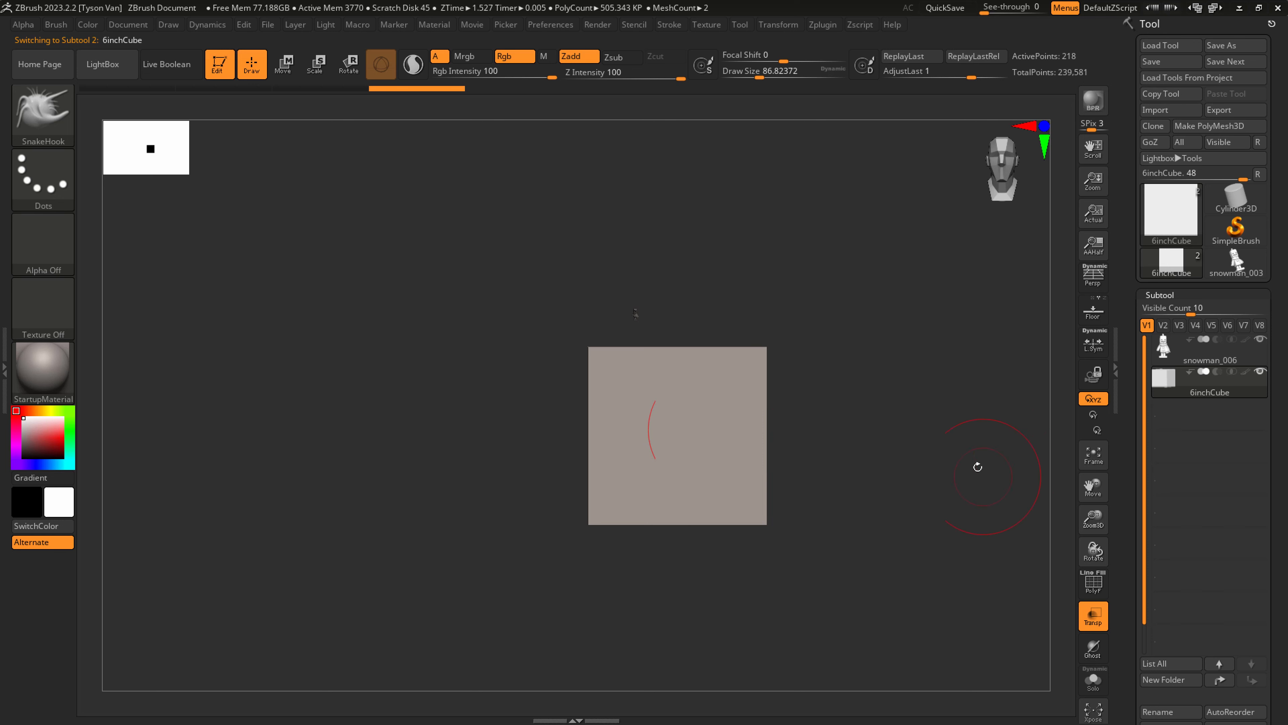
Scale up the snowman_006 subtool uniformly and lower it so its base lines up with the cube's bottom edge.
{"action": "key", "text": "Up"}
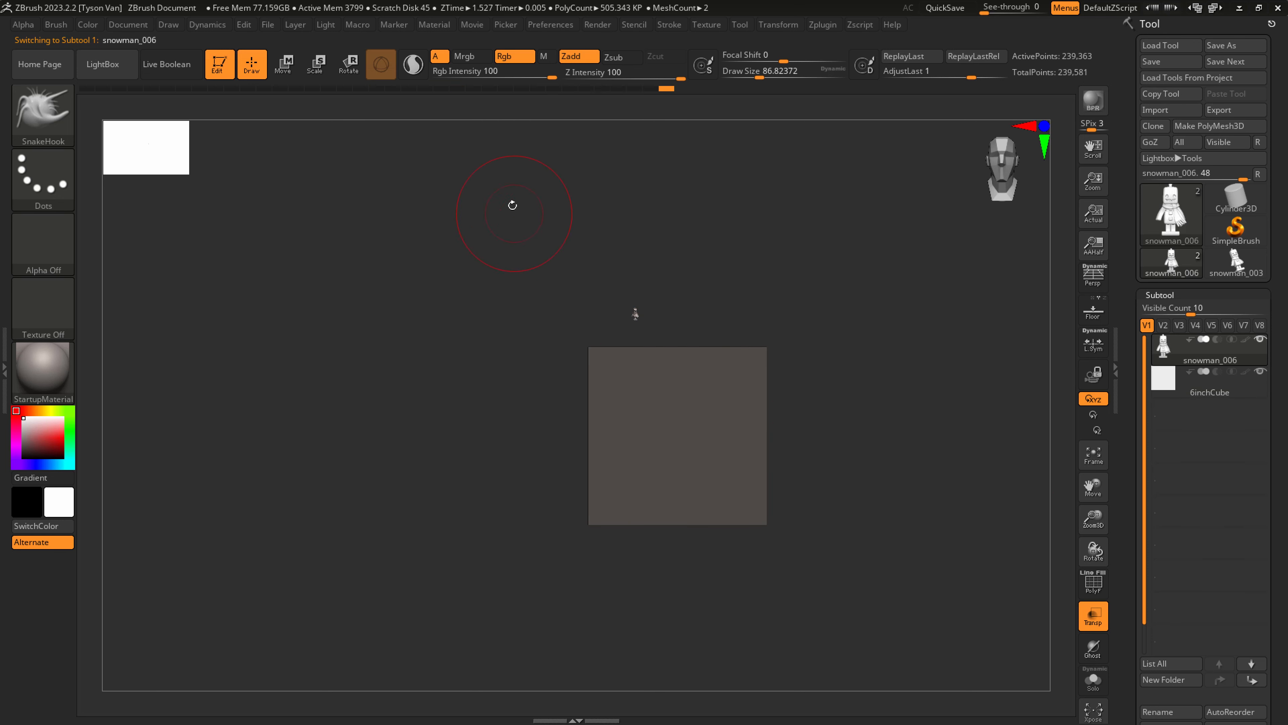
{"action": "key", "text": "e"}
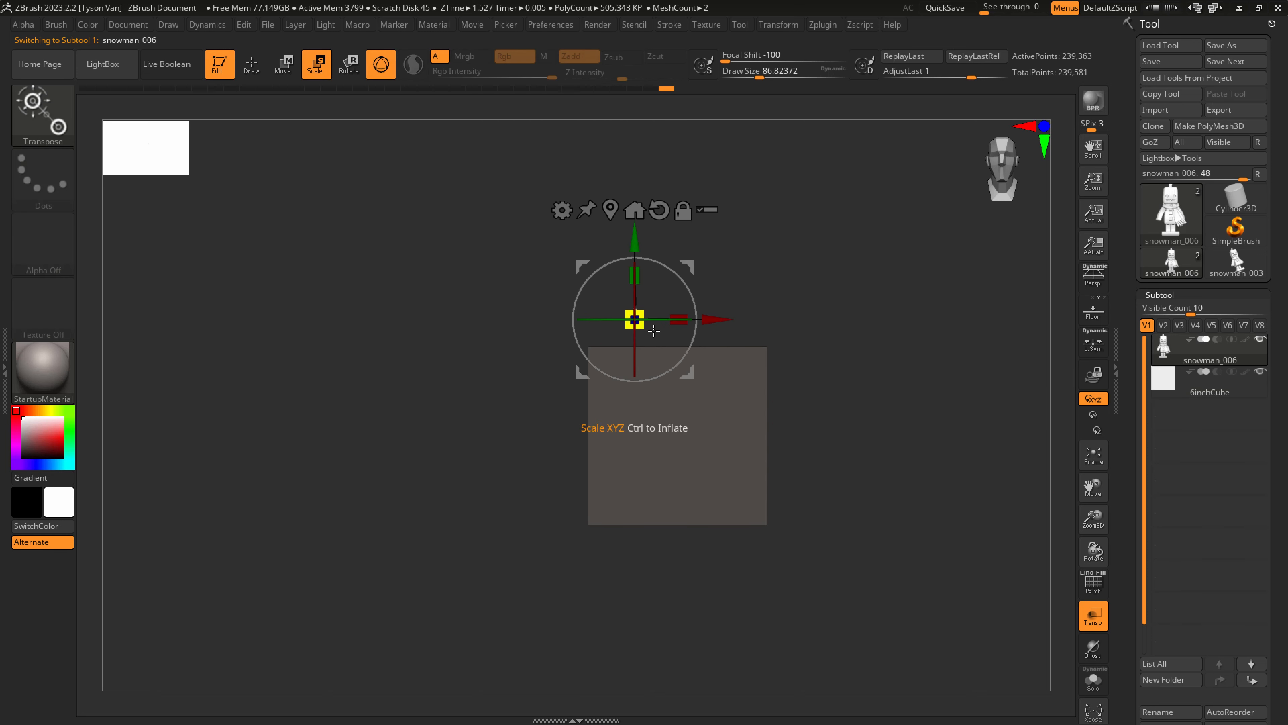
{"action": "left_click_drag", "start_coordinate": [655, 330], "coordinate": [695, 331]}
{"action": "left_click_drag", "start_coordinate": [635, 239], "coordinate": [634, 445]}
{"action": "mouse_move", "coordinate": [635, 524]}
{"action": "left_mouse_down"}
{"action": "mouse_move", "coordinate": [643, 530]}
{"action": "mouse_move", "coordinate": [634, 524]}
{"action": "left_mouse_up"}
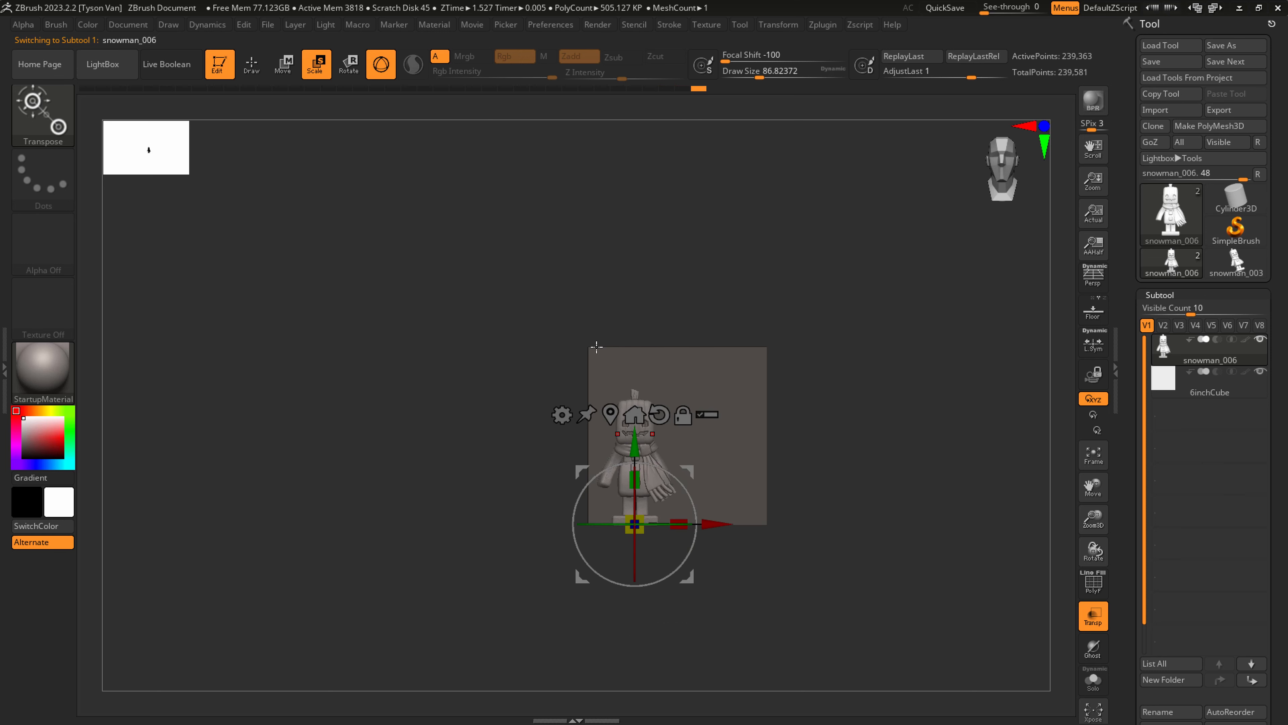
{"action": "scroll", "coordinate": [640, 441], "scroll_direction": "up", "scroll_amount": 3}
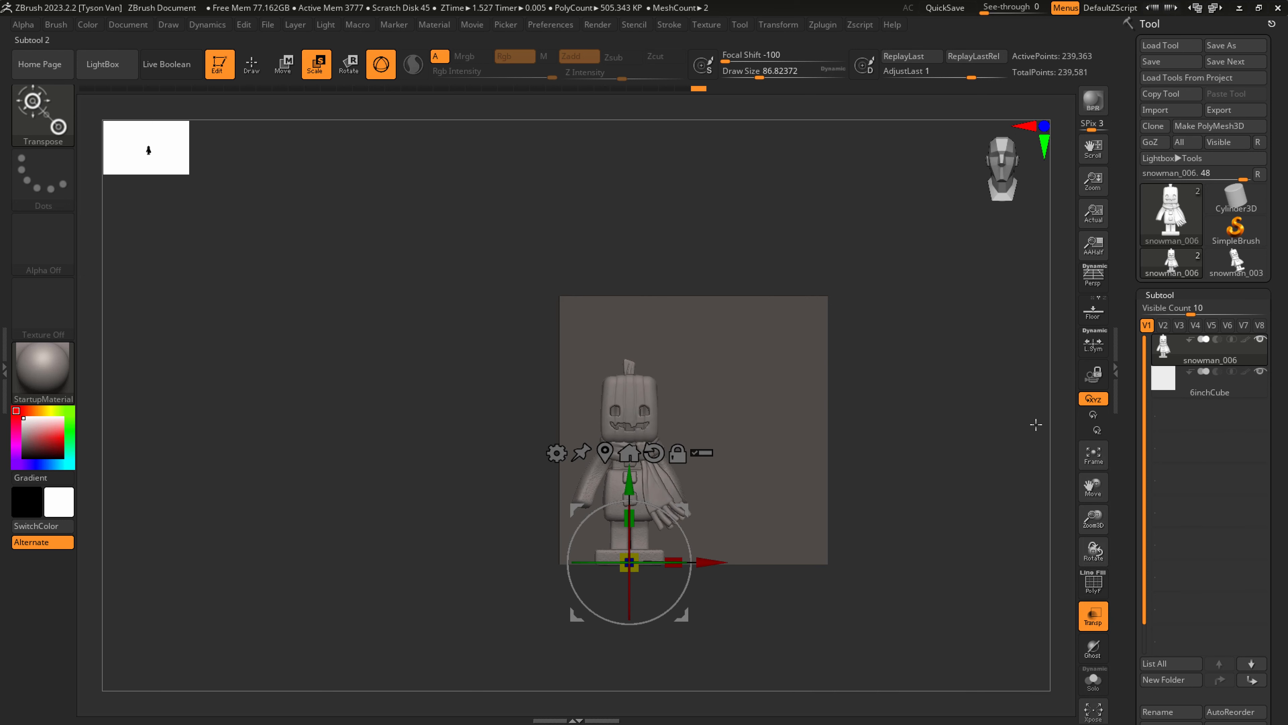
{"action": "right_click_drag", "start_coordinate": [714, 489], "coordinate": [667, 449], "text": "alt"}
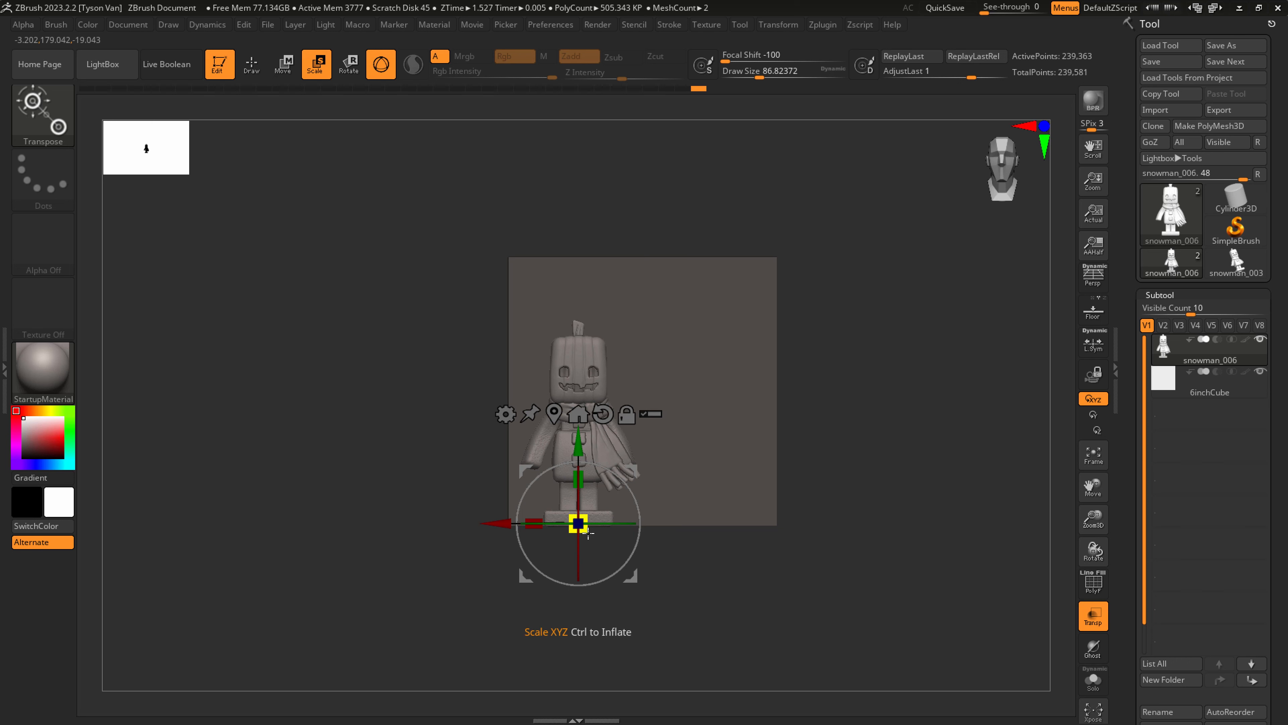
{"action": "right_click_drag", "start_coordinate": [723, 355], "coordinate": [757, 351]}
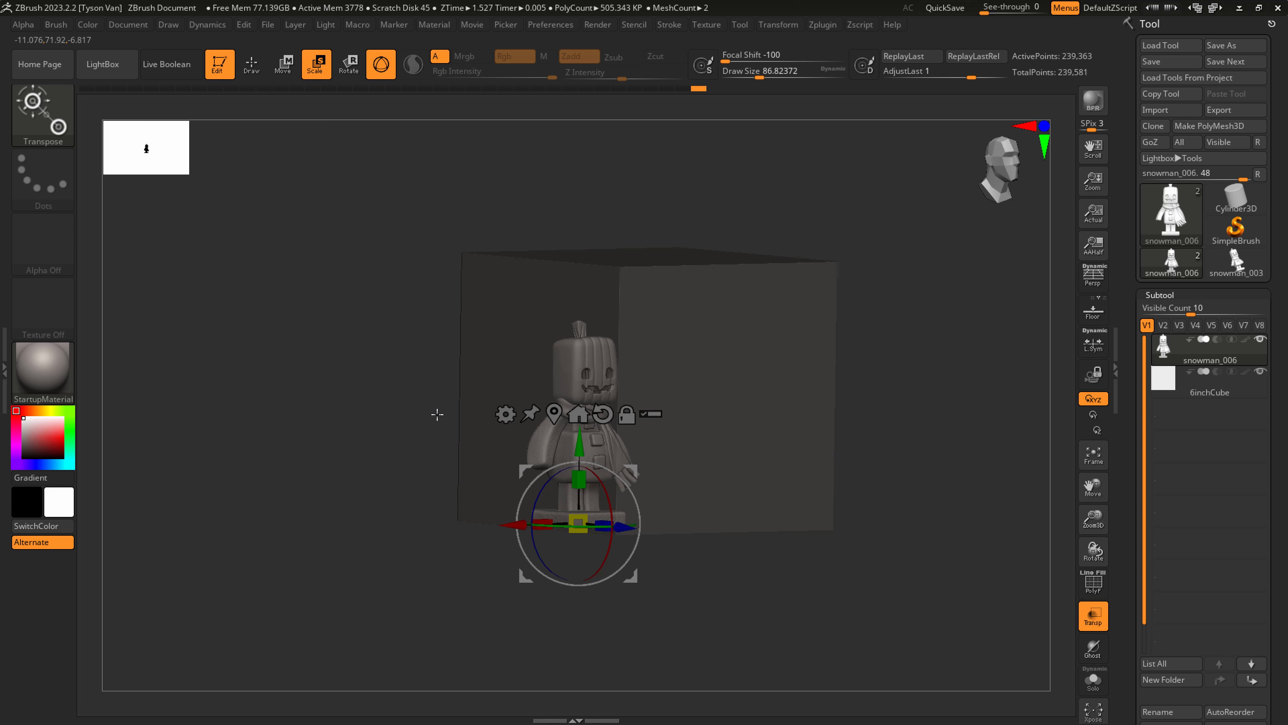
{"action": "right_click_drag", "start_coordinate": [550, 368], "coordinate": [603, 348], "text": "shift"}
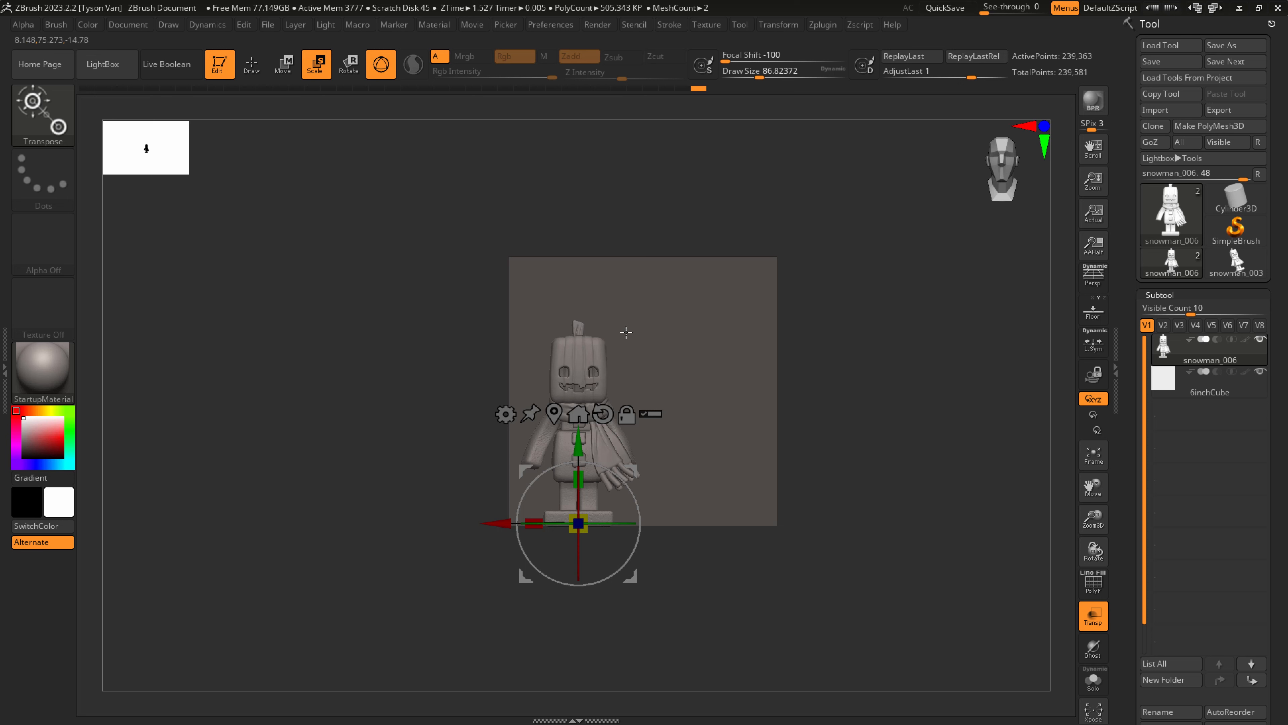
{"action": "right_click_drag", "start_coordinate": [626, 333], "coordinate": [676, 368], "text": "shift"}
Save the tool as snowman_007.ztl in the snowman asset's 1_z folder.
{"action": "left_click", "coordinate": [1227, 389]}
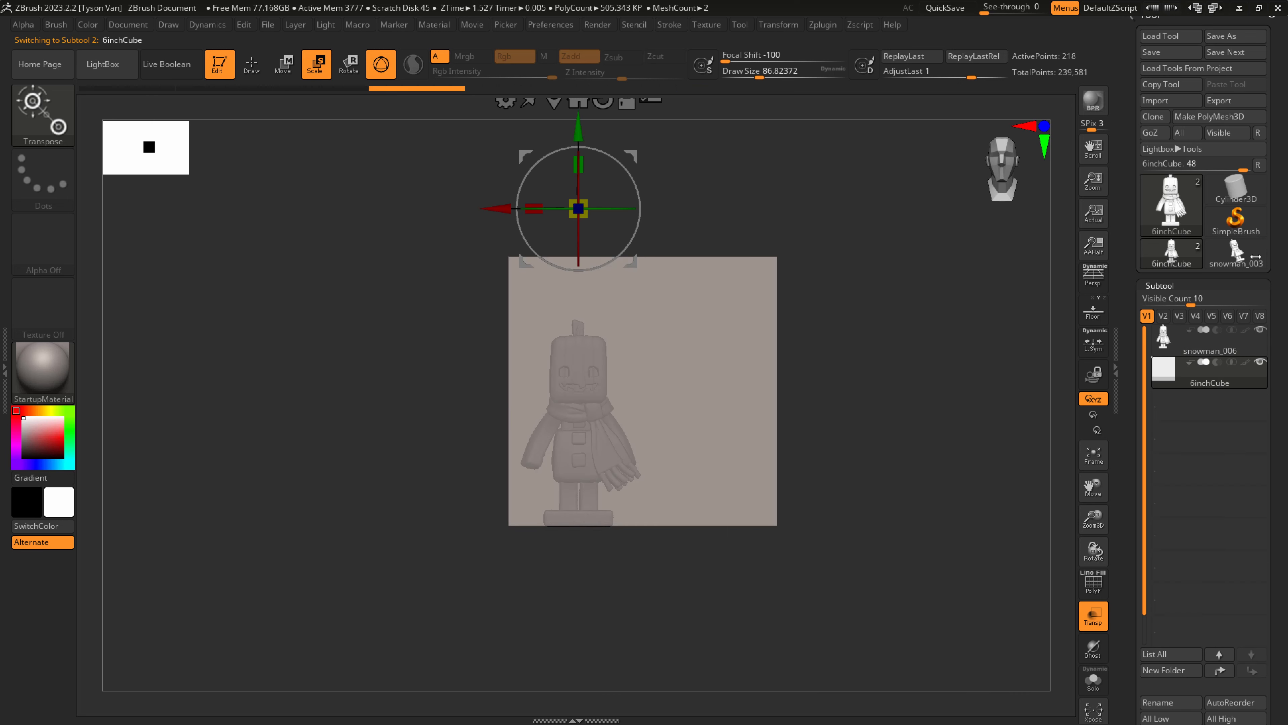
{"action": "left_click", "coordinate": [1165, 51]}
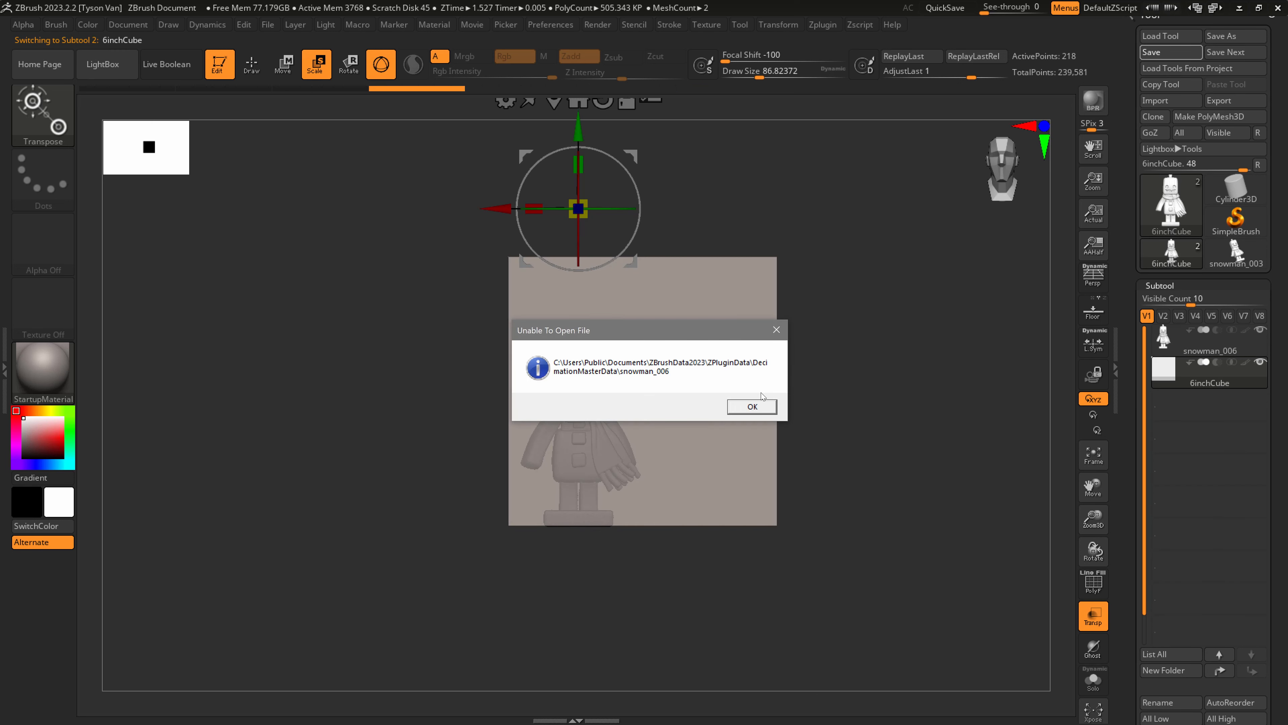
{"action": "left_click", "coordinate": [756, 408]}
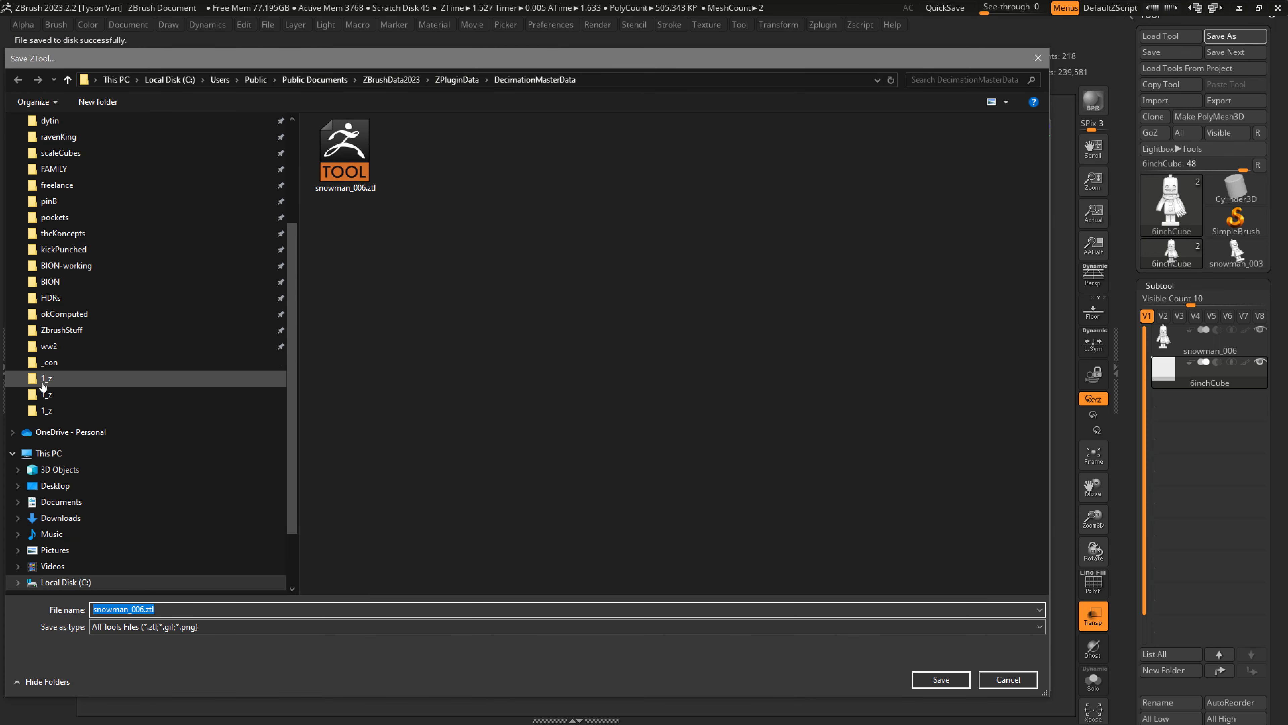
{"action": "left_click", "coordinate": [57, 380]}
{"action": "left_click", "coordinate": [56, 410]}
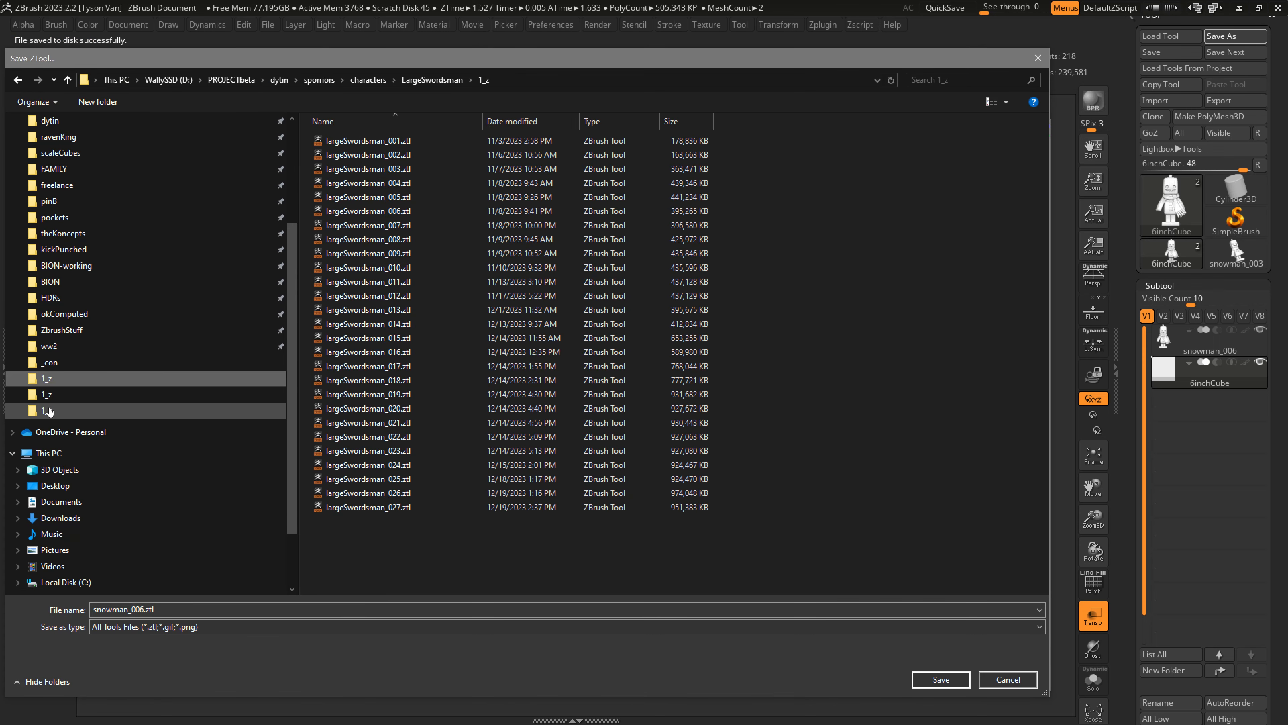
{"action": "left_click", "coordinate": [375, 211]}
{"action": "left_click", "coordinate": [142, 609]}
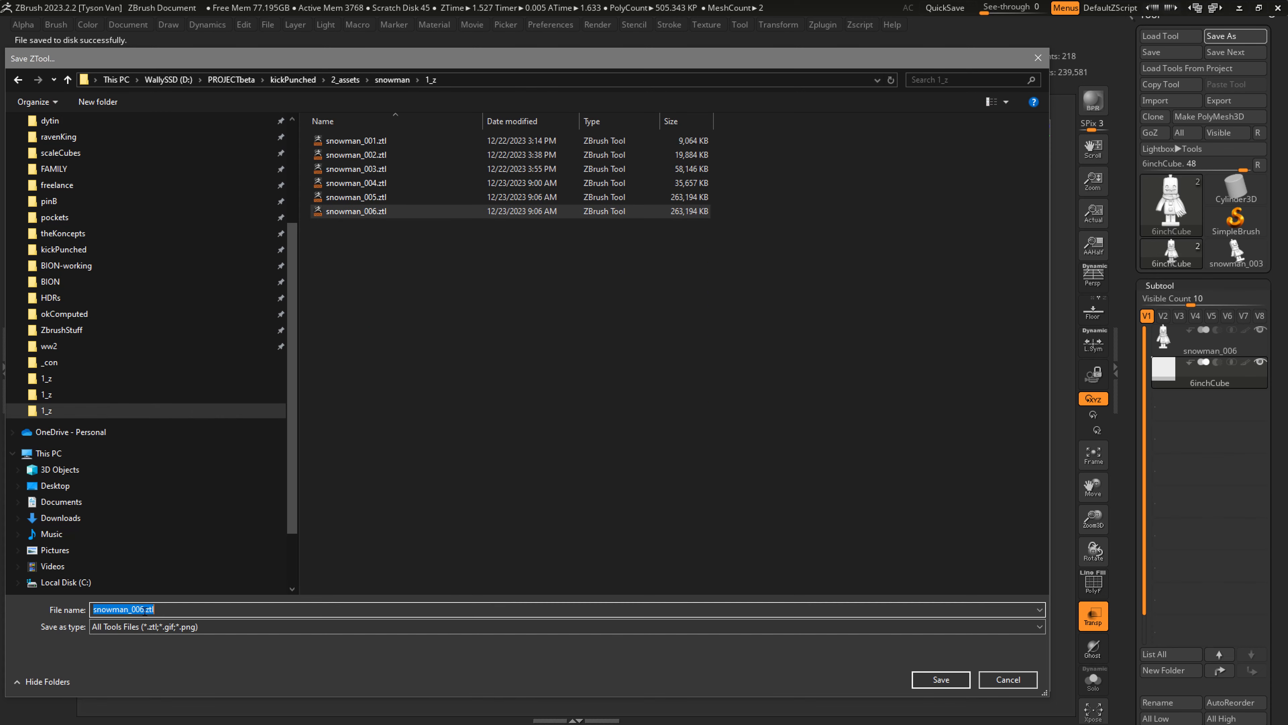
{"action": "left_click", "coordinate": [142, 609]}
{"action": "key", "text": "Delete"}
{"action": "type", "text": "7"}
{"action": "key", "text": "Return"}
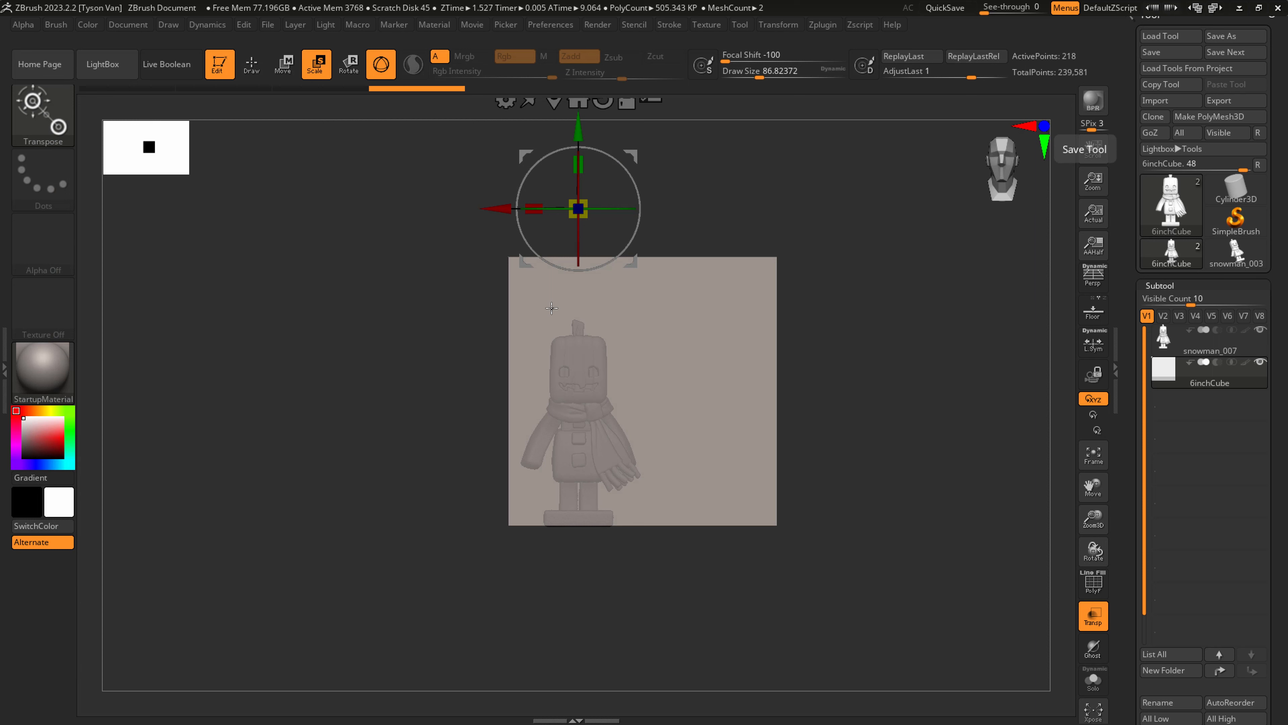
Isolate the snowman_007 subtool with Solo, show its PolyFrame and turn perspective back on.
{"action": "left_click", "coordinate": [1217, 344]}
{"action": "left_click_drag", "start_coordinate": [682, 455], "coordinate": [659, 477]}
{"action": "right_click_drag", "start_coordinate": [660, 478], "coordinate": [772, 548], "text": "ctrl"}
{"action": "left_click", "coordinate": [1082, 681]}
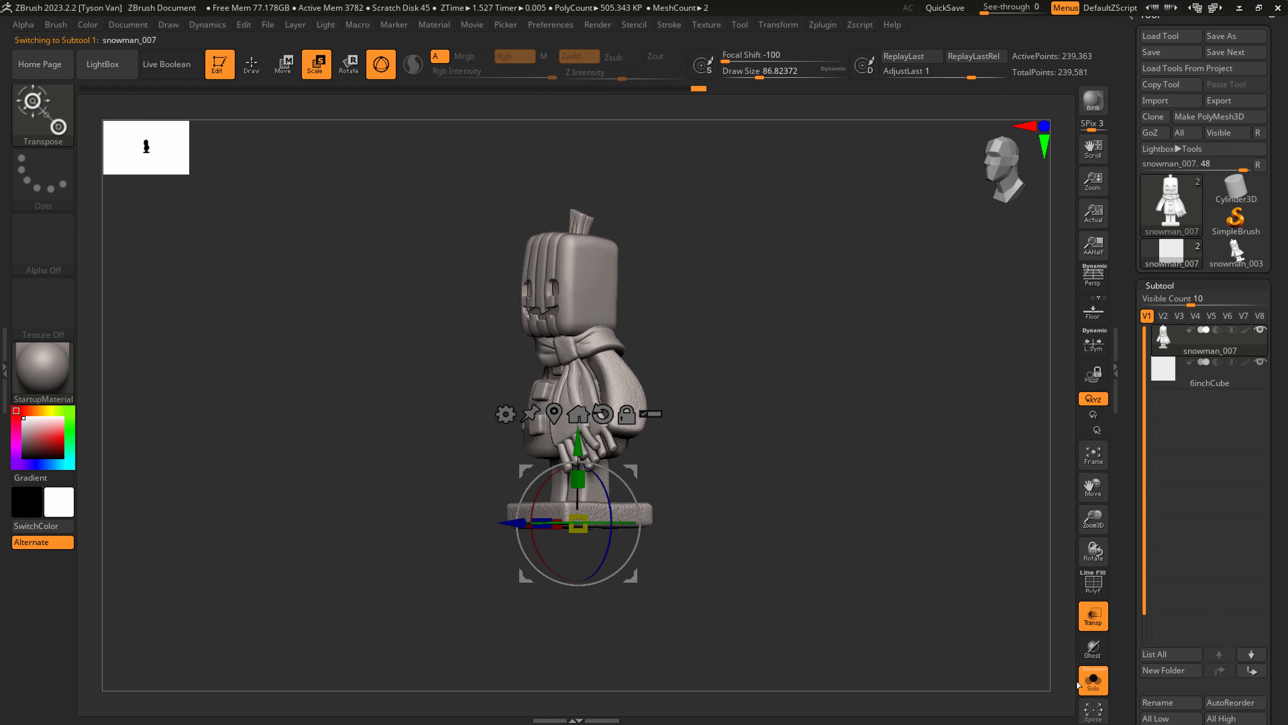
{"action": "key", "text": "shift+f"}
{"action": "key", "text": "q"}
{"action": "right_click_drag", "start_coordinate": [602, 416], "coordinate": [630, 387], "text": "shift"}
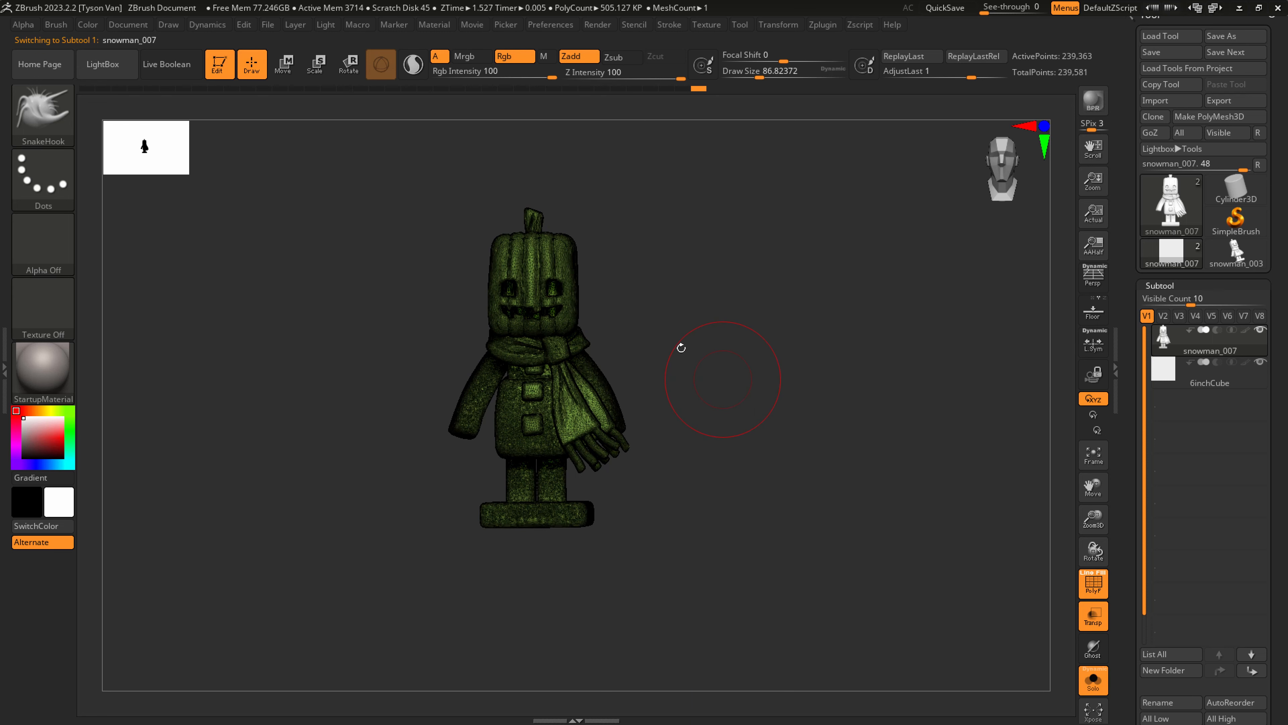
{"action": "key", "text": "p"}
{"action": "mouse_move", "coordinate": [681, 348]}
{"action": "right_mouse_down"}
{"action": "mouse_move", "coordinate": [547, 403]}
{"action": "mouse_move", "coordinate": [604, 426]}
{"action": "right_mouse_up"}
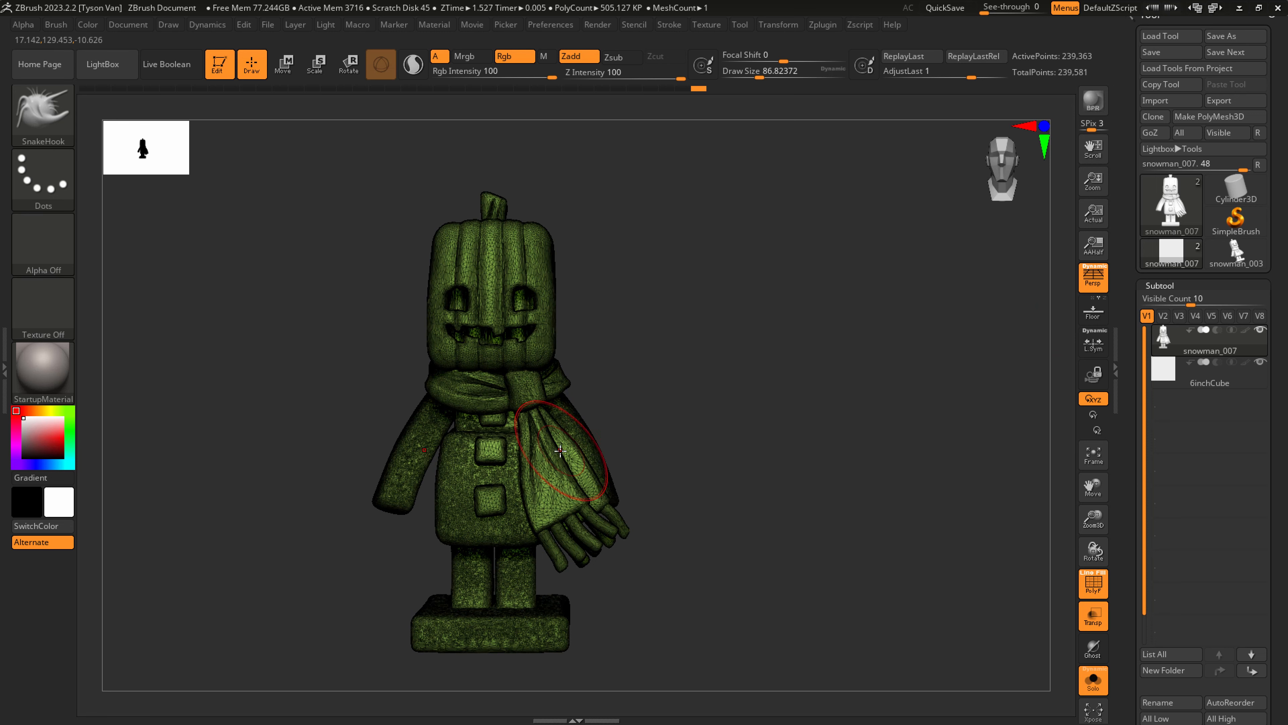
View the 6inchCube's polygon grid on its own, and display both subtools together with snowman_007 selected.
{"action": "key", "text": "Down"}
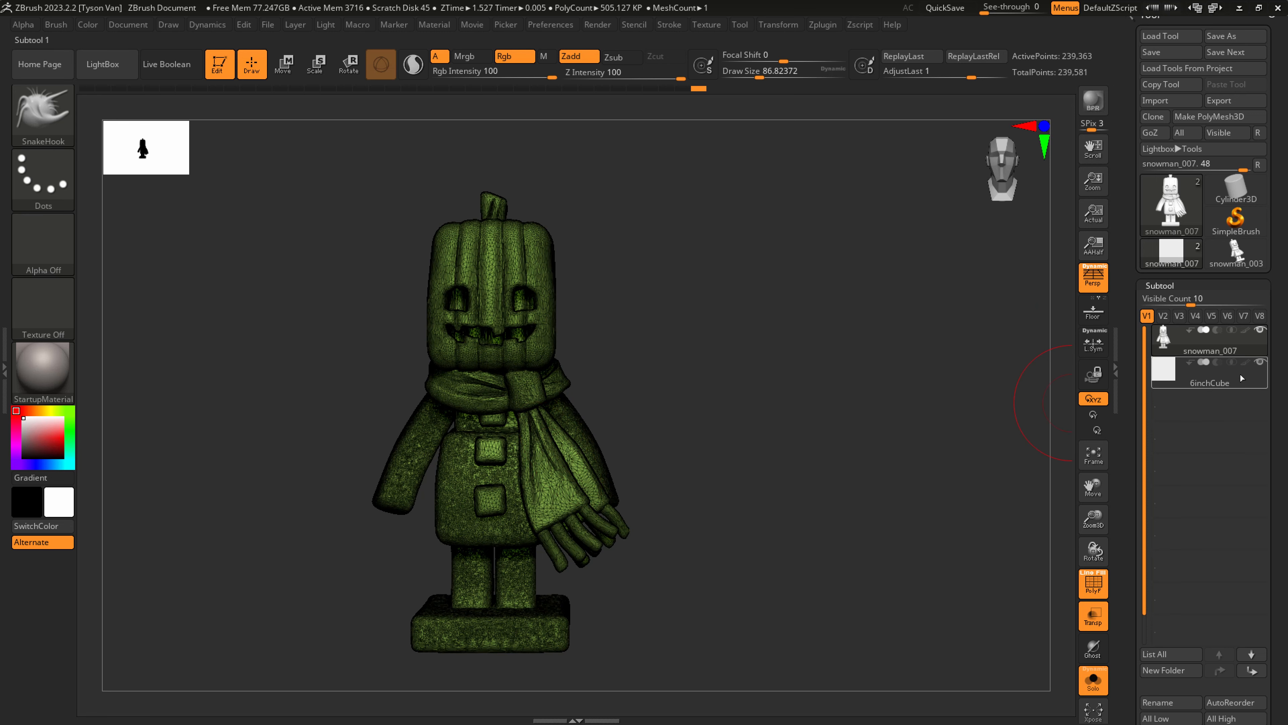
{"action": "scroll", "coordinate": [517, 455], "scroll_direction": "down", "scroll_amount": 2}
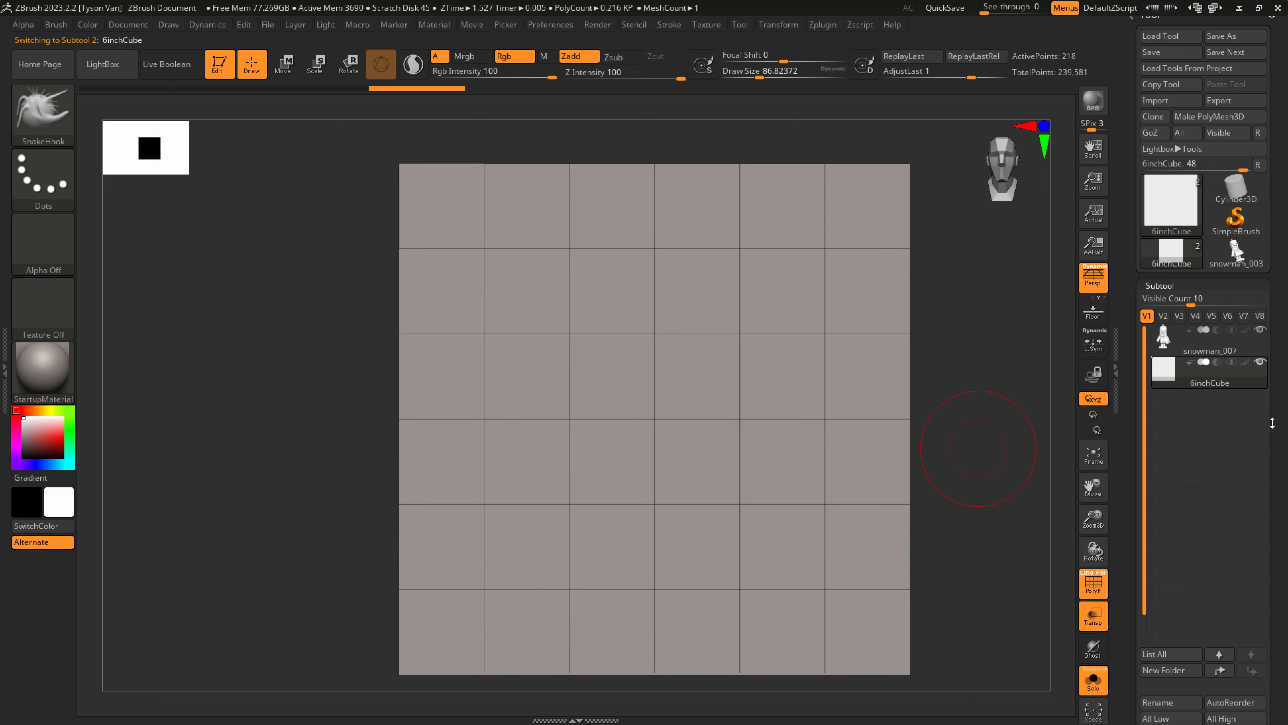
{"action": "left_click", "coordinate": [1210, 344]}
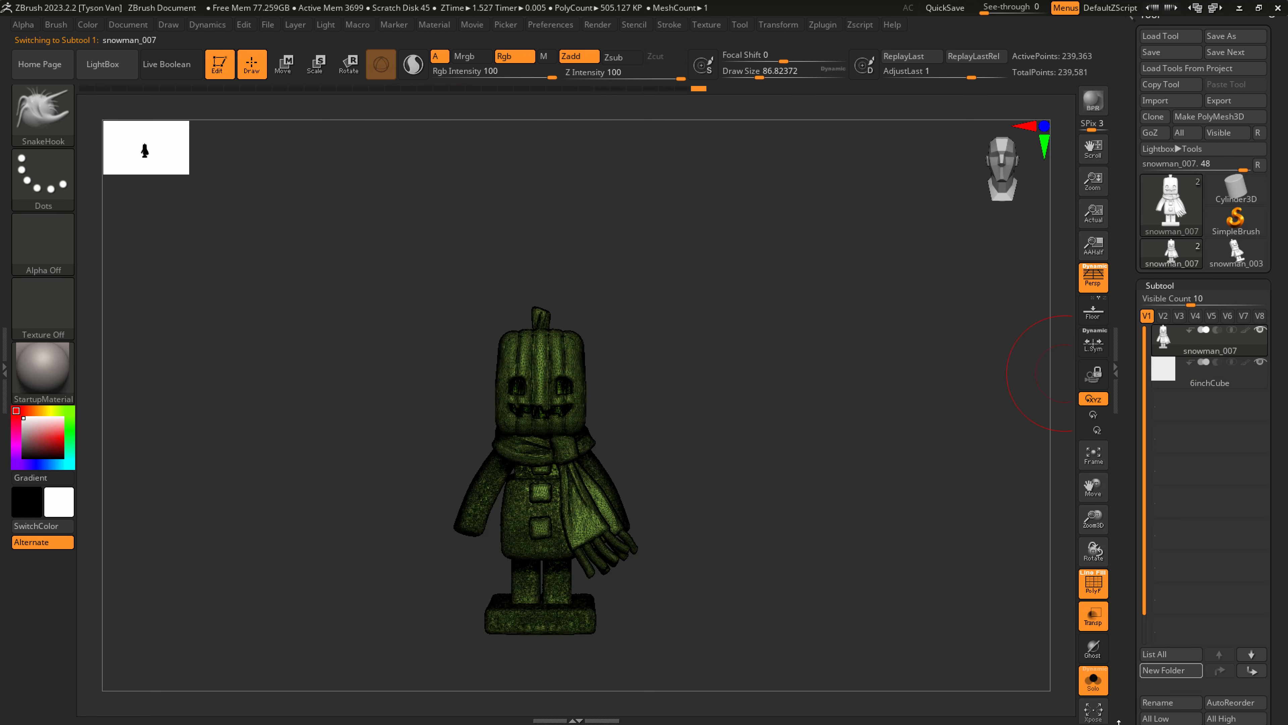
{"action": "left_click", "coordinate": [1093, 680]}
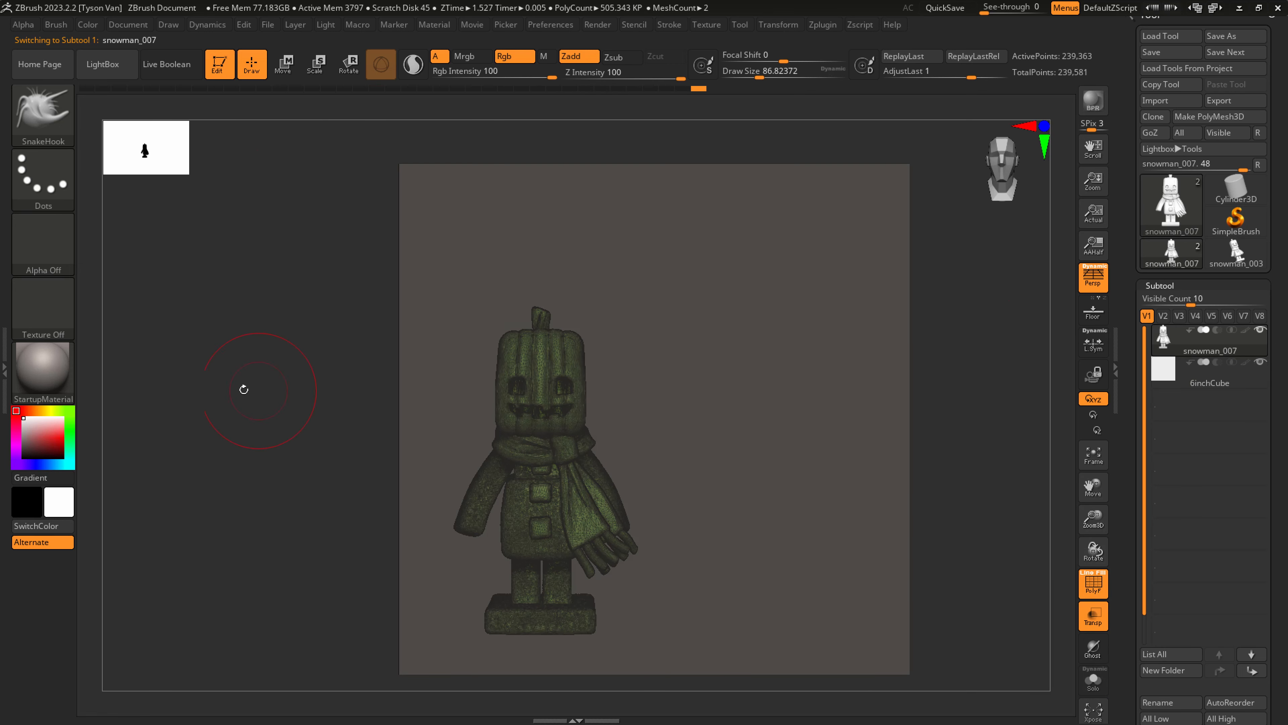
Move snowman_007 sideways out of the cube so it stands beside it.
{"action": "left_click", "coordinate": [282, 64]}
{"action": "left_click_drag", "start_coordinate": [458, 621], "coordinate": [345, 608]}
{"action": "key", "text": "ctrl+z"}
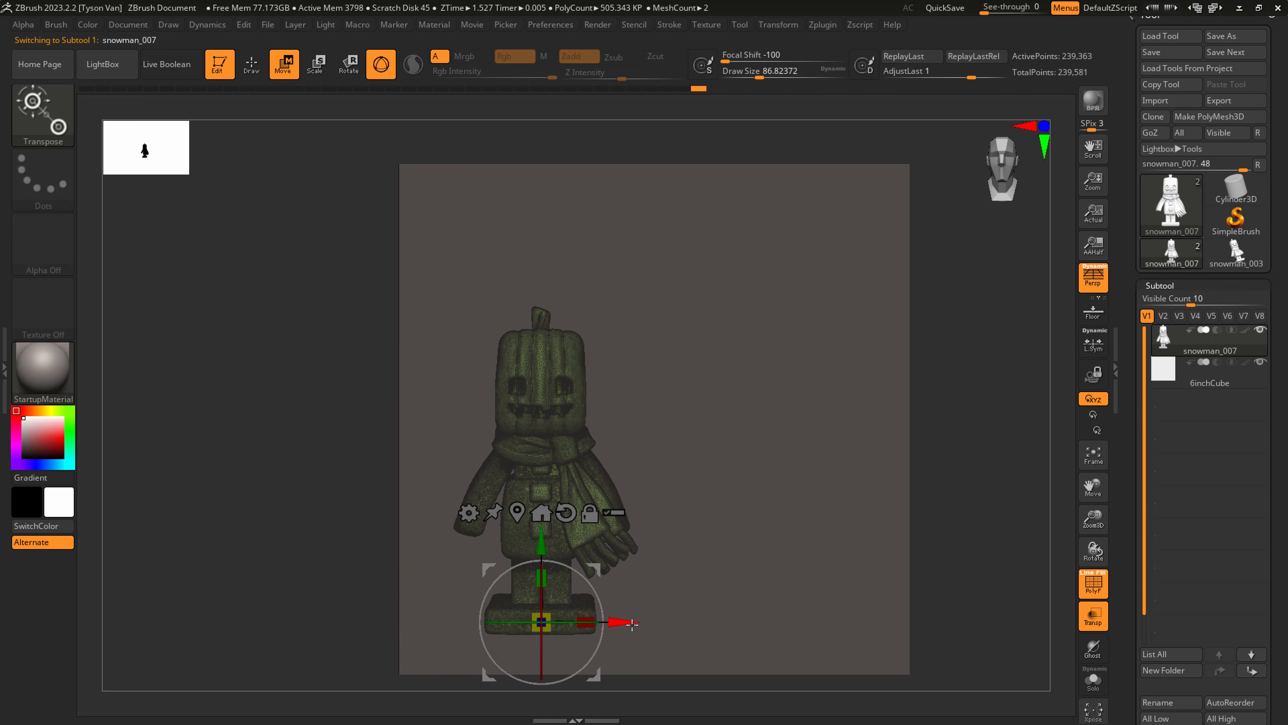
{"action": "left_click_drag", "start_coordinate": [623, 620], "coordinate": [389, 603]}
Compare the snowman's height with the cube's grid divisions from the front, with perspective turned off.
{"action": "left_click", "coordinate": [670, 398], "text": "alt"}
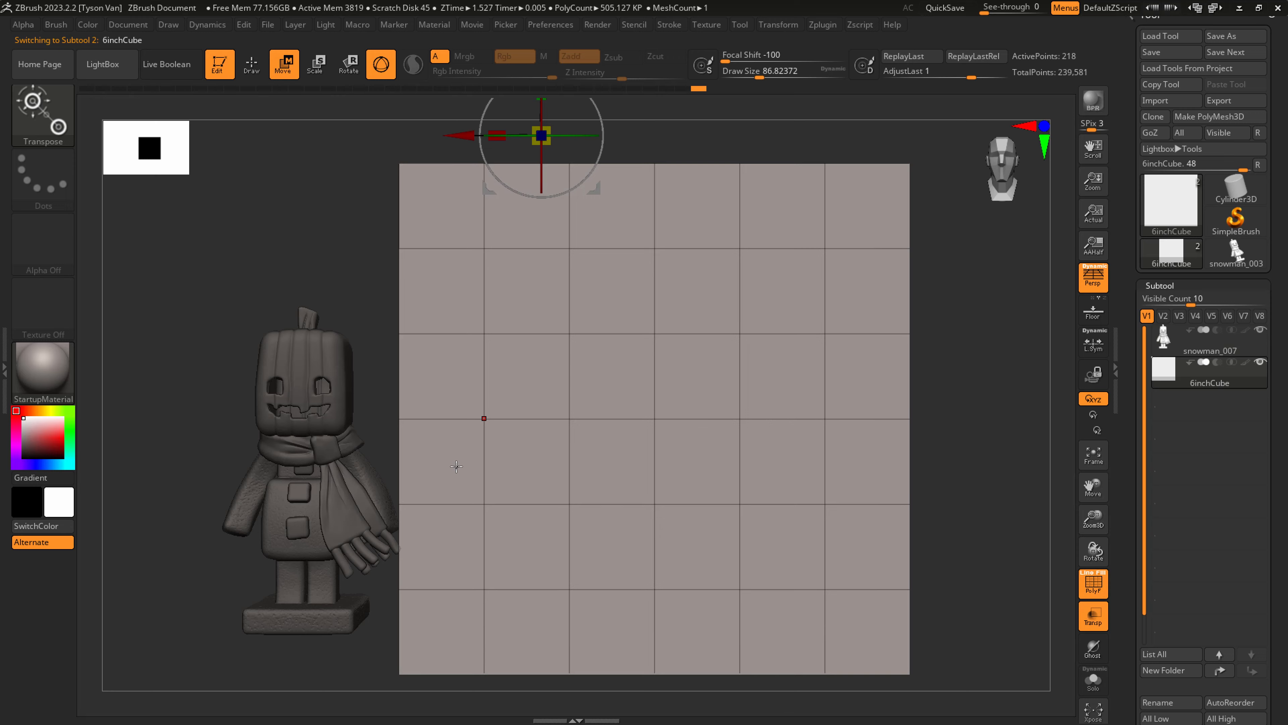
{"action": "left_click_drag", "start_coordinate": [457, 466], "coordinate": [560, 460], "text": "alt"}
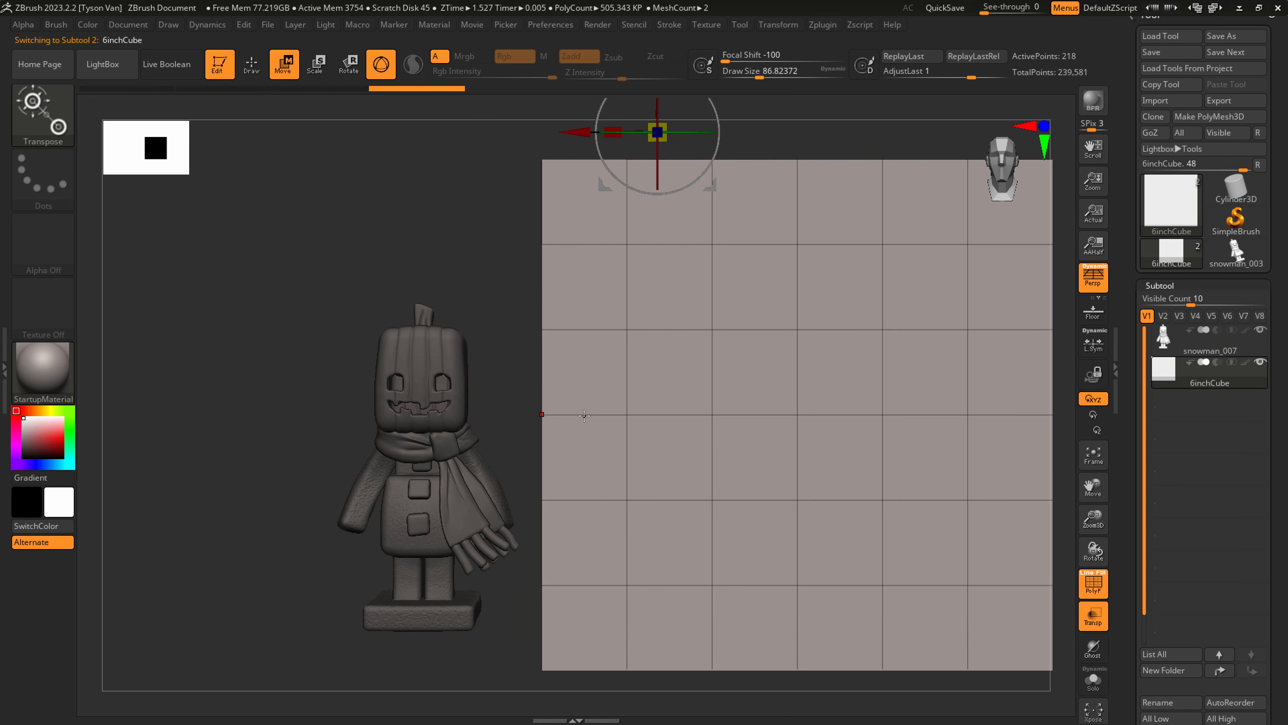
{"action": "left_click", "coordinate": [1237, 345]}
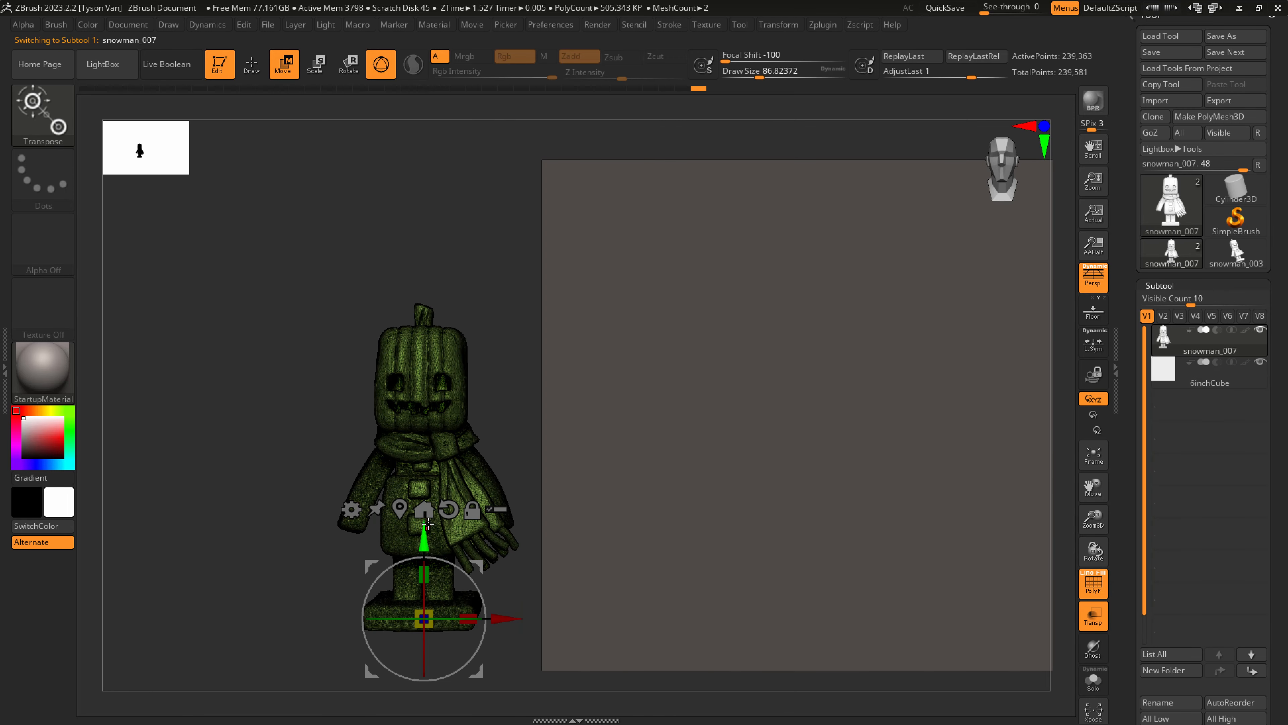
{"action": "key", "text": "p"}
{"action": "key", "text": "ctrl"}
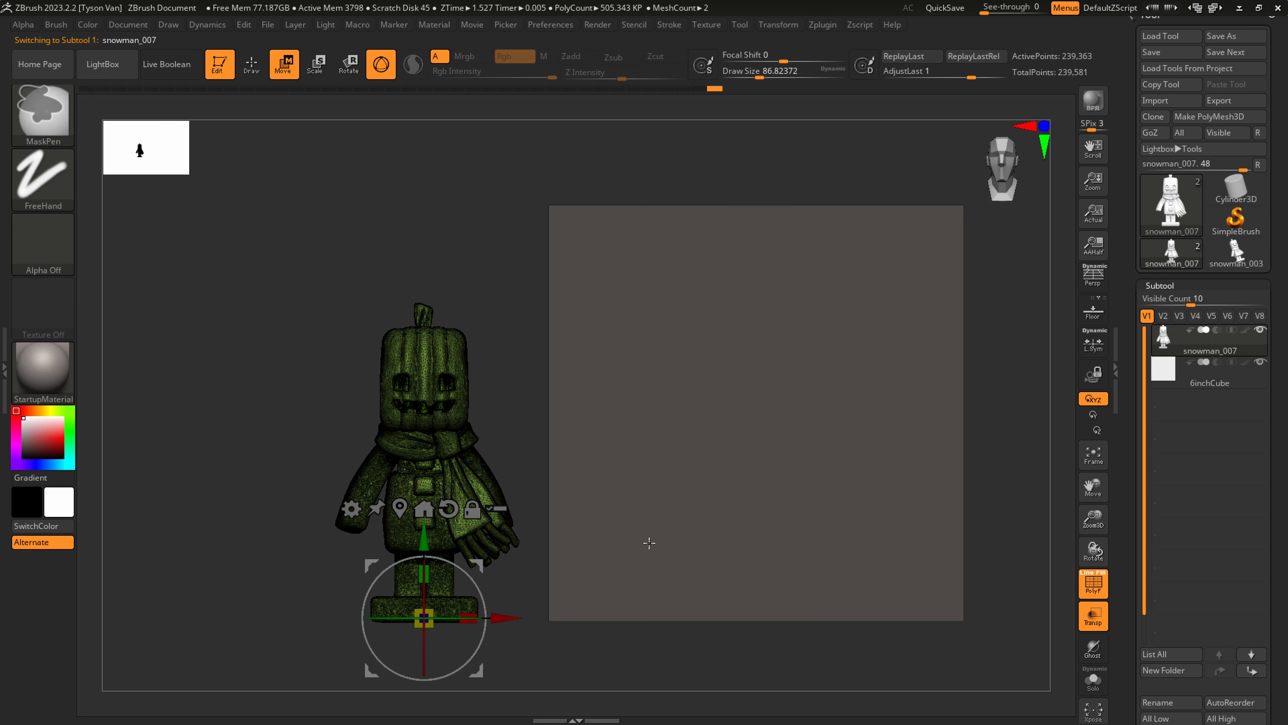
{"action": "left_click", "coordinate": [649, 542], "text": "alt"}
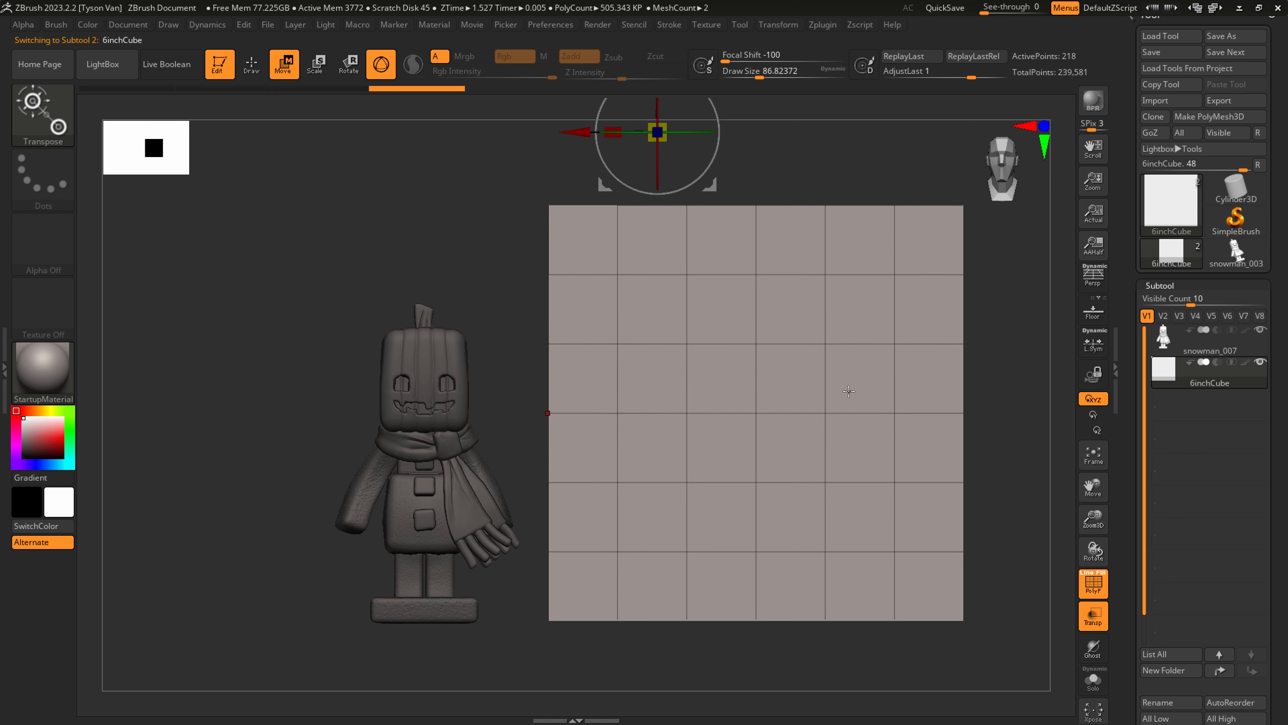
{"action": "left_click", "coordinate": [1210, 346]}
{"action": "key", "text": "q"}
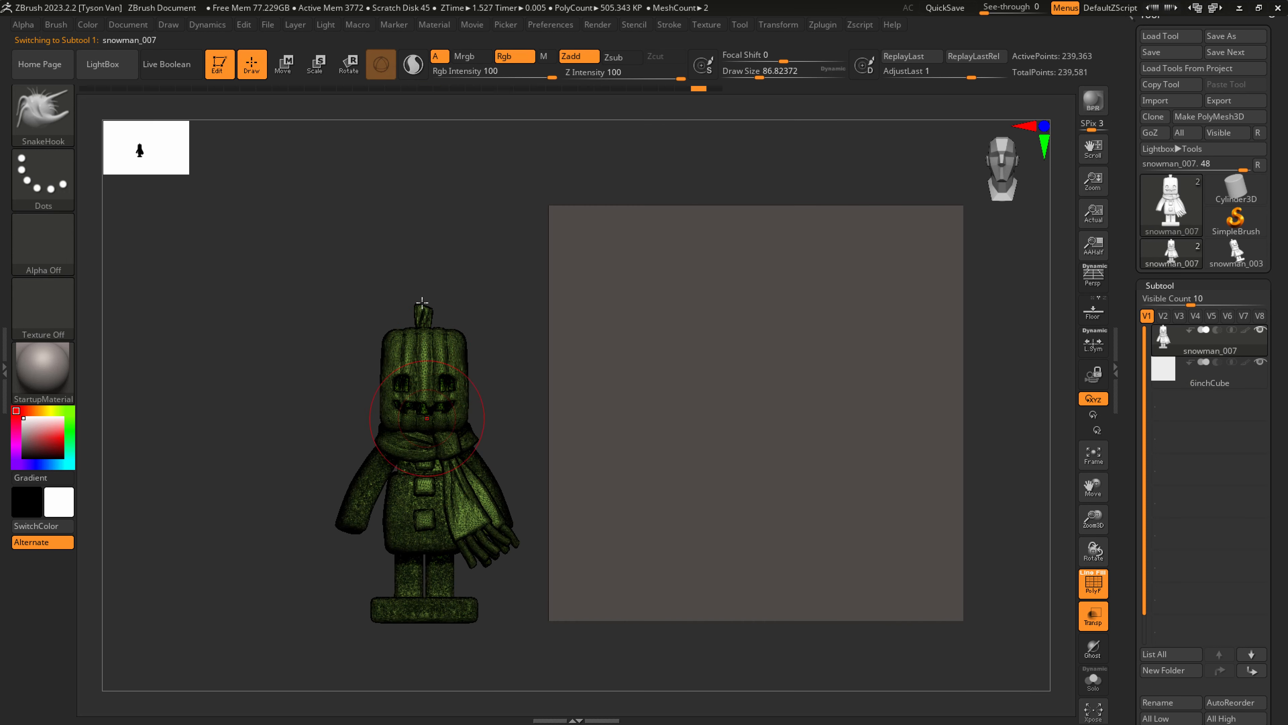
{"action": "left_click", "coordinate": [282, 64]}
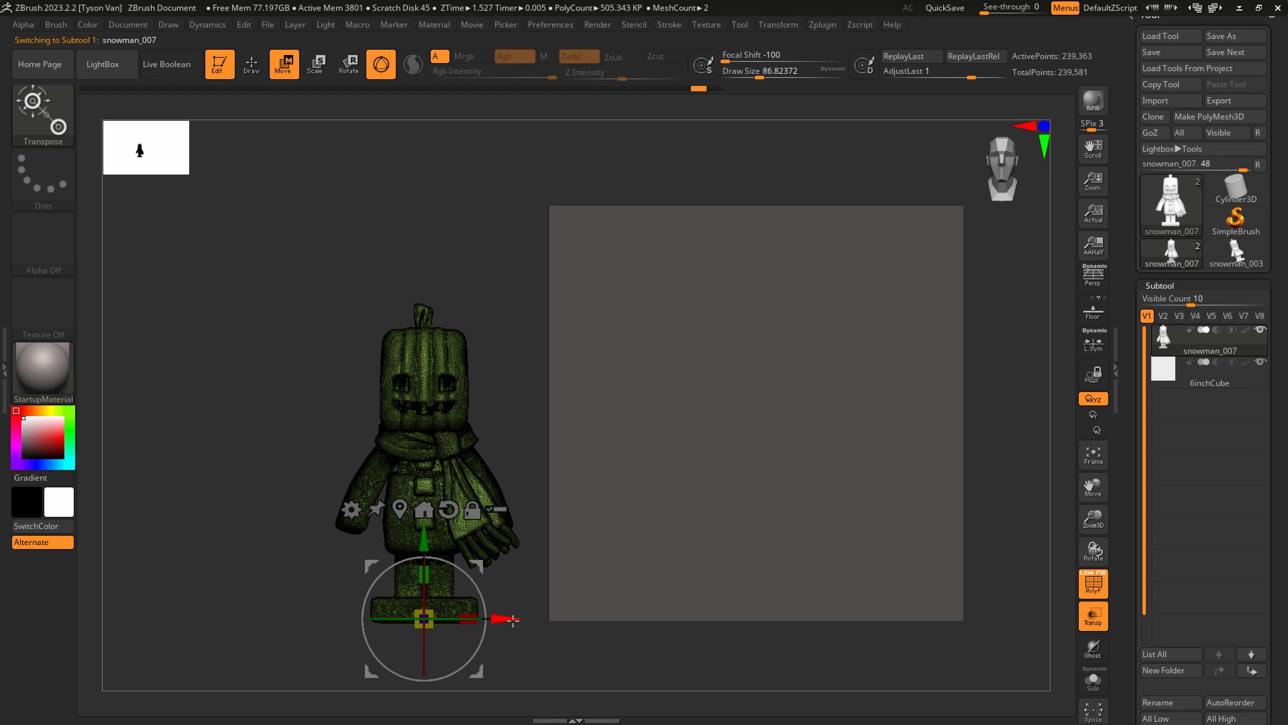
{"action": "left_click_drag", "start_coordinate": [512, 620], "coordinate": [561, 620]}
{"action": "key", "text": "ctrl+z"}
Delete the 6inchCube subtool, keeping only the snowman_007 subtool in the tool.
{"action": "right_click_drag", "start_coordinate": [559, 518], "coordinate": [590, 507]}
{"action": "left_click", "coordinate": [591, 507], "text": "alt"}
{"action": "scroll", "coordinate": [1202, 508], "scroll_direction": "down", "scroll_amount": 3}
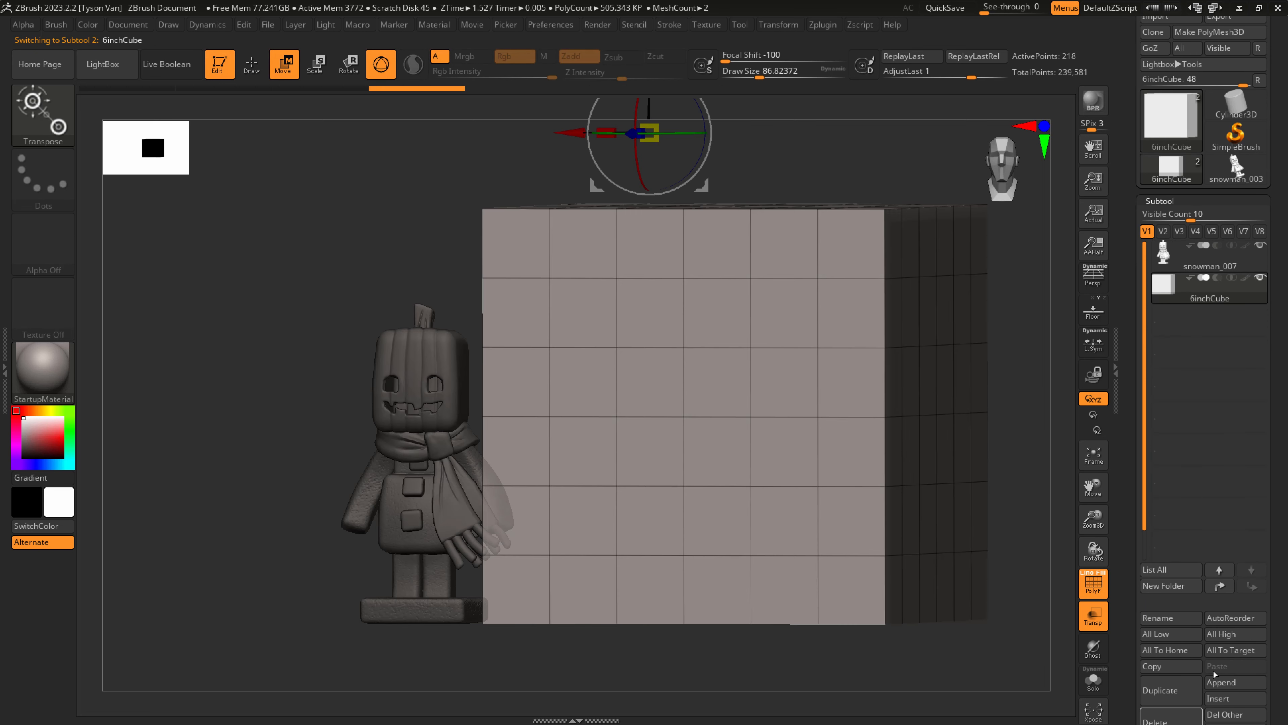
{"action": "scroll", "coordinate": [1175, 715], "scroll_direction": "down", "scroll_amount": 3}
{"action": "left_click", "coordinate": [1162, 594]}
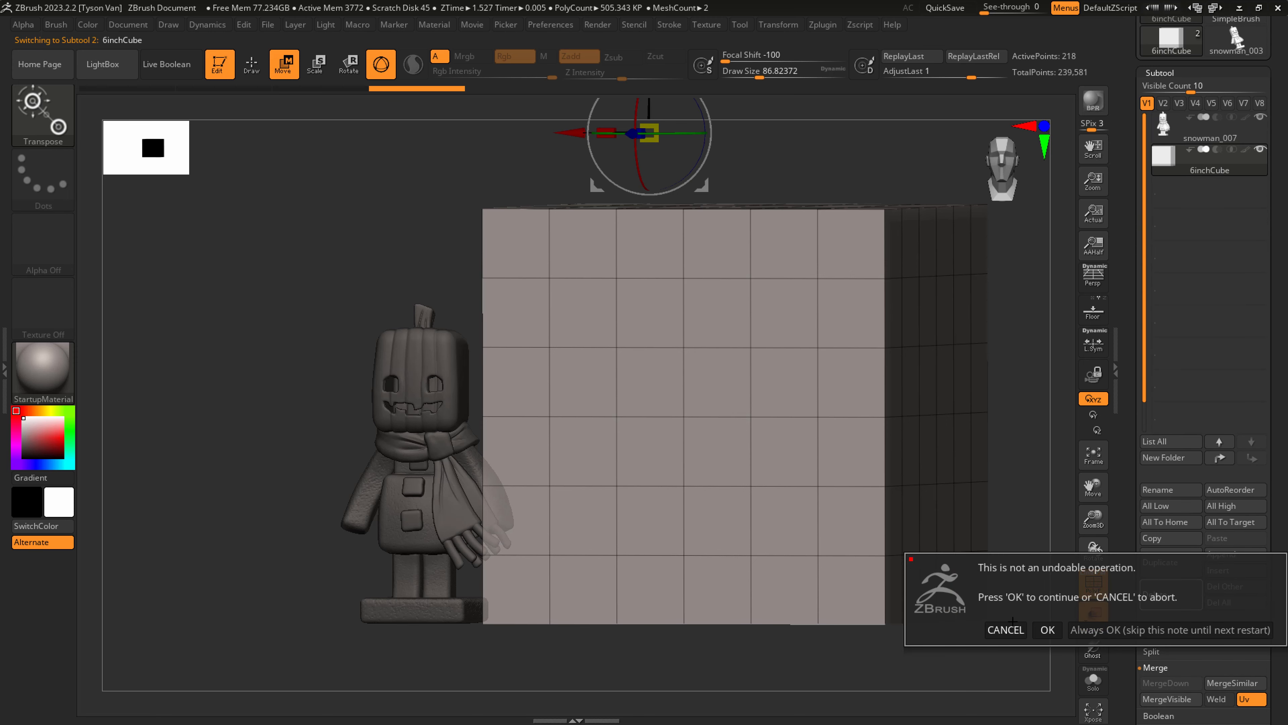
{"action": "left_click", "coordinate": [1049, 630]}
{"action": "right_click_drag", "start_coordinate": [471, 479], "coordinate": [642, 500], "text": "alt"}
{"action": "left_click_drag", "start_coordinate": [1276, 79], "coordinate": [1253, 206]}
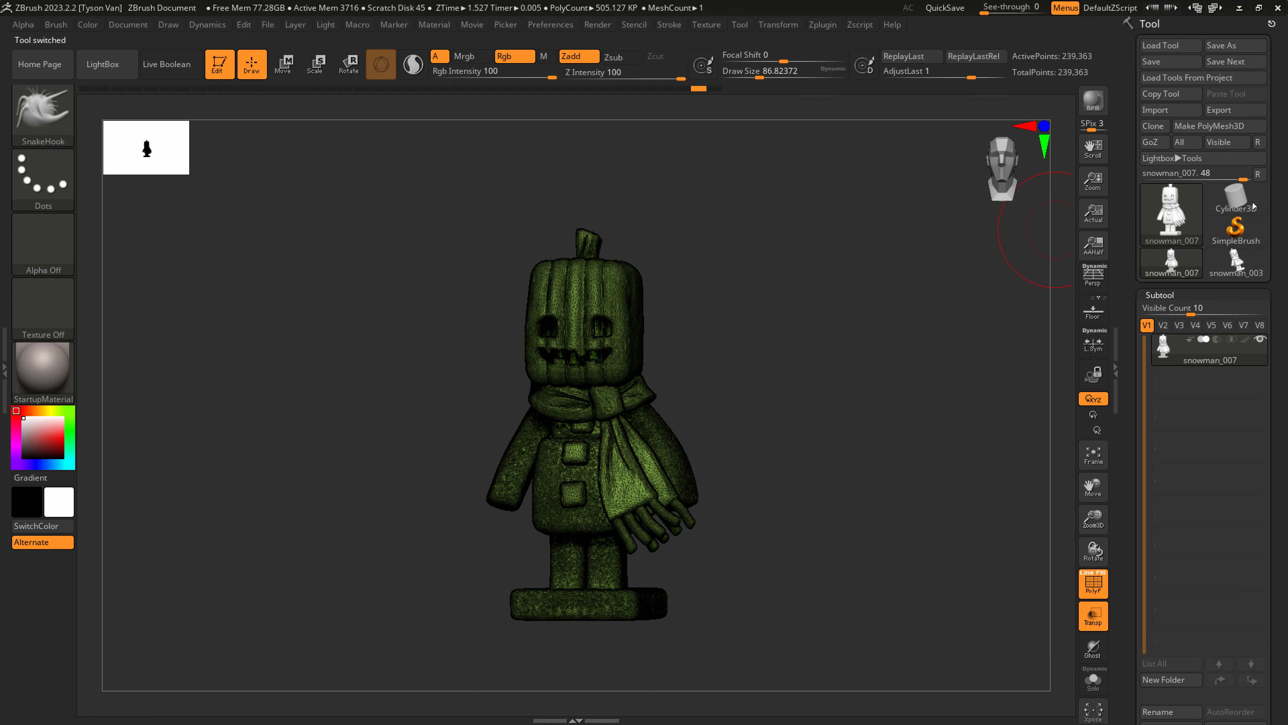
Save the scaled snowman_007 tool over its existing file.
{"action": "left_click", "coordinate": [1151, 62]}
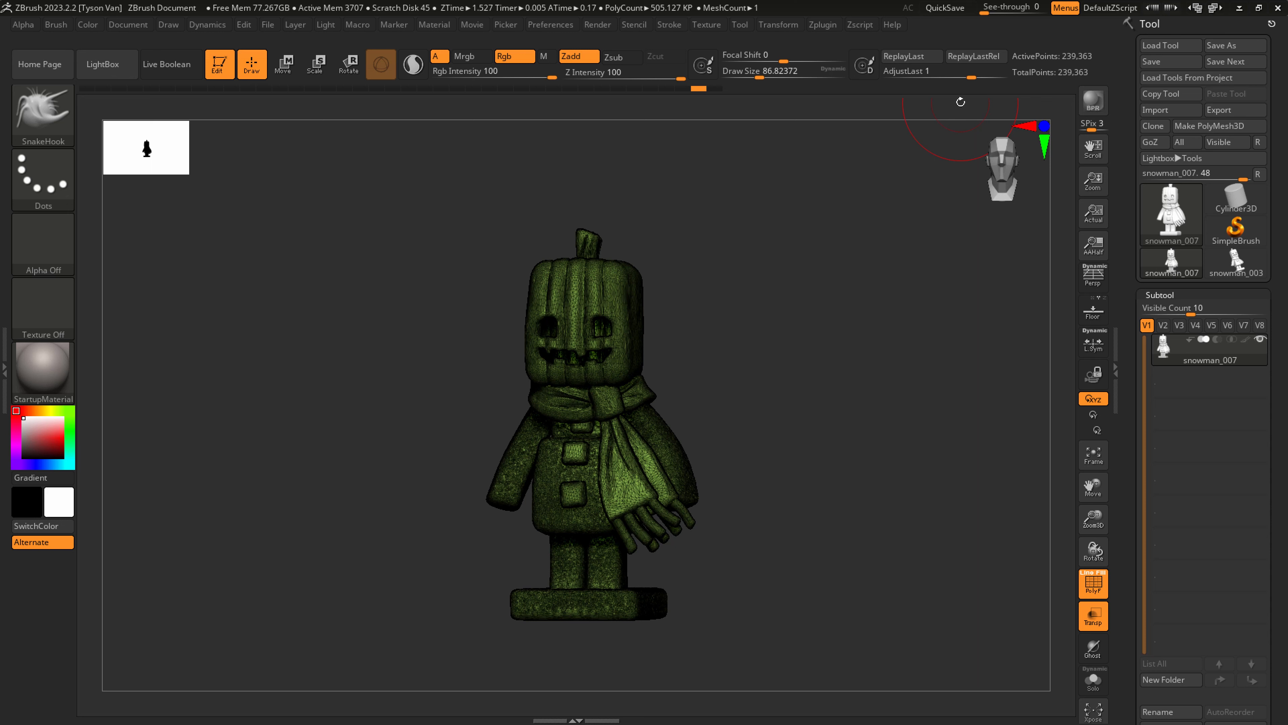
Turn off the snowman's polygon wireframe, turn perspective back on, and view the figure closer at a three-quarter angle.
{"action": "left_click_drag", "start_coordinate": [706, 433], "coordinate": [702, 445]}
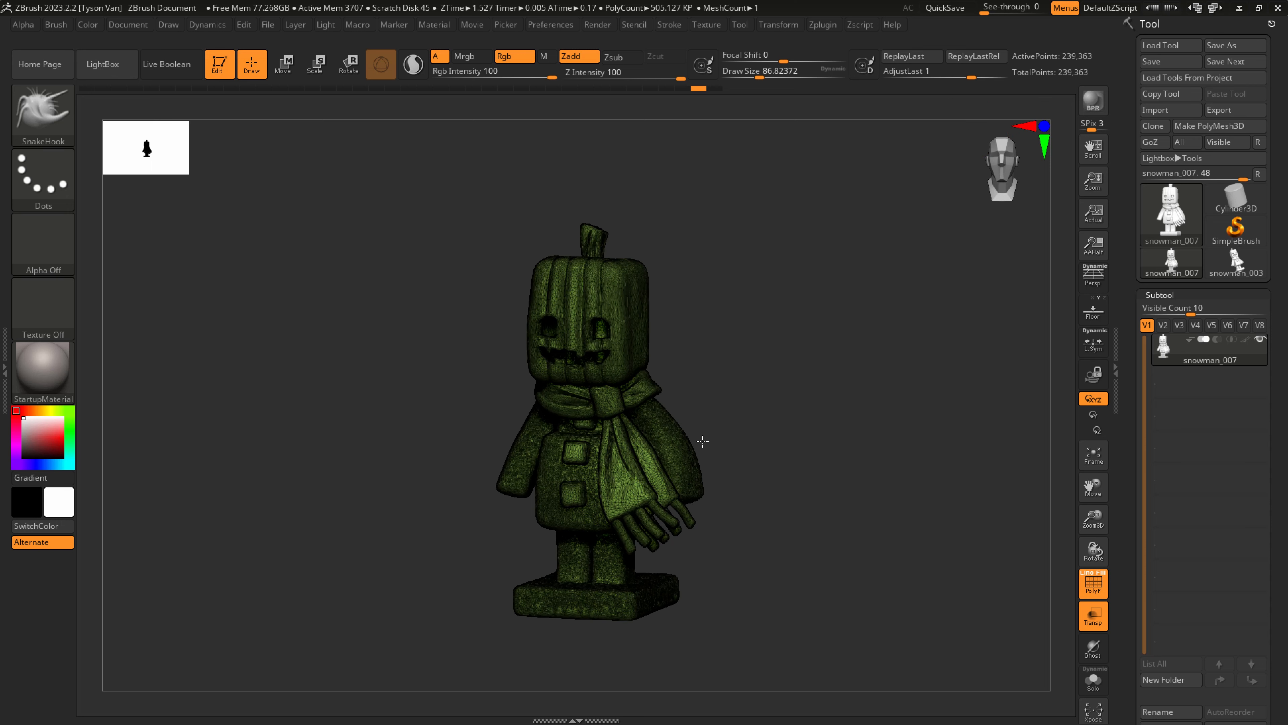
{"action": "key", "text": "p"}
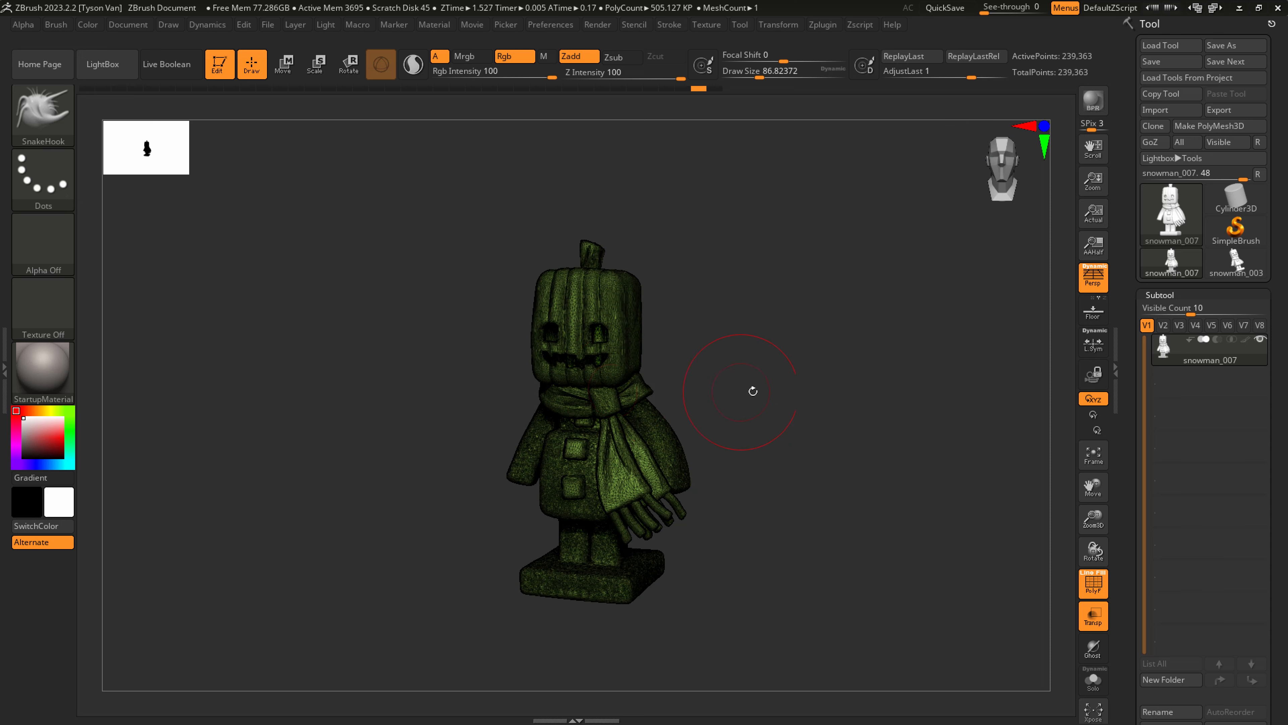
{"action": "mouse_move", "coordinate": [685, 381]}
{"action": "left_mouse_down"}
{"action": "mouse_move", "coordinate": [627, 384]}
{"action": "mouse_move", "coordinate": [639, 421]}
{"action": "mouse_move", "coordinate": [609, 429]}
{"action": "left_mouse_up"}
{"action": "key", "text": "shift+f"}
{"action": "key", "text": "p"}
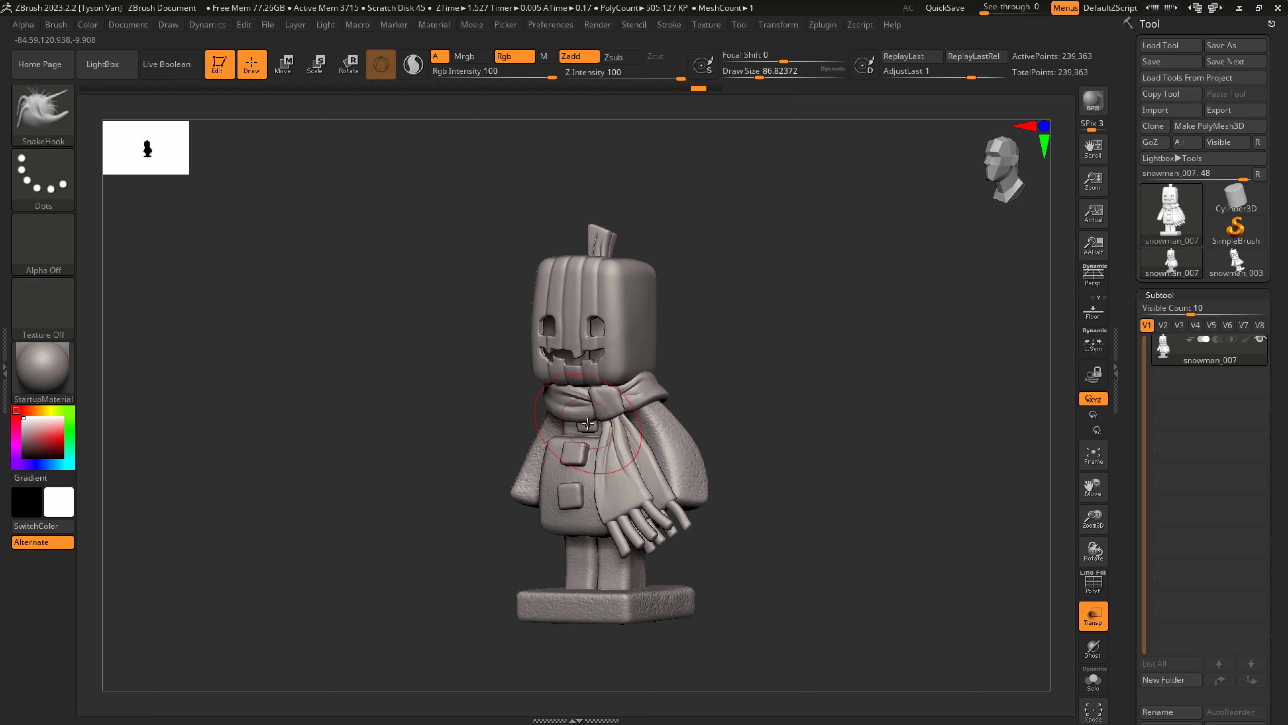
{"action": "key", "text": "p"}
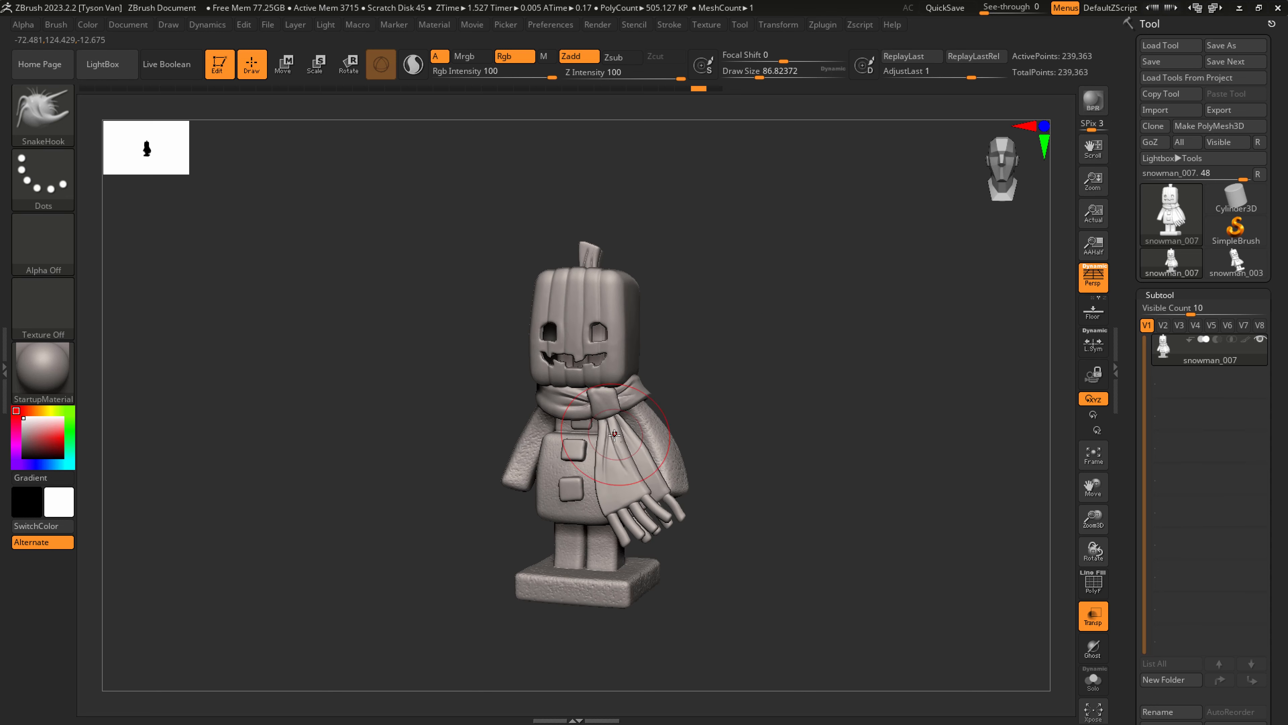
{"action": "right_click_drag", "start_coordinate": [615, 434], "coordinate": [622, 465], "text": "ctrl"}
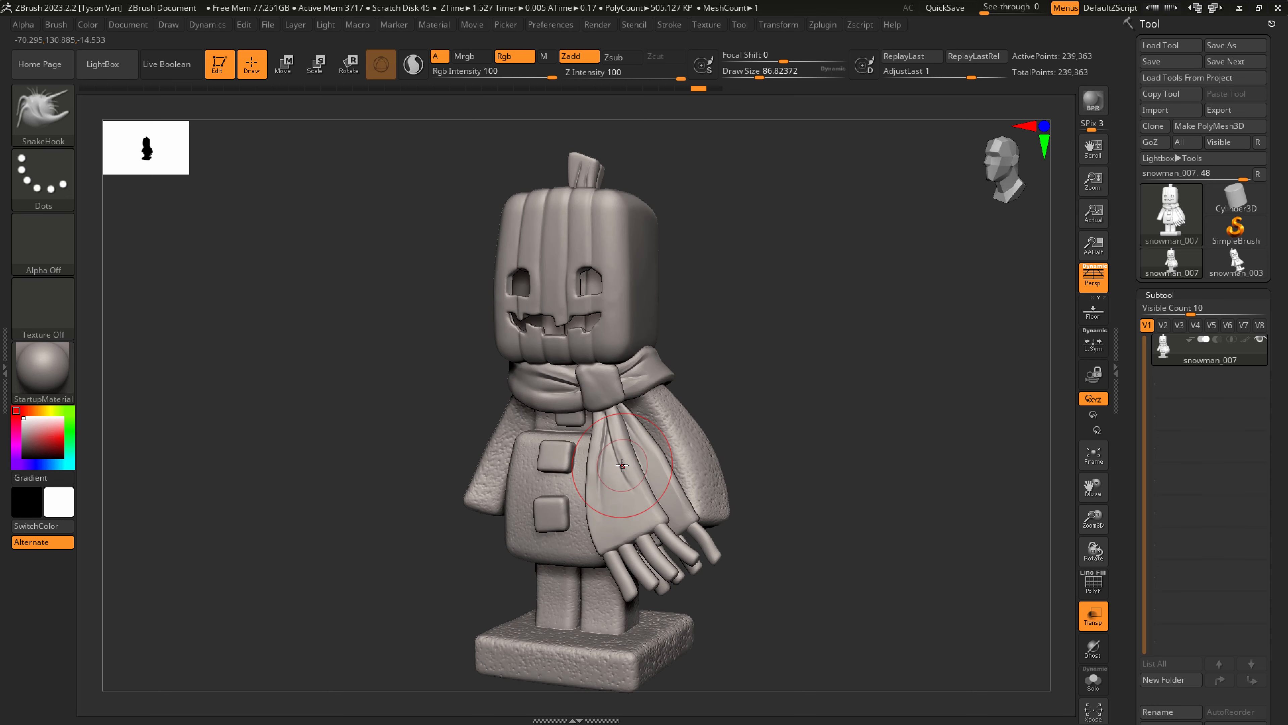